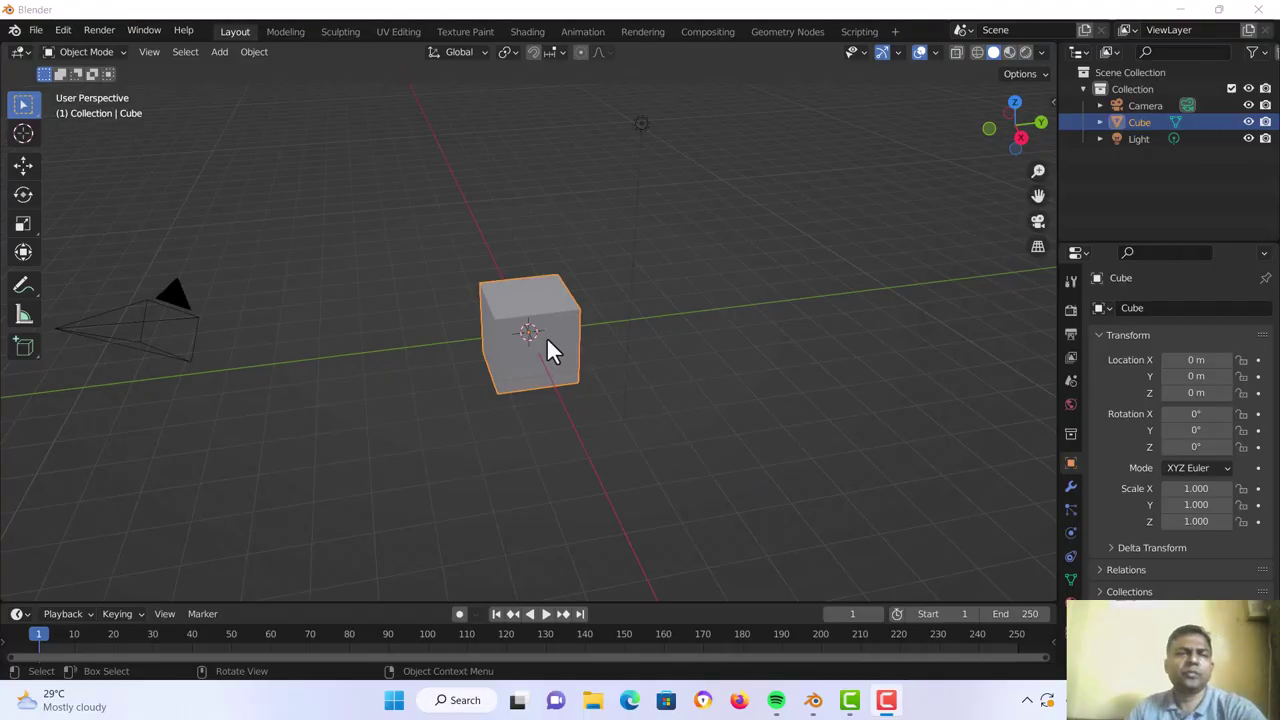
Add an Image empty to the scene at the origin
middle_click_drag(539, 352, 614, 324)
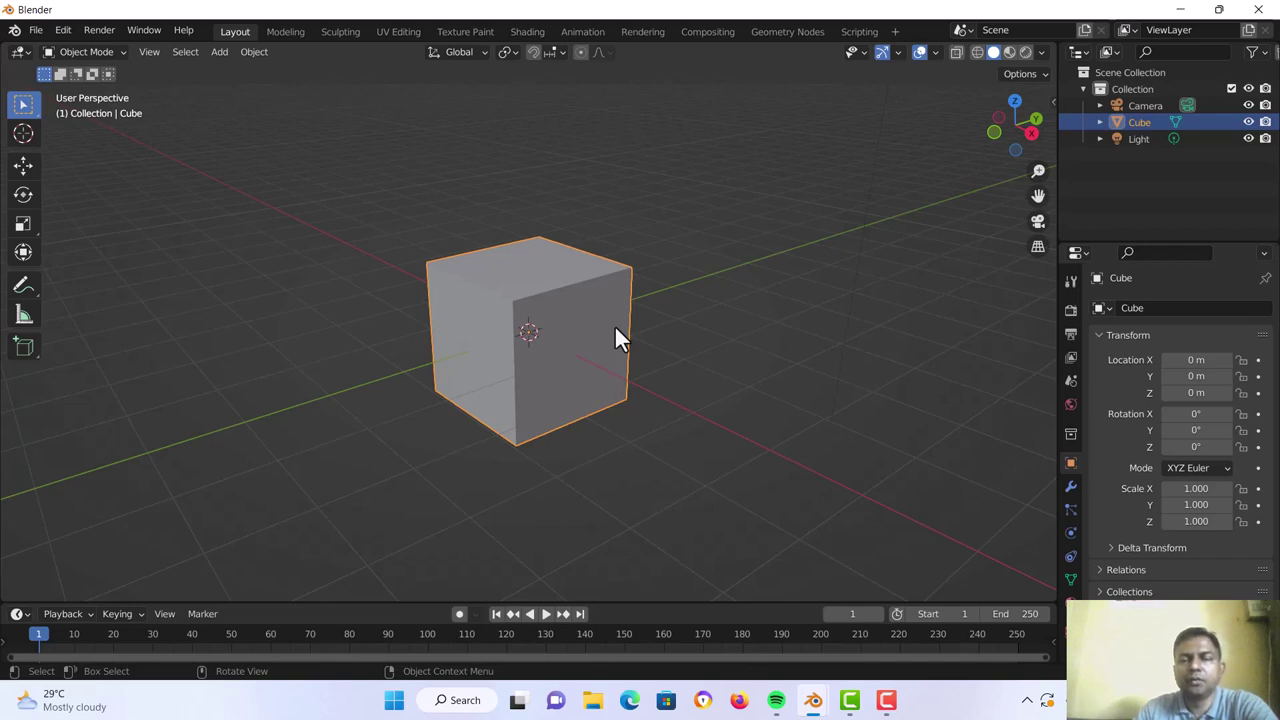
mouse_move(550, 307)
middle_mouse_down()
mouse_move(541, 312)
mouse_move(555, 311)
middle_mouse_up()
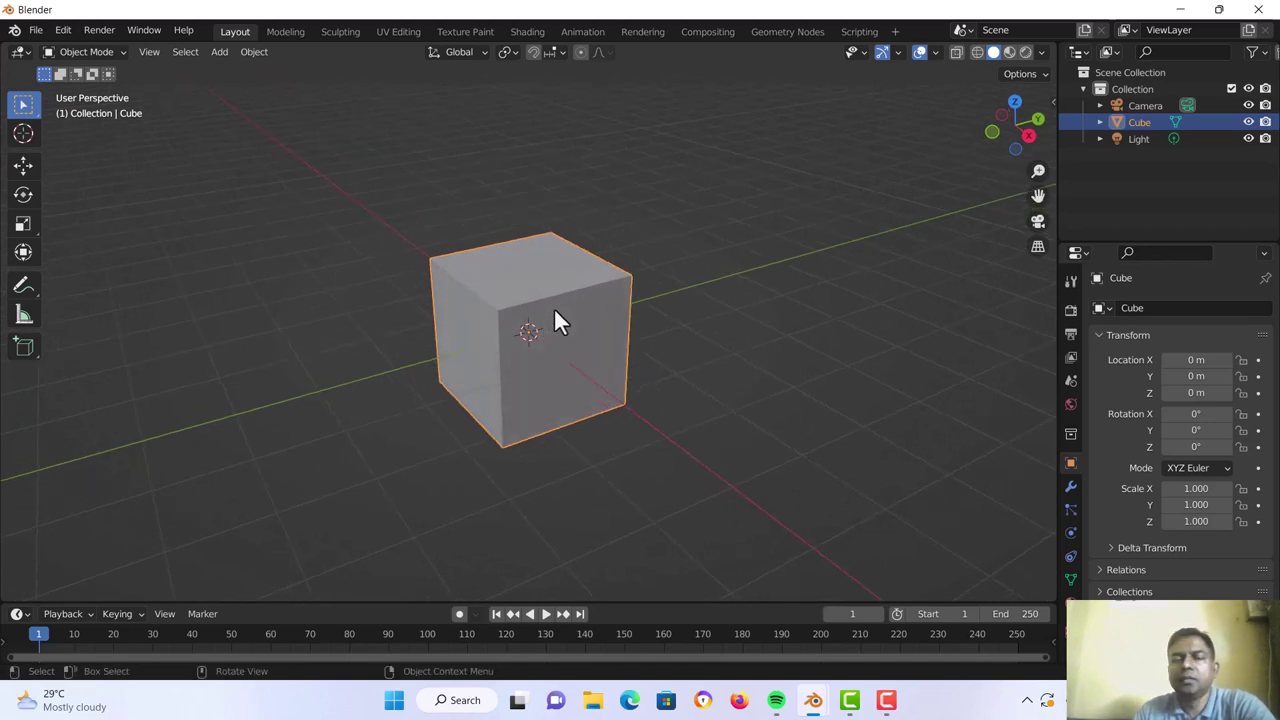
scroll(498, 316, "down", 2)
middle_click_drag(532, 328, 487, 334)
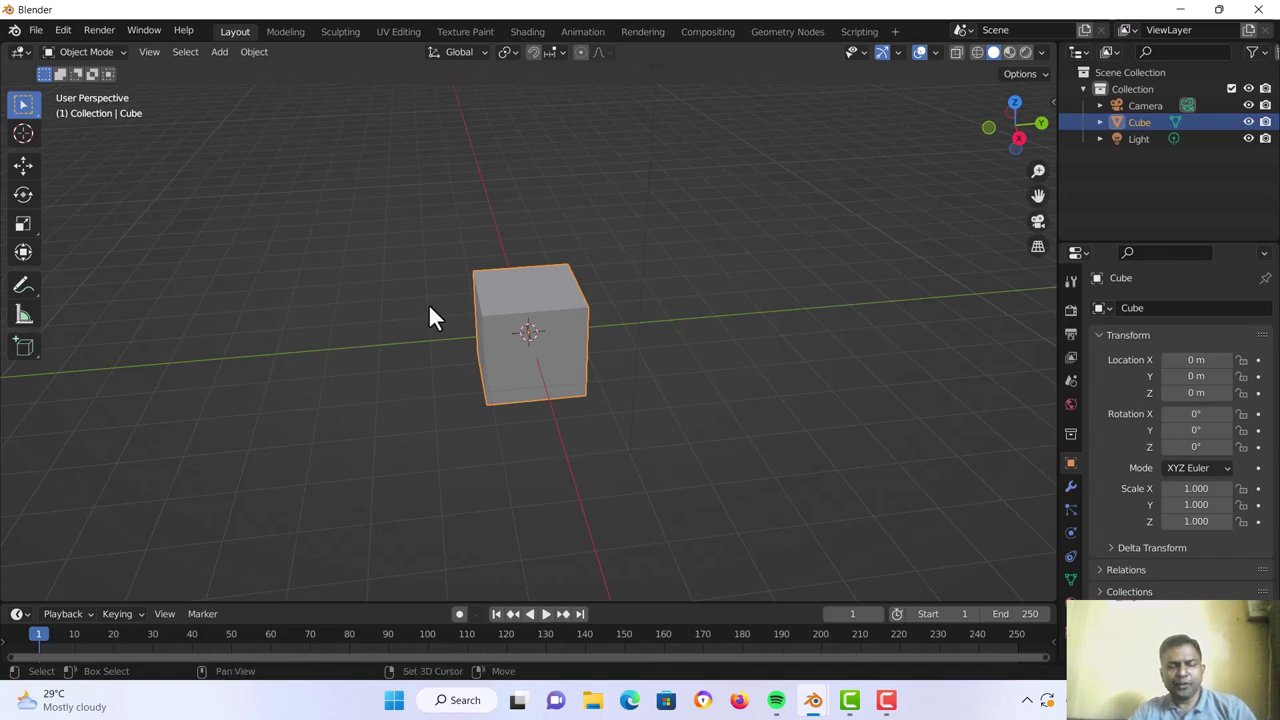
key("shift+a")
mouse_move(429, 310)
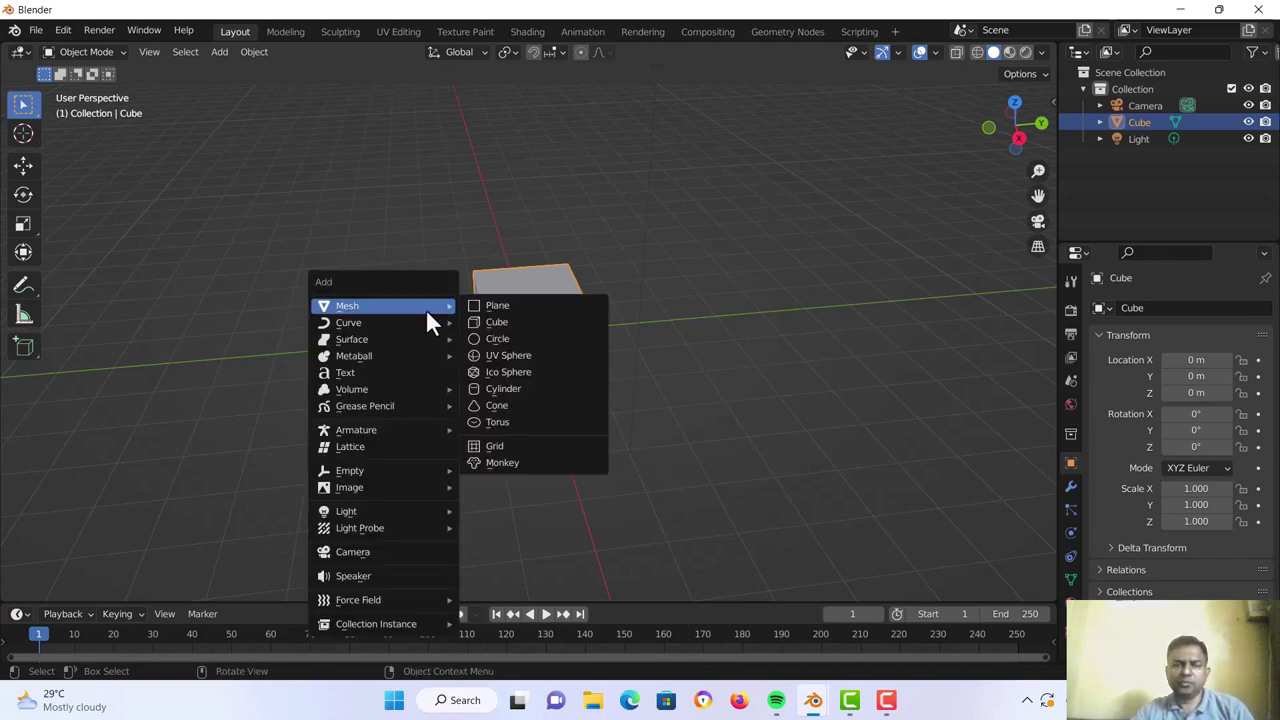
mouse_move(393, 470)
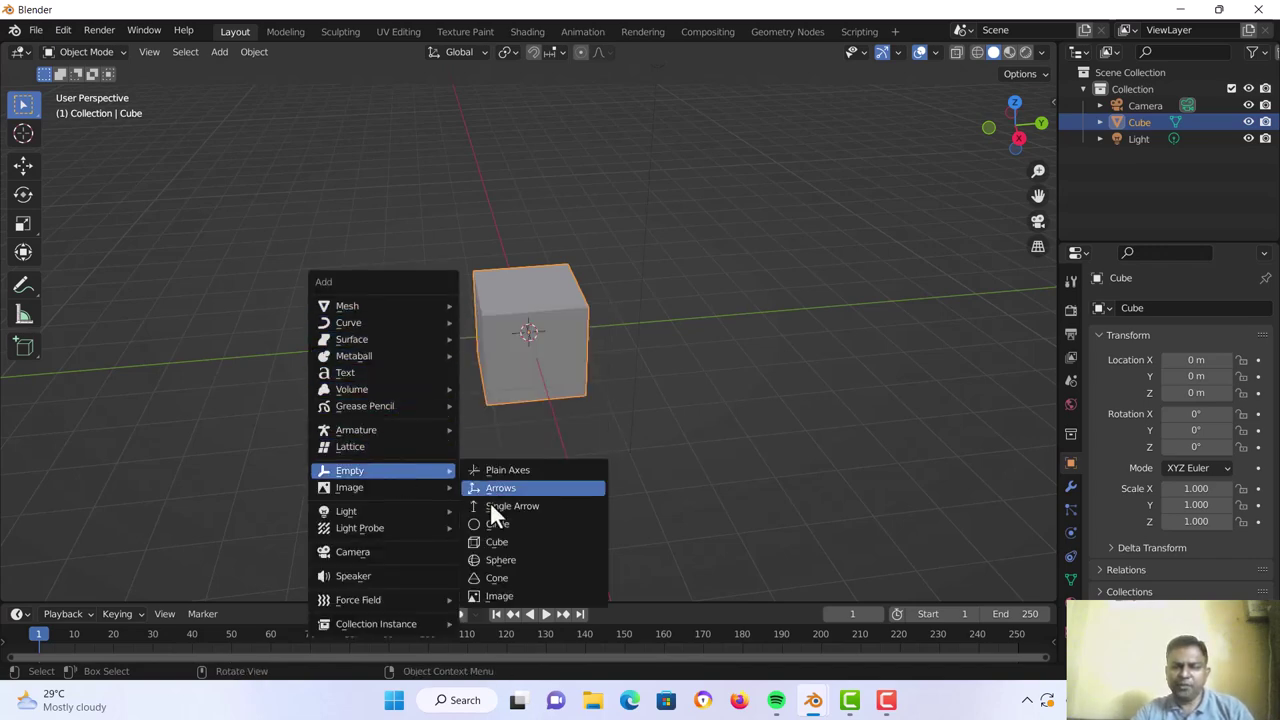
left_click(507, 590)
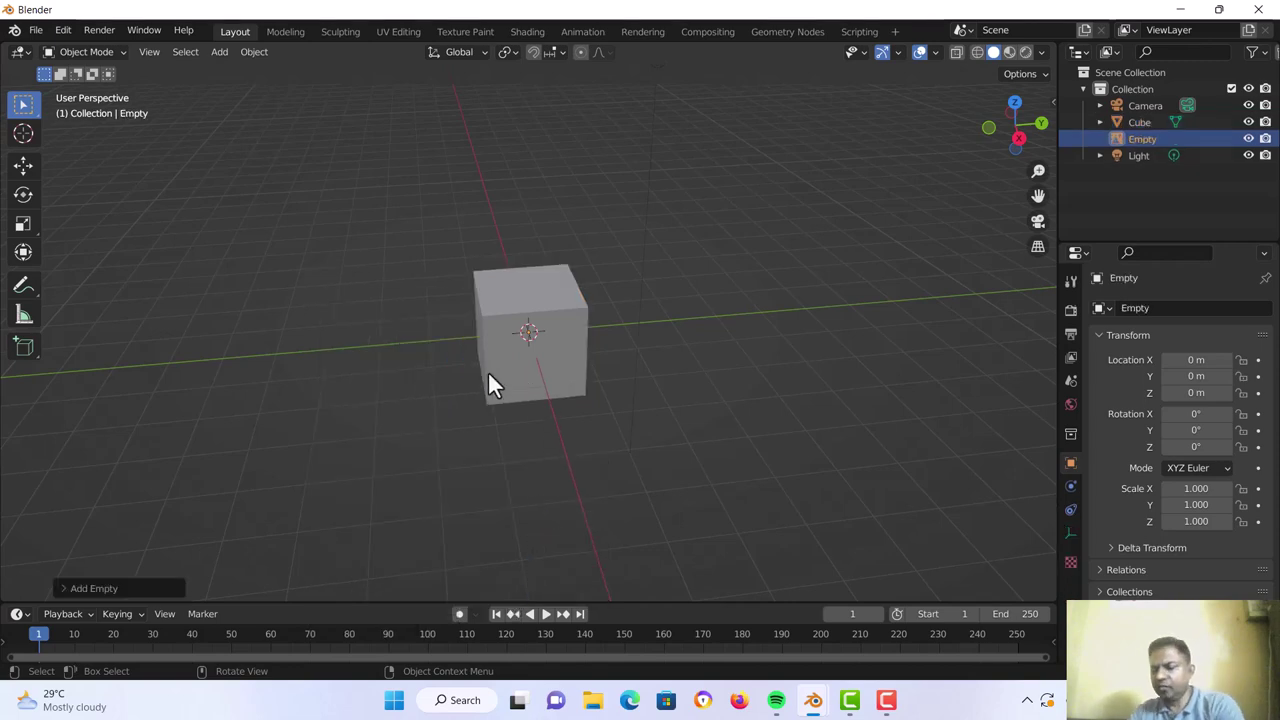
In front view, set the new empty's Align to View so it stands upright at 90° X
key("KP_3")
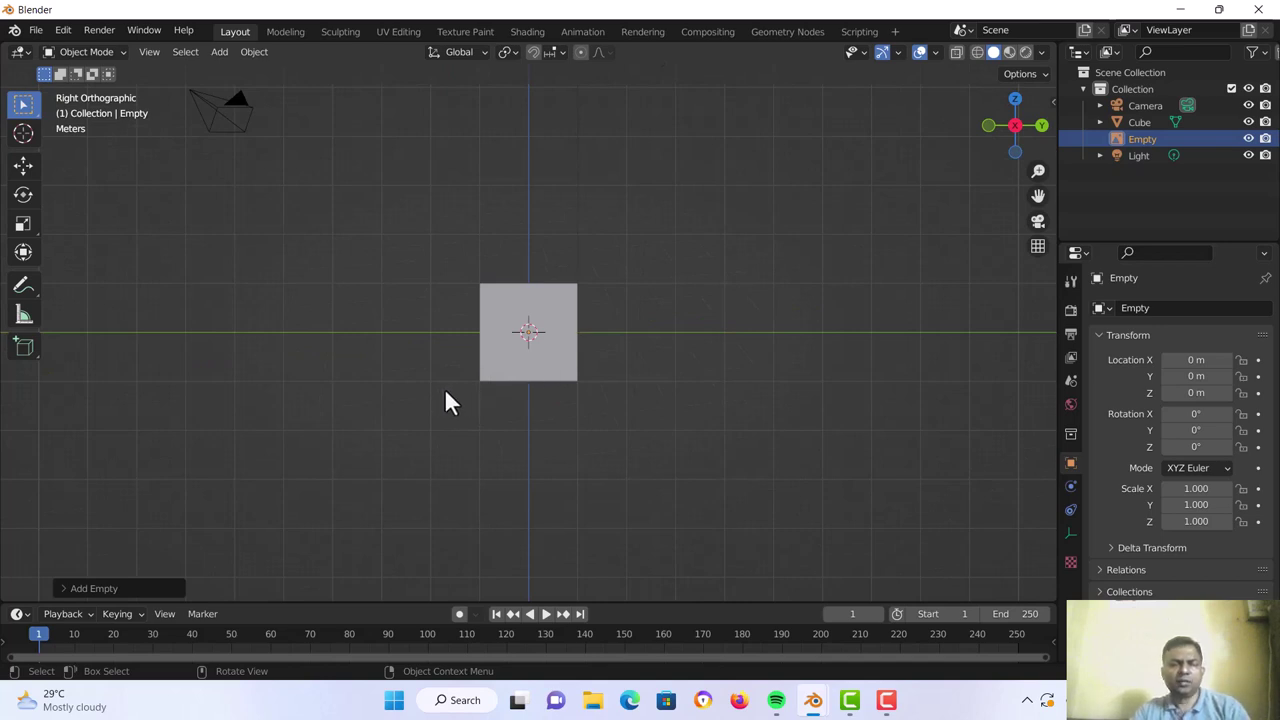
middle_click_drag(456, 379, 529, 383)
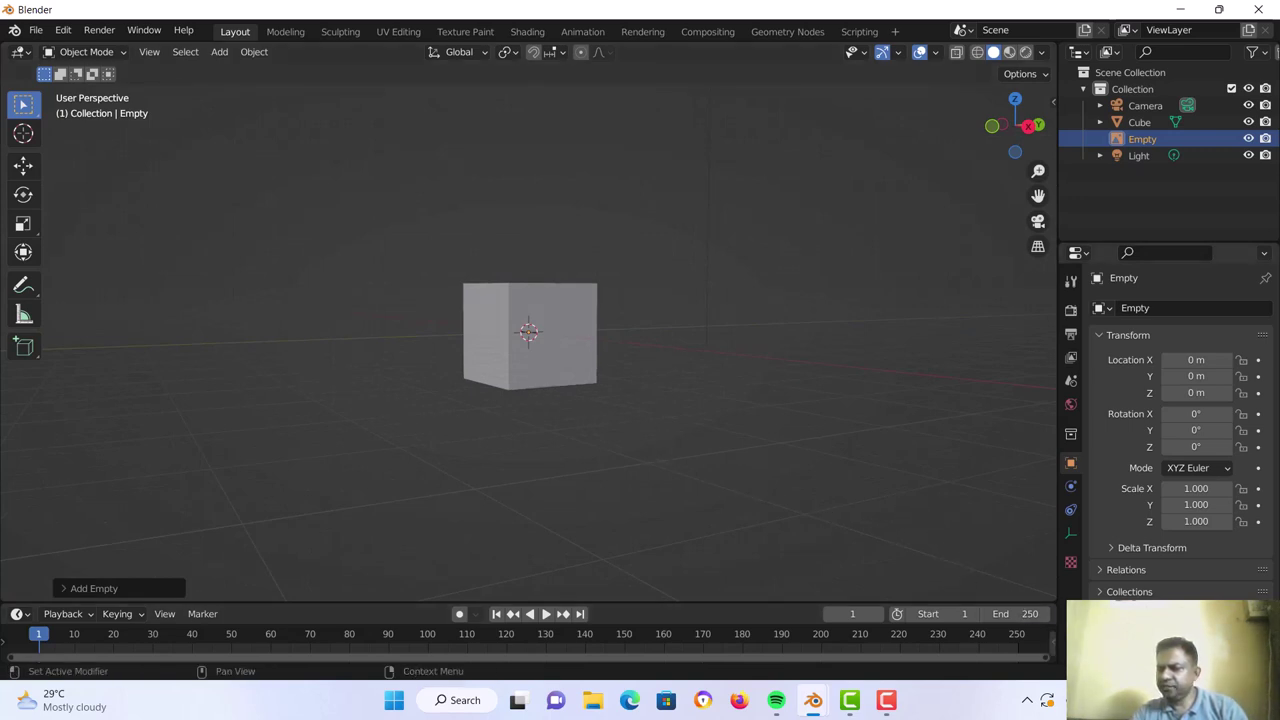
scroll(1180, 430, "down", 4)
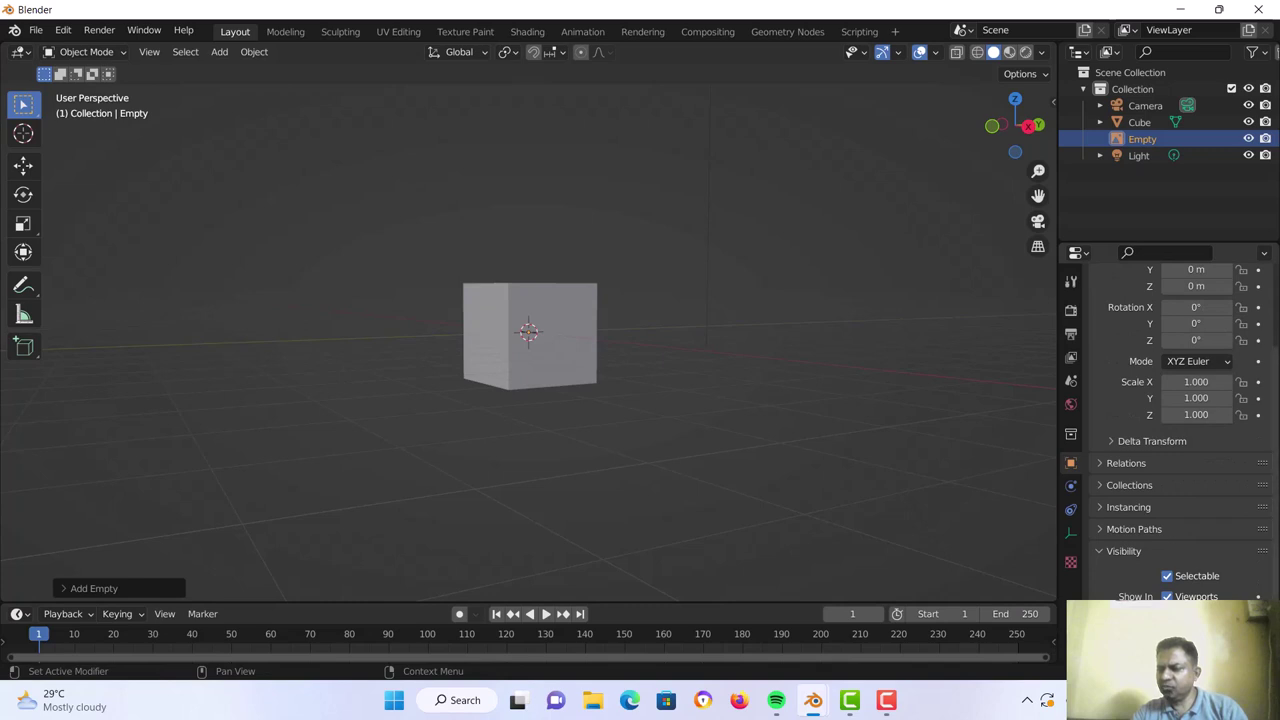
key("KP_1")
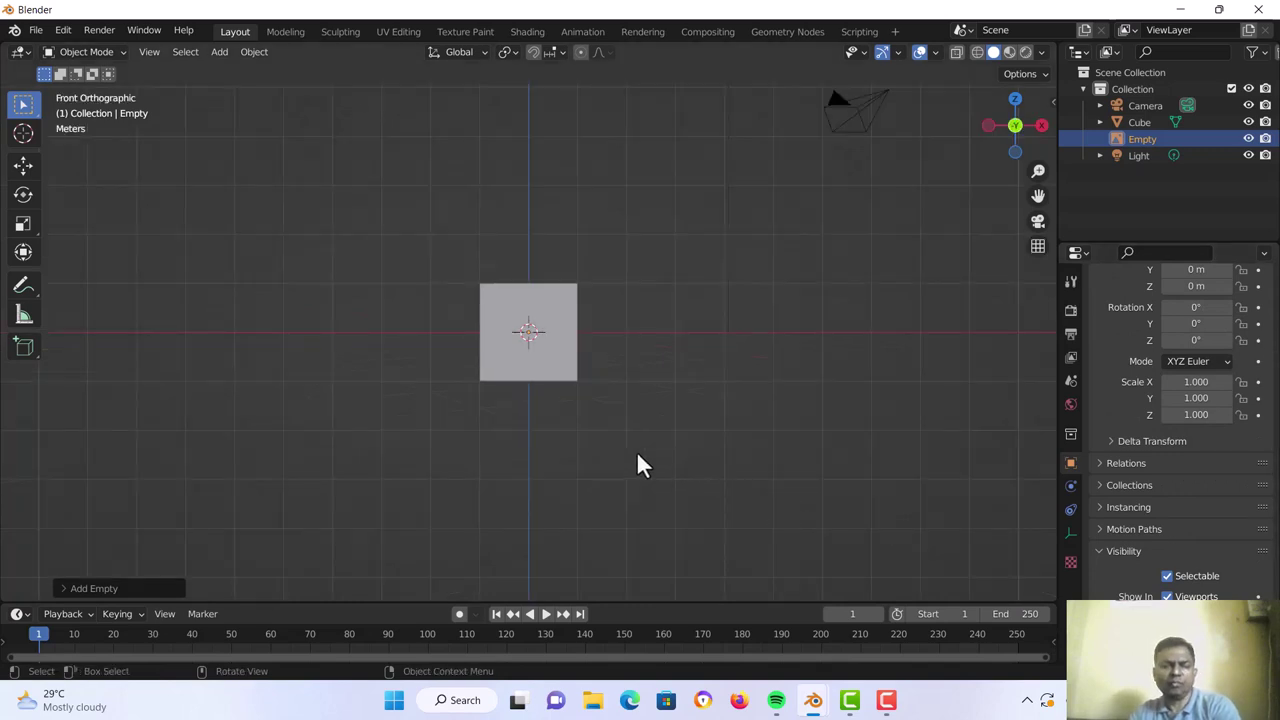
left_click(66, 589)
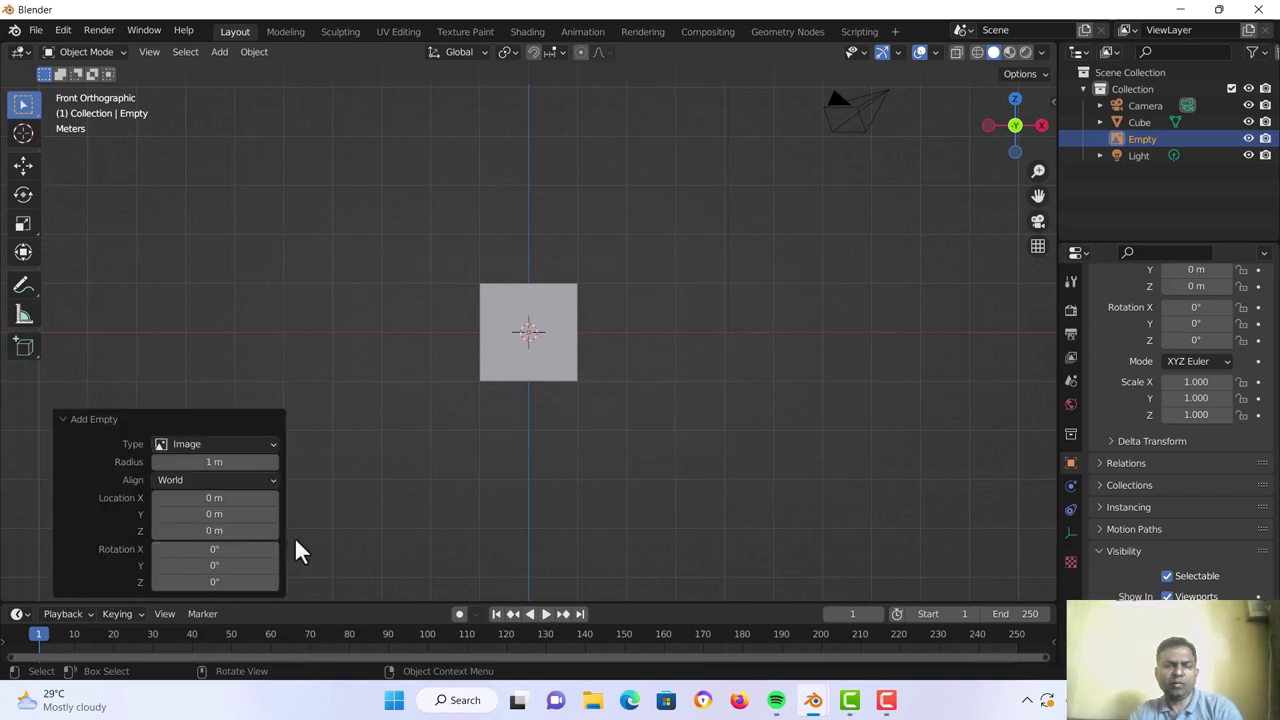
left_click(161, 479)
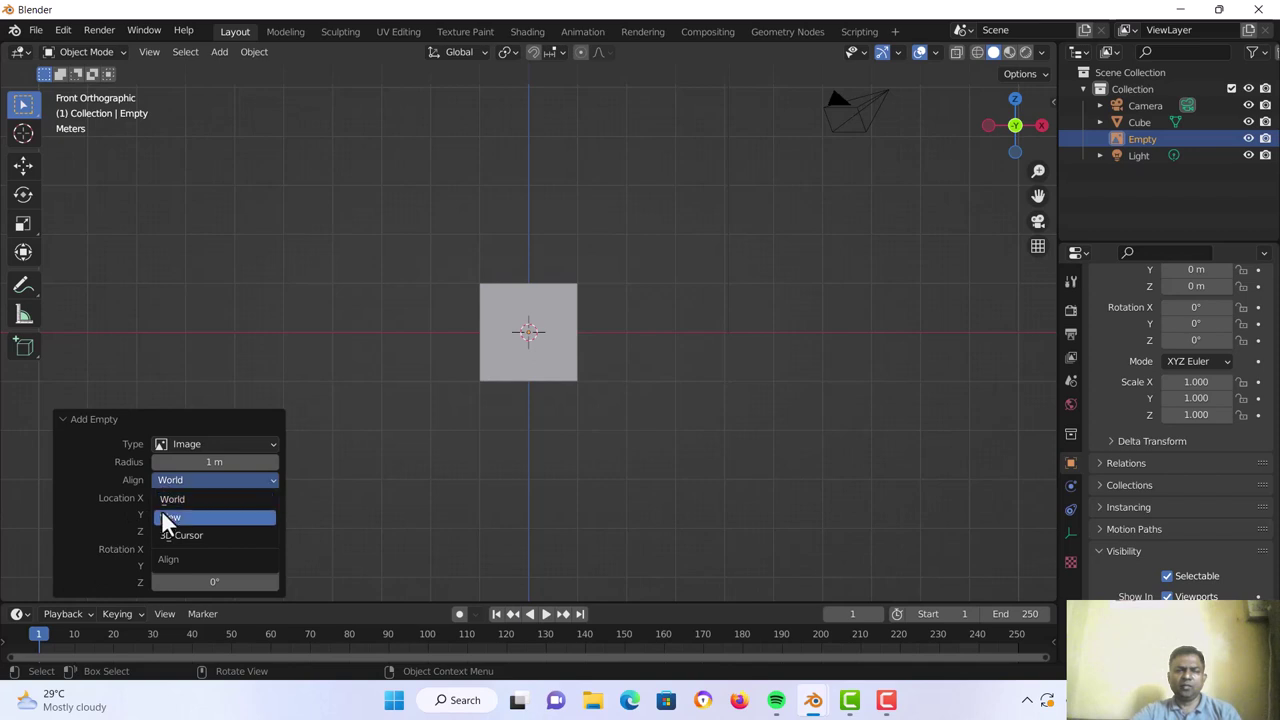
left_click(165, 517)
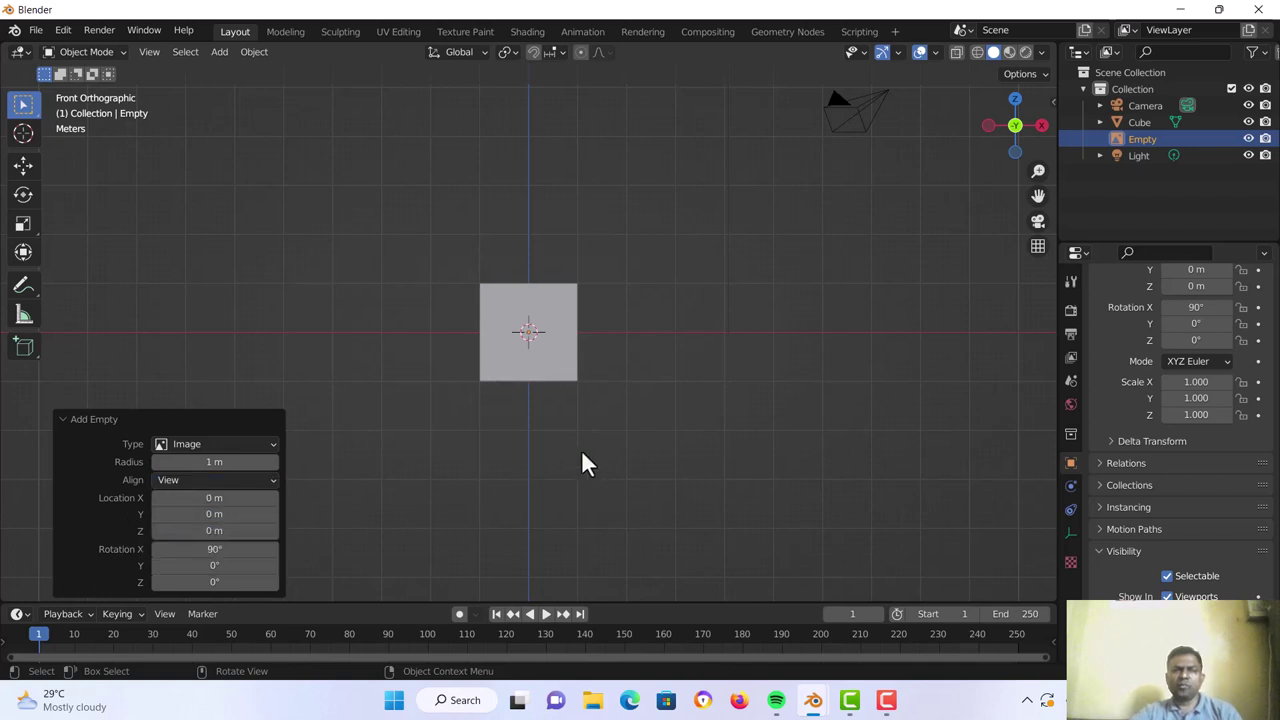
key("KP_3")
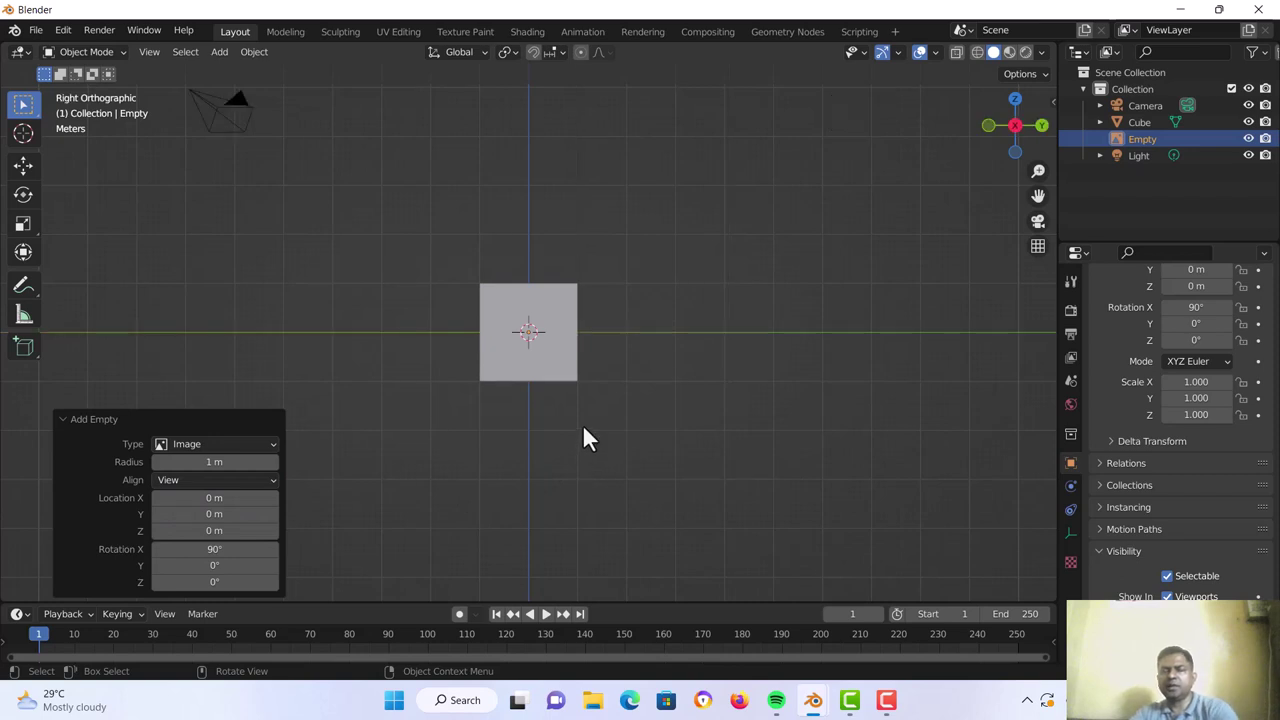
Select the default cube in wireframe shading, return to solid, and delete it
key("z")
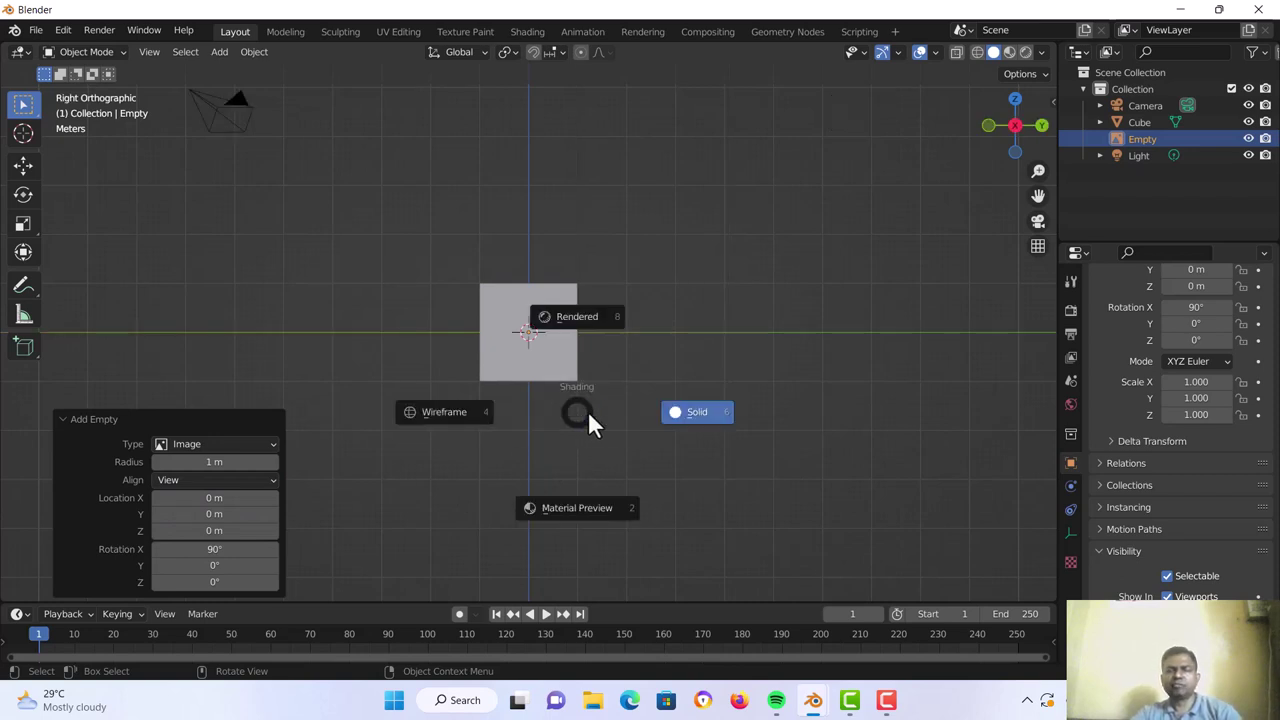
left_click(486, 421)
mouse_move(476, 412)
middle_mouse_down()
mouse_move(538, 411)
mouse_move(500, 417)
middle_mouse_up()
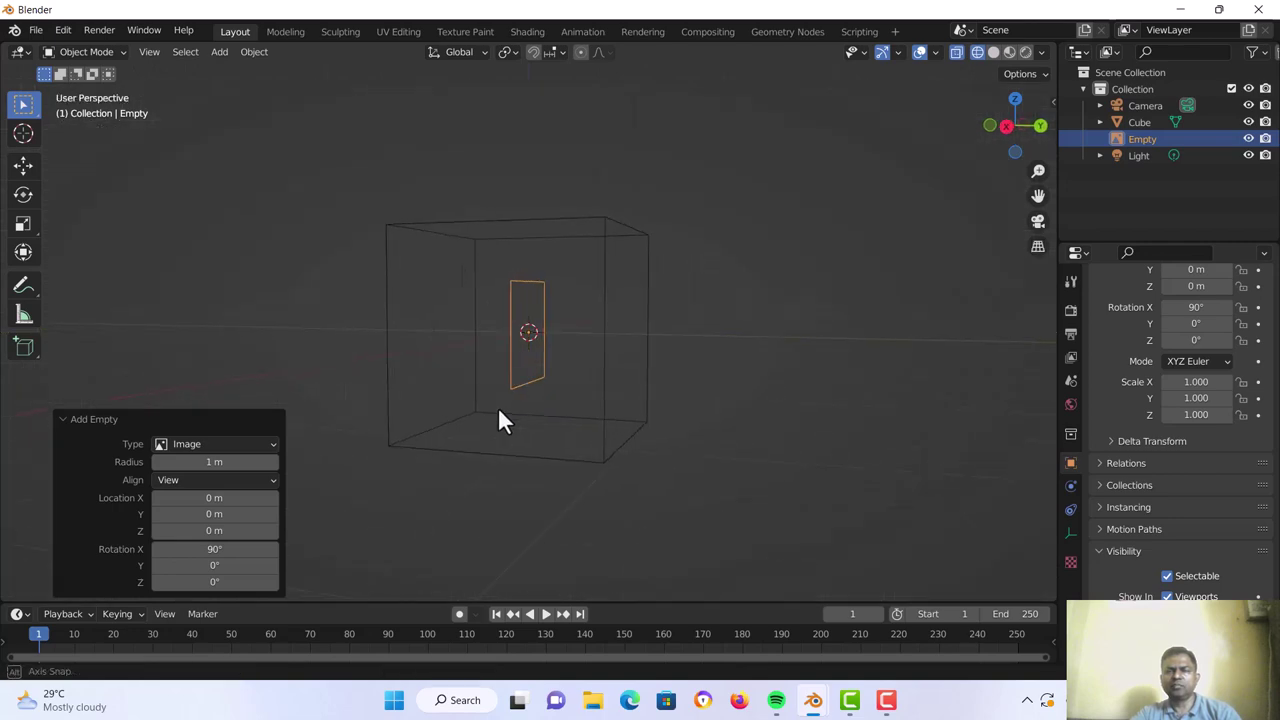
left_click(605, 334)
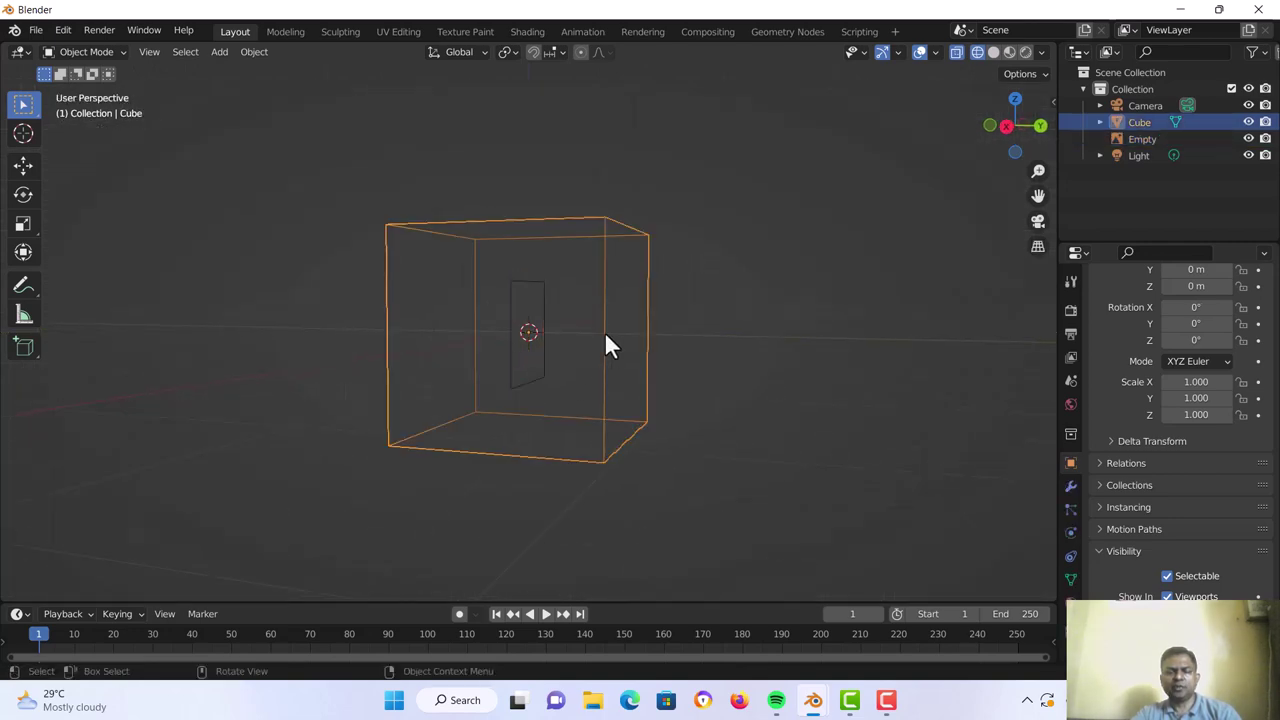
key("z")
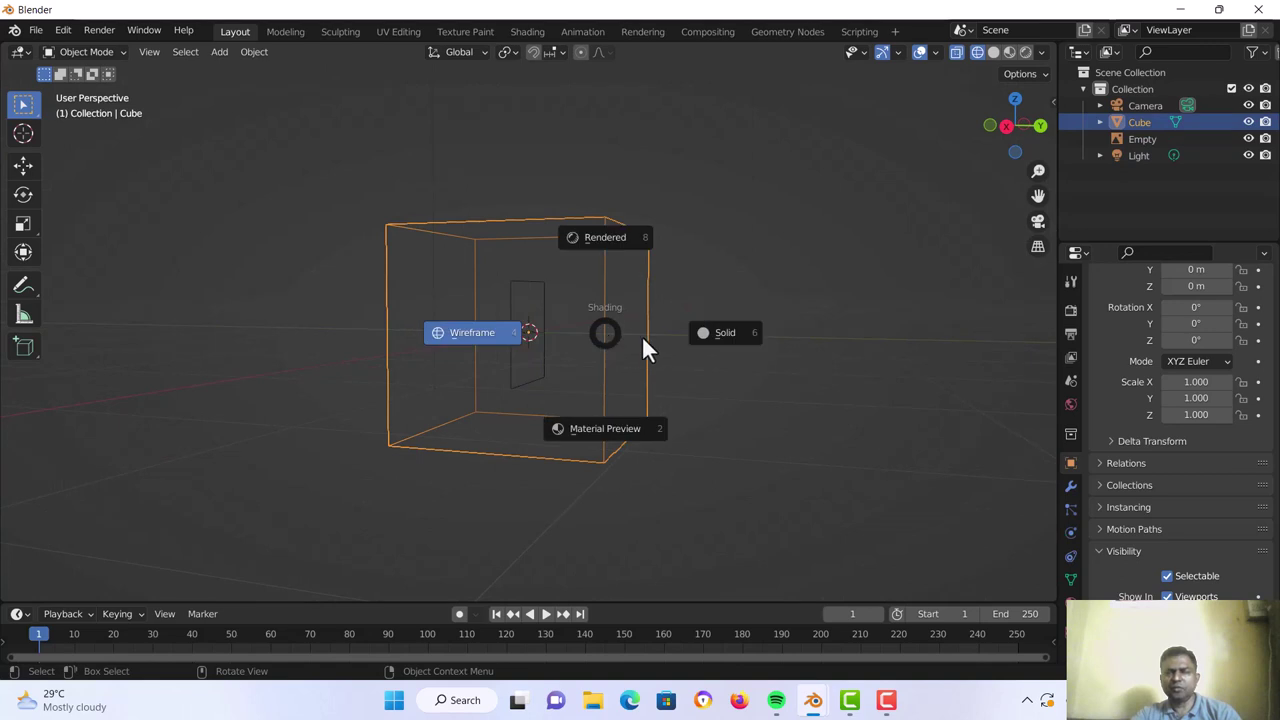
left_click(702, 334)
key("Delete")
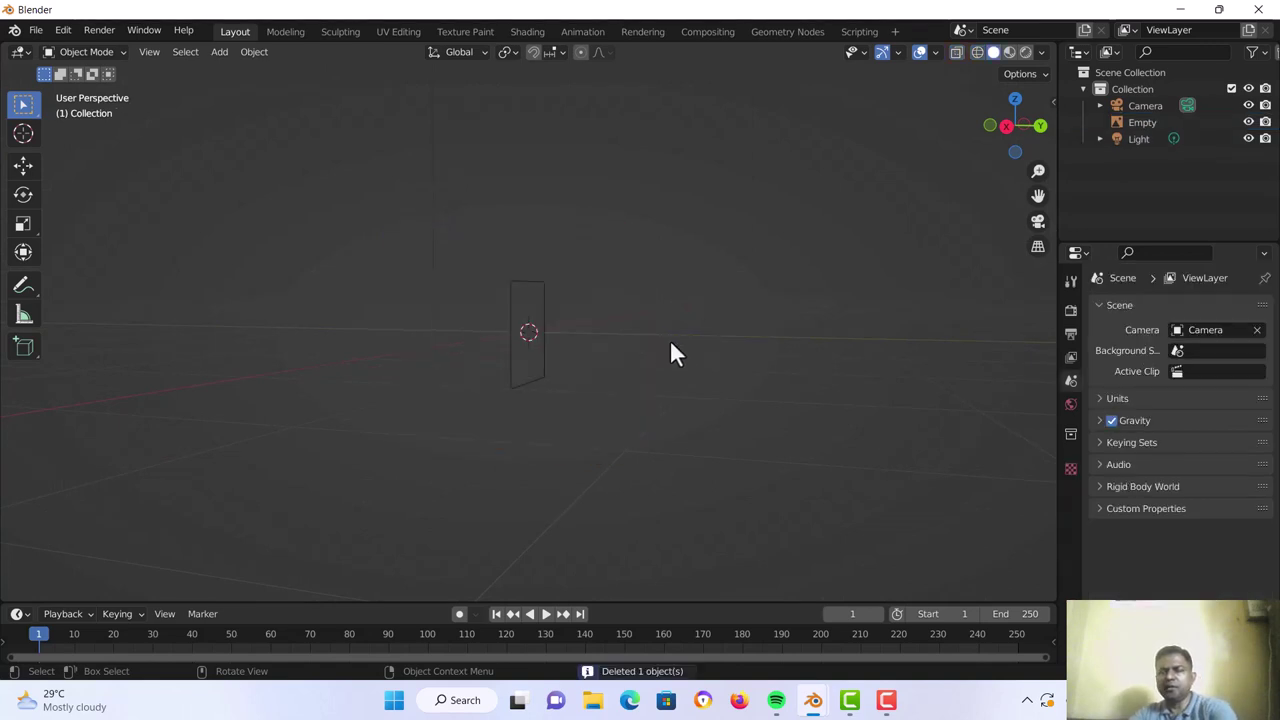
Select the image empty, check it from the front and side views, then delete it
left_click(517, 350)
middle_click_drag(577, 381, 454, 398)
key("KP_3")
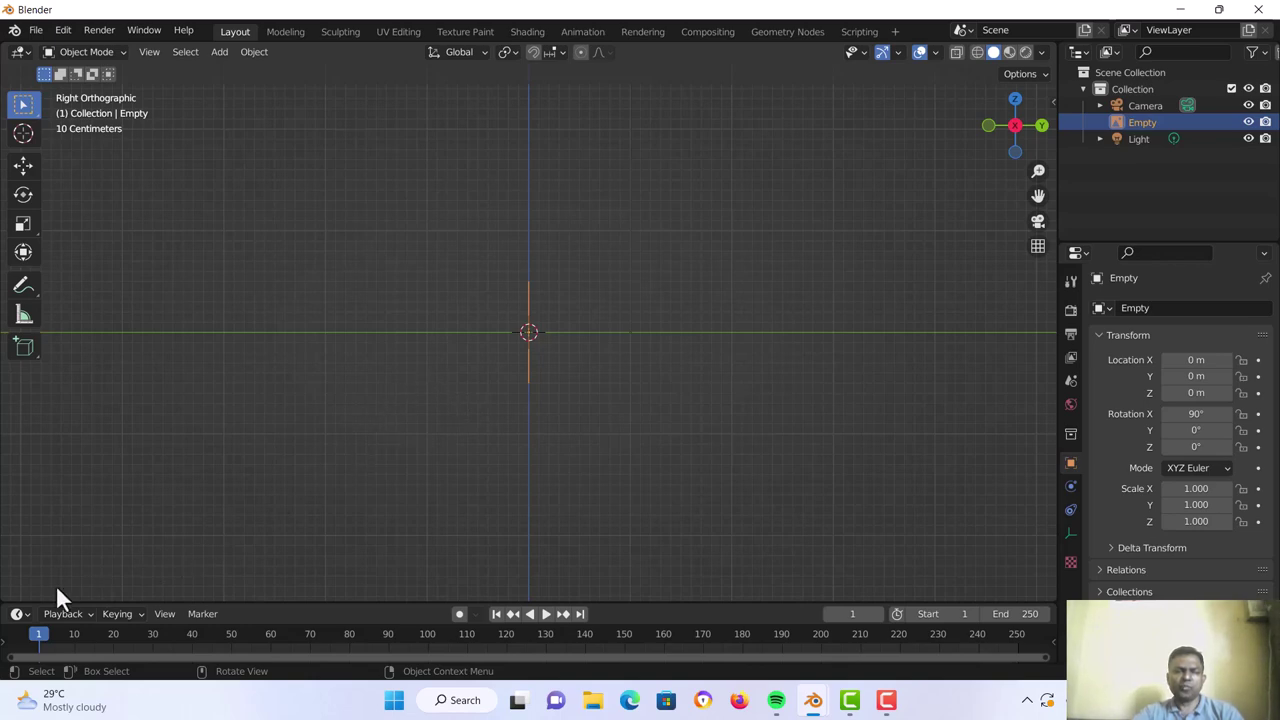
key("KP_1")
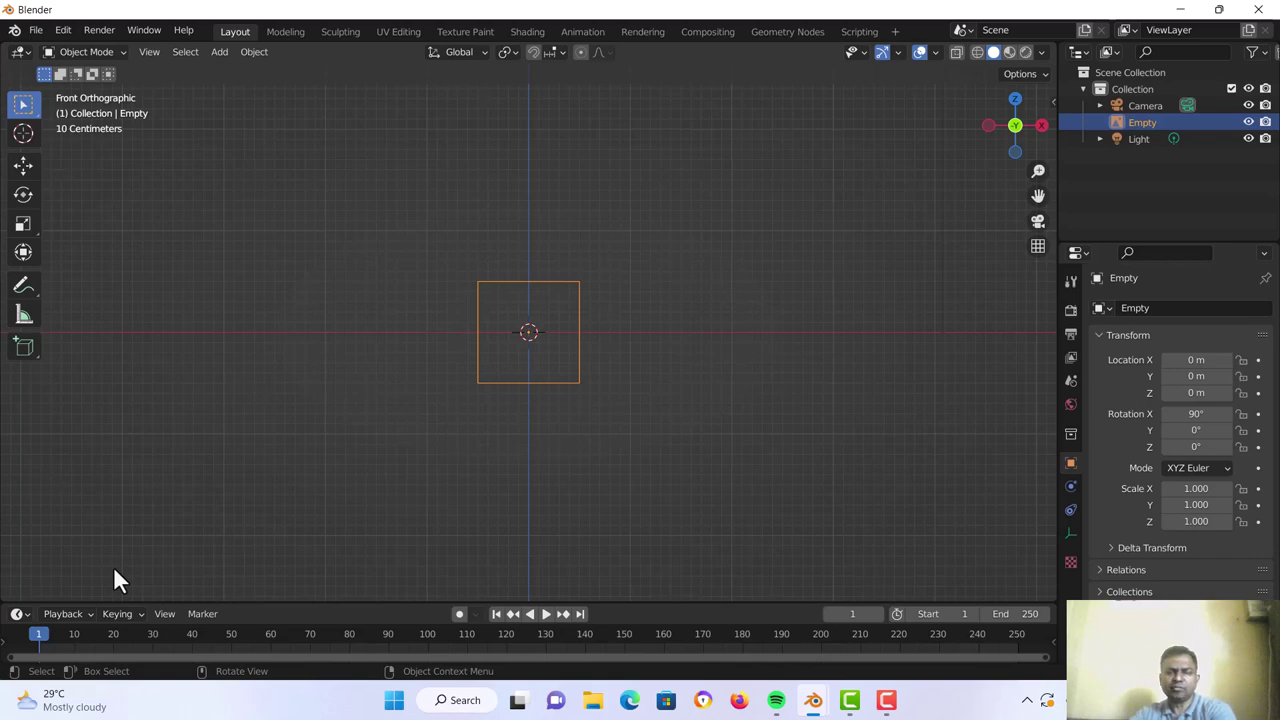
key("KP_3")
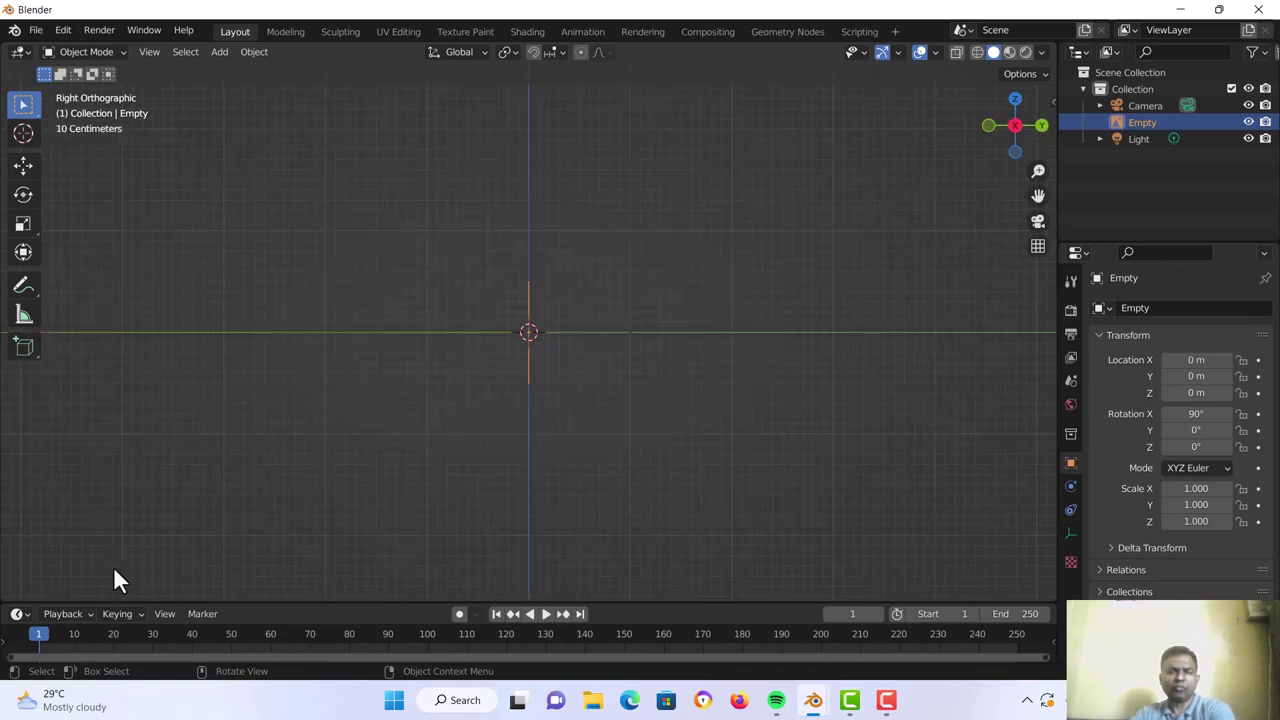
key("KP_1")
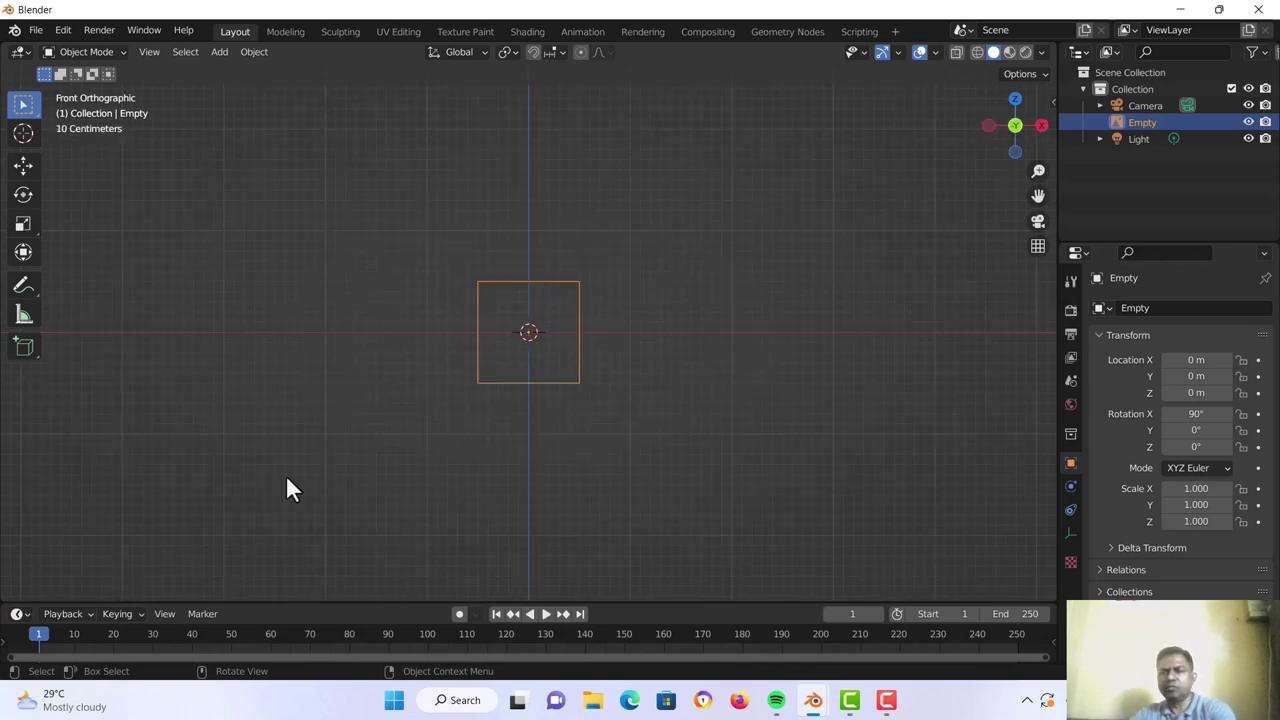
key("Delete")
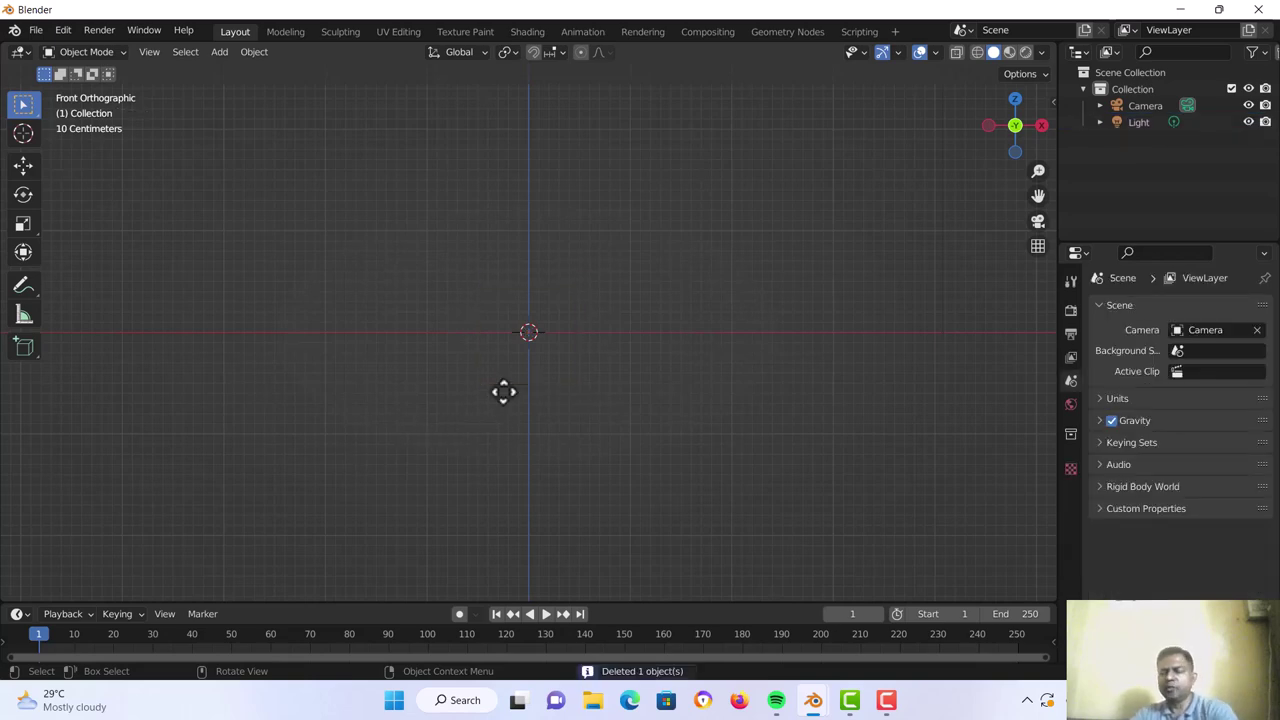
key("KP_3")
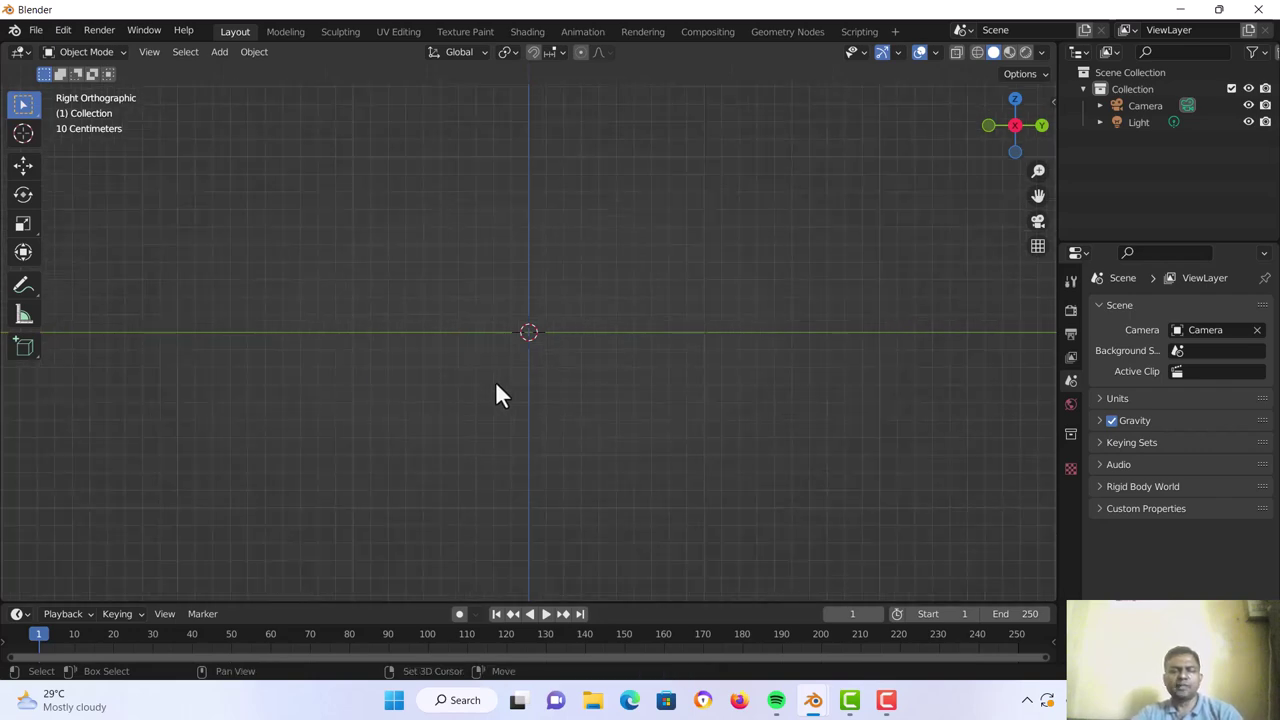
In right side view, add an Image empty aligned to View and show its image settings
key("shift+a")
mouse_move(496, 383)
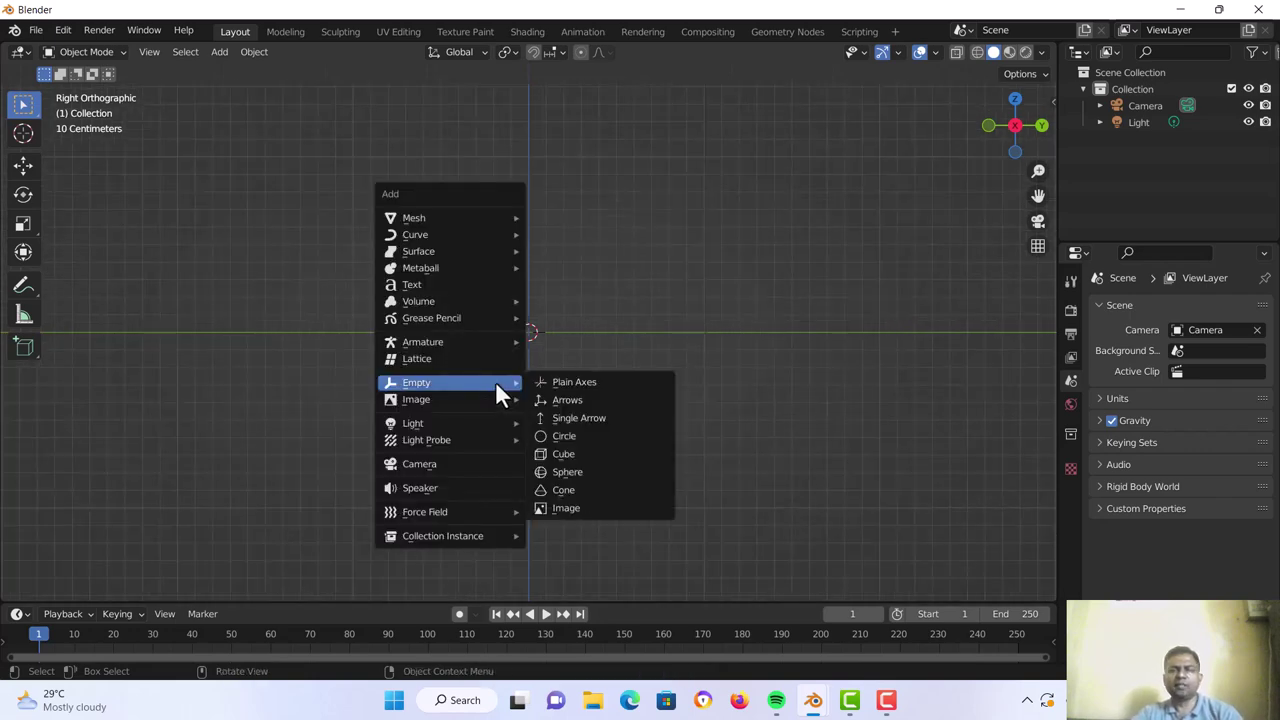
left_click(558, 510)
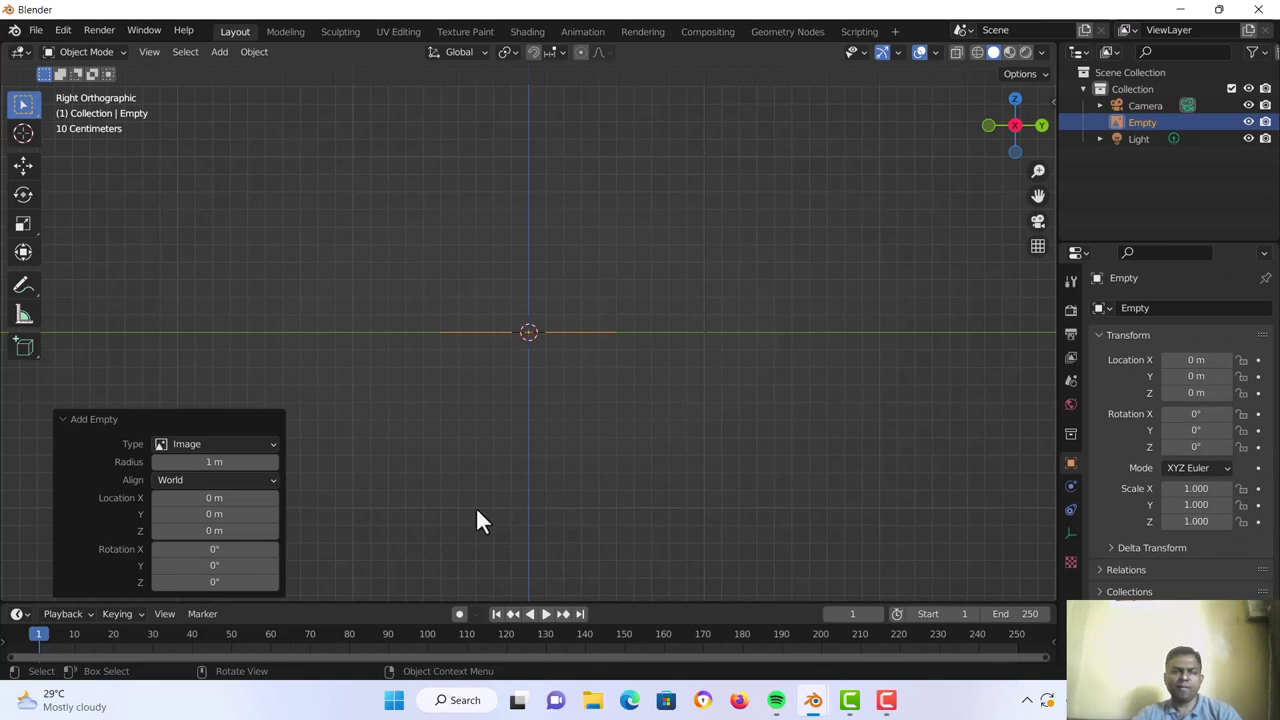
left_click(183, 479)
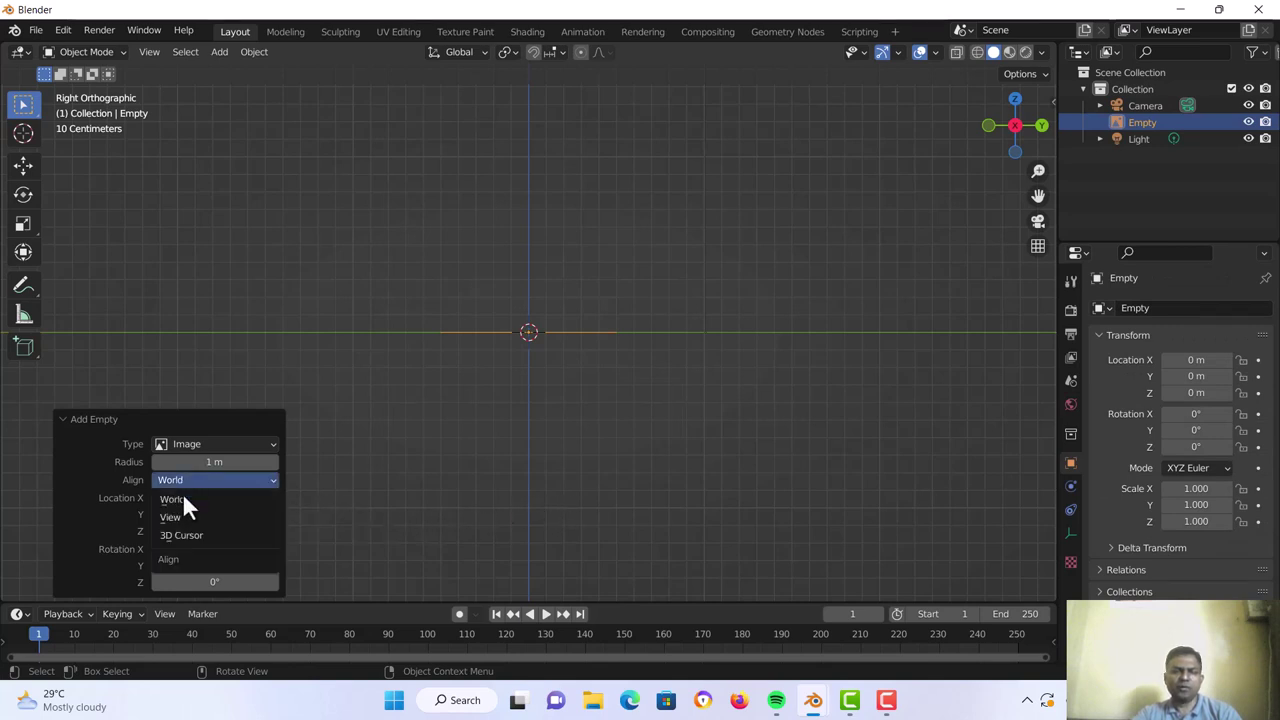
left_click(182, 516)
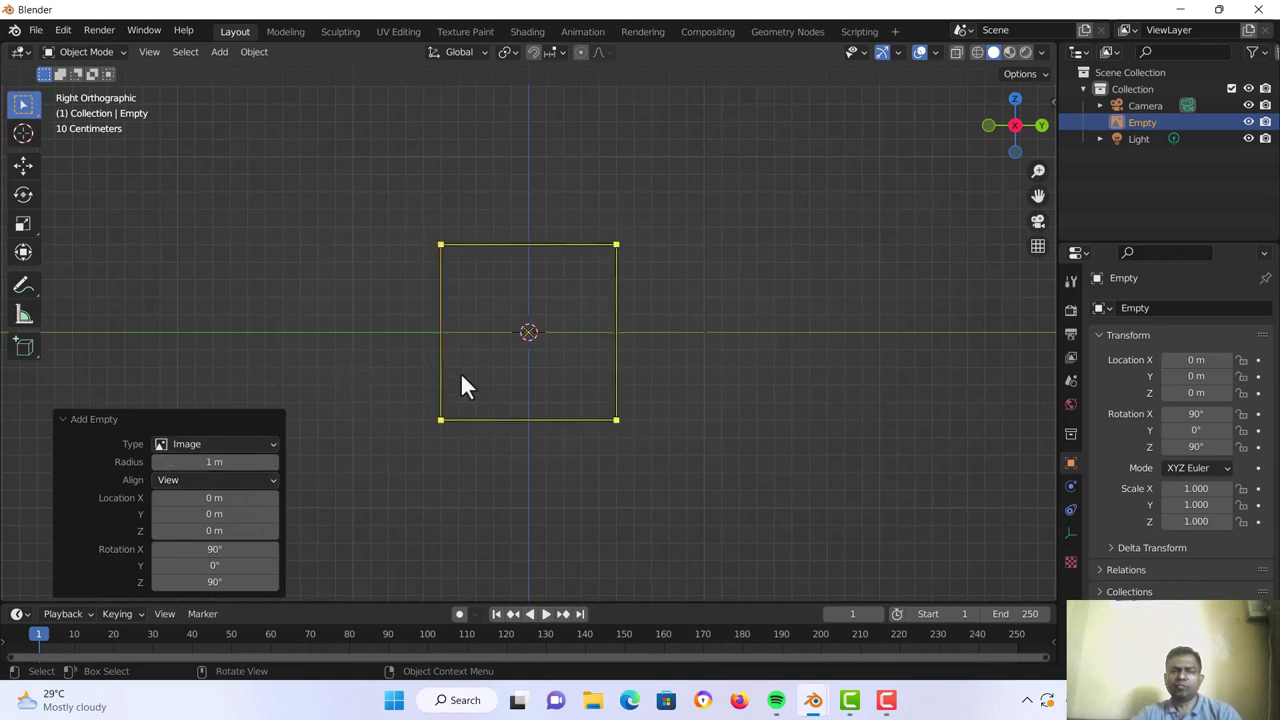
scroll(471, 377, "up", 3)
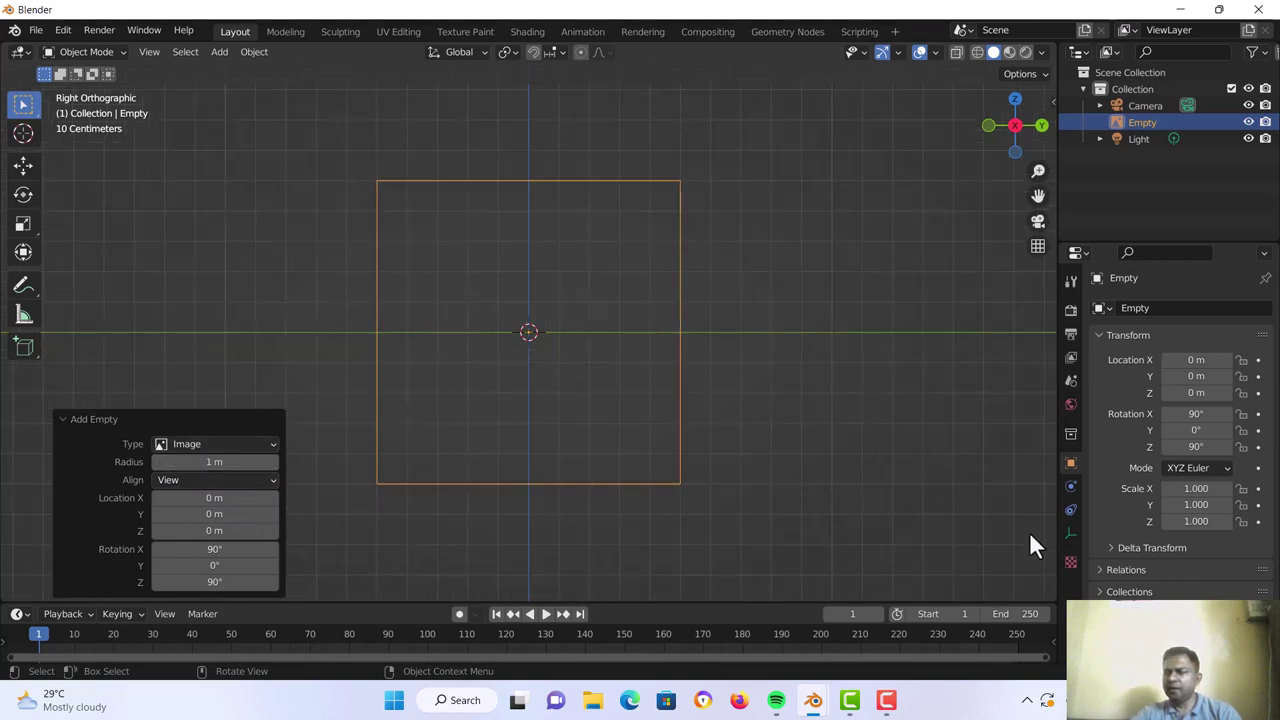
left_click(1070, 532)
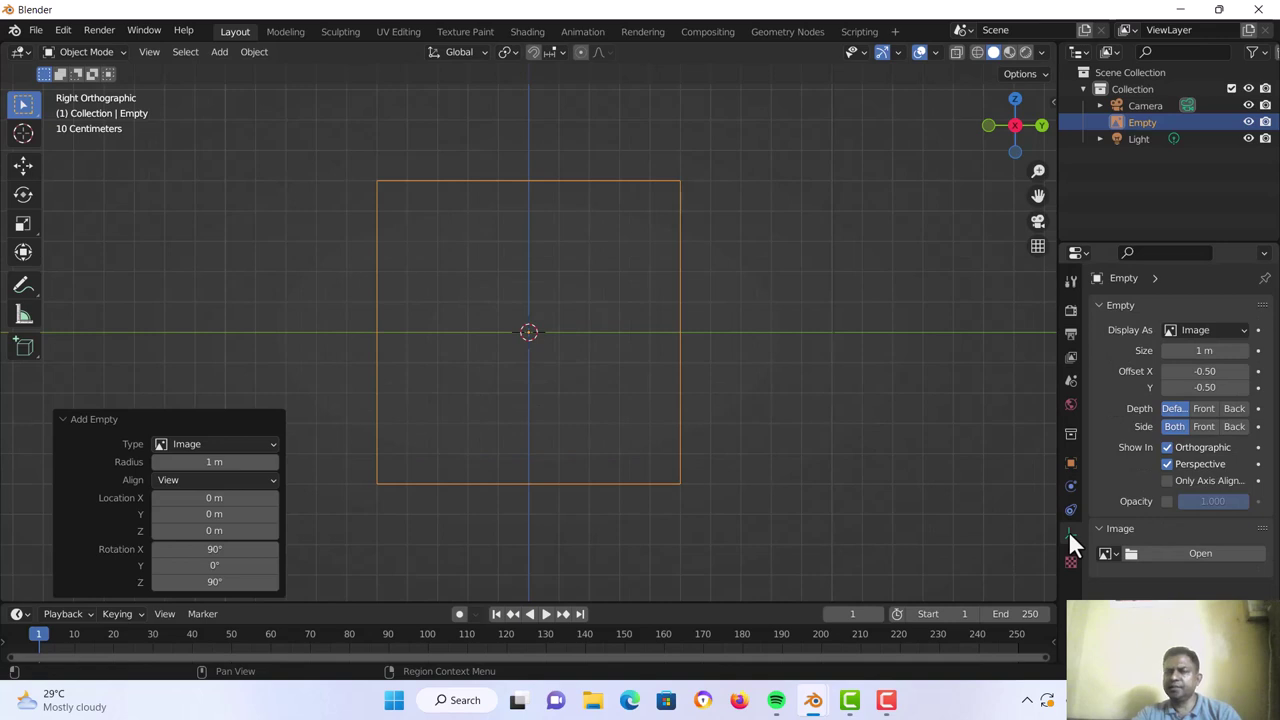
Load dolphin.jpg from Downloads into the empty and frame it in the viewport
left_click(1175, 548)
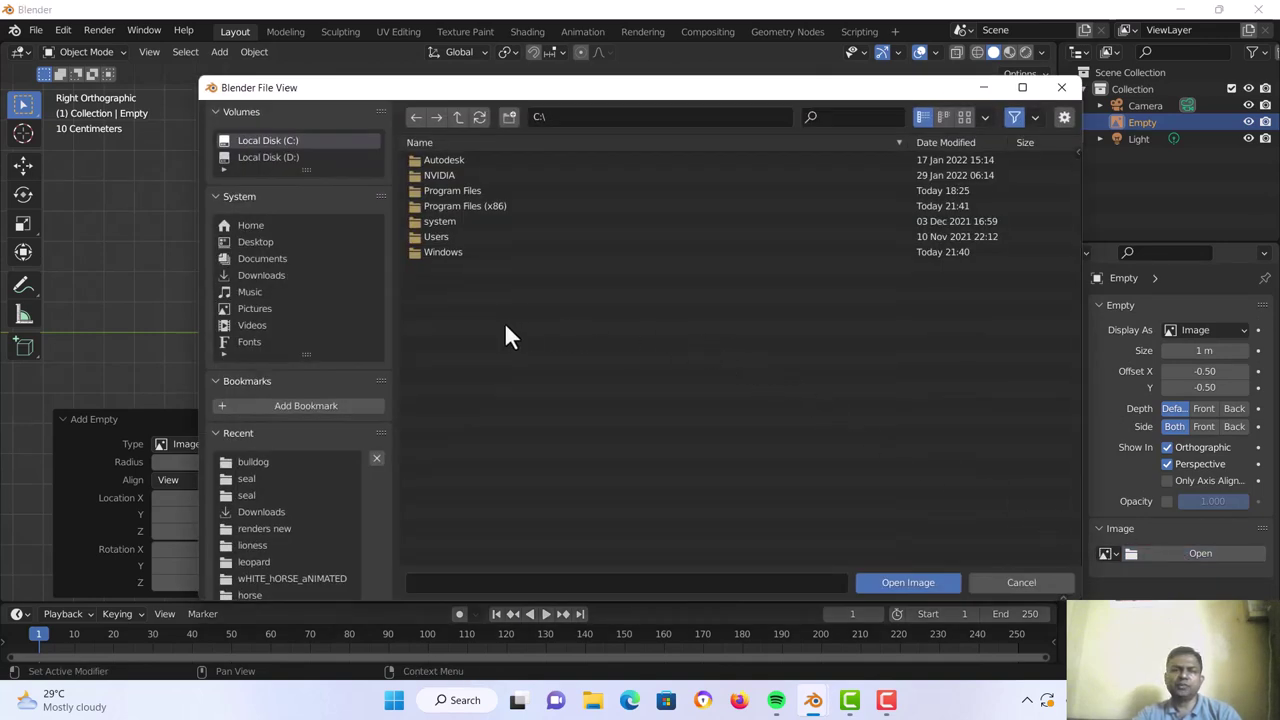
left_click(256, 275)
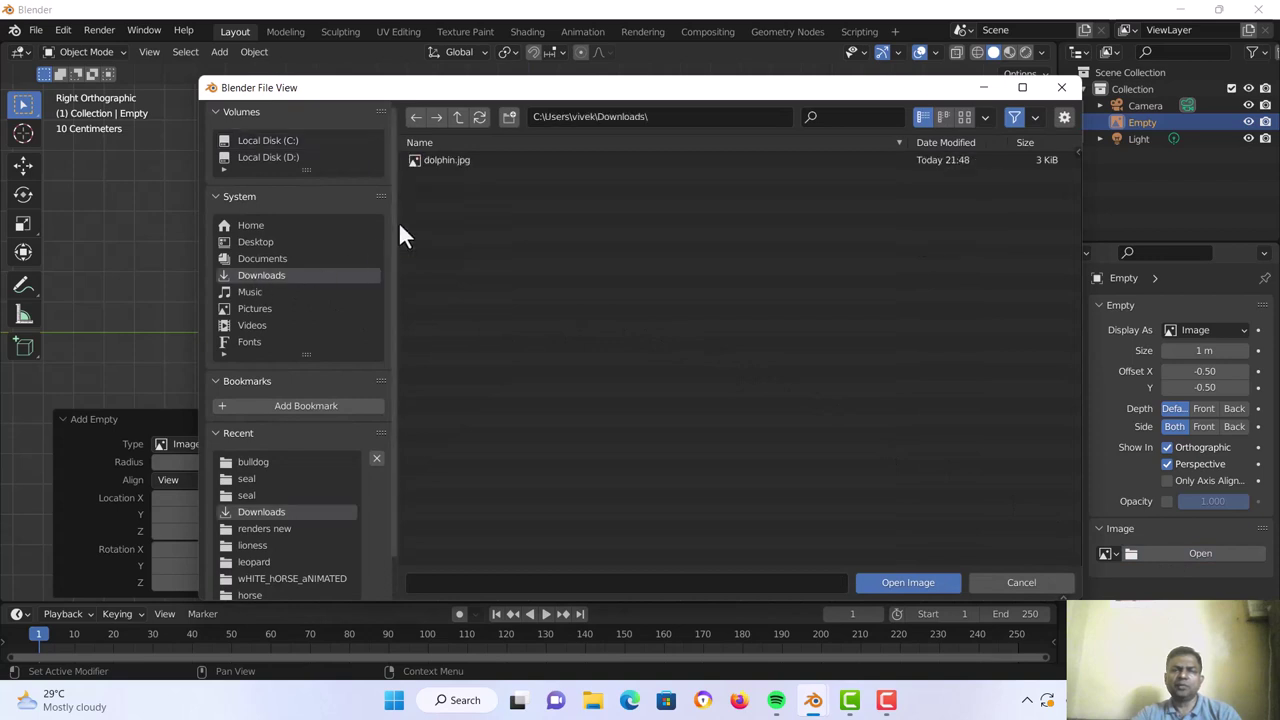
left_click(440, 161)
left_click(895, 578)
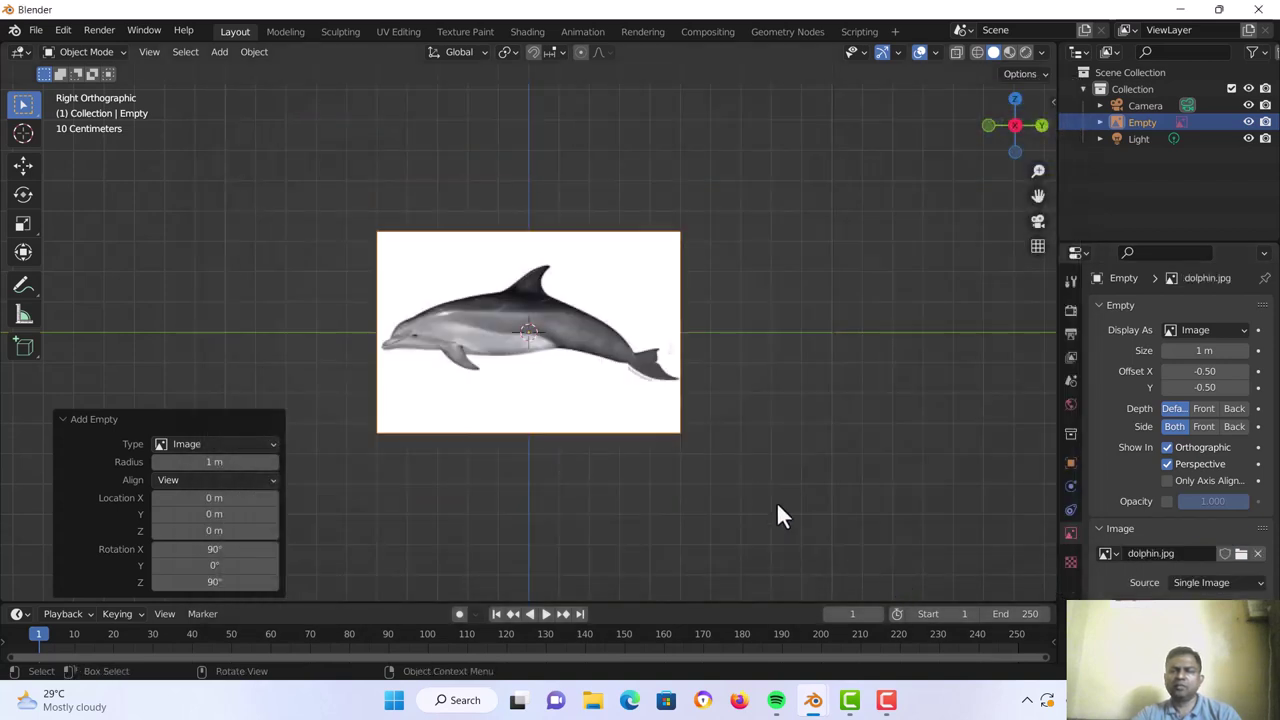
scroll(580, 384, "up", 3)
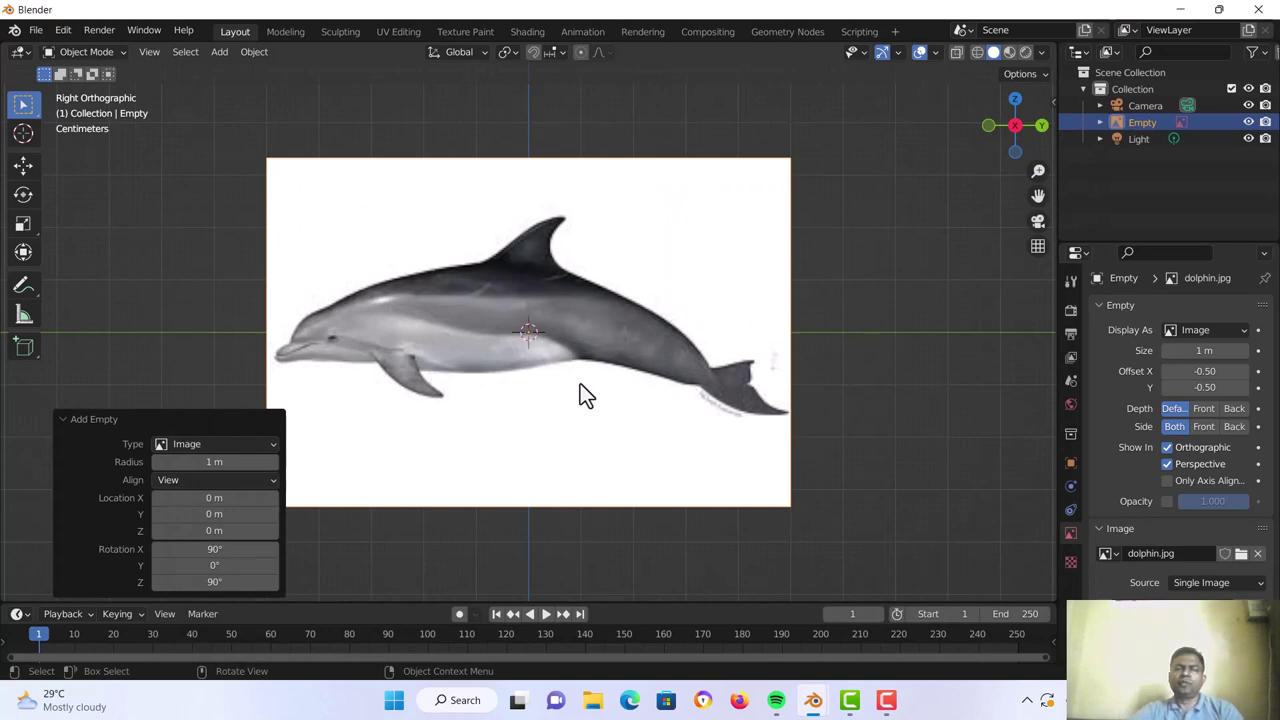
middle_click_drag(594, 371, 653, 367, "shift")
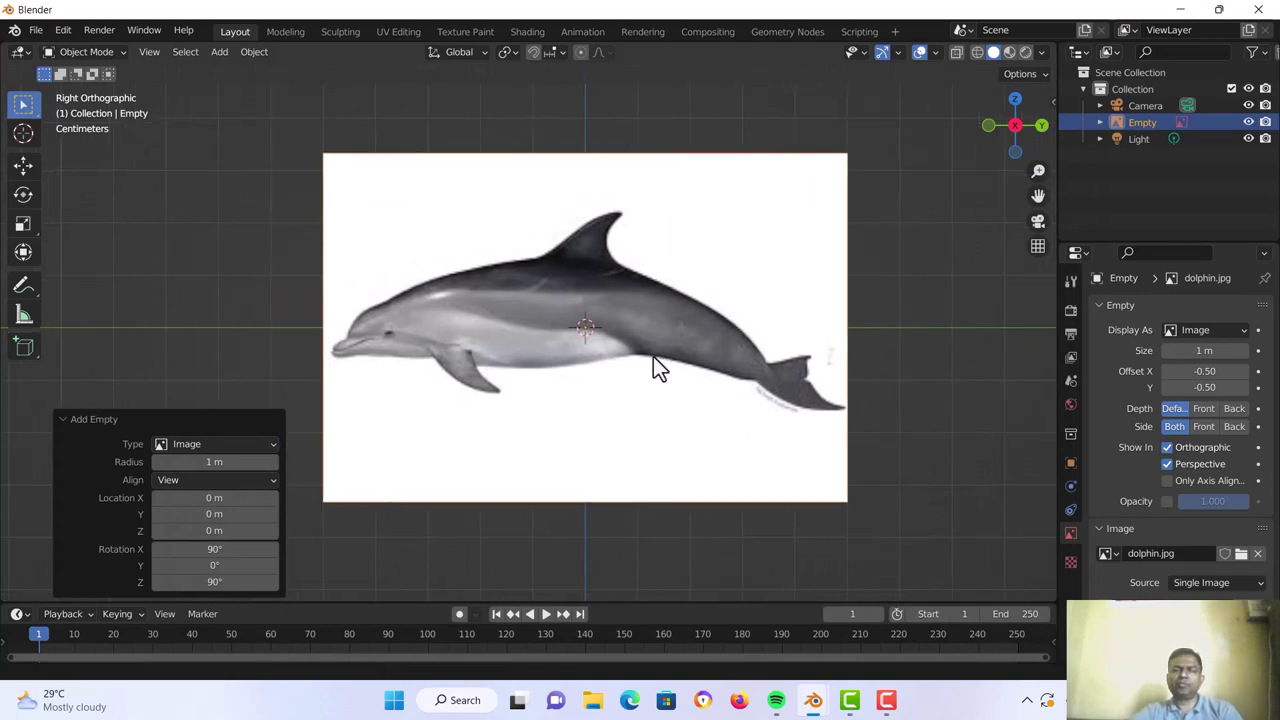
scroll(652, 357, "up", 1)
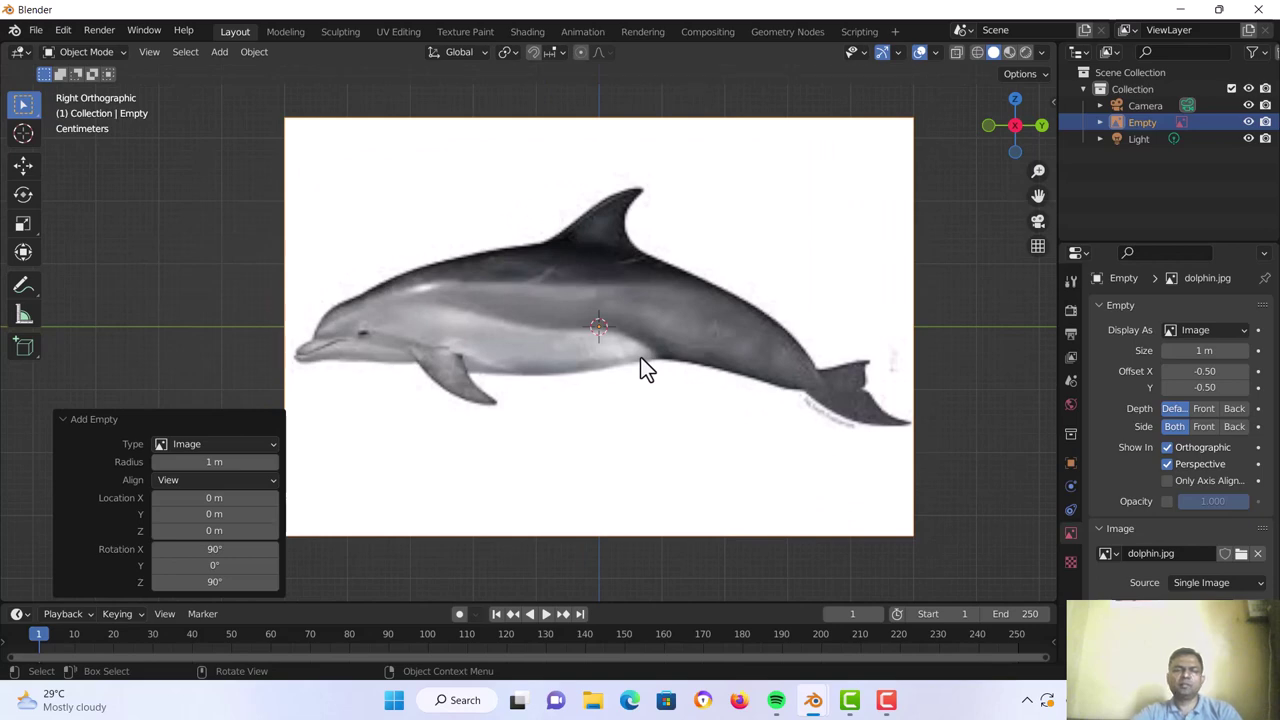
scroll(640, 369, "up", 1)
scroll(632, 368, "down", 1)
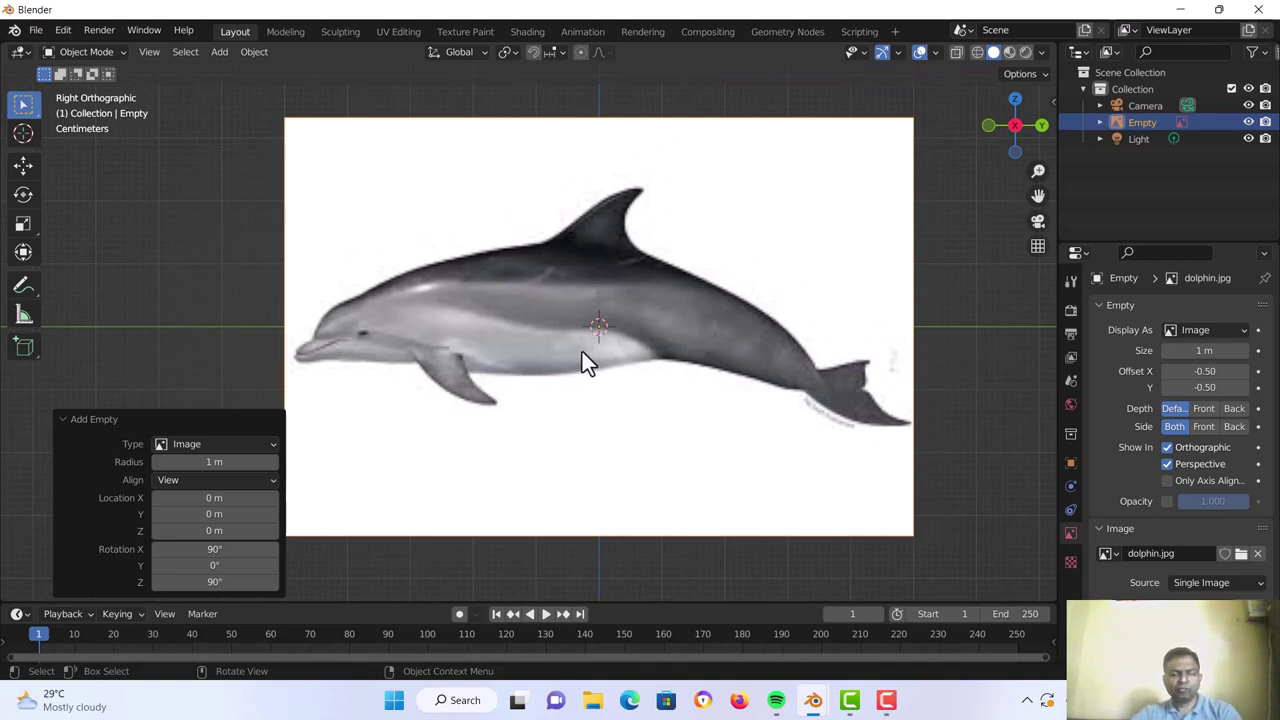
Add a cube mesh to the scene
key("shift+a")
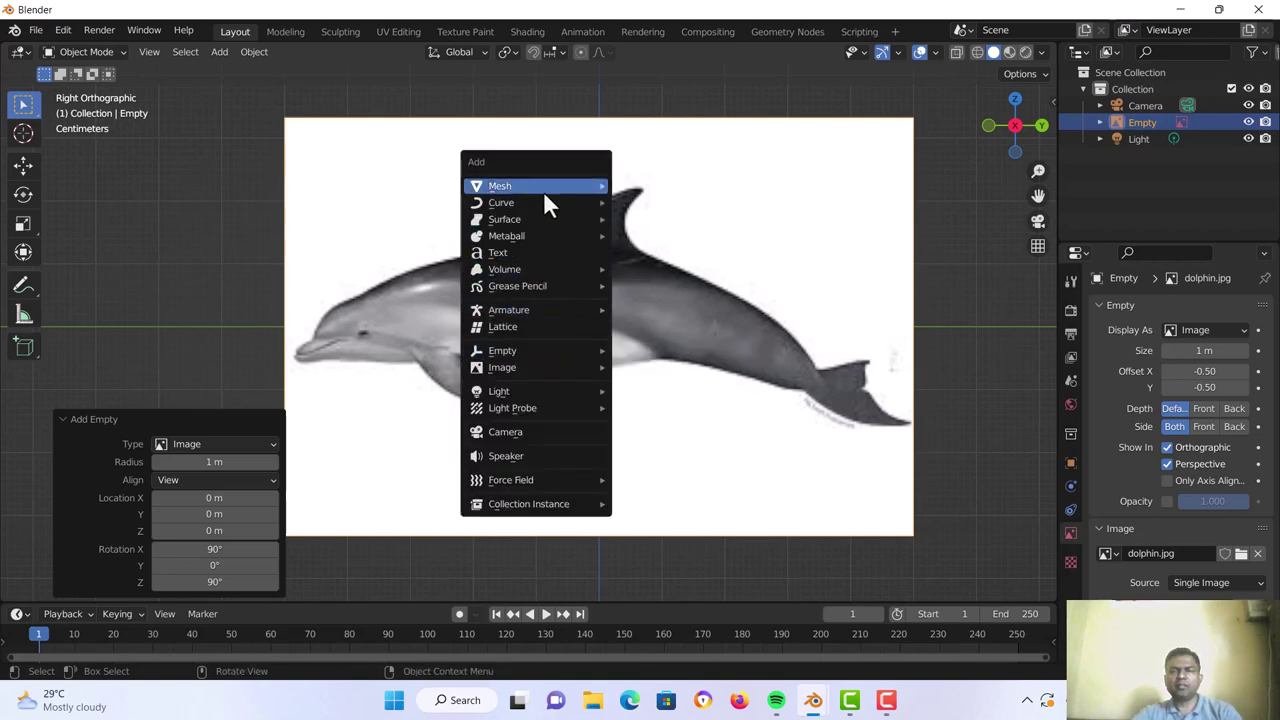
mouse_move(545, 190)
left_click(671, 202)
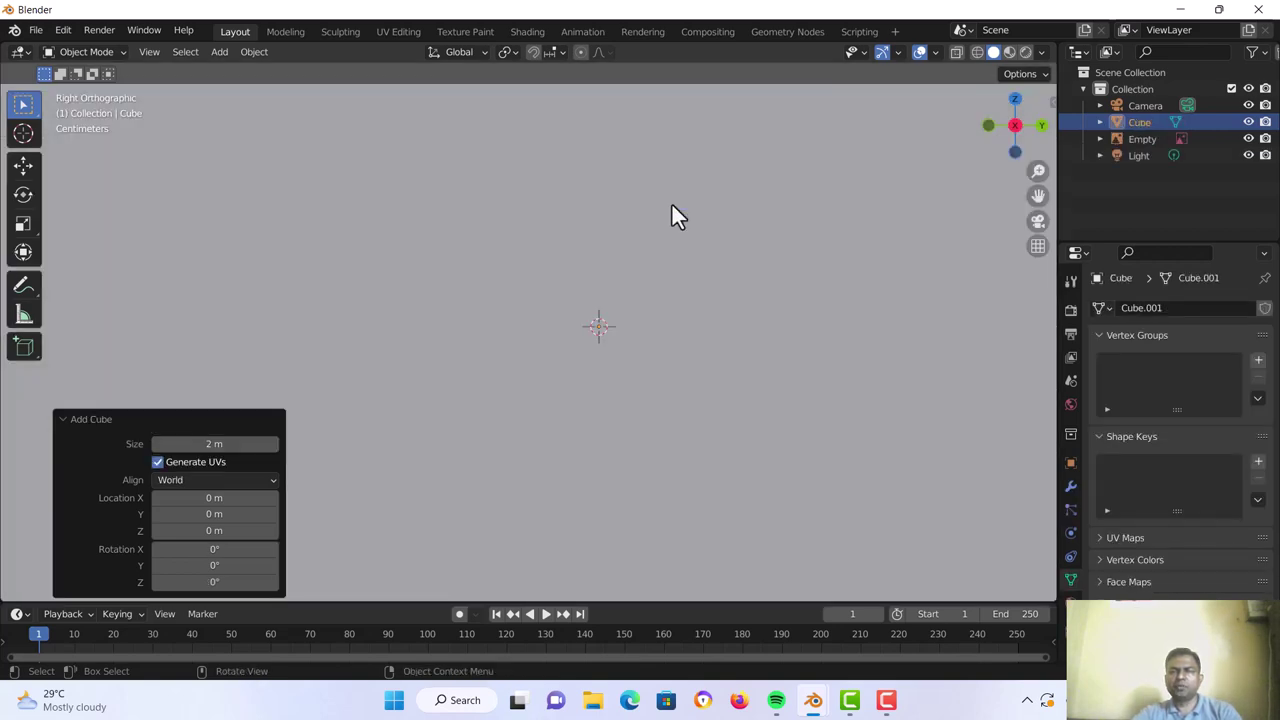
scroll(685, 268, "down", 6)
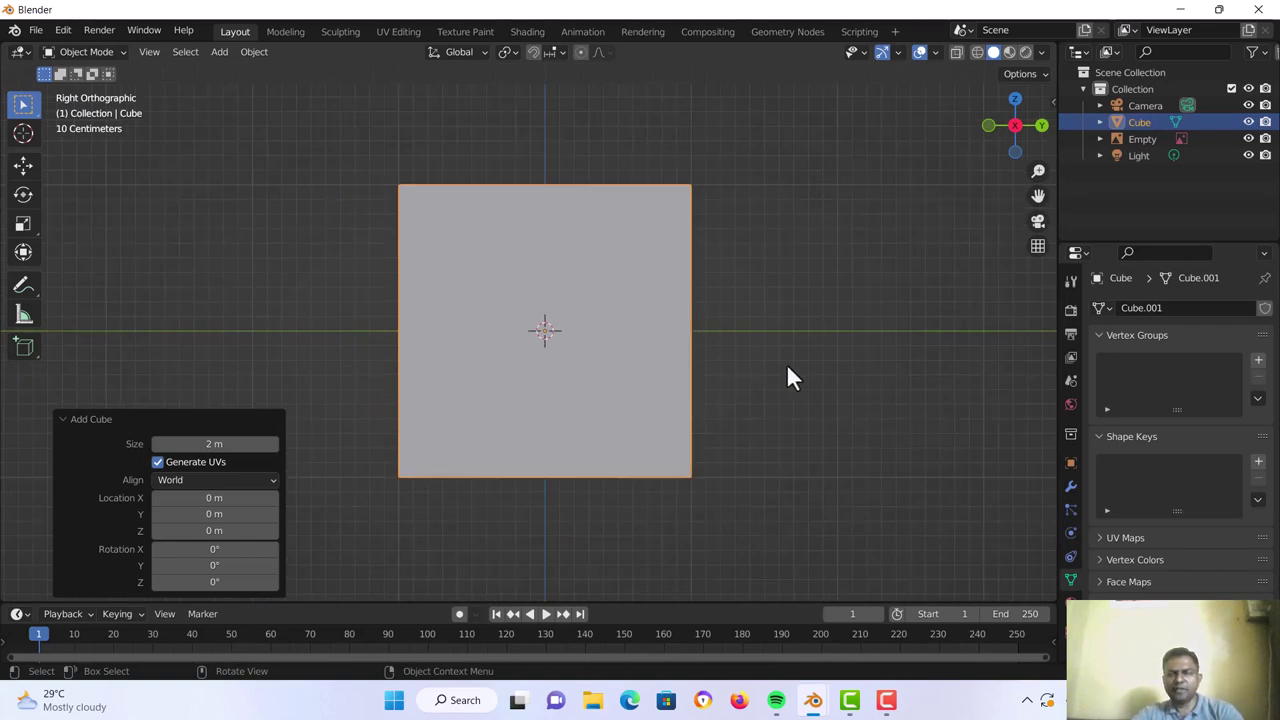
Scale the cube down twice and raise it over the dolphin's midsection
key("s")
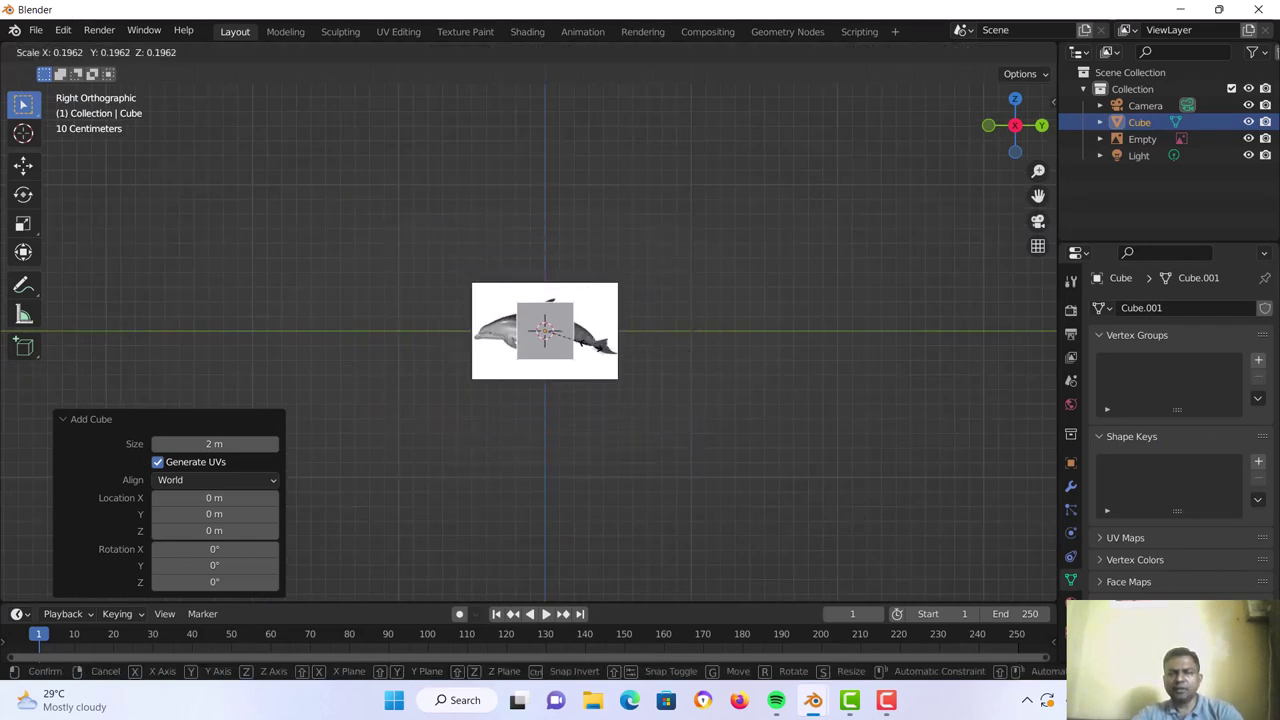
left_click(576, 343)
scroll(576, 341, "up", 4)
scroll(576, 341, "up", 4)
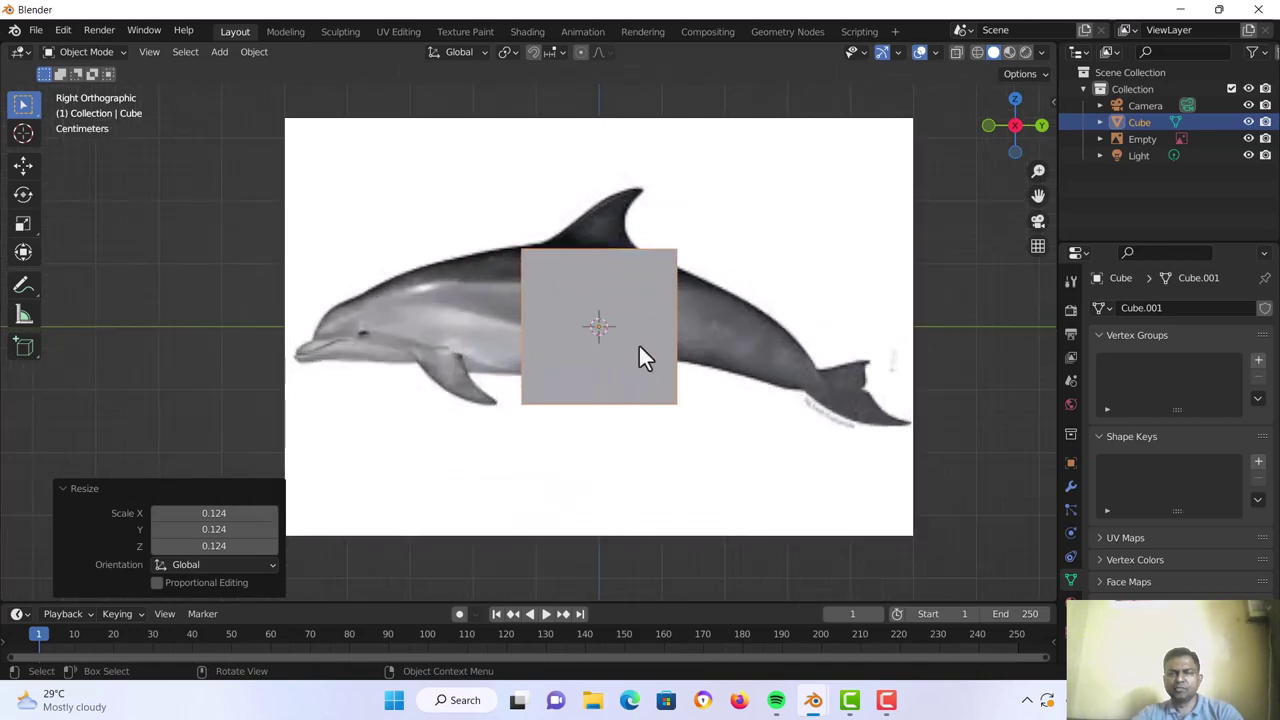
key("s")
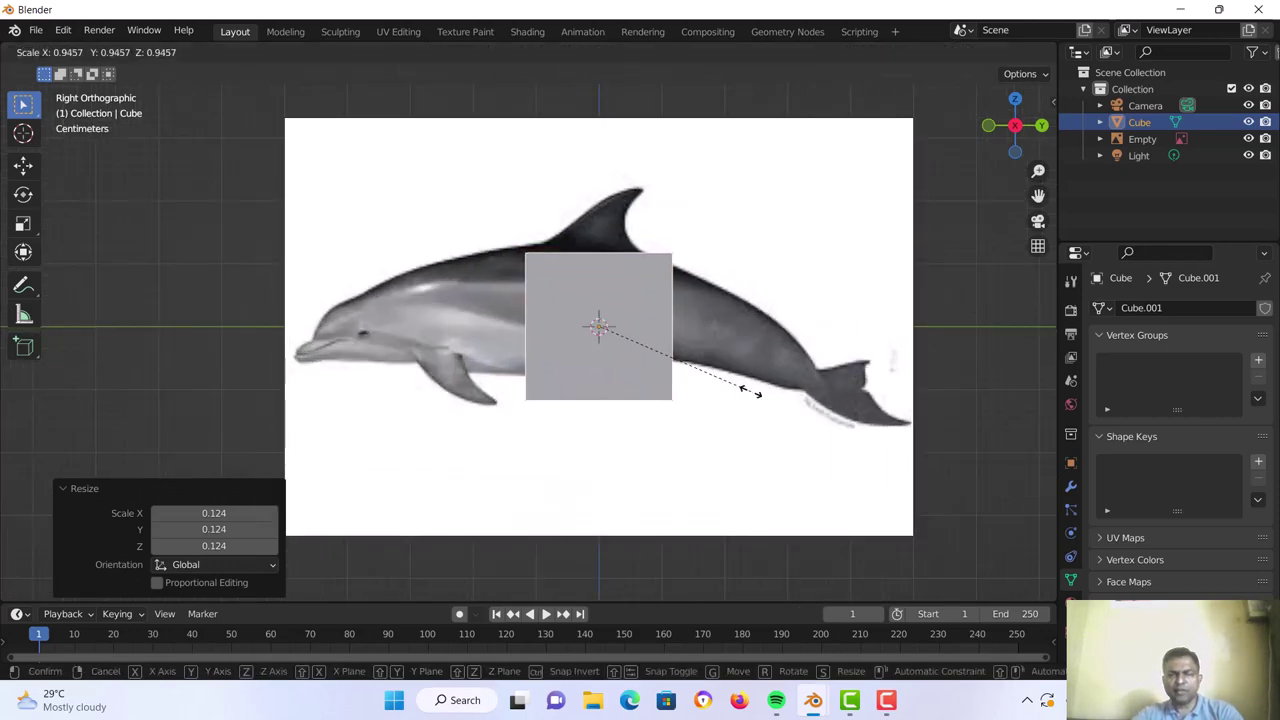
left_click(705, 388)
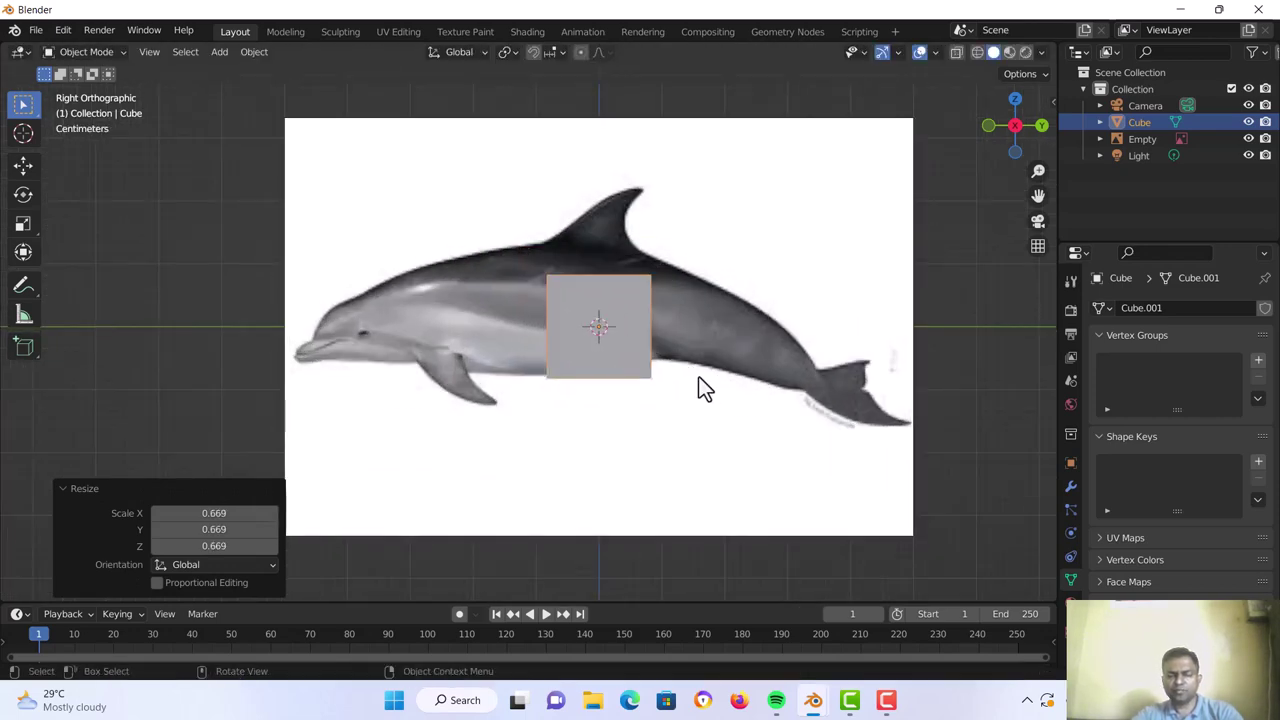
key("g")
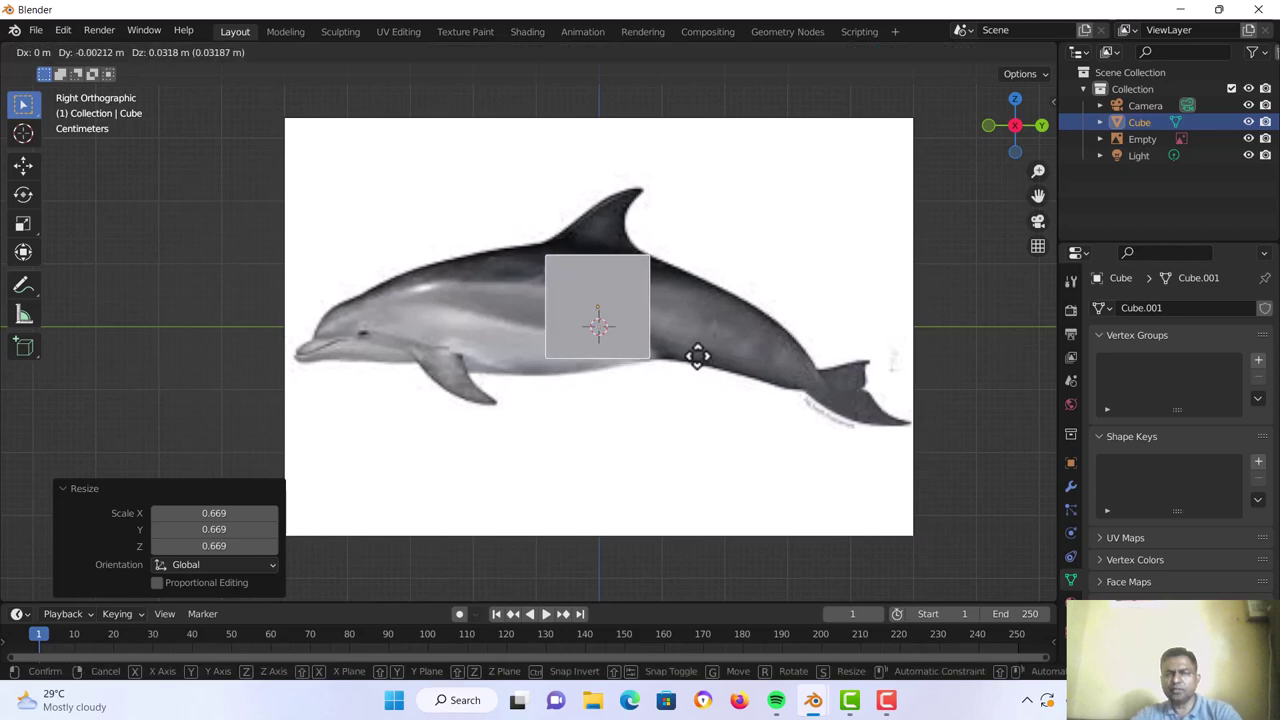
left_click(697, 356)
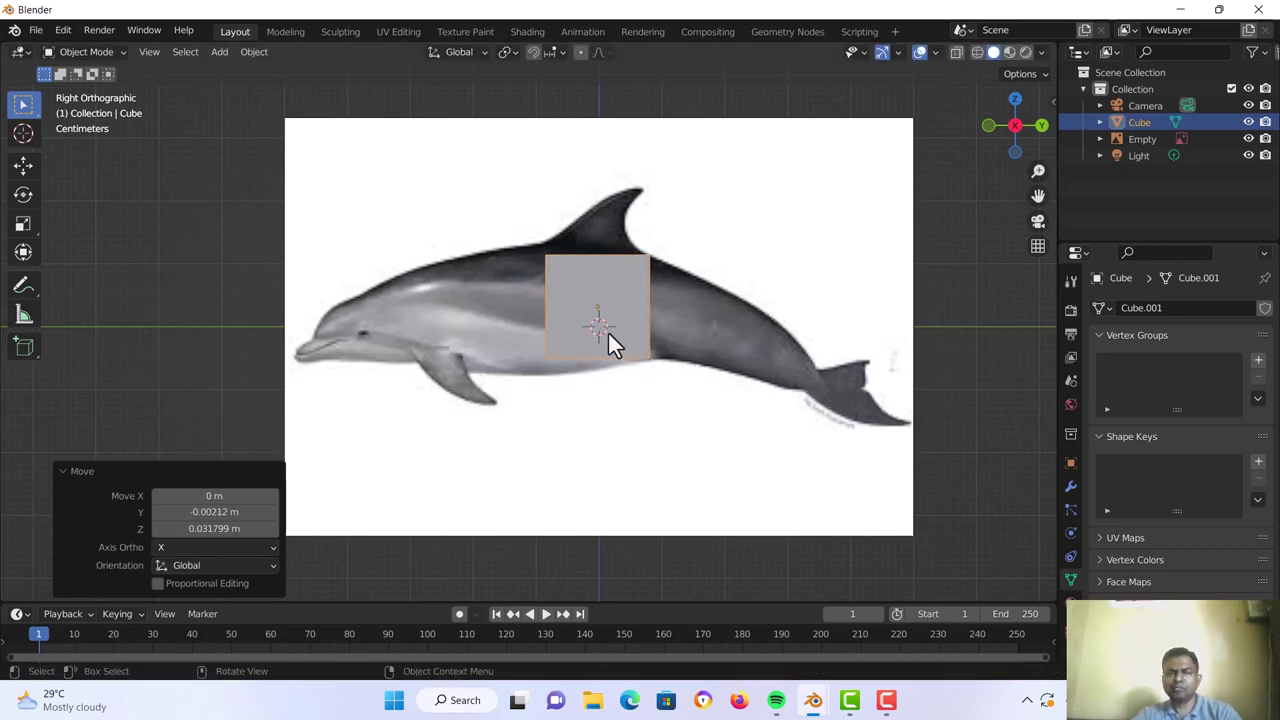
scroll(609, 333, "up", 1)
scroll(609, 333, "up", 1)
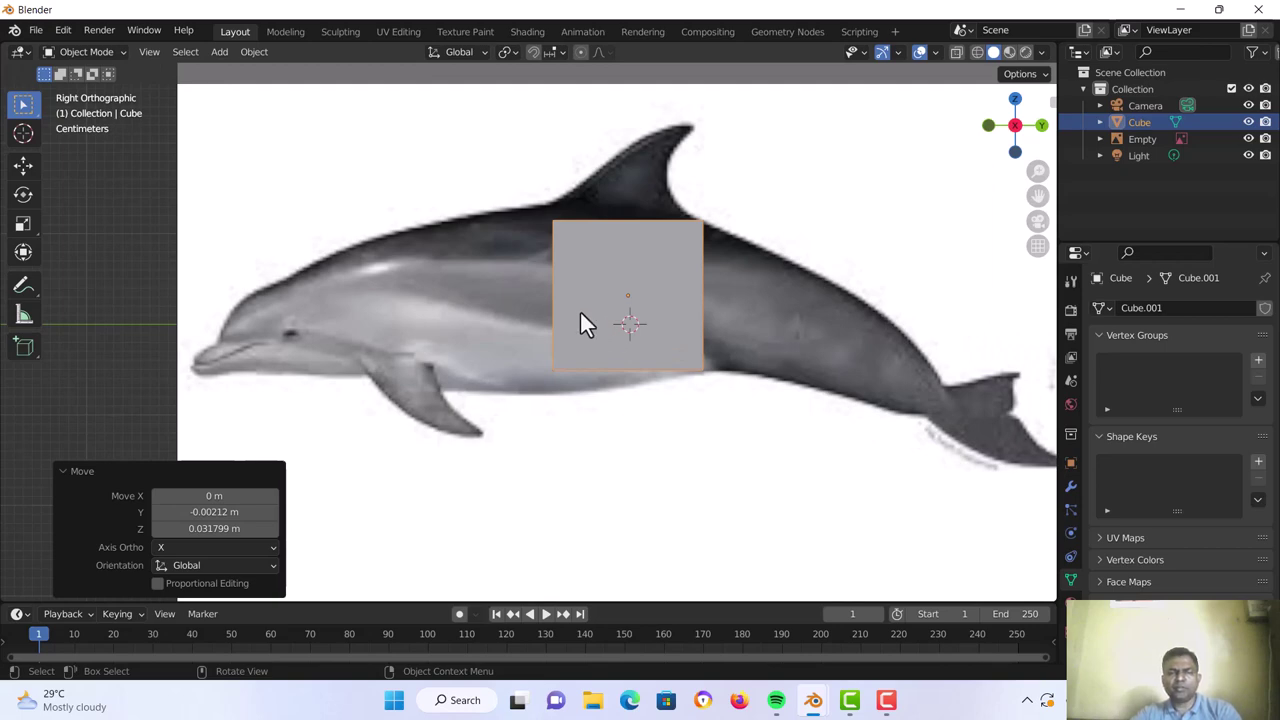
In face select, extrude the front face toward the head, lower it, and tilt it -9.61°
key("Tab")
middle_click_drag(580, 323, 774, 380)
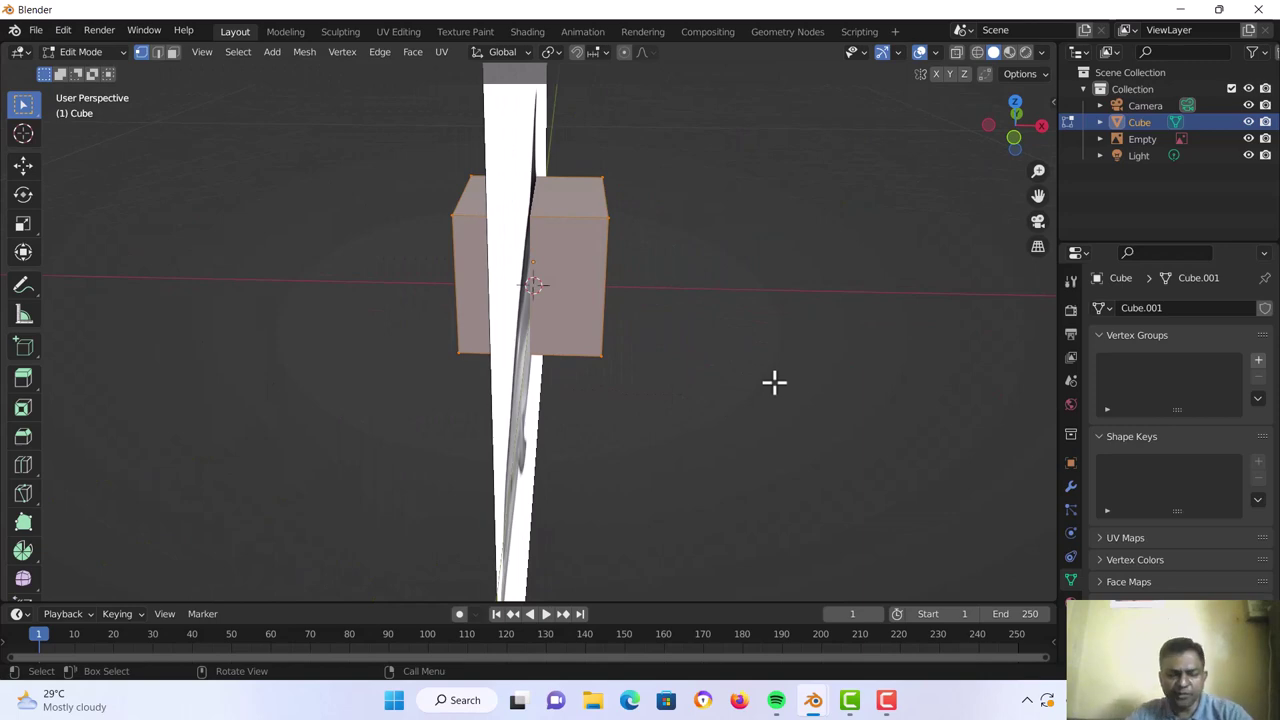
key("3")
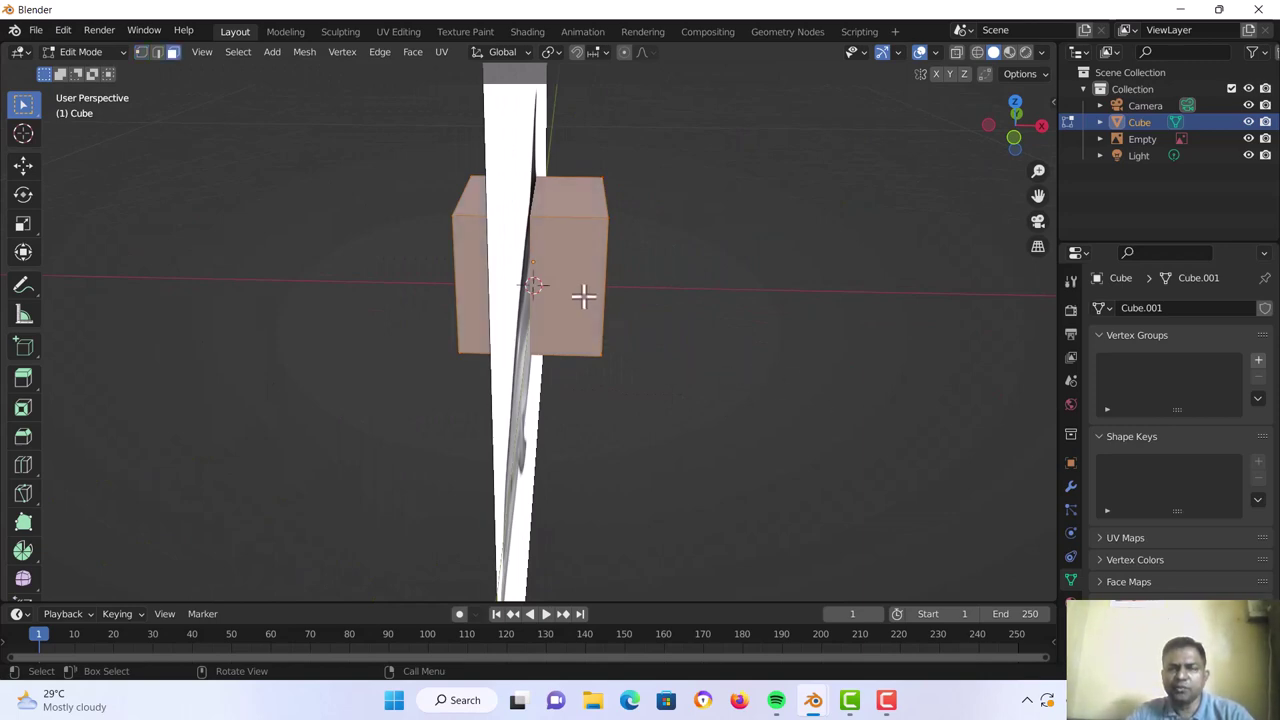
left_click(689, 371)
middle_click_drag(689, 371, 569, 354)
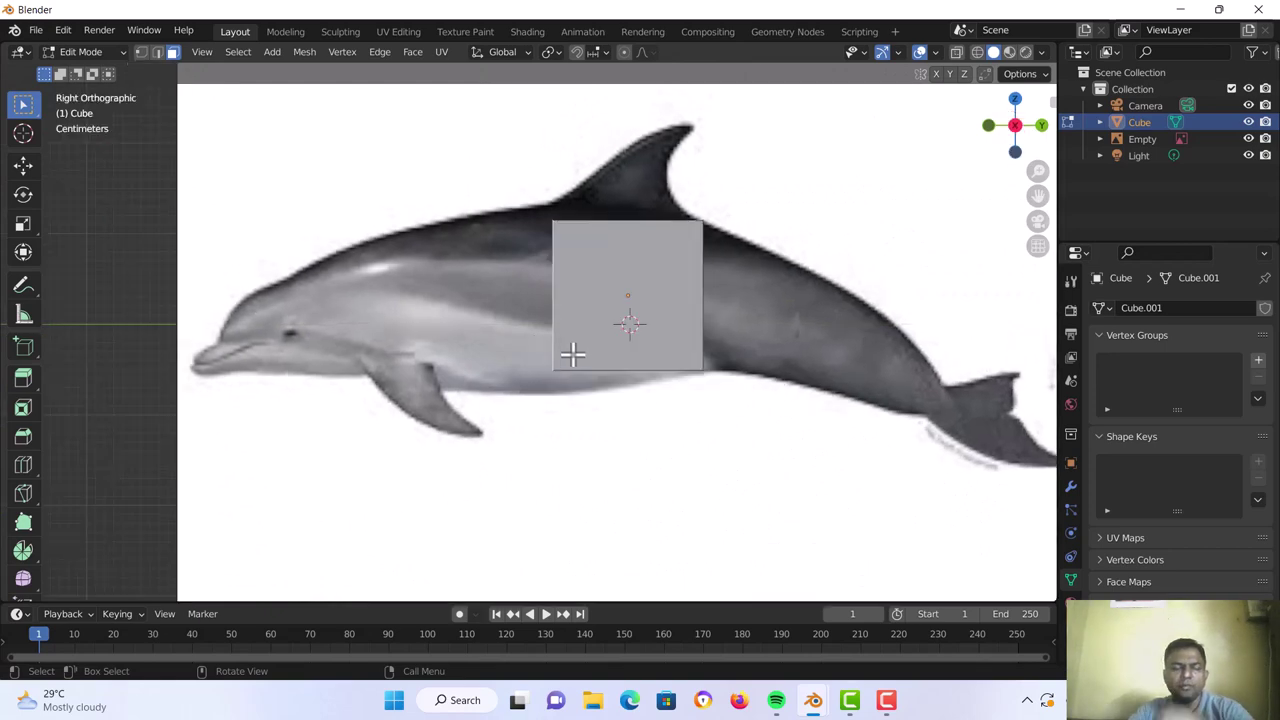
key("e")
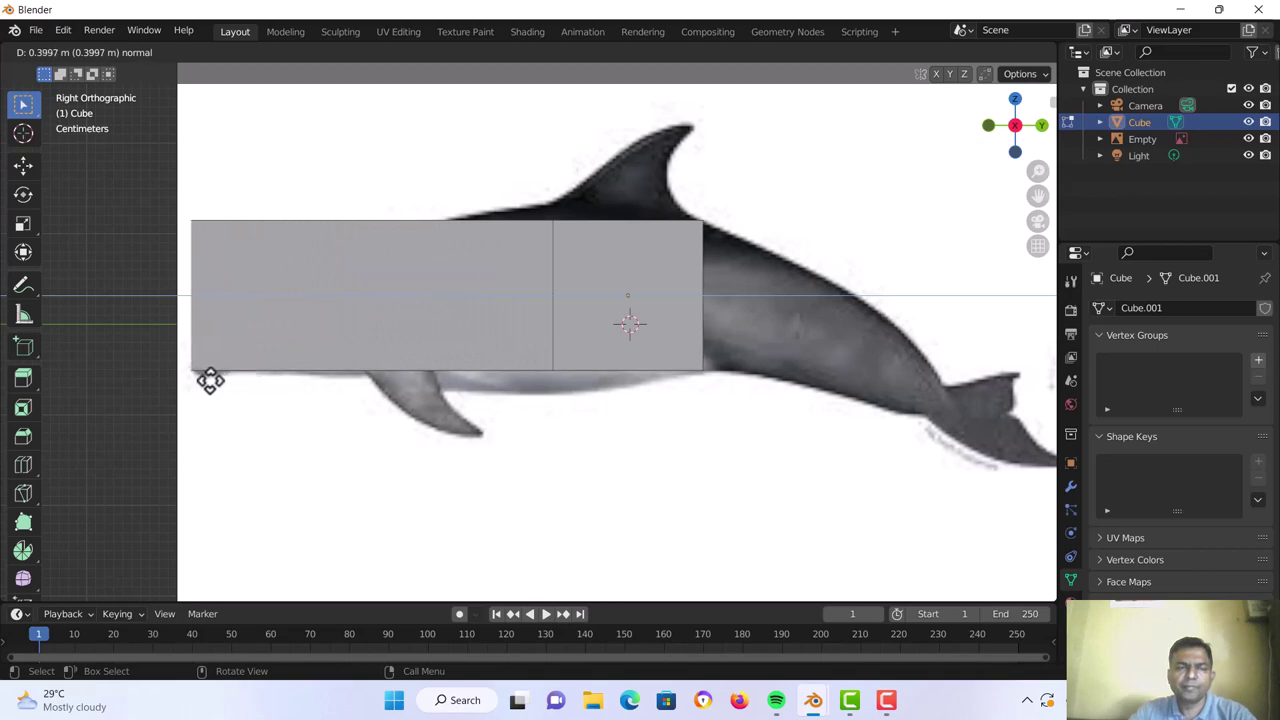
left_click(210, 378)
key("g")
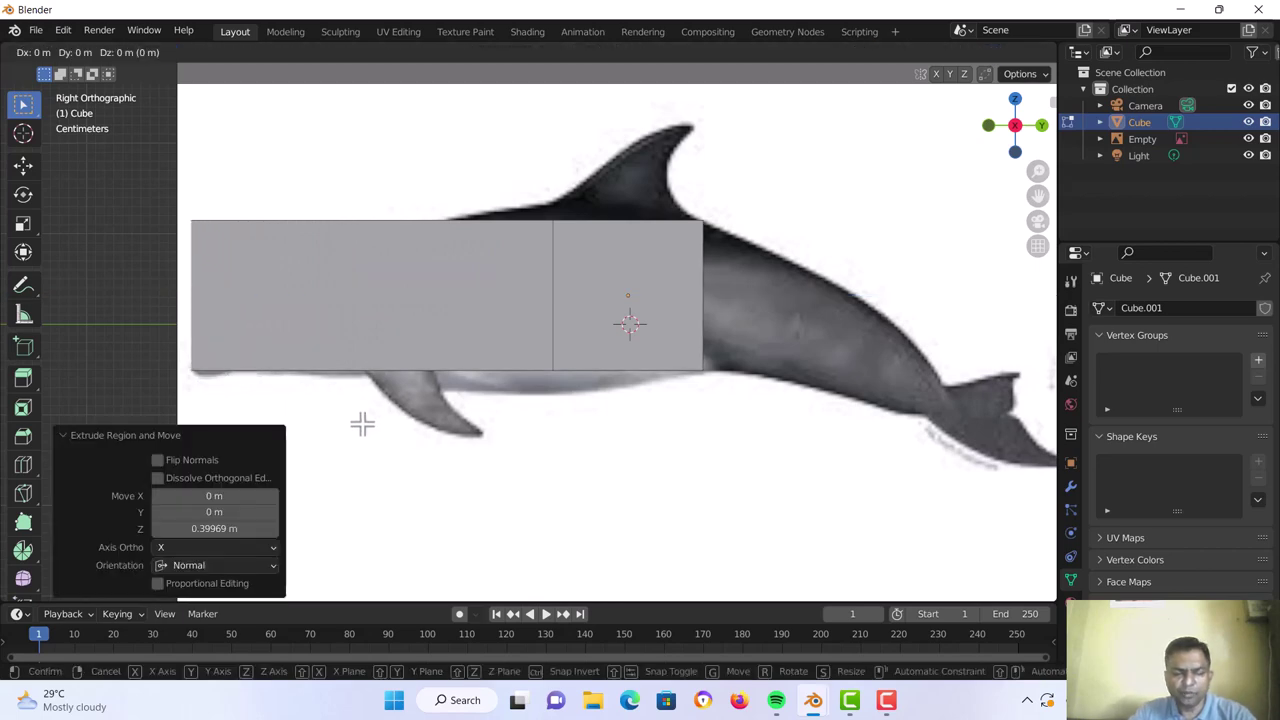
key("z")
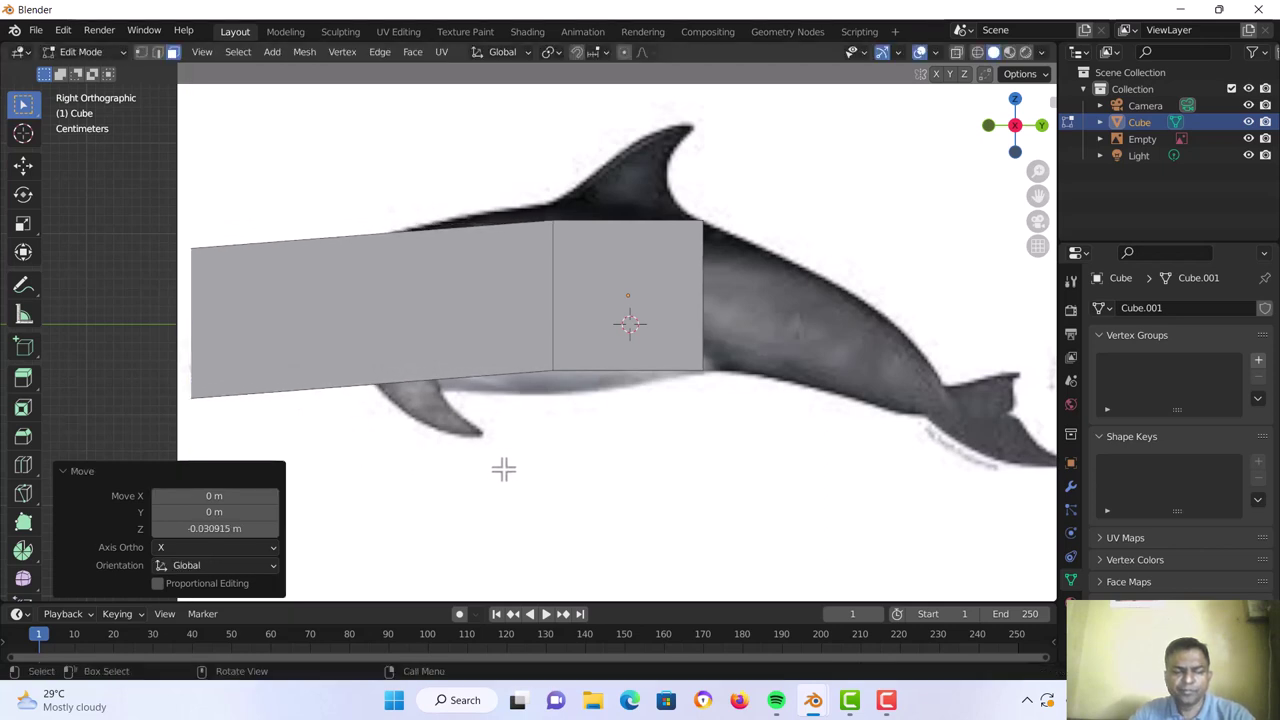
key("r")
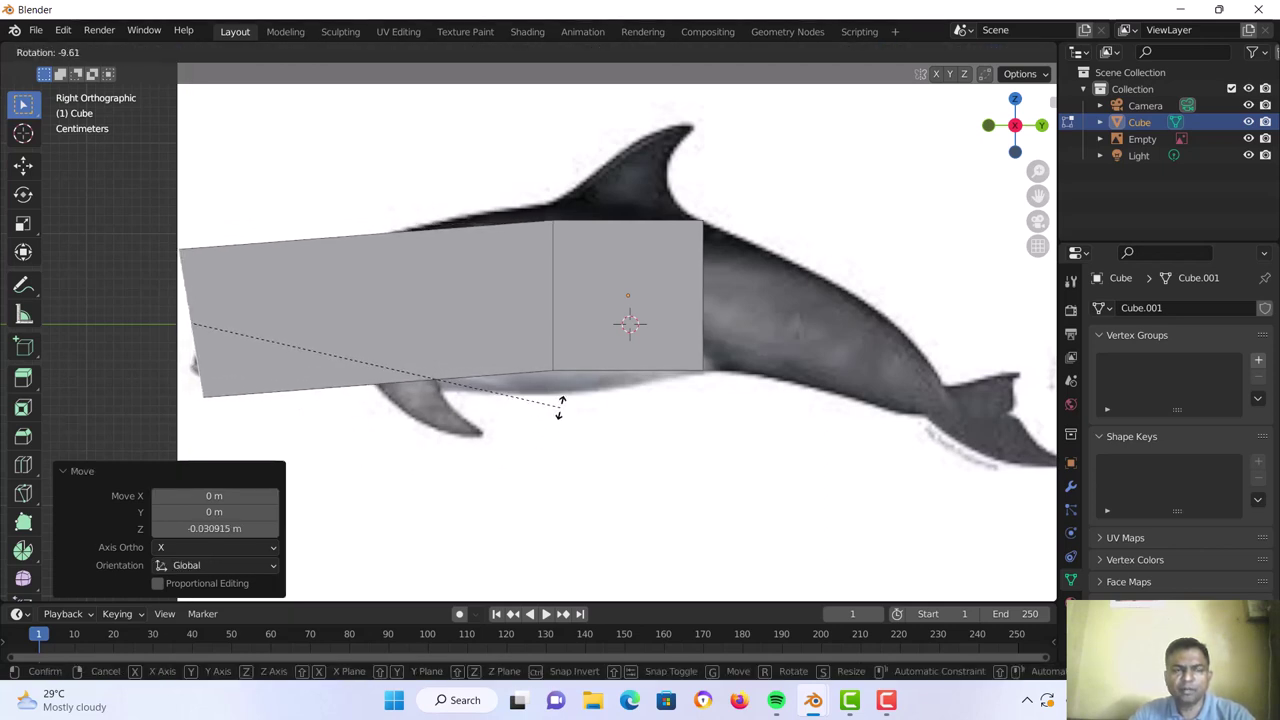
left_click(561, 405)
Select the tail-side face and tilt it 11.1° to follow the body
middle_click_drag(772, 345, 634, 334)
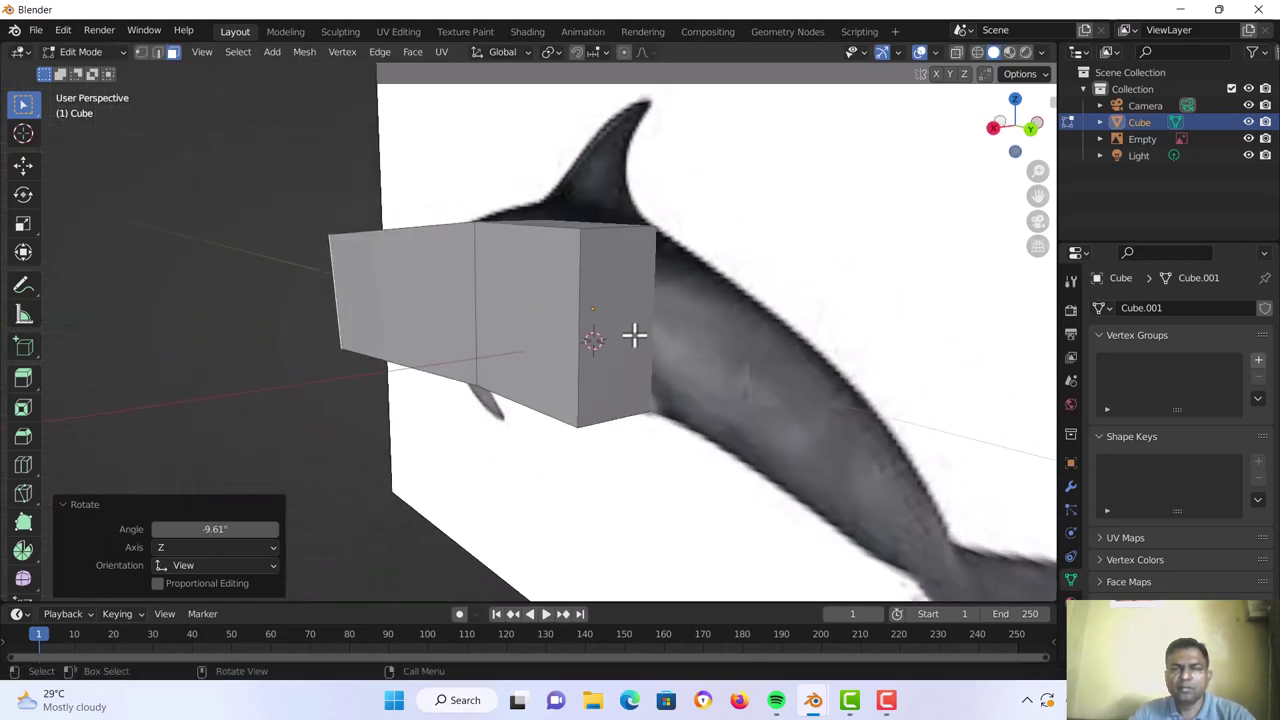
left_click(634, 334)
key("KP_3")
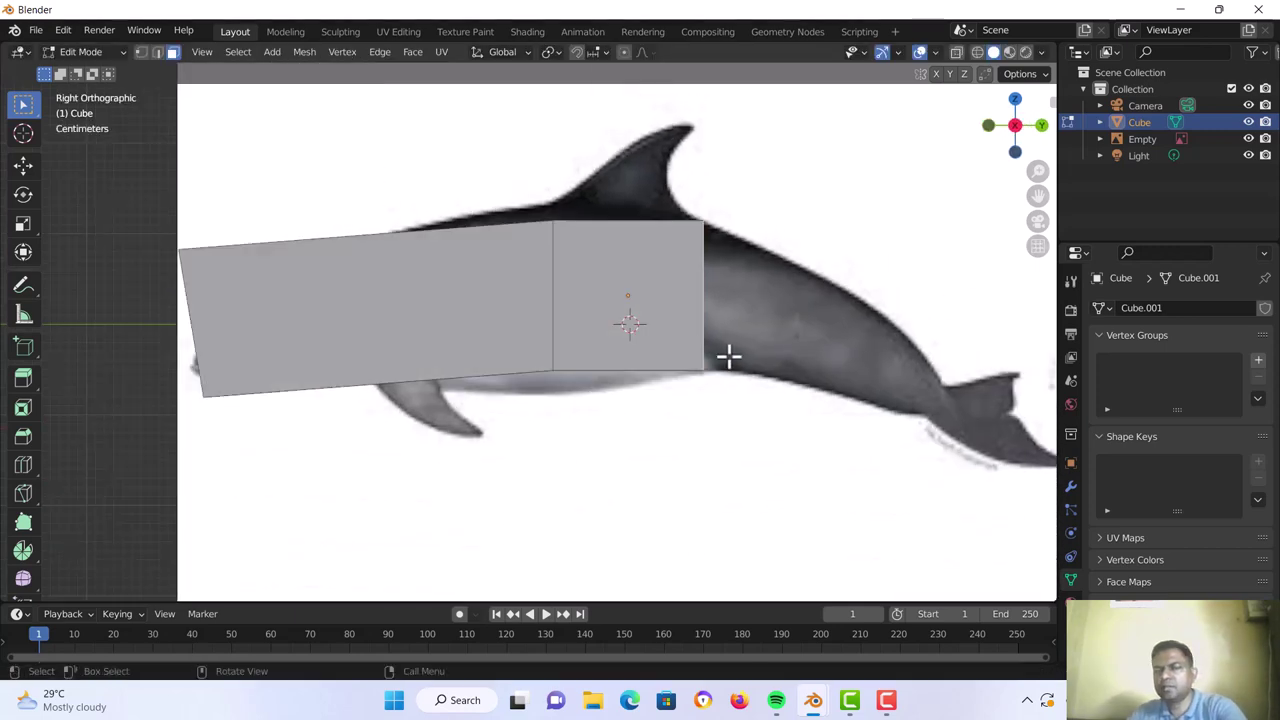
key("r")
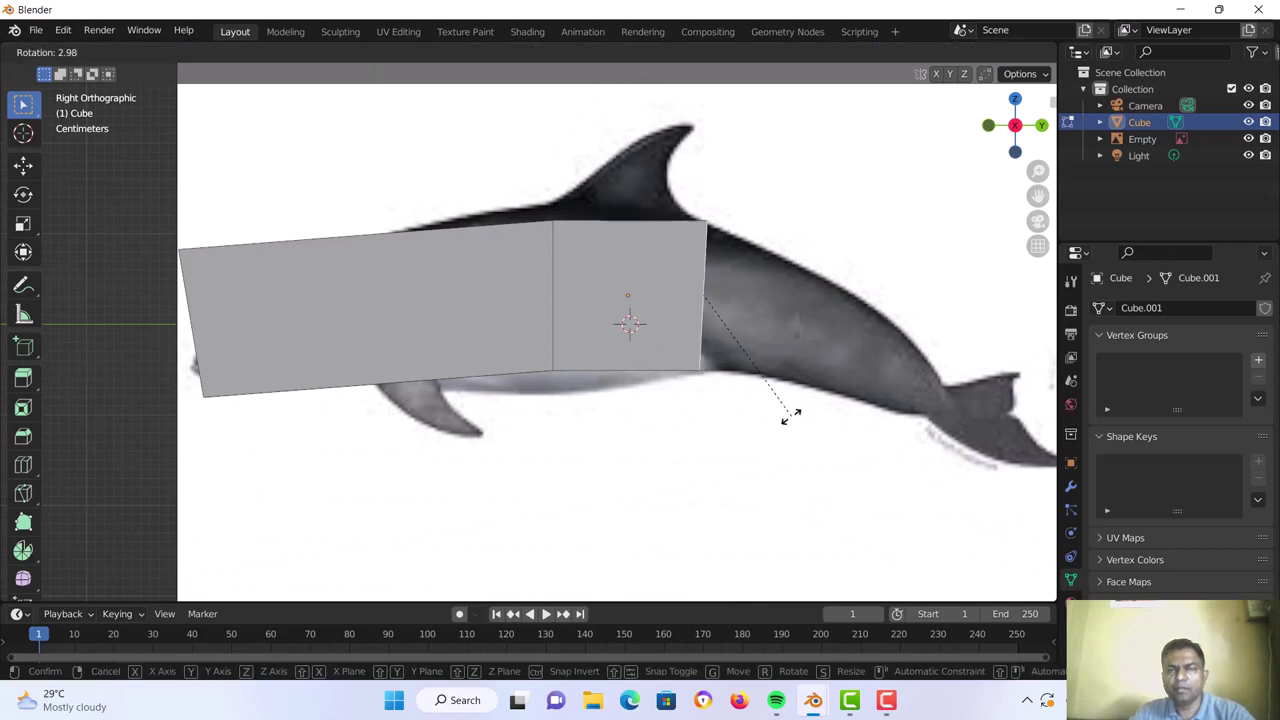
left_click(751, 423)
scroll(751, 423, "down", 1)
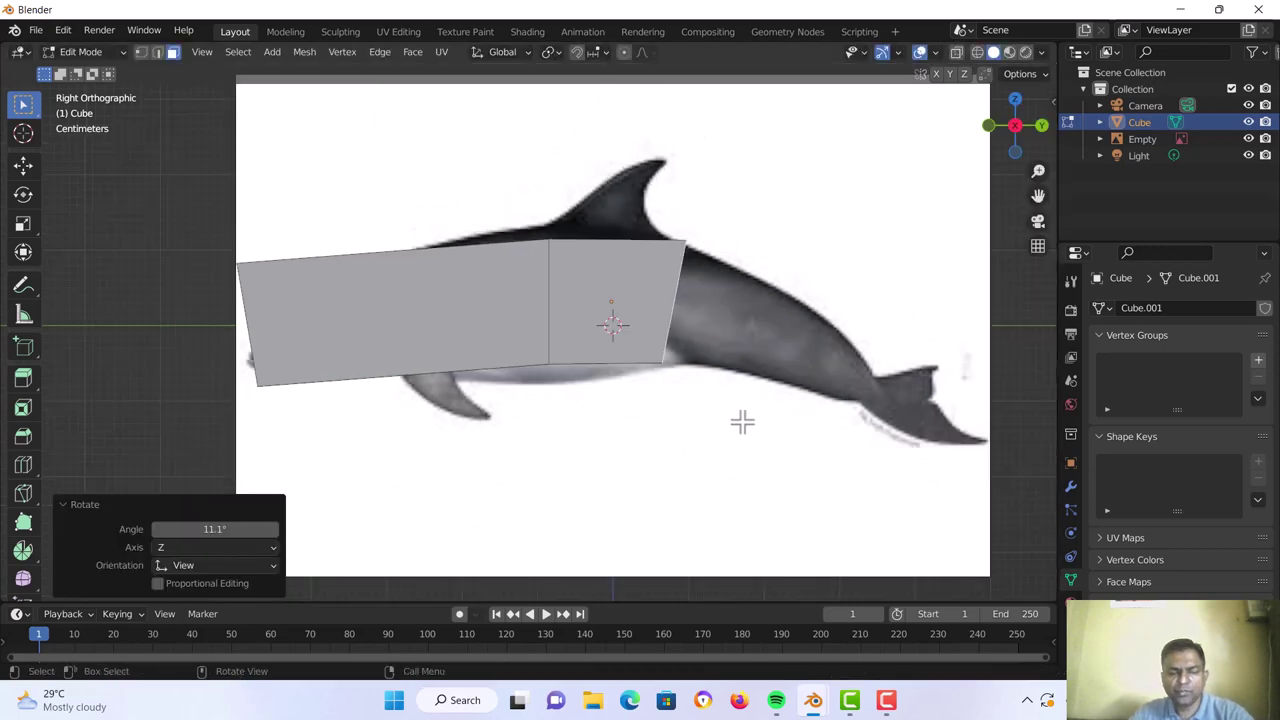
Extrude the tail-side face, scale it to 0.368, and lower it on Z onto the tail
key("e")
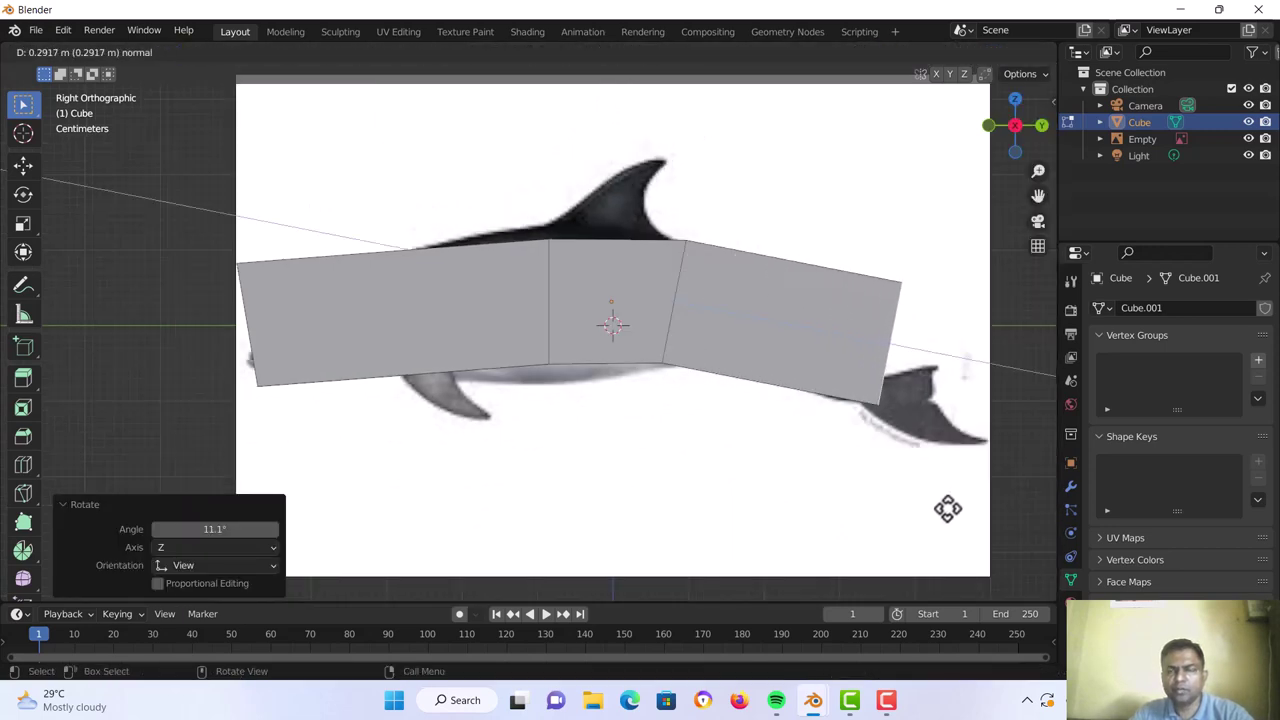
left_click(946, 509)
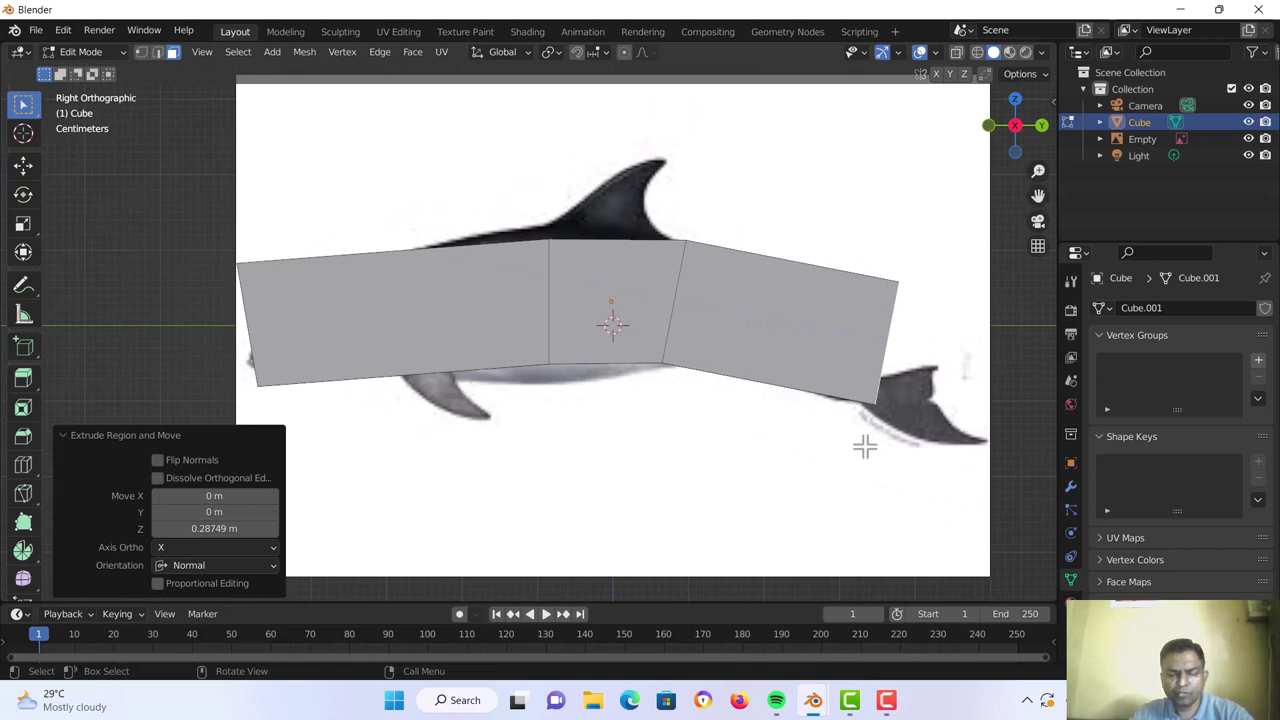
key("s")
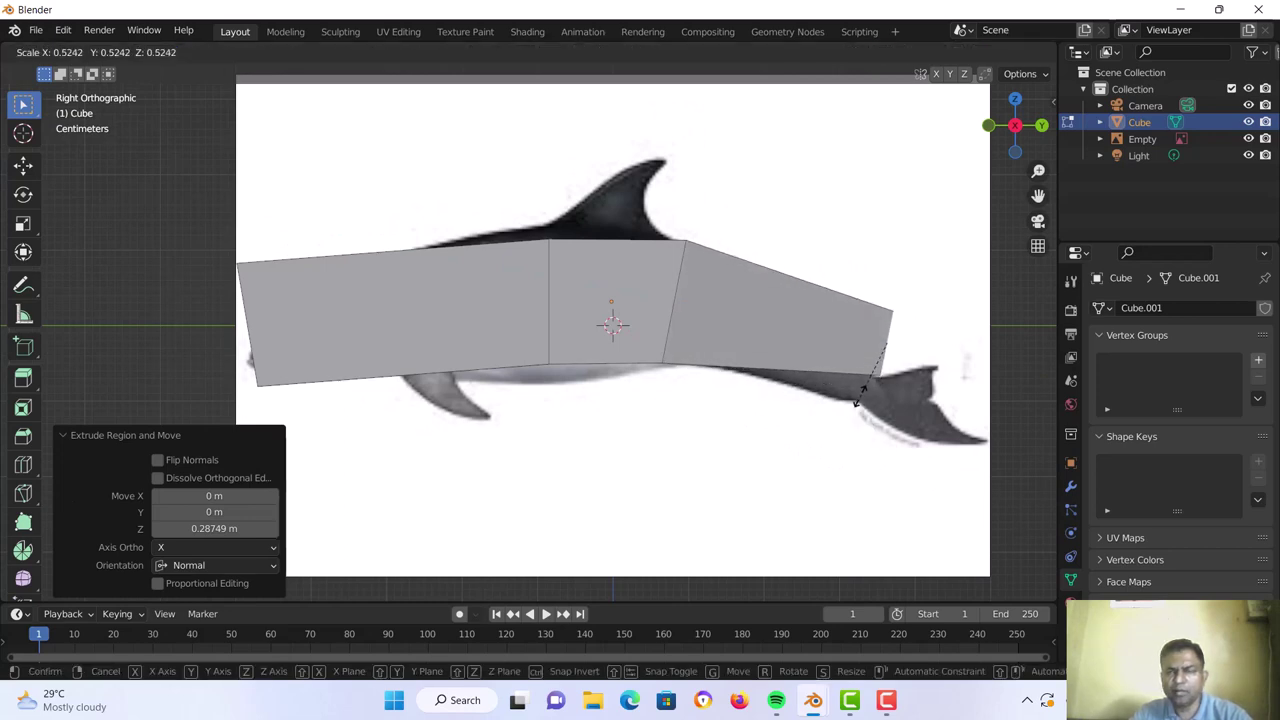
left_click(860, 373)
key("g")
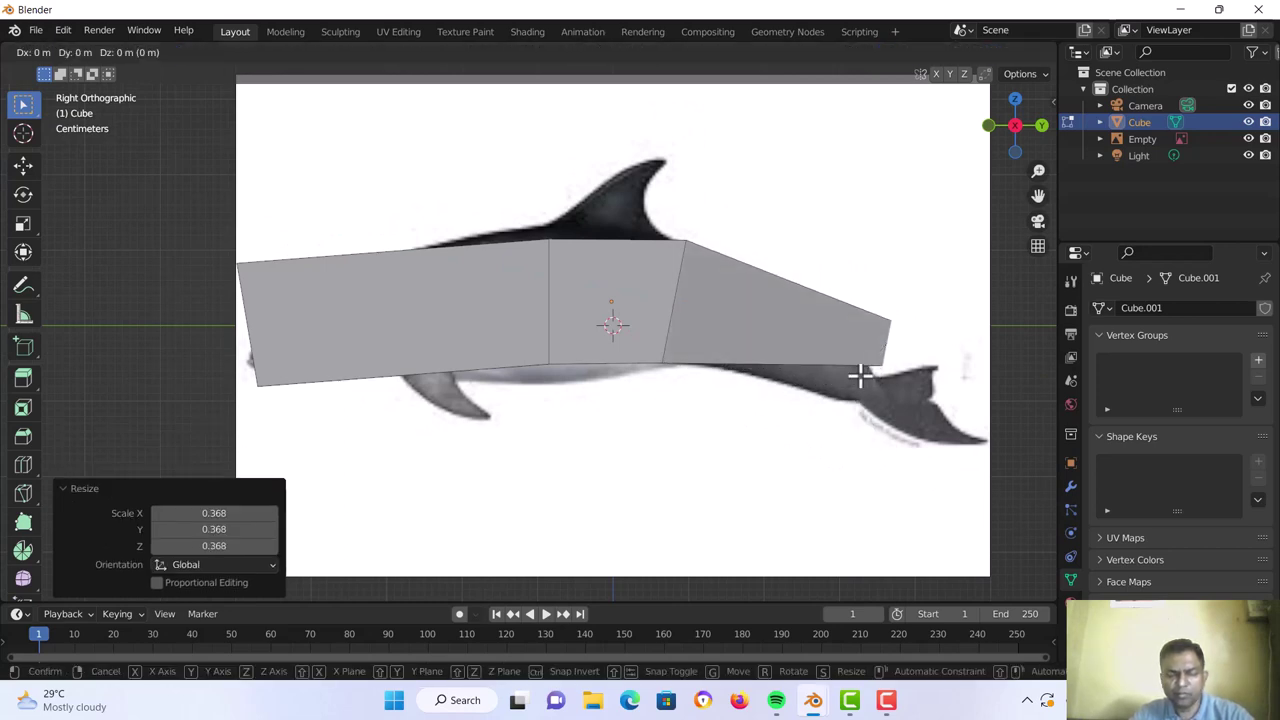
key("z")
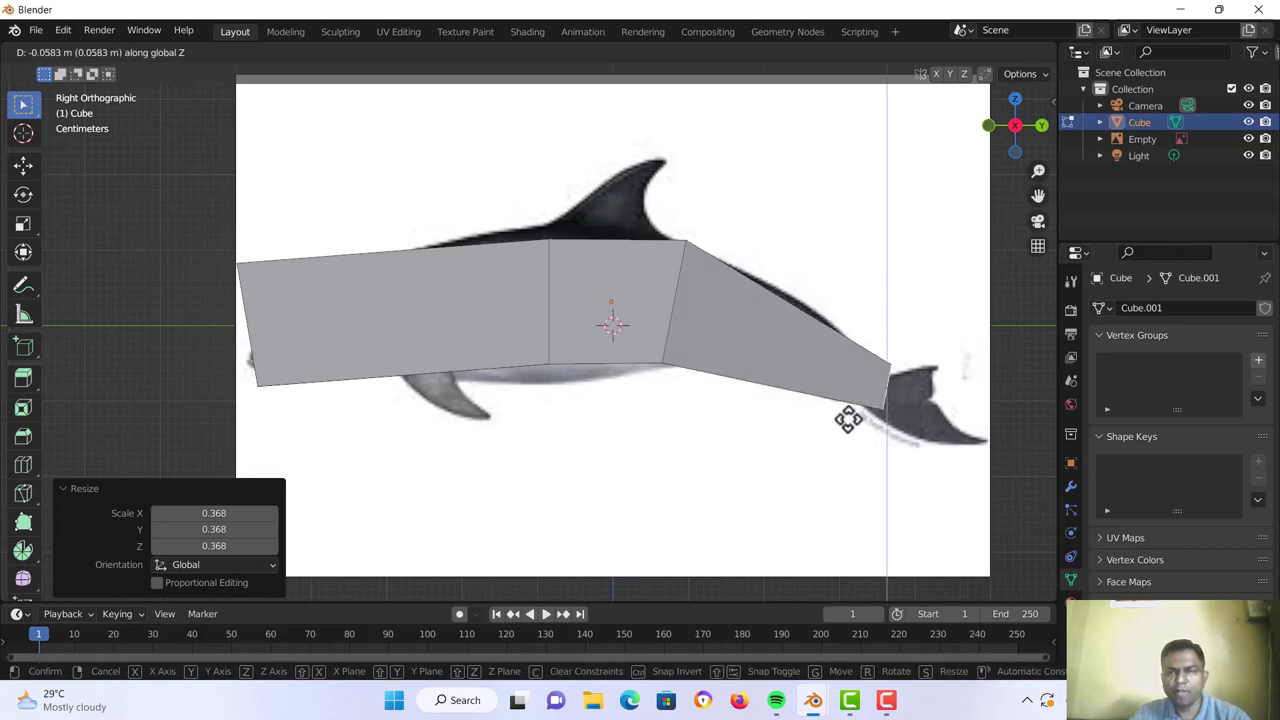
left_click(848, 420)
Select the head-end face and scale it to 0.420 to taper the snout
middle_click_drag(794, 400, 720, 439)
key("KP_3")
scroll(610, 390, "up", 1)
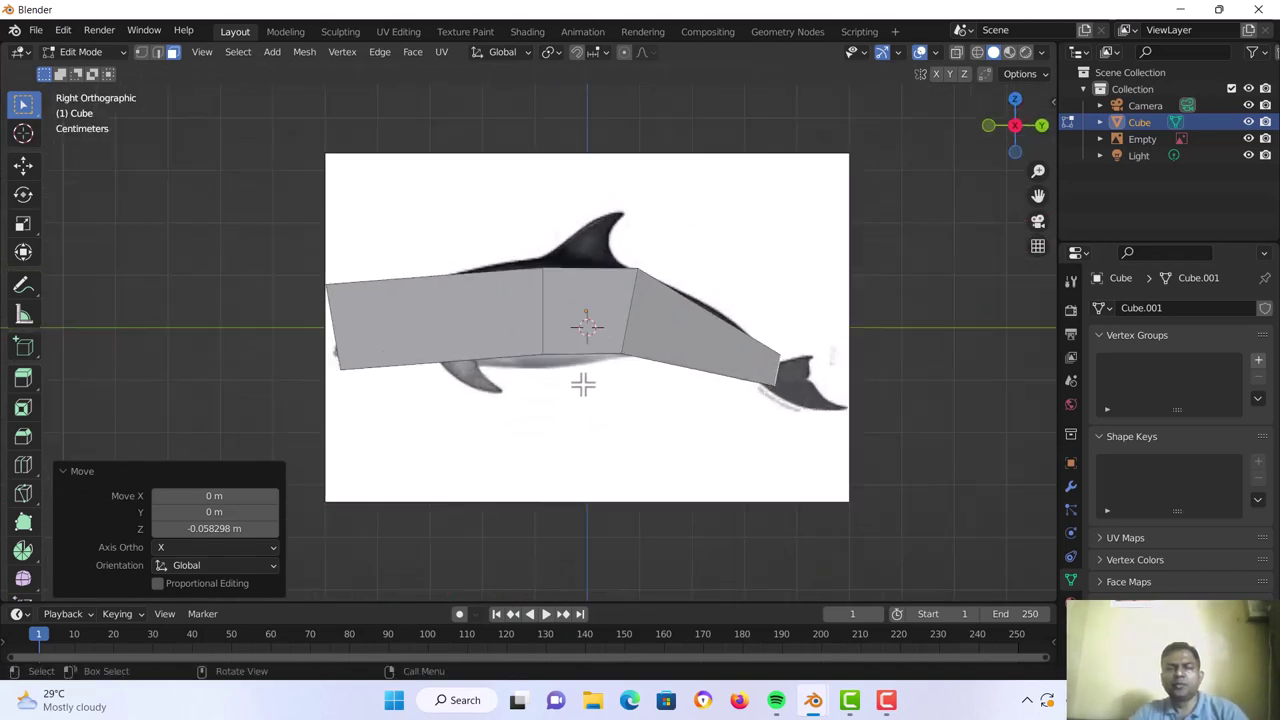
scroll(532, 398, "up", 3)
mouse_move(457, 357)
middle_mouse_down("shift")
mouse_move(491, 331)
mouse_move(431, 357)
mouse_move(471, 363)
middle_mouse_up("shift")
left_click(306, 334)
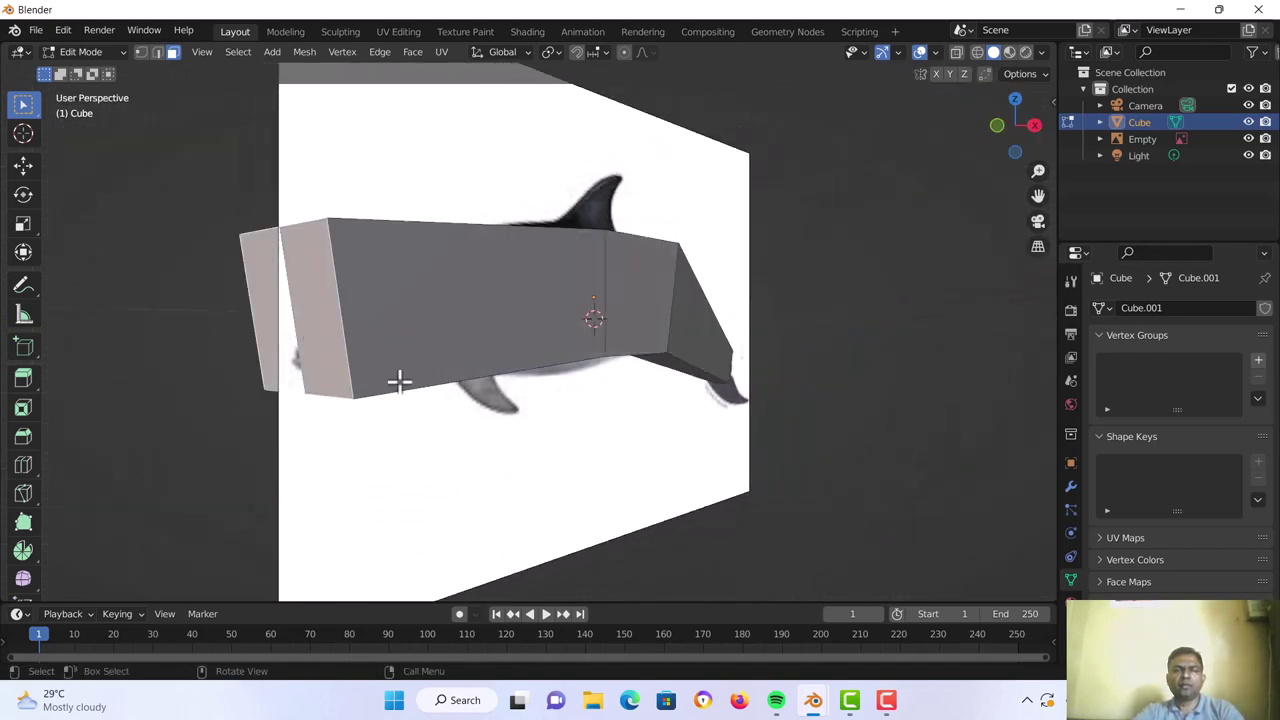
key("s")
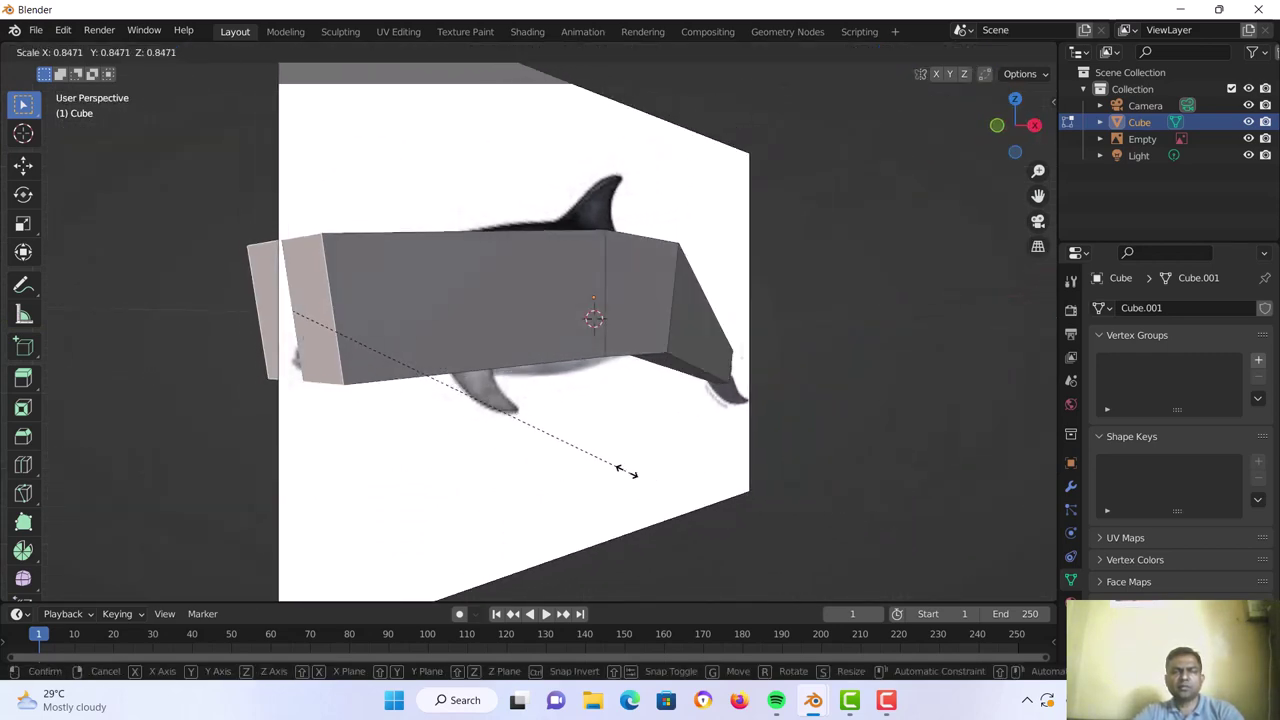
left_click(450, 400)
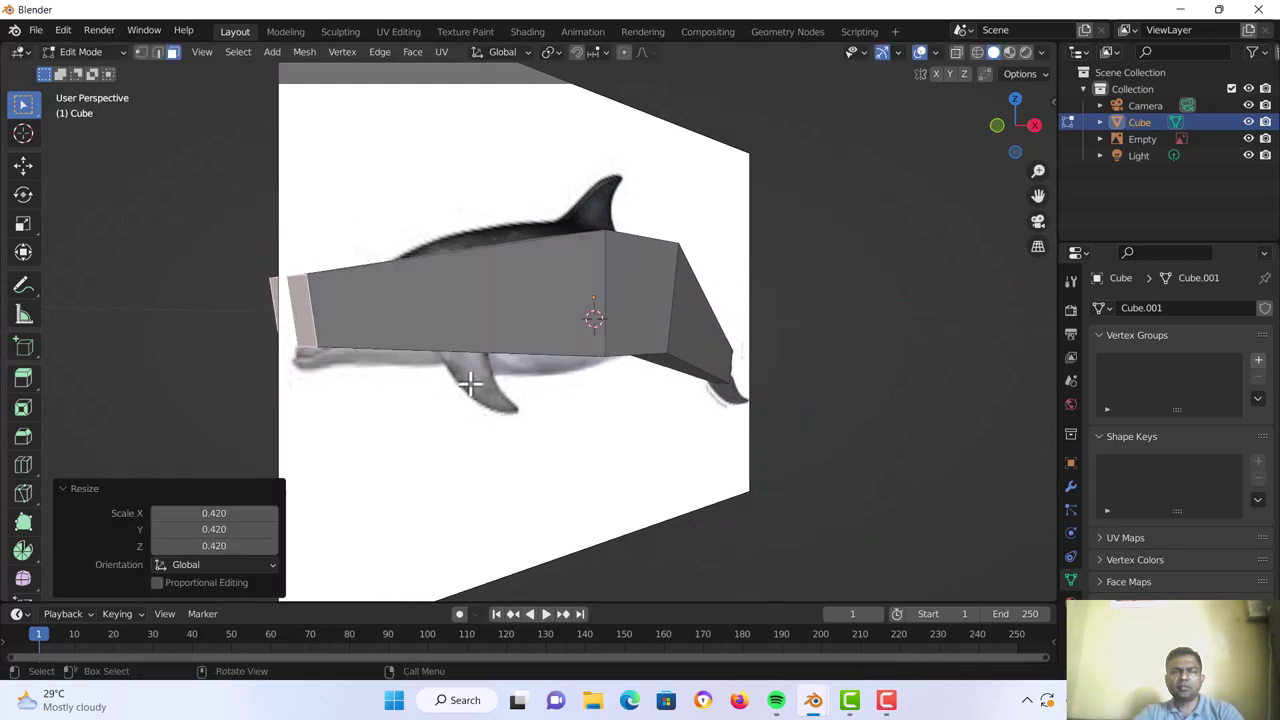
mouse_move(466, 380)
middle_mouse_down()
mouse_move(414, 385)
mouse_move(471, 374)
middle_mouse_up()
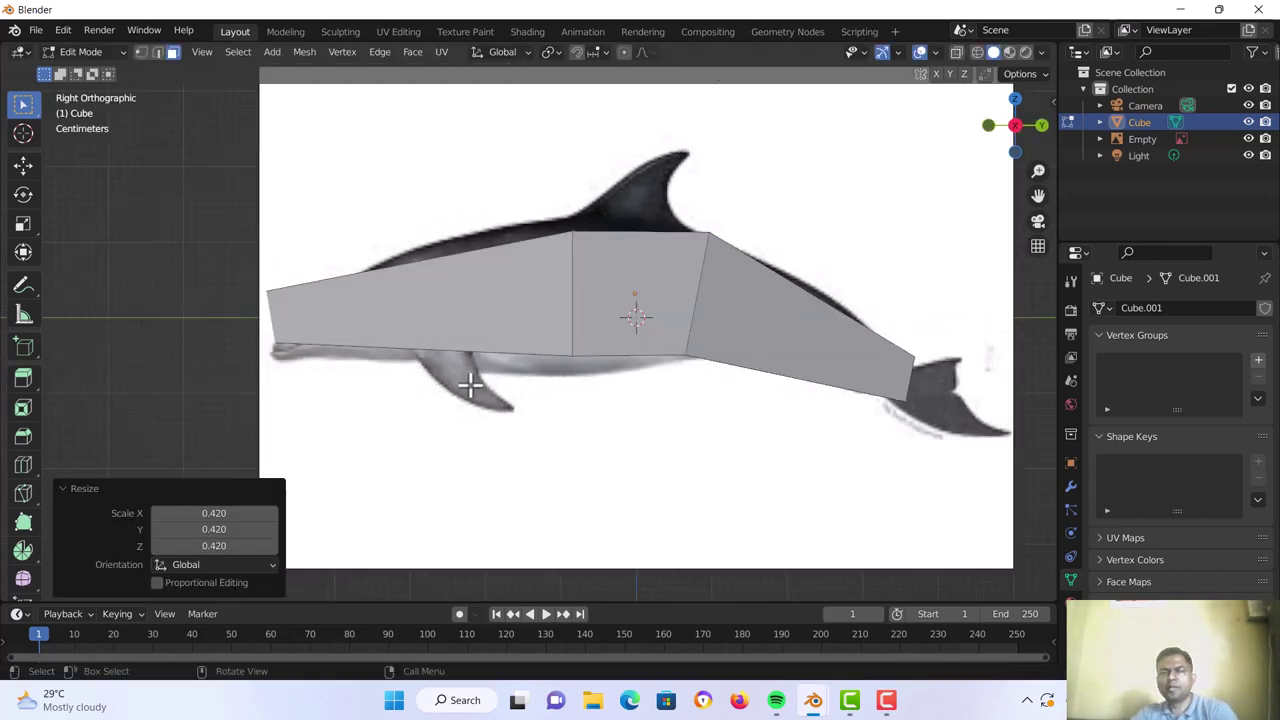
scroll(460, 390, "up", 1)
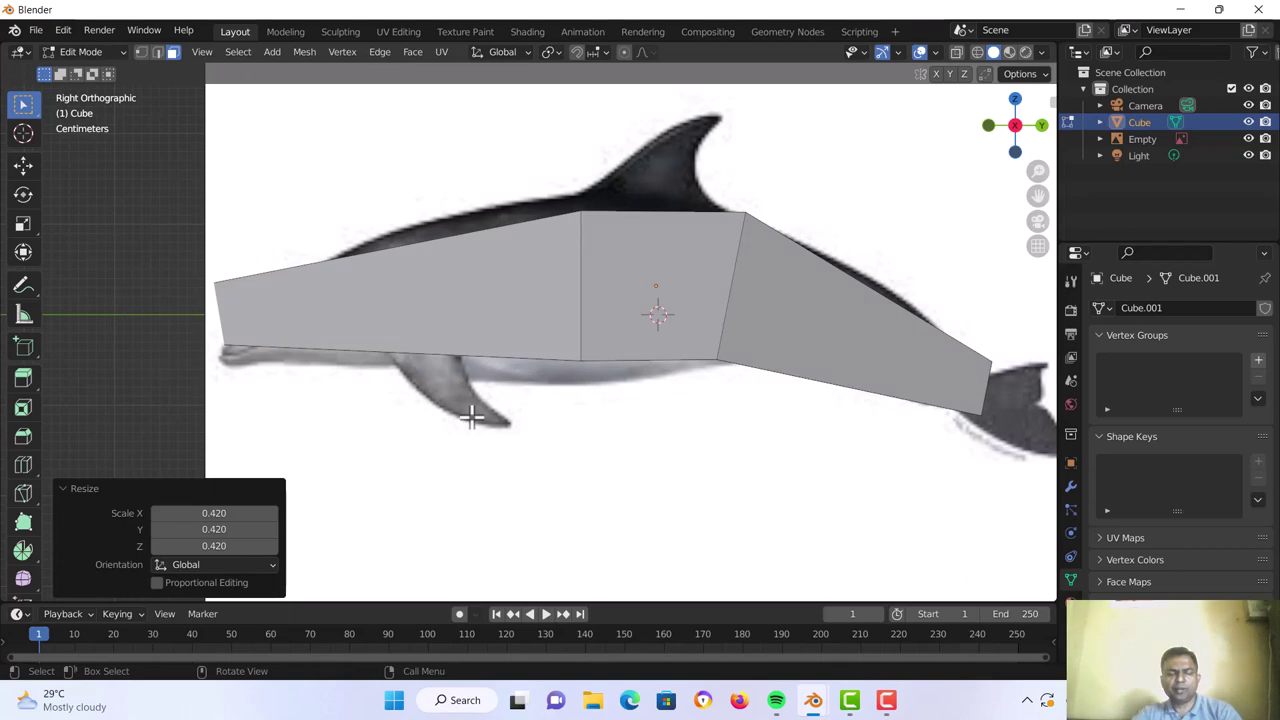
Switch to wireframe shading and add two edge loops across the head section
key("z")
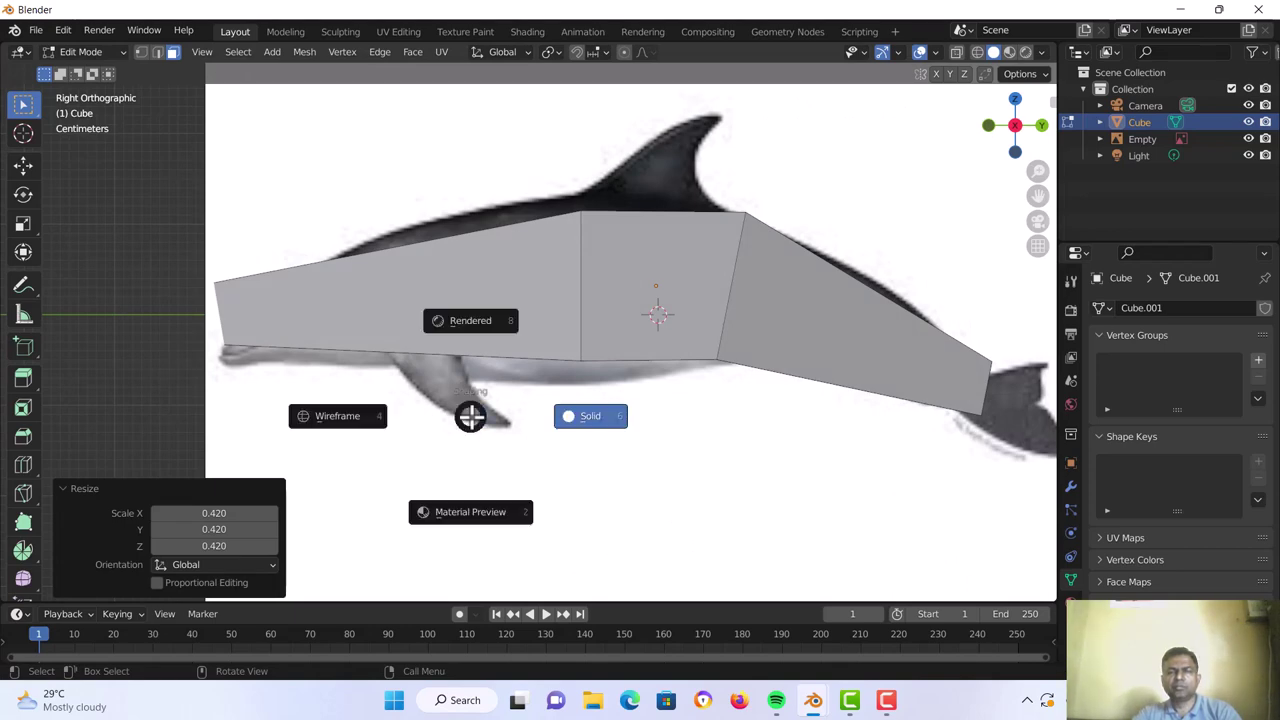
left_click(367, 428)
middle_click_drag(446, 423, 487, 441, "shift")
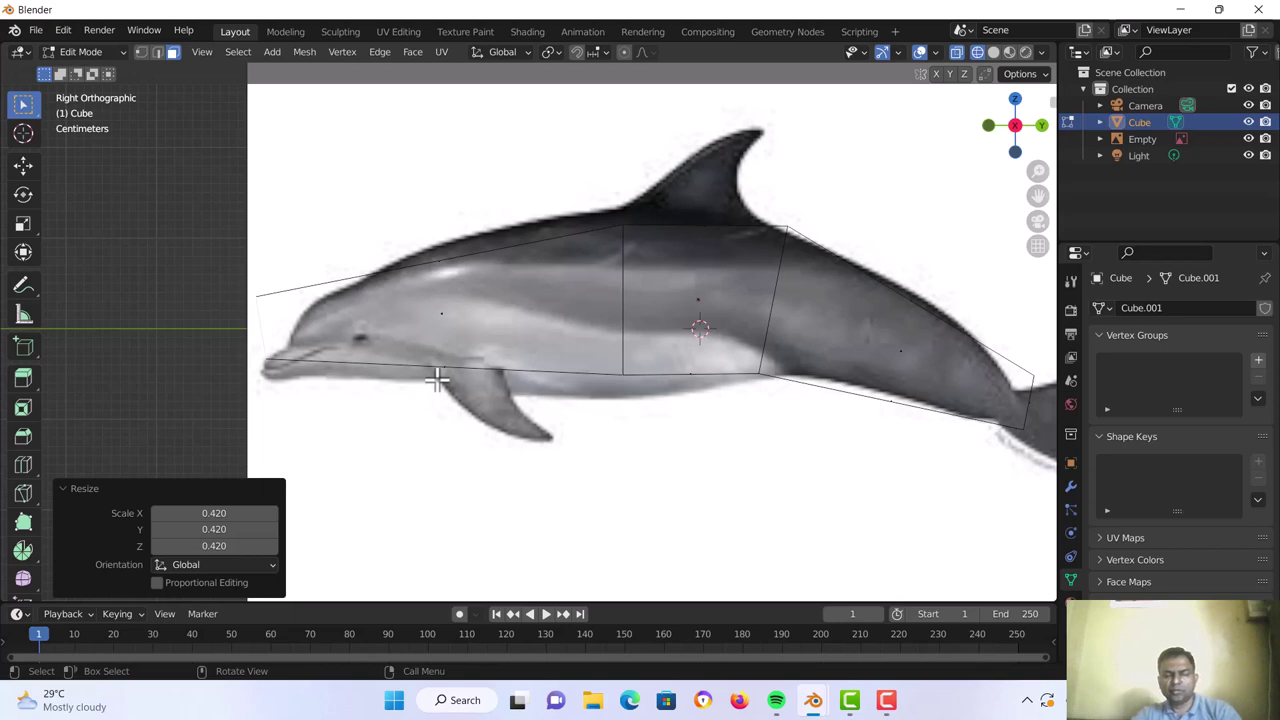
key("ctrl+r")
scroll(437, 378, "up", 1)
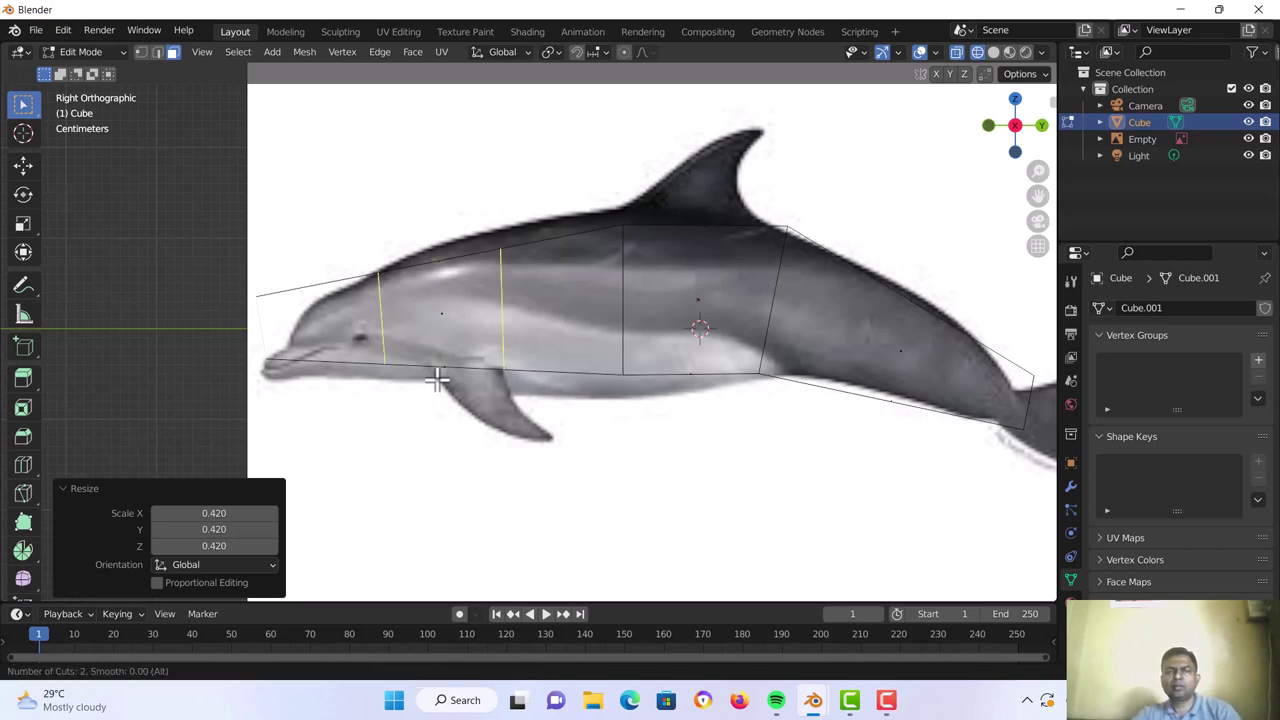
left_click(437, 378)
left_click(430, 383)
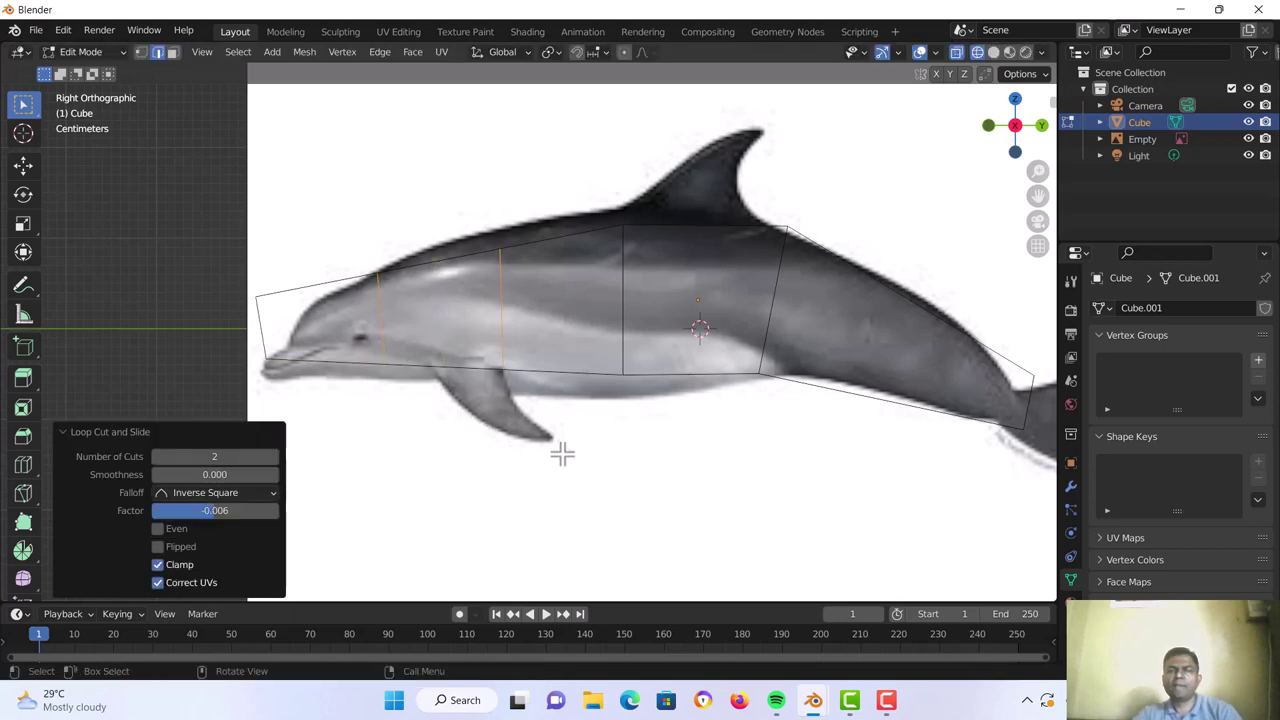
scroll(562, 453, "down", 5, "ctrl")
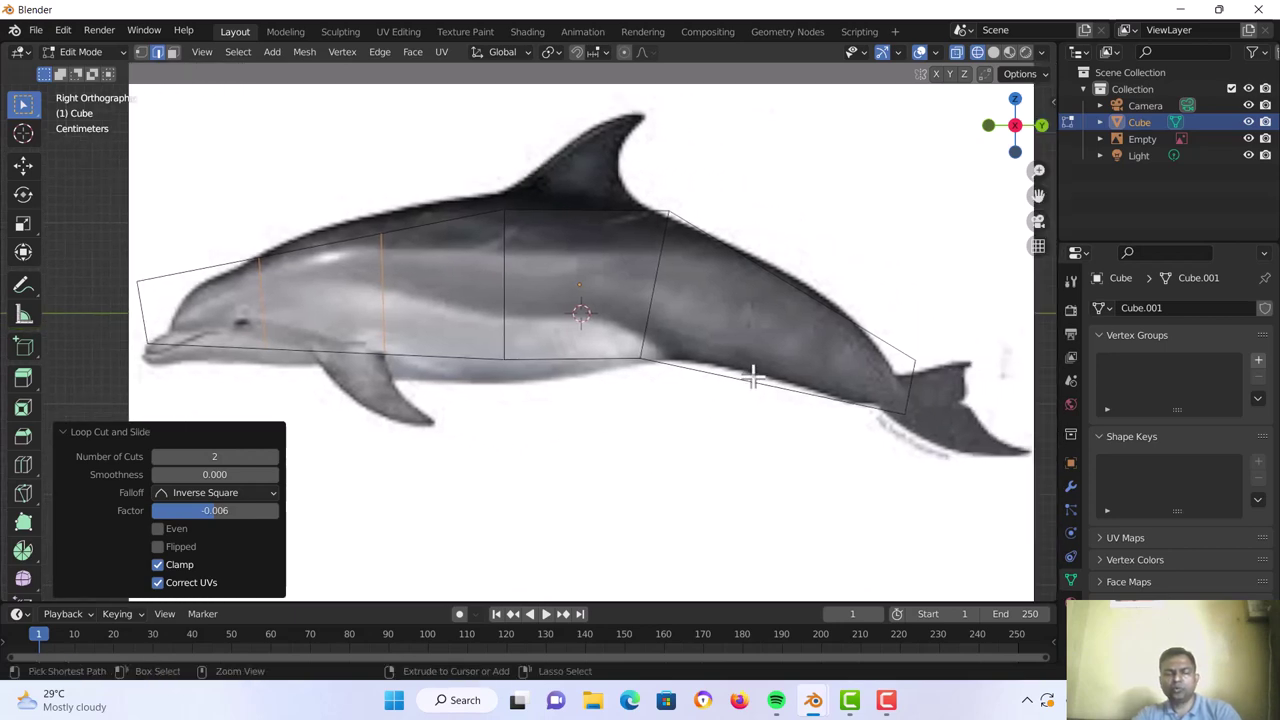
Add two evenly spaced edge loops across the tail section
key("ctrl+r")
scroll(753, 376, "up", 1)
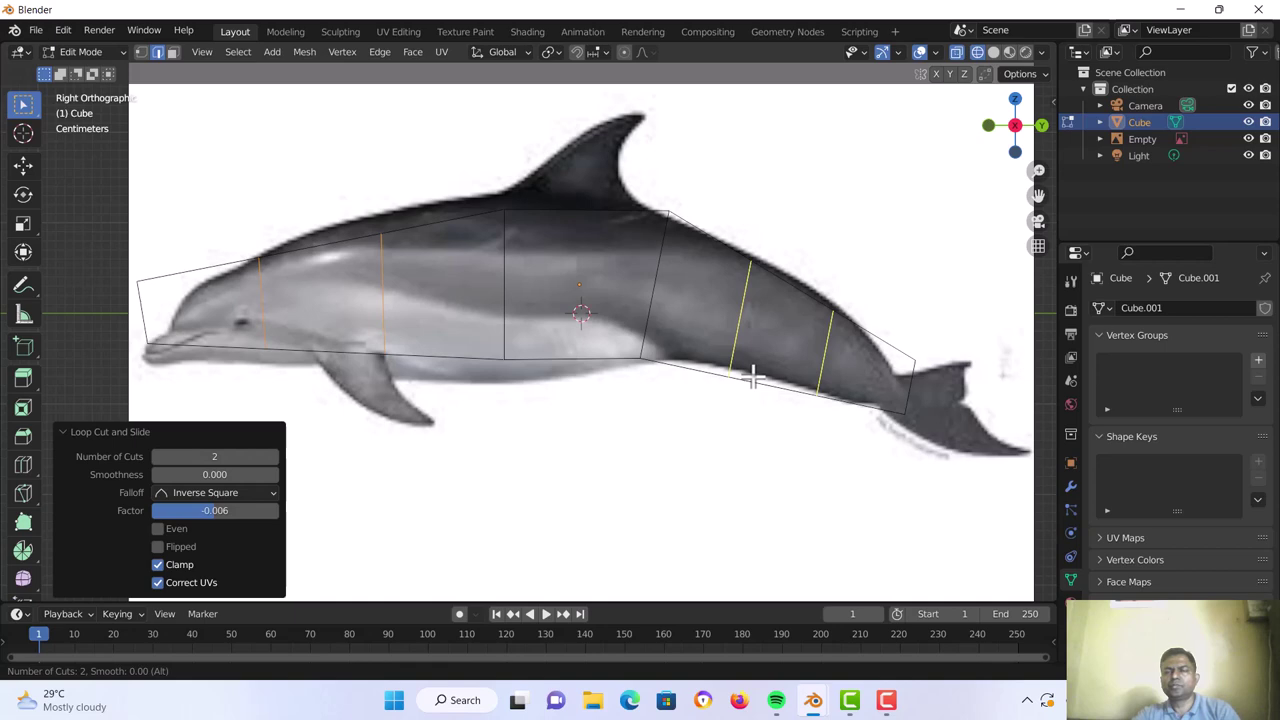
left_click(753, 376)
right_click(753, 376)
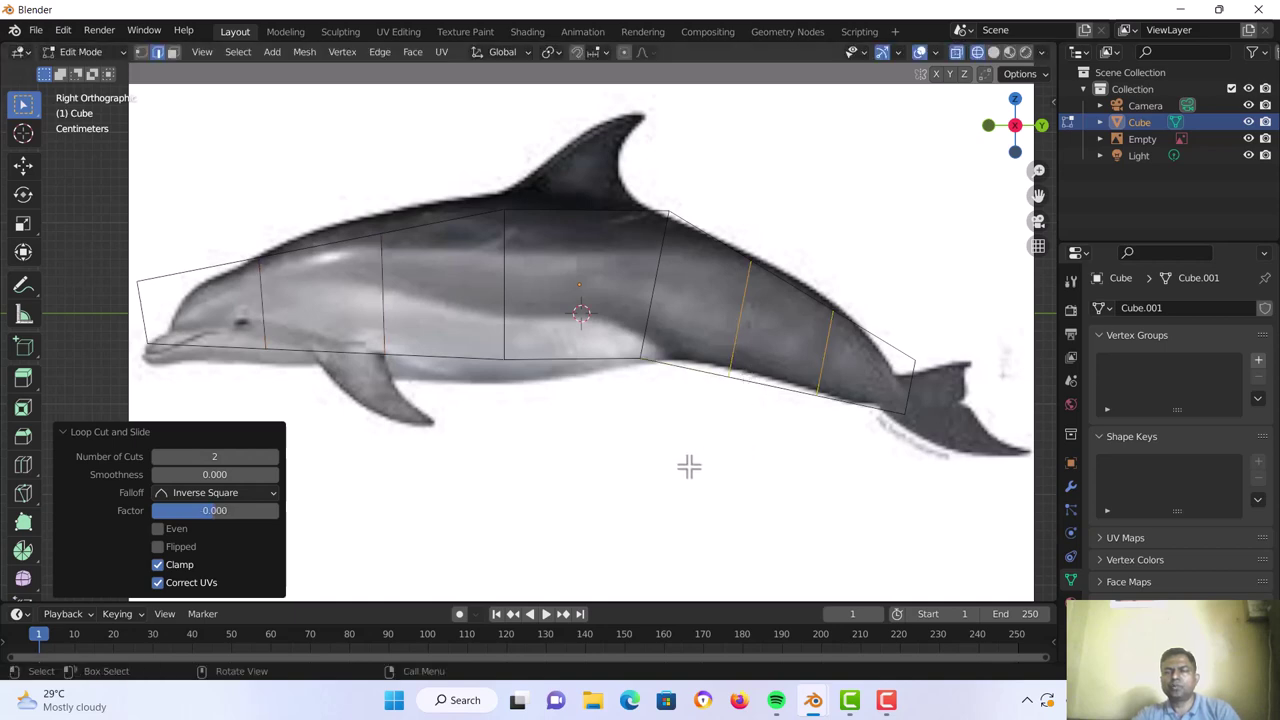
scroll(689, 466, "down", 1)
middle_click_drag(708, 466, 749, 477, "shift")
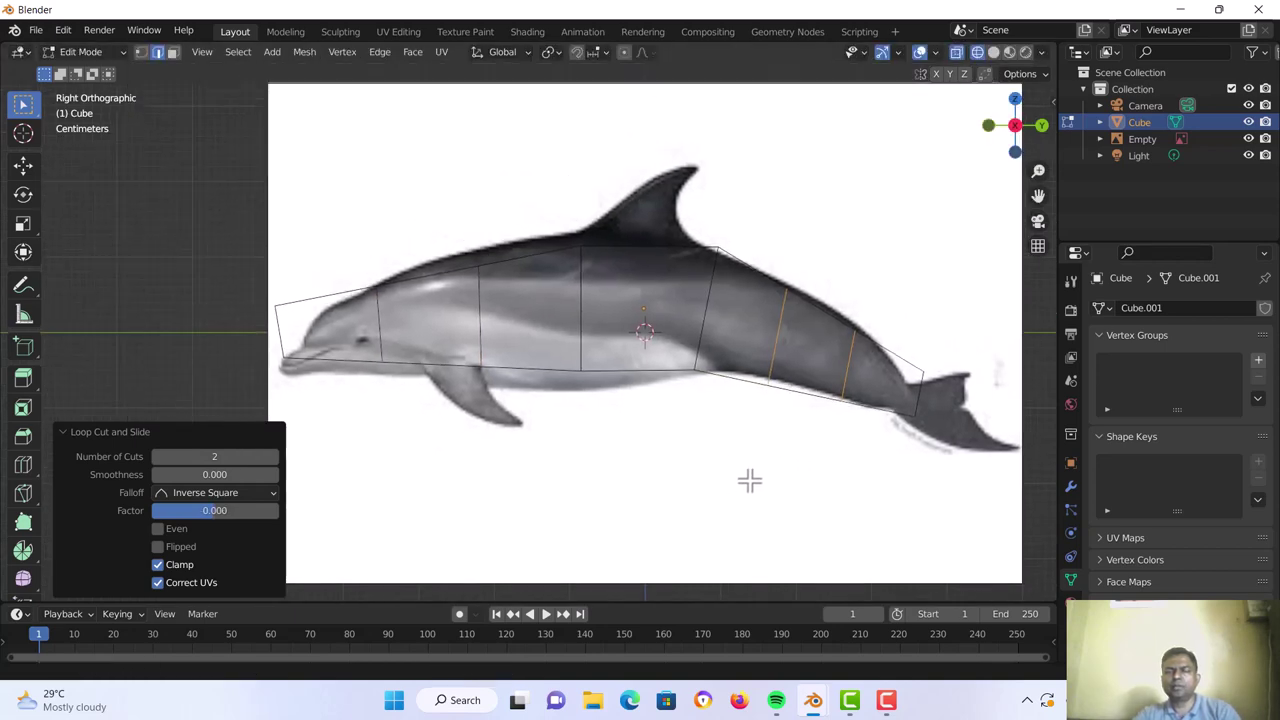
middle_click_drag(587, 447, 658, 452, "shift")
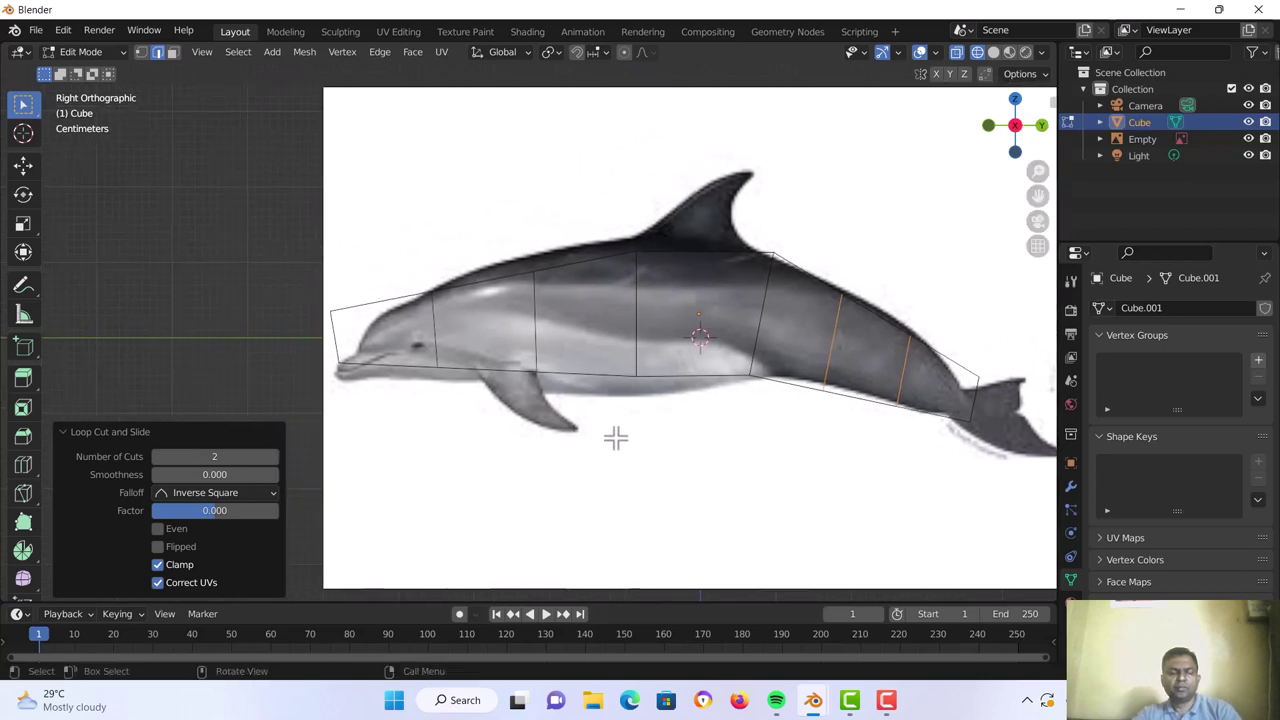
key("1")
scroll(590, 415, "up", 2)
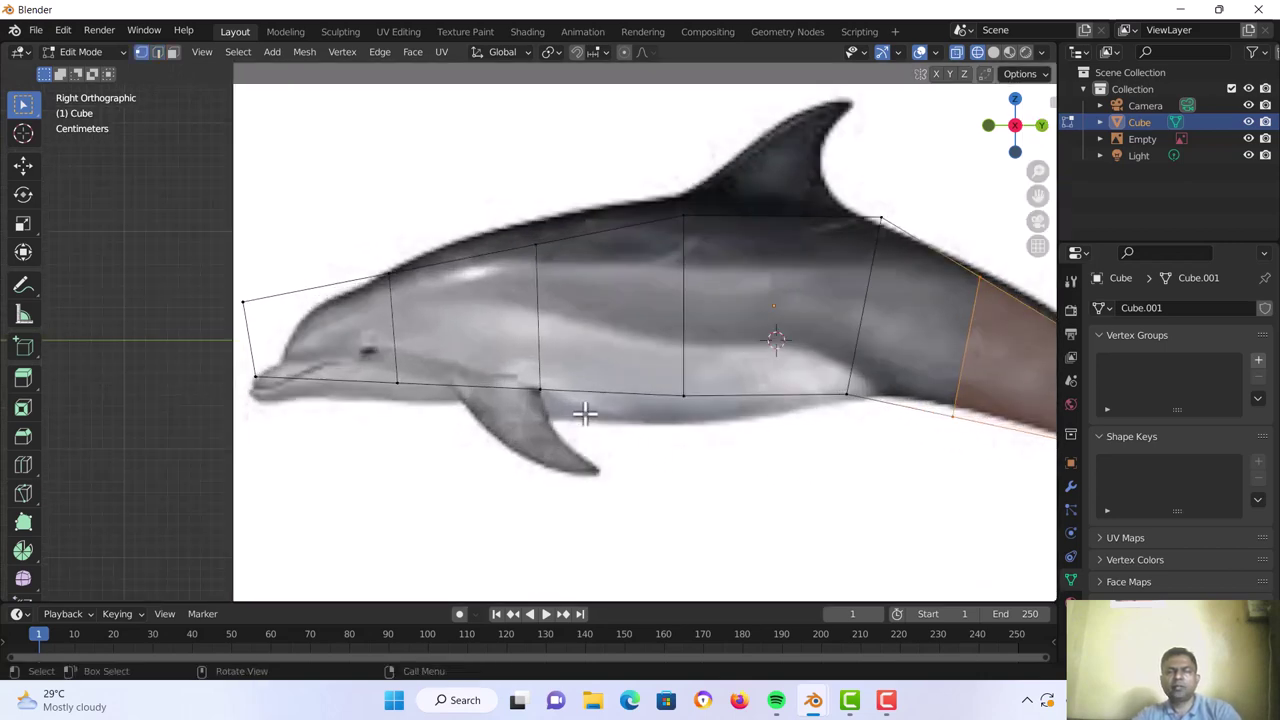
scroll(434, 409, "down", 1)
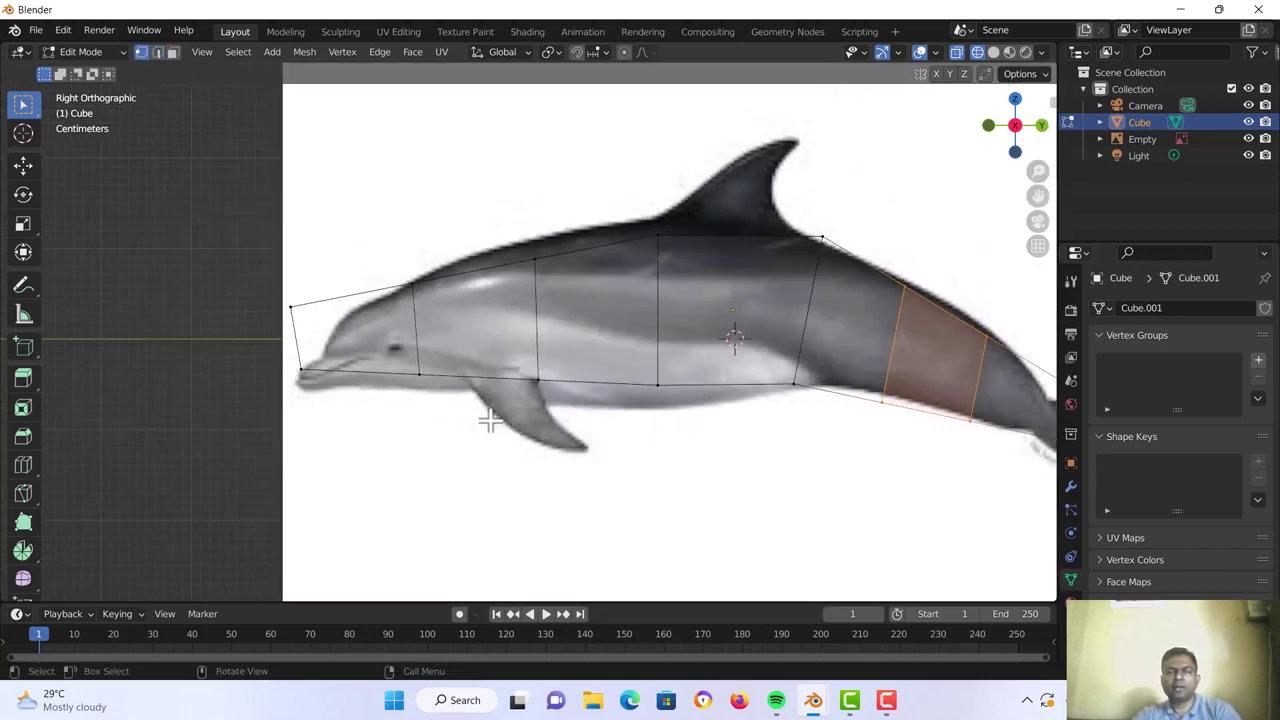
Clear the selection and move a top vertex onto the dolphin's back outline
middle_click_drag(711, 451, 603, 460, "shift")
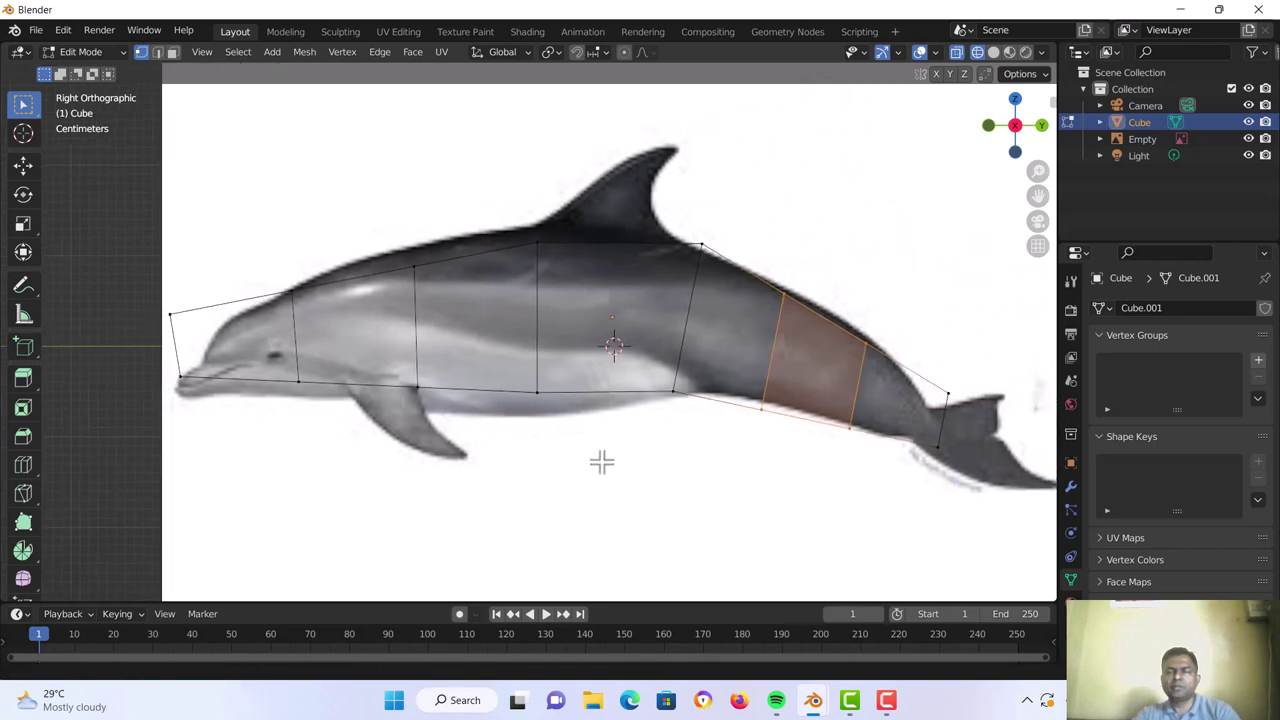
key("alt+a")
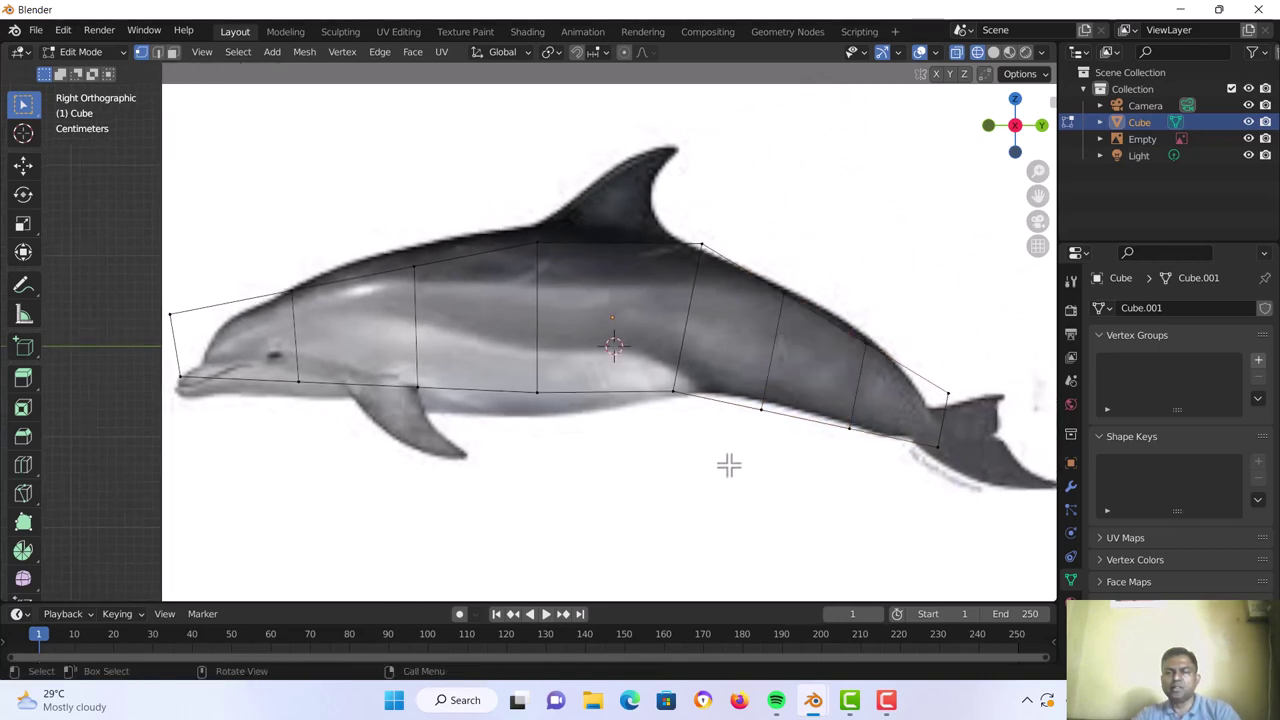
middle_click_drag(593, 459, 706, 471, "shift")
scroll(551, 374, "up", 1)
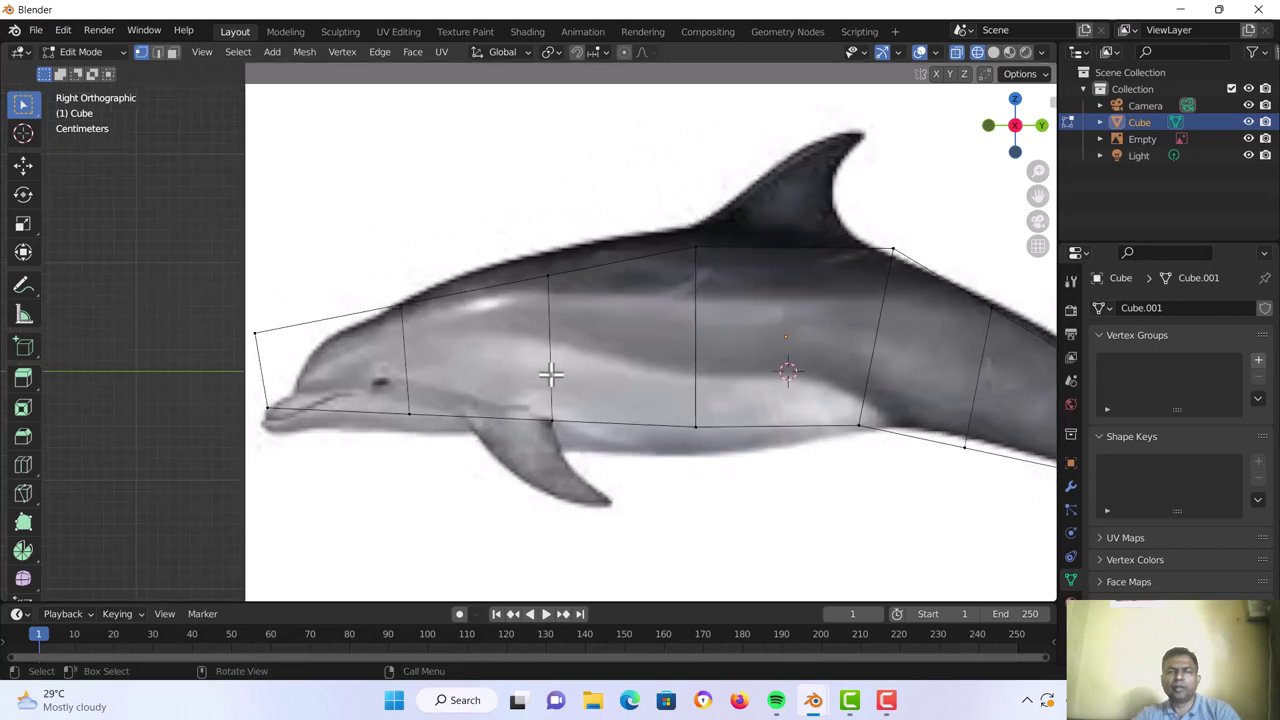
left_click_drag(505, 234, 593, 302)
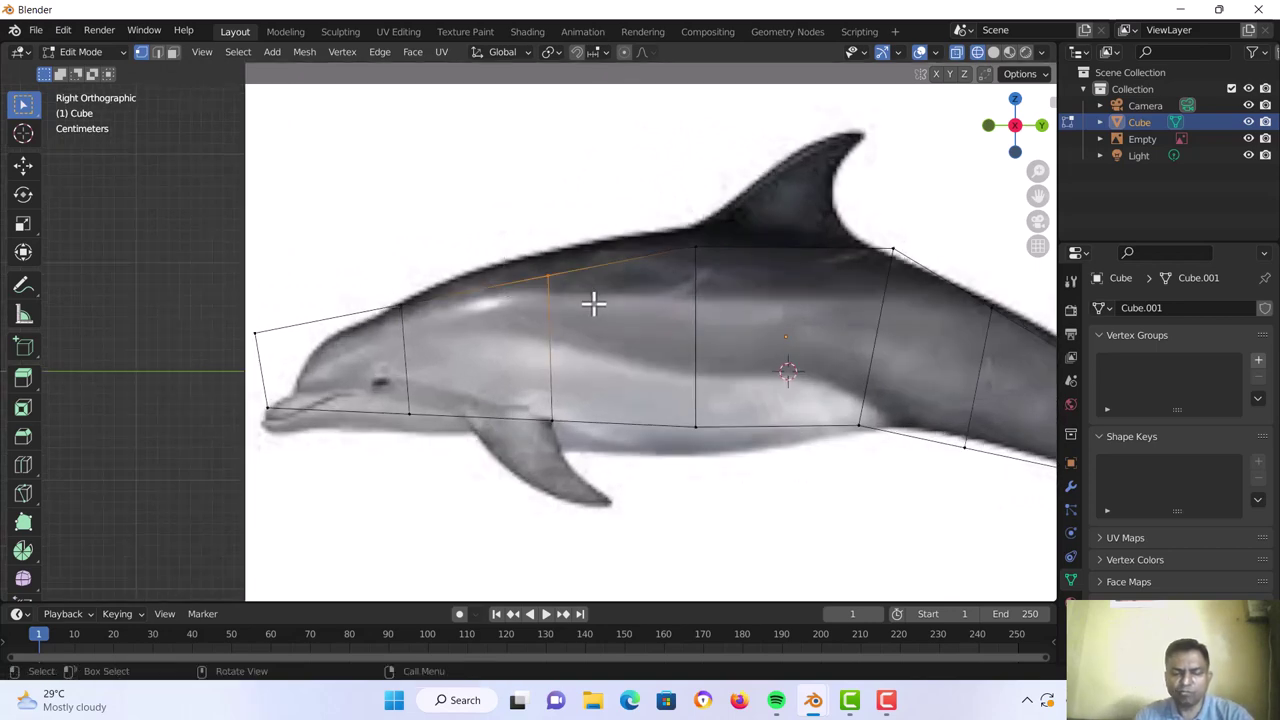
key("g")
left_click(589, 277)
Move the upper head, nose and lower jaw vertices onto the head outline
left_click(325, 285)
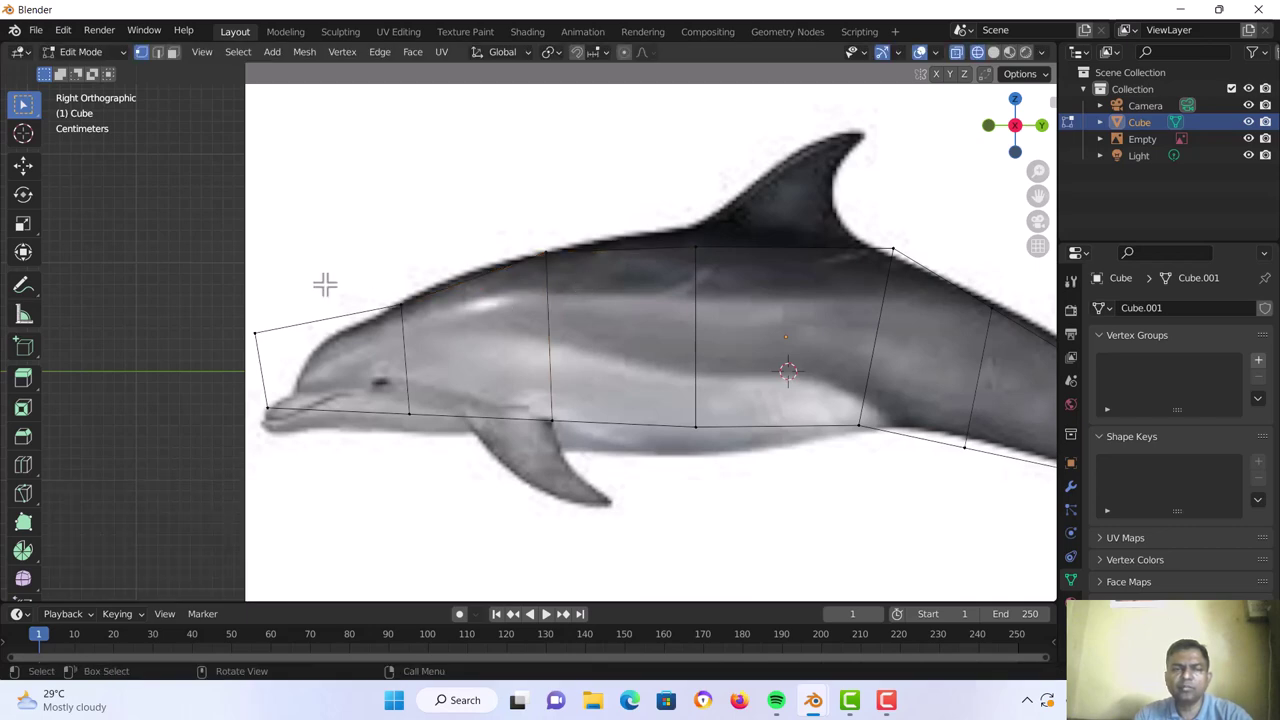
left_click(257, 335)
key("g")
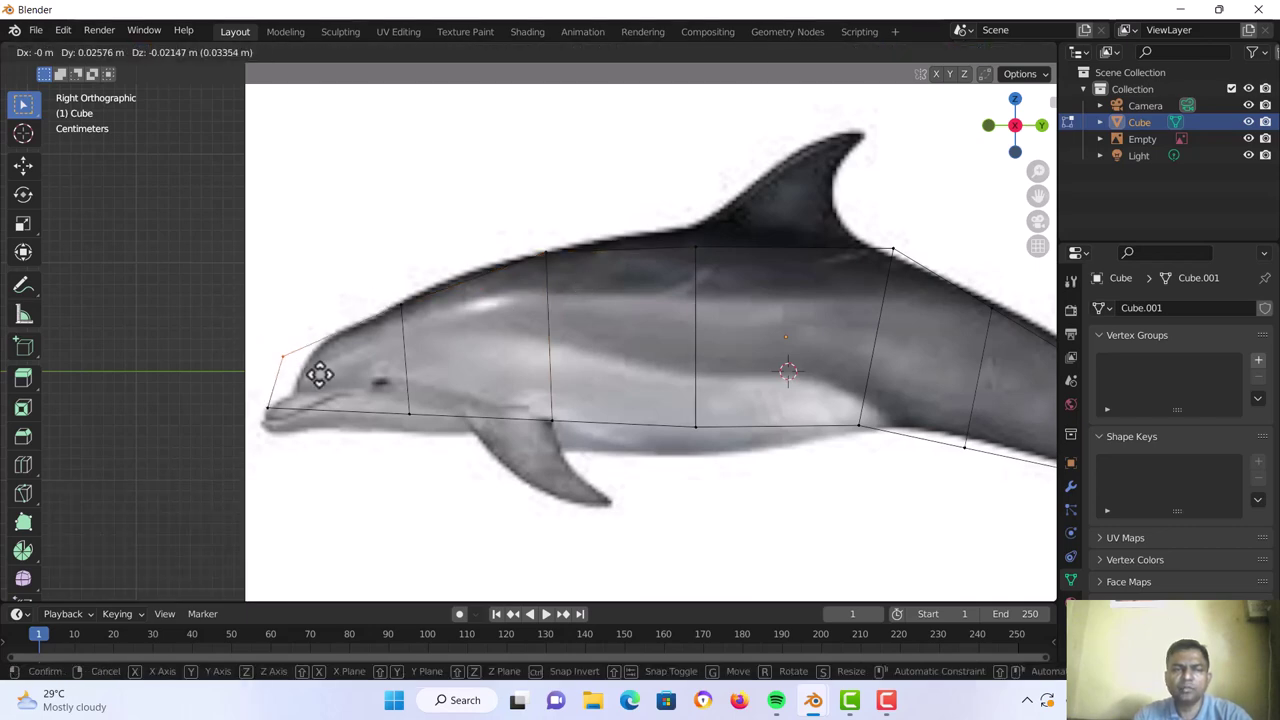
left_click(340, 368)
left_click(268, 408)
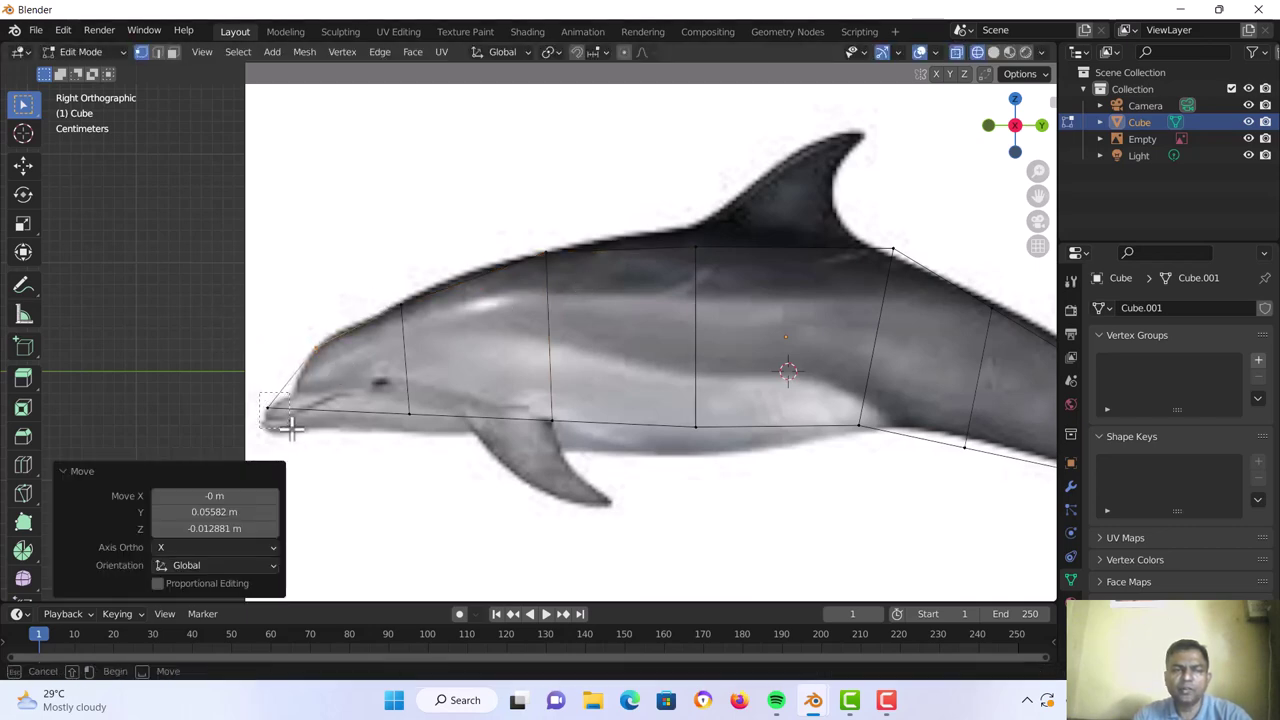
key("g")
left_click(362, 418)
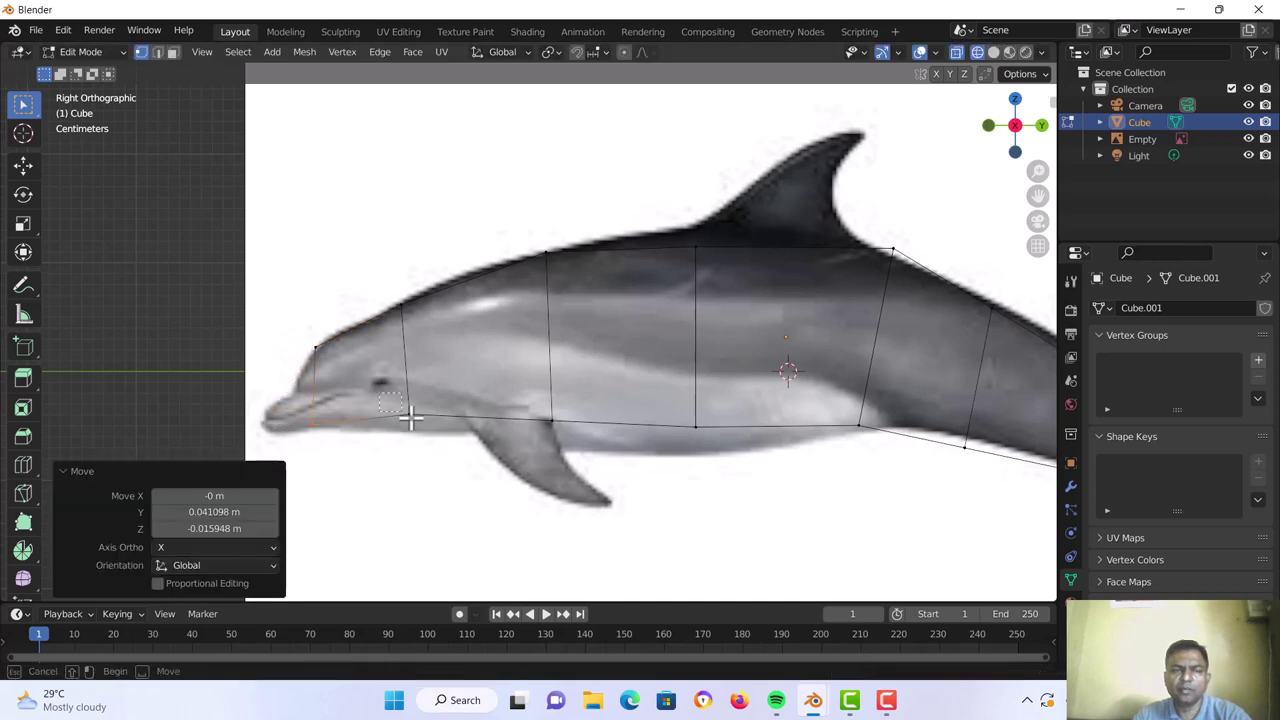
left_click(440, 432)
key("g")
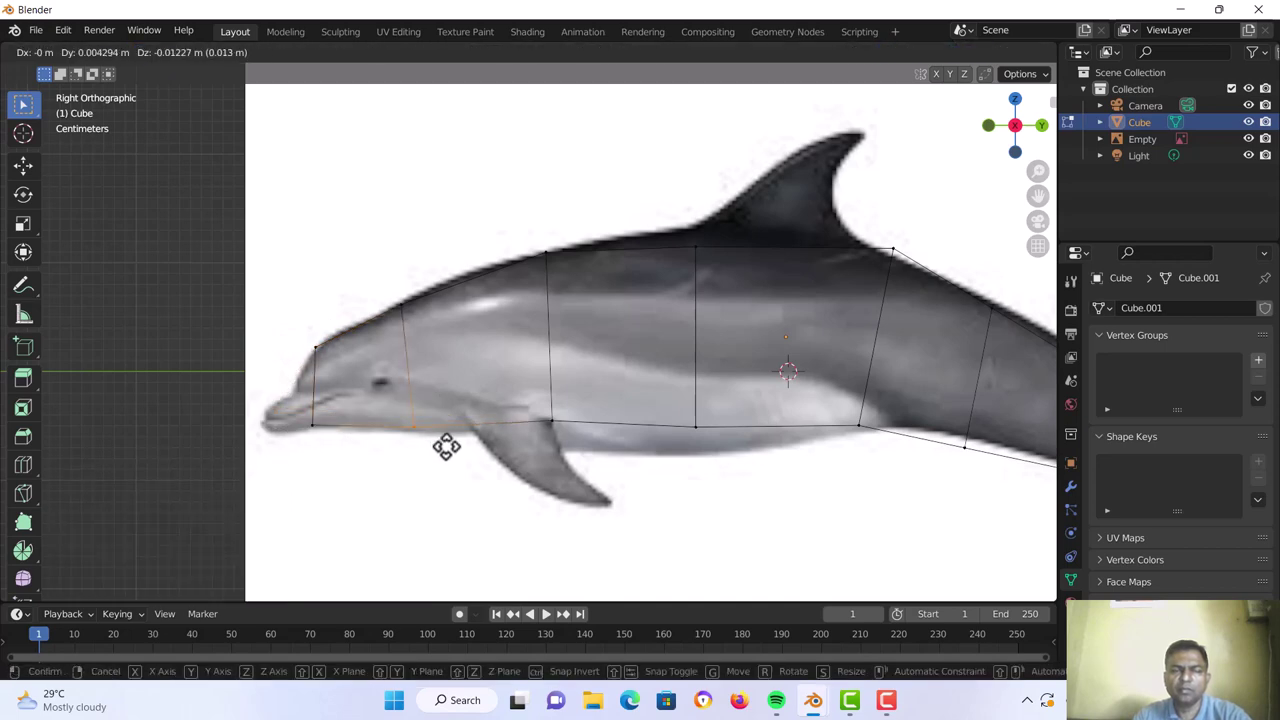
left_click(446, 446)
Lower the two bottom belly vertices and a rear belly vertex onto the underside outline
left_click_drag(498, 405, 613, 425)
left_click_drag(735, 446, 735, 447)
key("g")
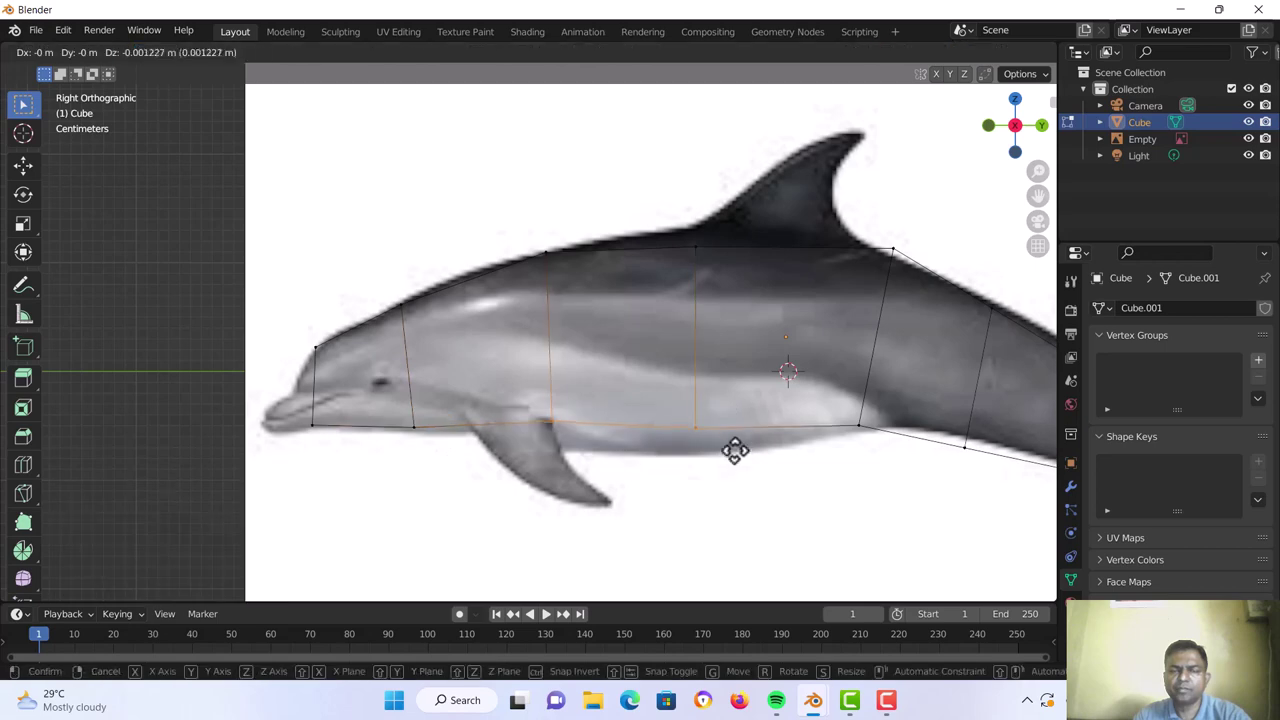
left_click(735, 470)
scroll(863, 472, "down", 1)
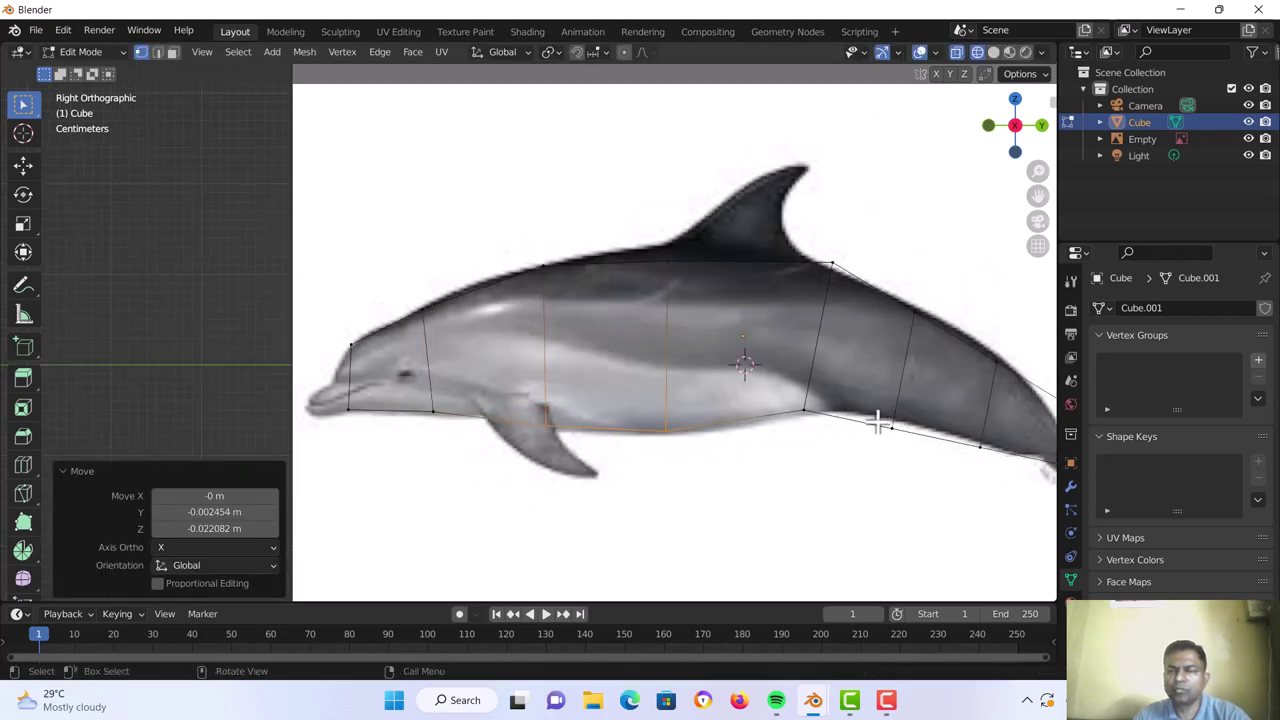
left_click(894, 430)
key("g")
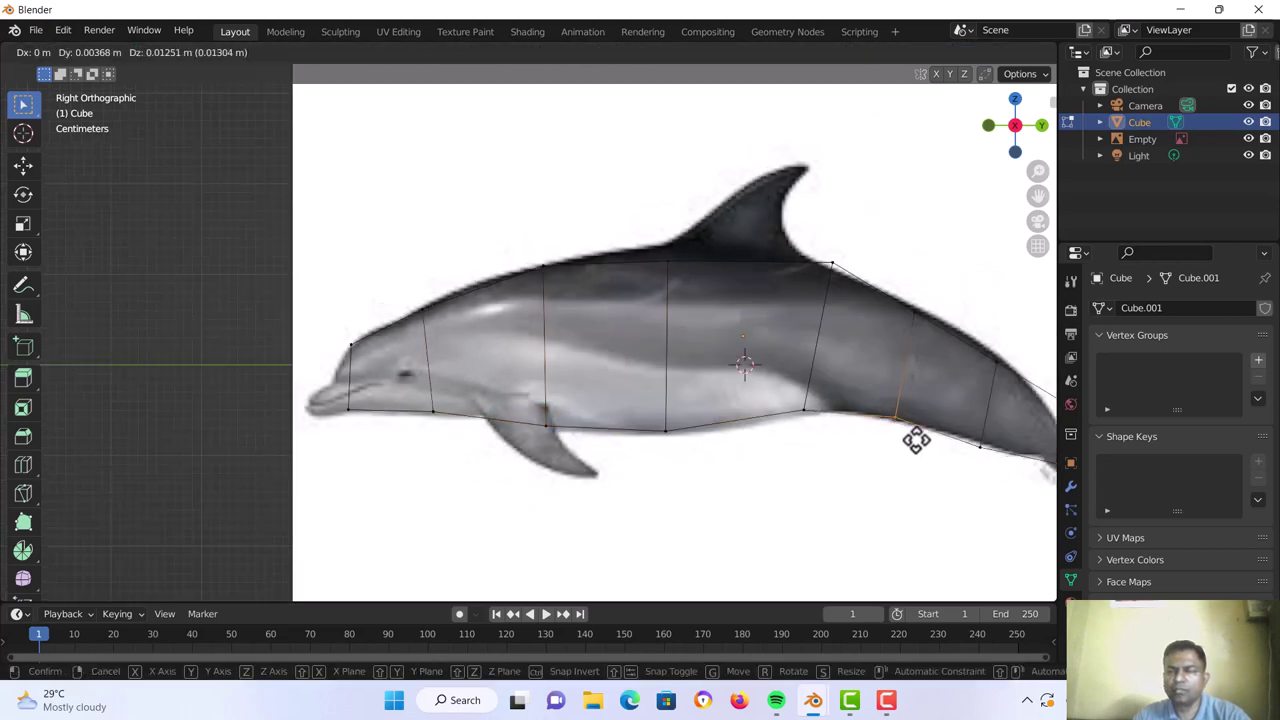
left_click(918, 440)
Move the vertices at the tail's base down onto the tail outline
scroll(922, 442, "down", 1)
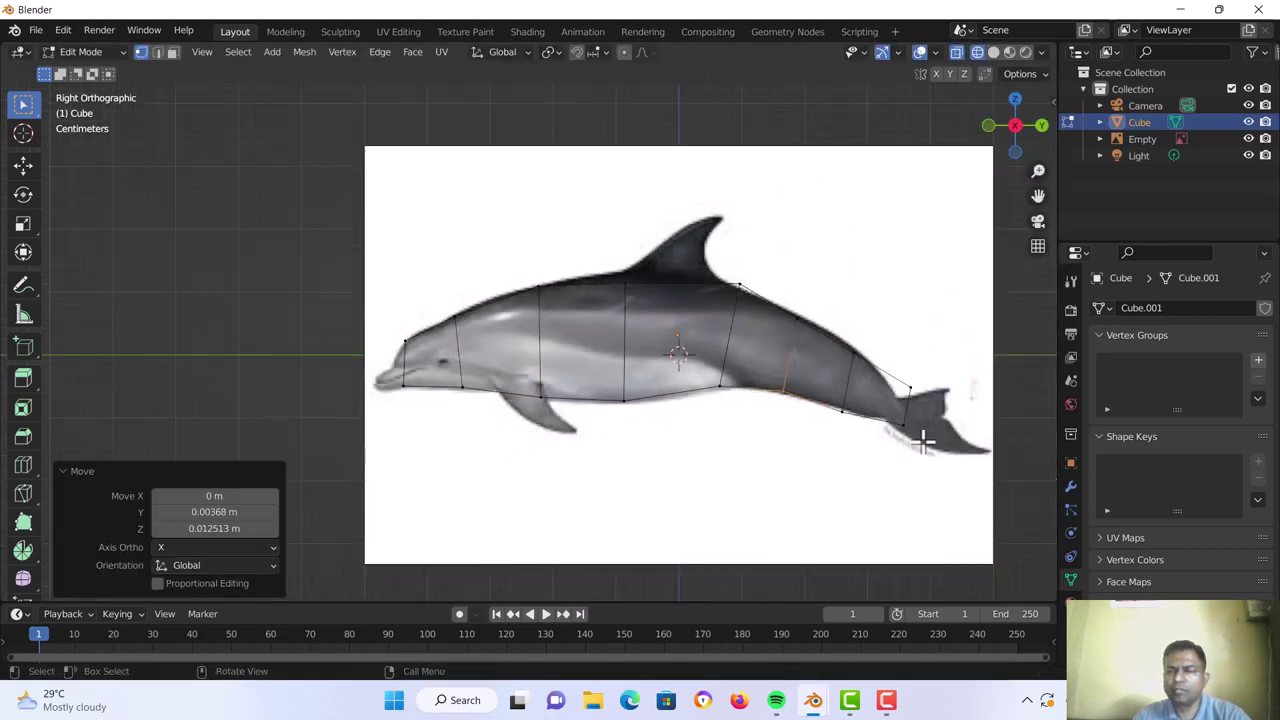
left_click(908, 390)
key("g")
left_click(900, 420)
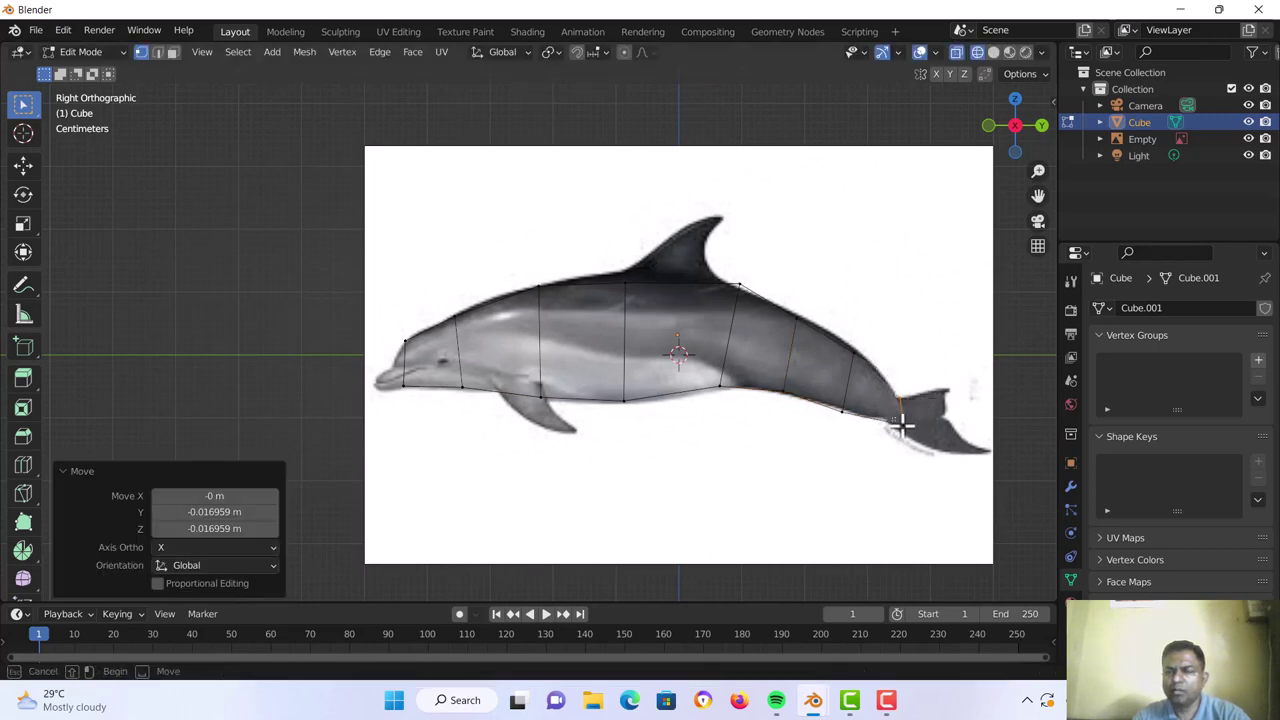
left_click(906, 430)
key("g")
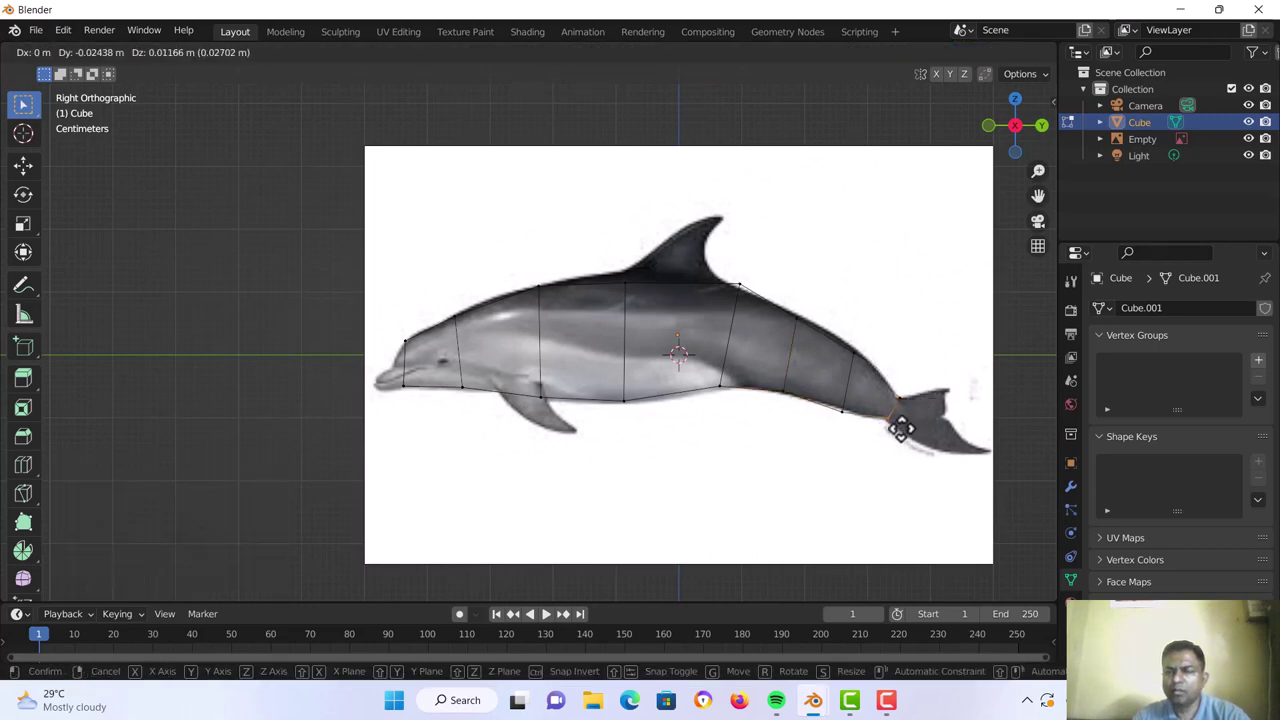
left_click(901, 429)
Adjust the back vertices behind and below the dorsal fin to match the outline
left_click(748, 293)
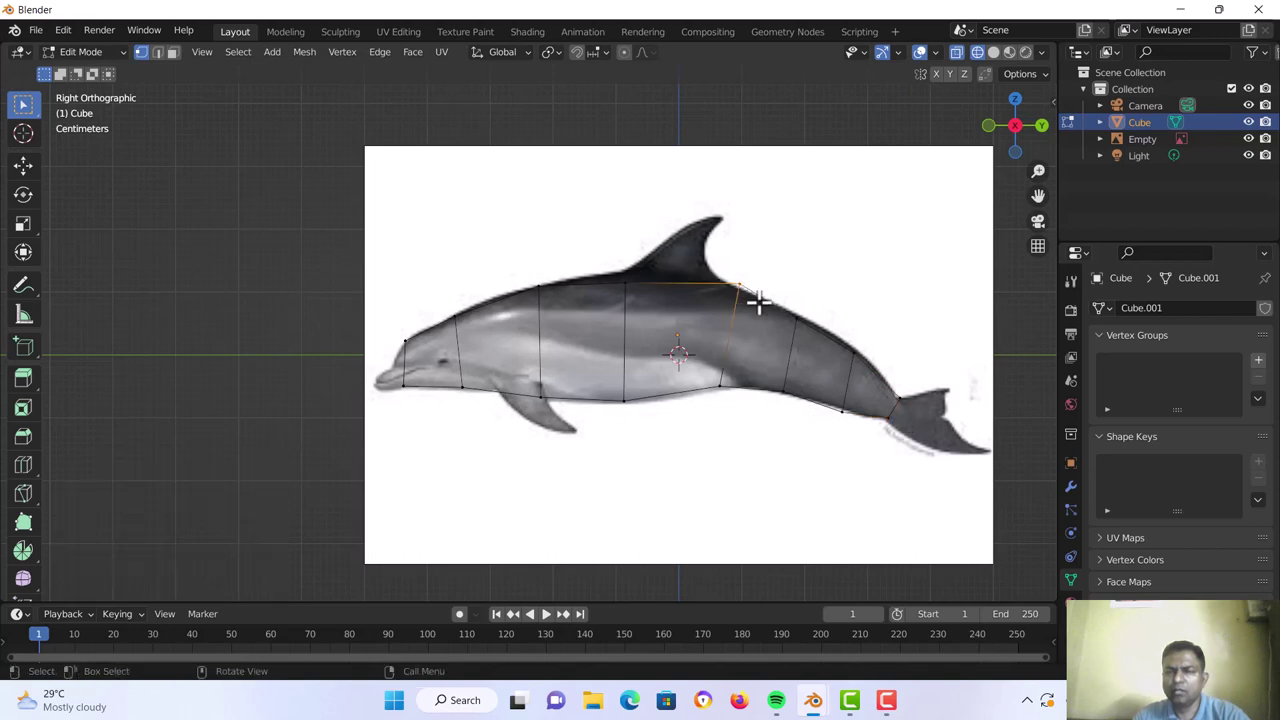
key("g")
left_click(755, 303)
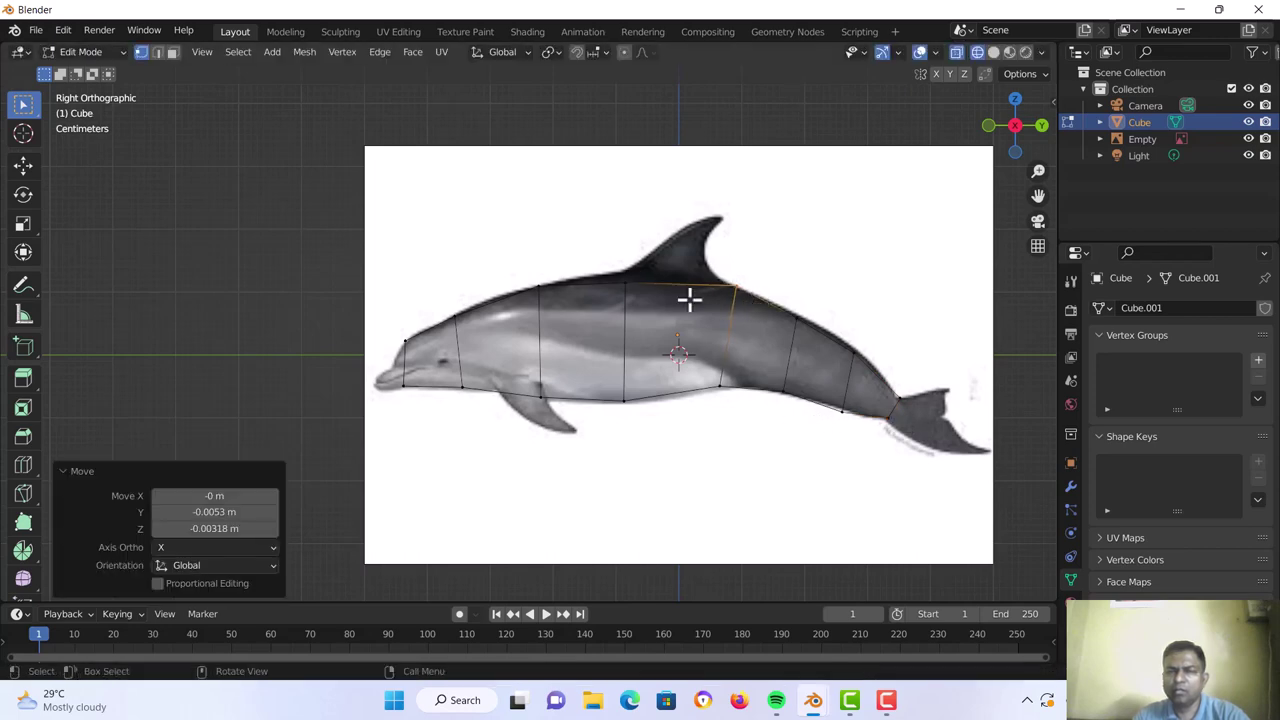
left_click(624, 283)
key("g")
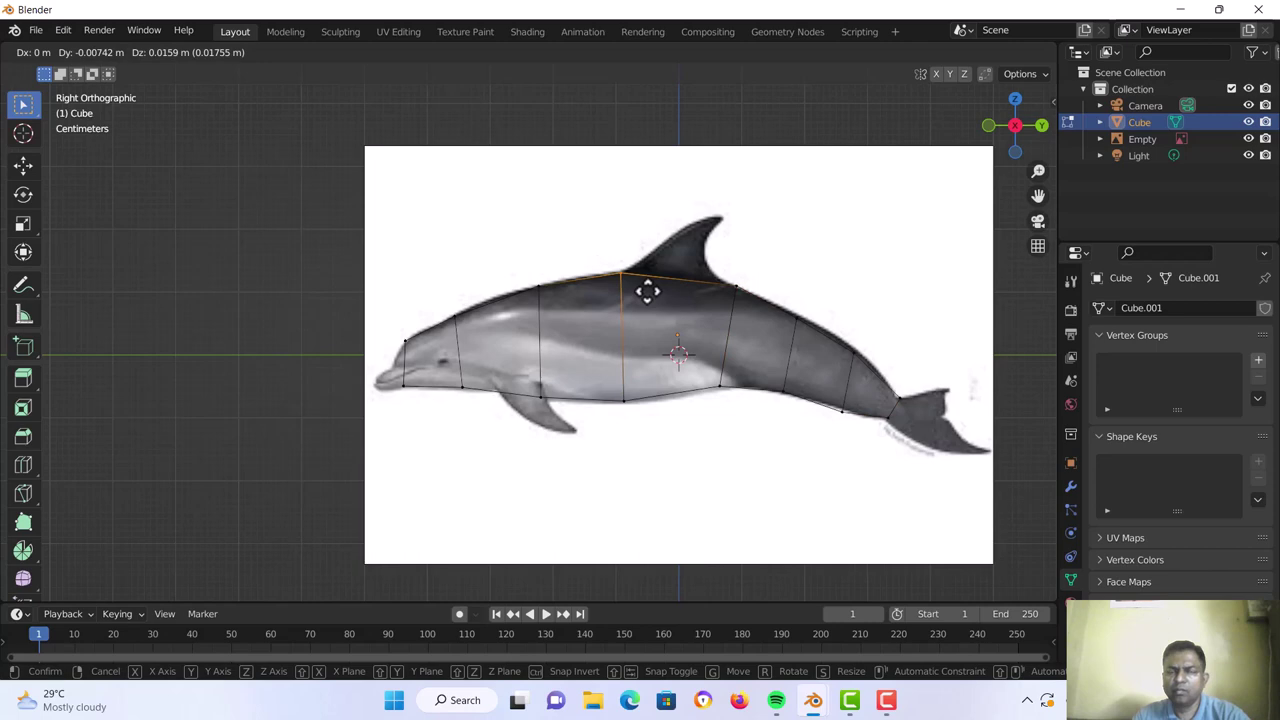
left_click(648, 290)
Nudge the vertex near the dolphin's mouth onto the outline
scroll(640, 400, "up", 2)
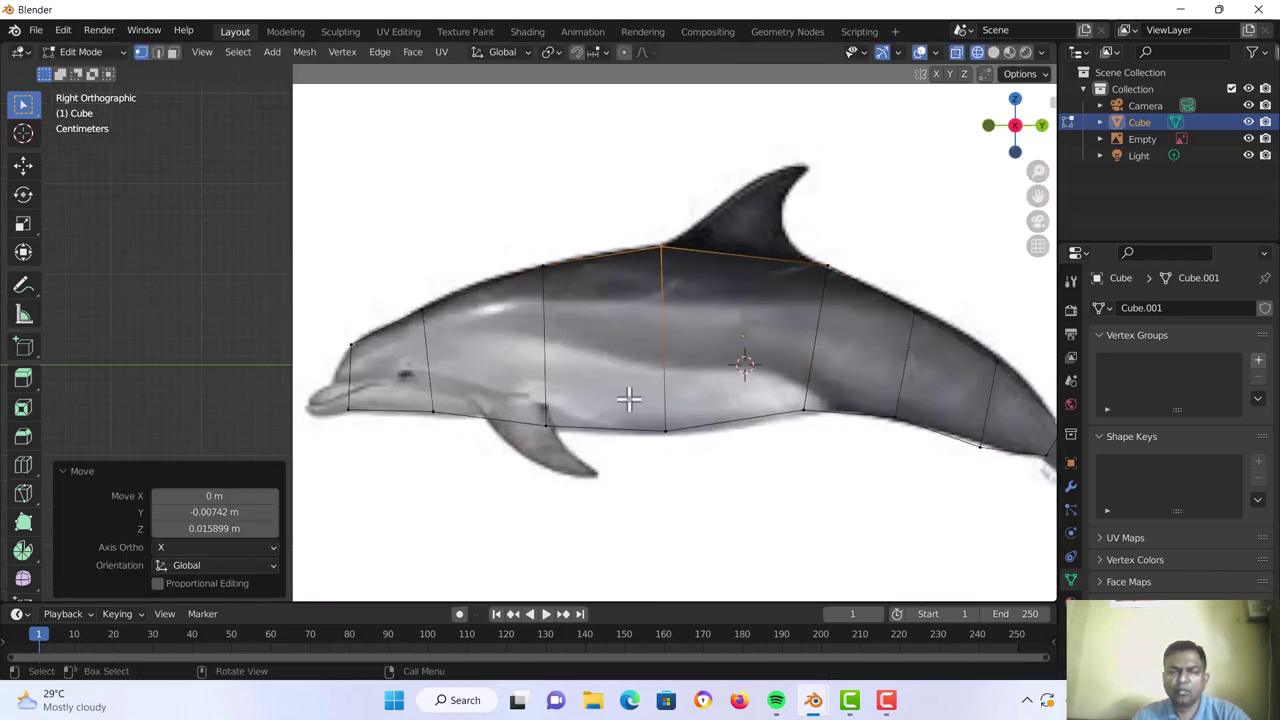
scroll(628, 400, "down", 1)
left_click(390, 398)
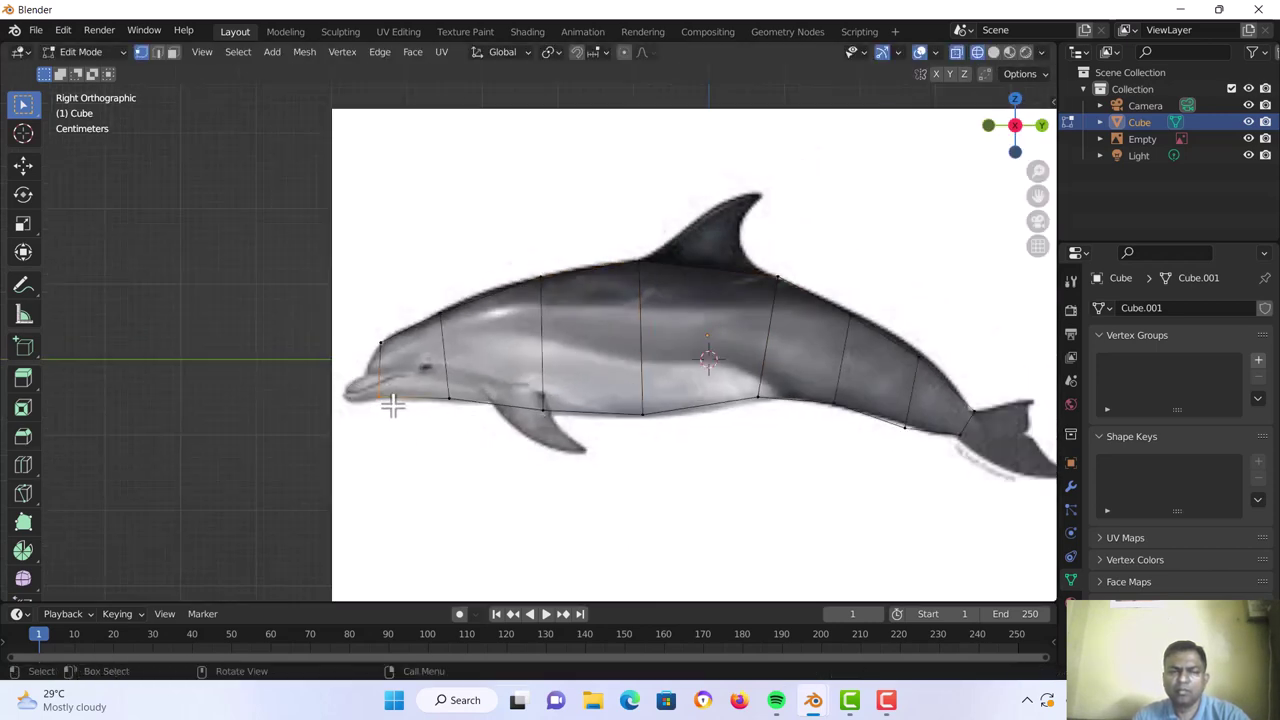
key("g")
left_click(407, 404)
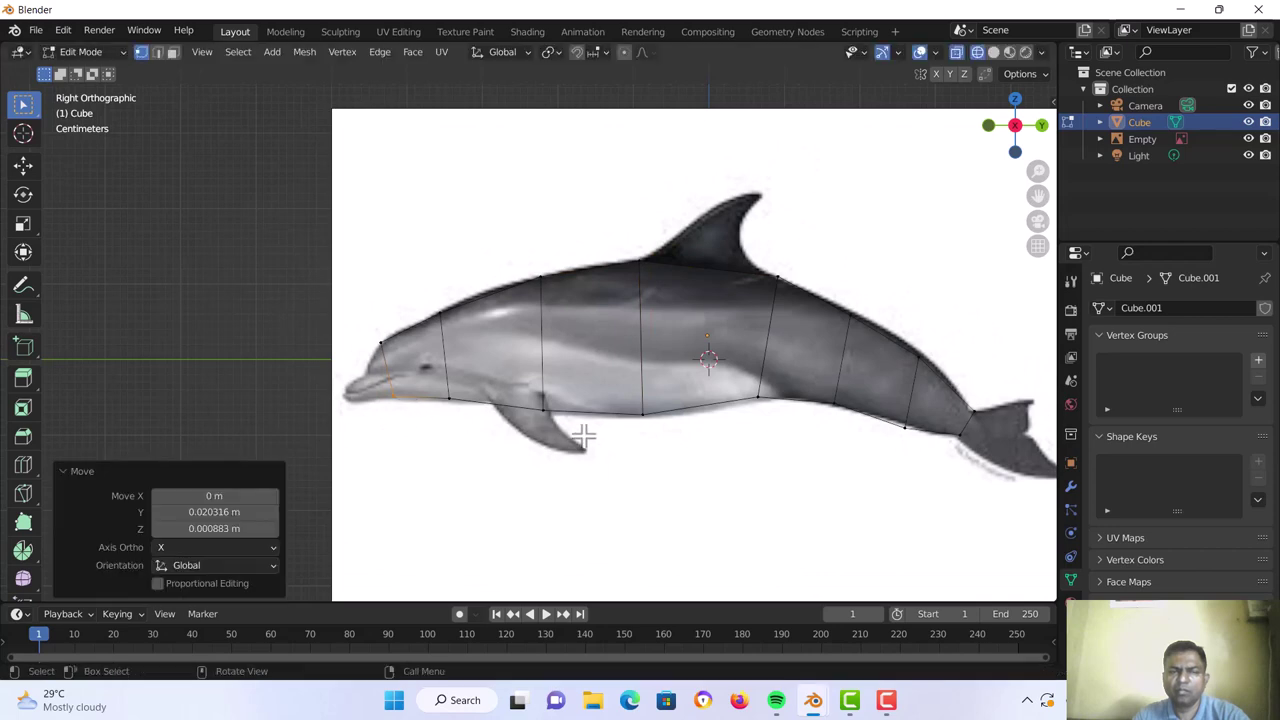
scroll(583, 434, "down", 2)
scroll(585, 434, "up", 2)
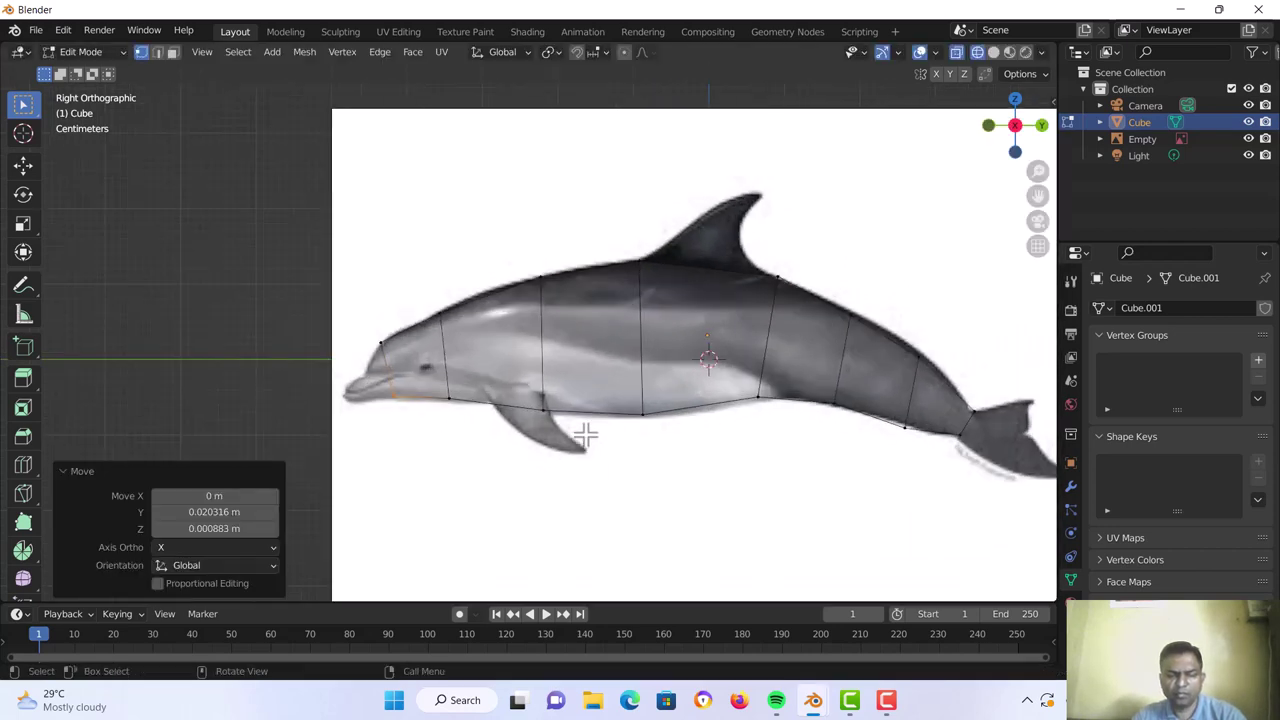
Switch the viewport to Solid shading and orbit around the dolphin mesh to inspect it
key("z")
left_click(687, 436)
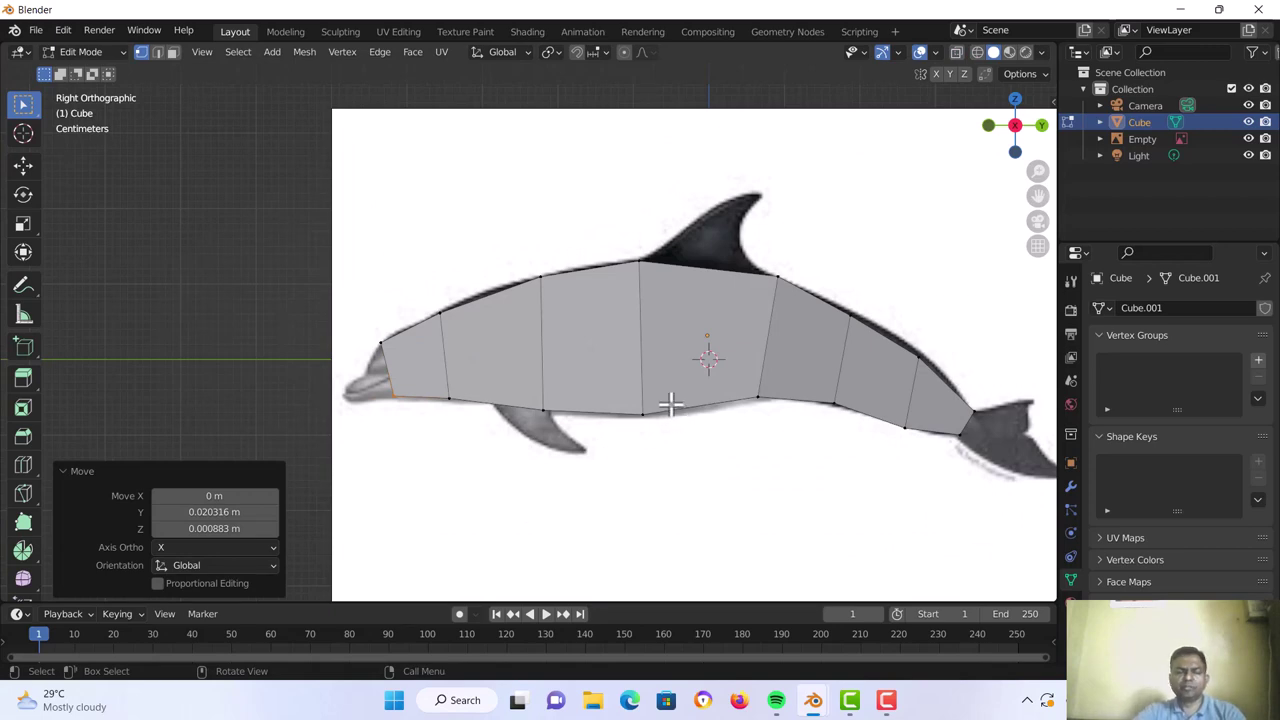
middle_click_drag(627, 387, 553, 351)
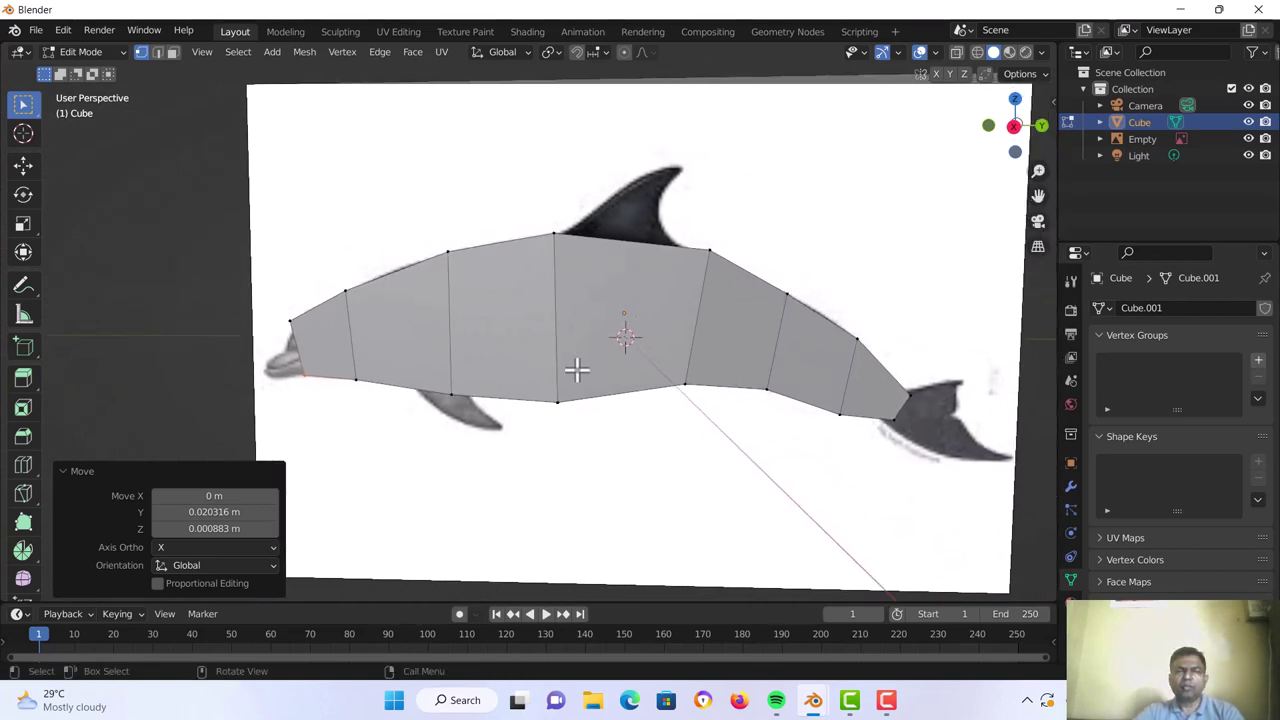
mouse_move(577, 370)
middle_mouse_down()
mouse_move(610, 366)
mouse_move(574, 388)
middle_mouse_up()
middle_click_drag(551, 339, 611, 383)
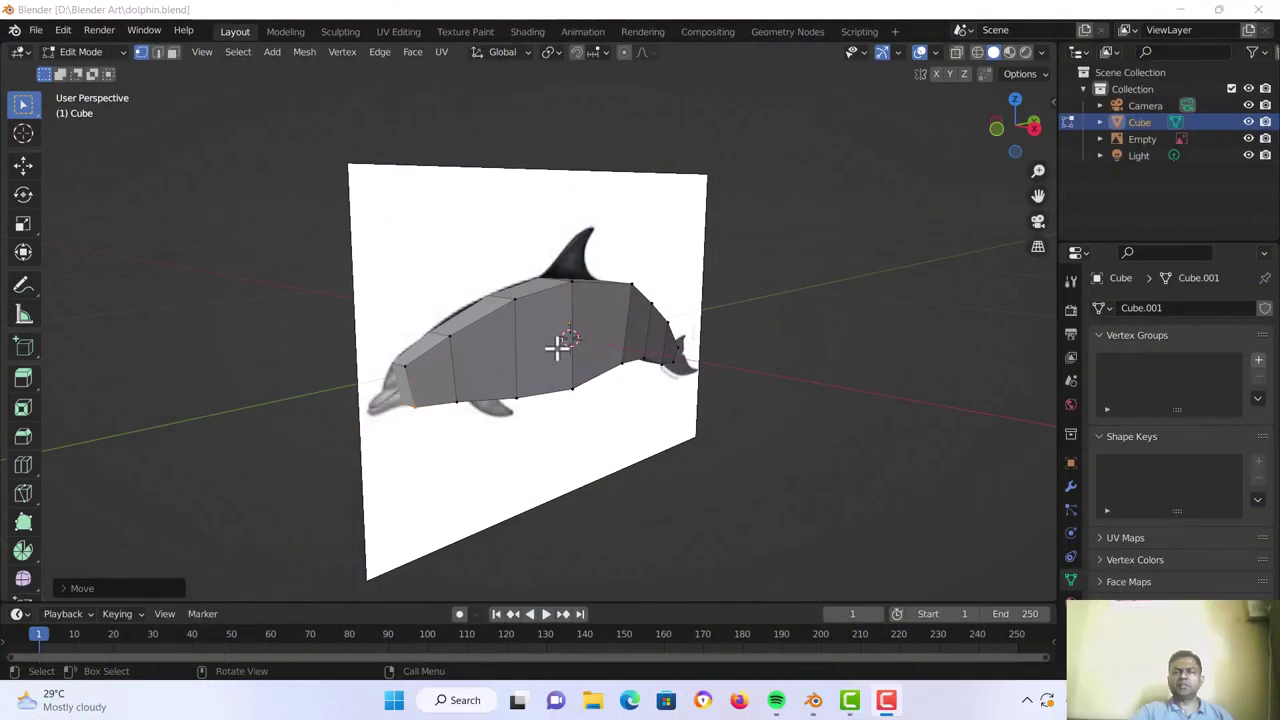
middle_click_drag(783, 343, 737, 327)
scroll(588, 366, "up", 2)
middle_click_drag(500, 389, 543, 366)
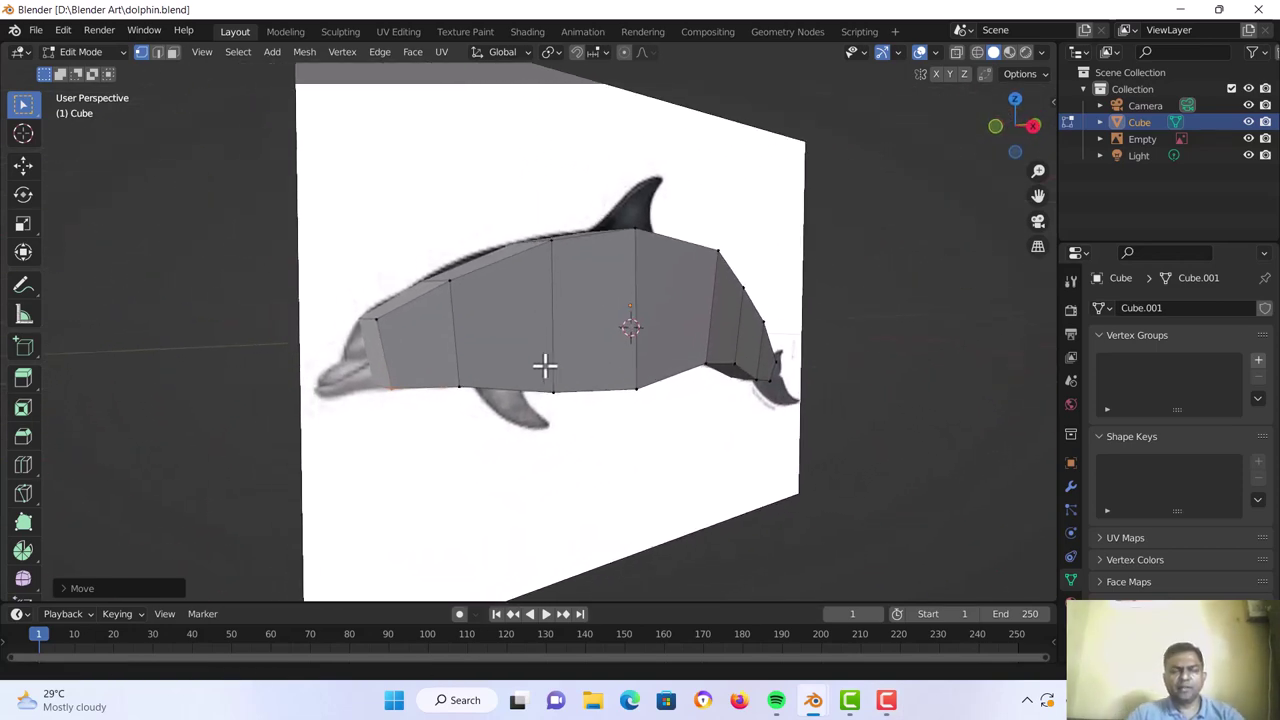
Extrude the front head face forward, scale it to 0.7028 for the snout, then show wireframe
key("3")
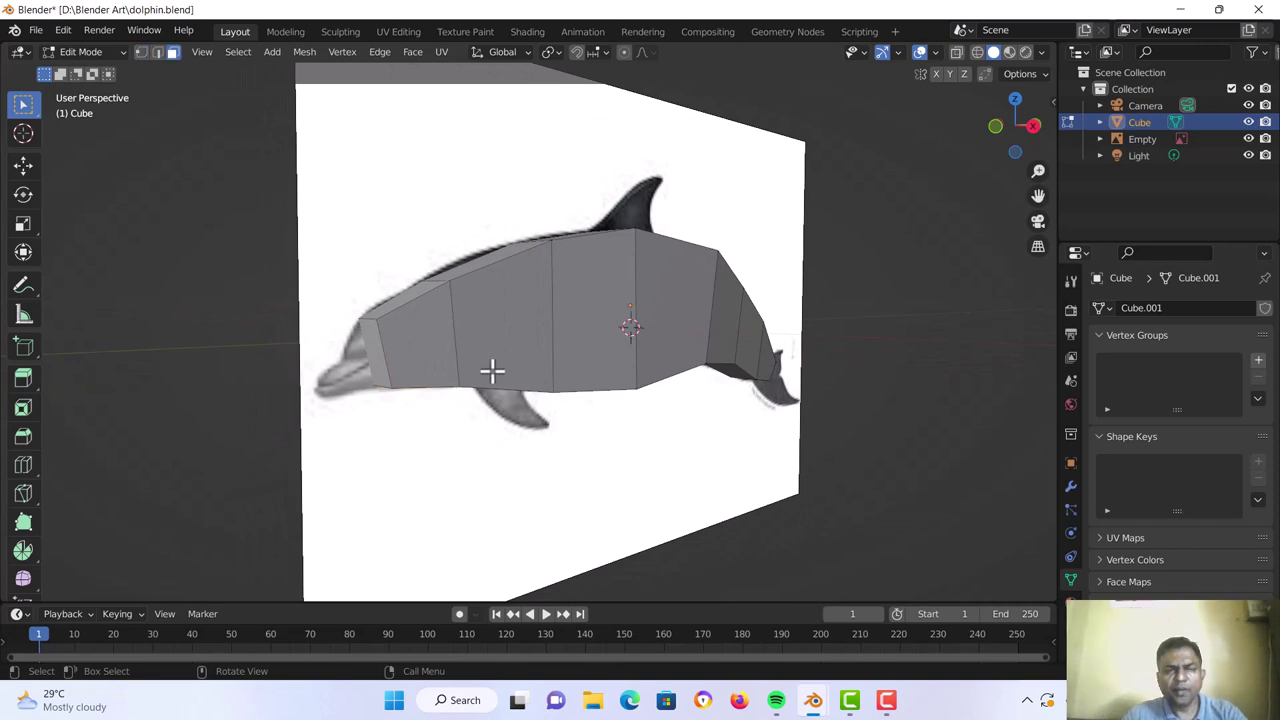
left_click(374, 360)
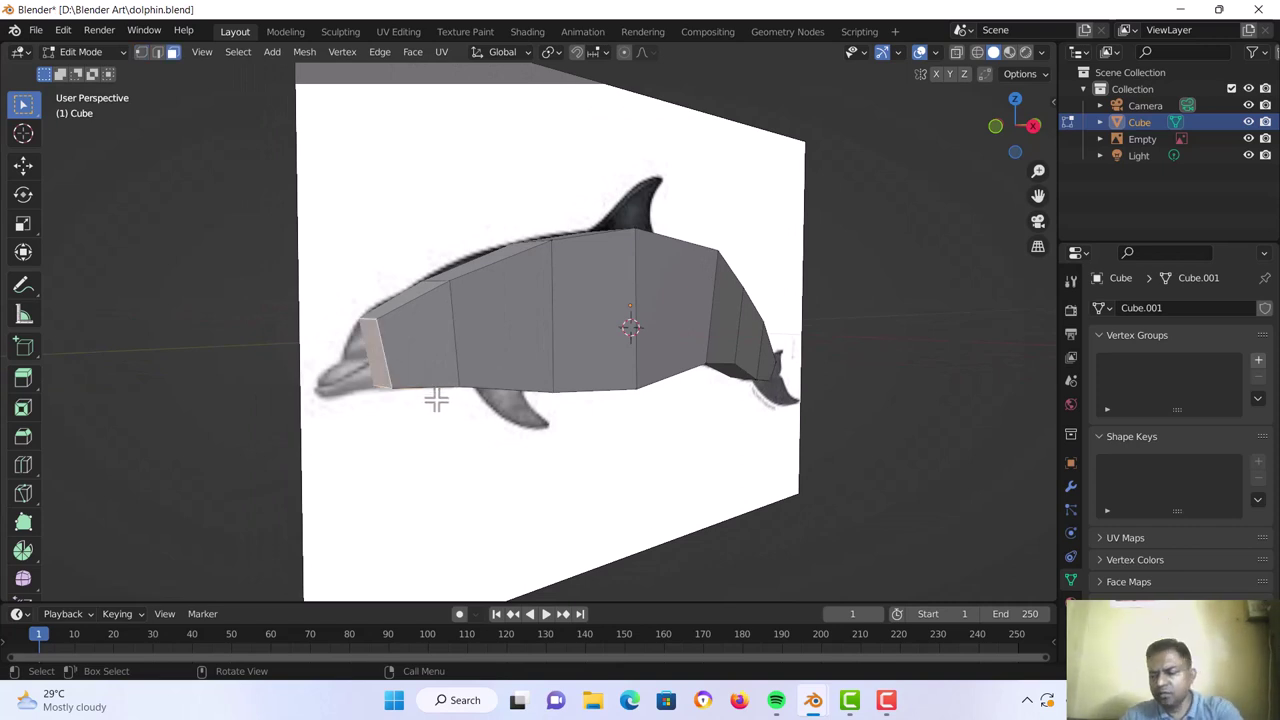
key("KP_3")
scroll(437, 375, "up", 5)
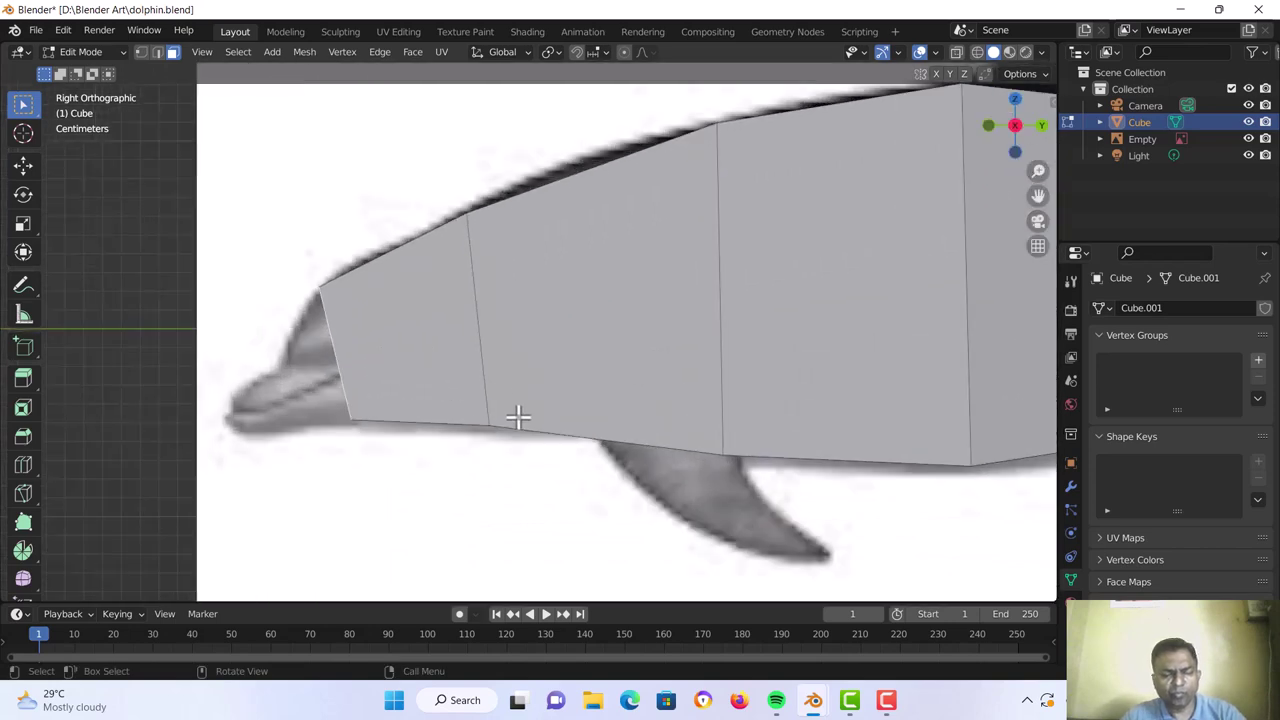
key("e")
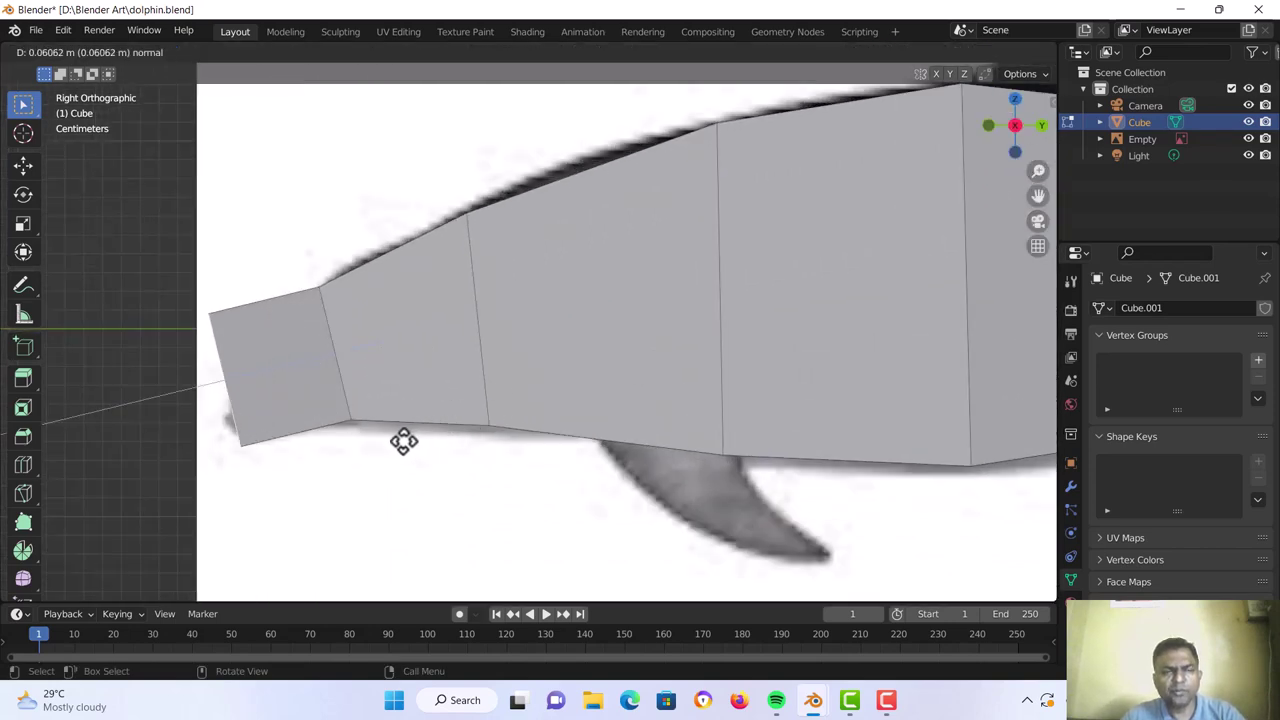
left_click(396, 443)
key("s")
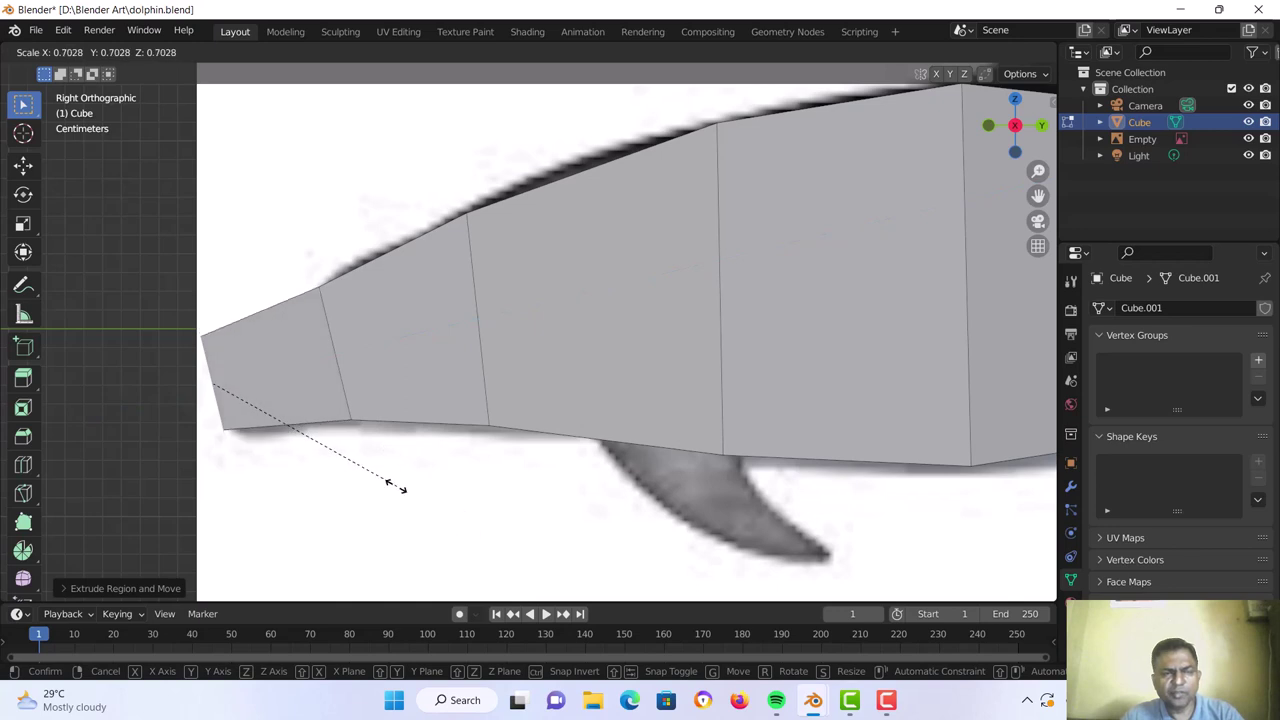
left_click(382, 481)
key("z")
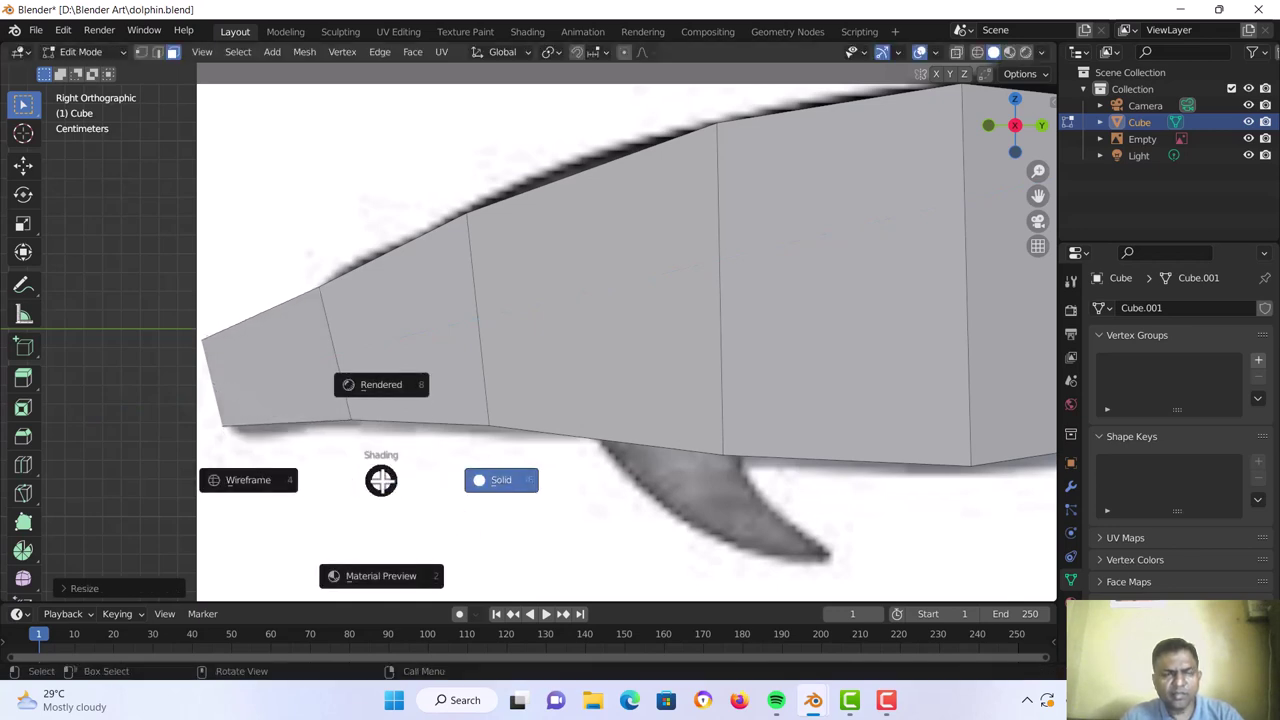
left_click(258, 483)
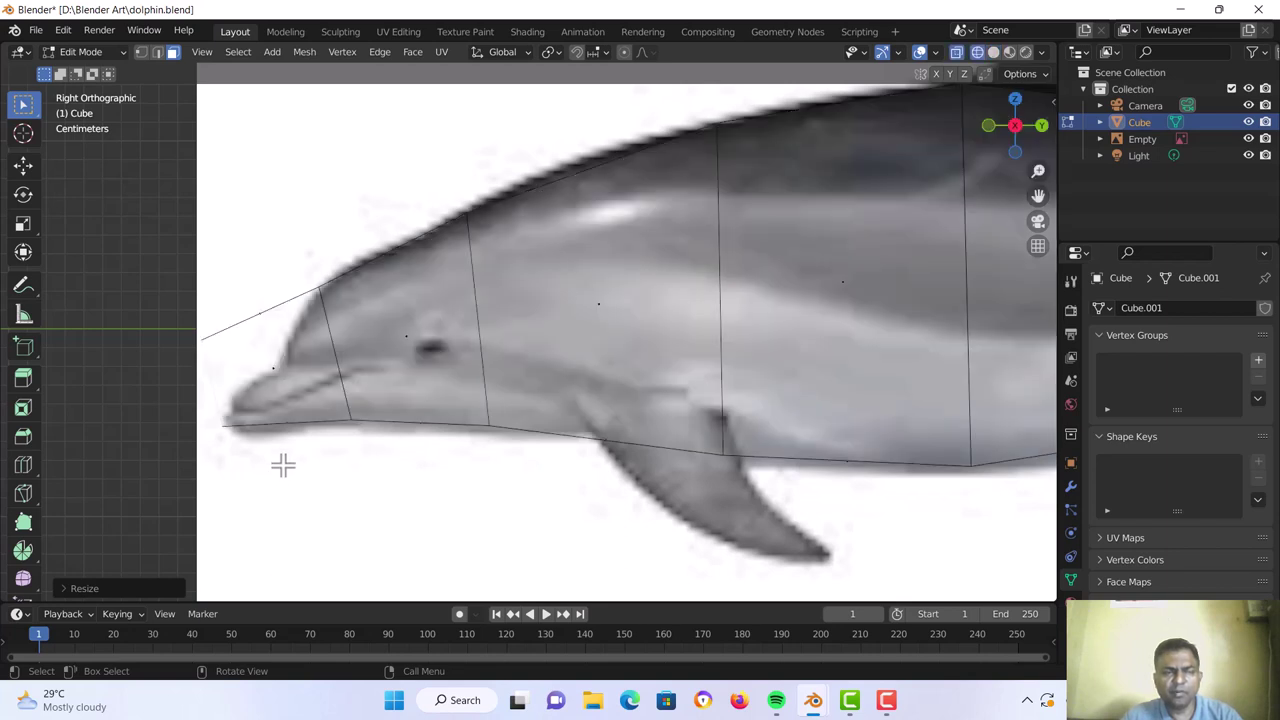
Add a centred edge loop across the snout
middle_click_drag(382, 463, 443, 454, "shift")
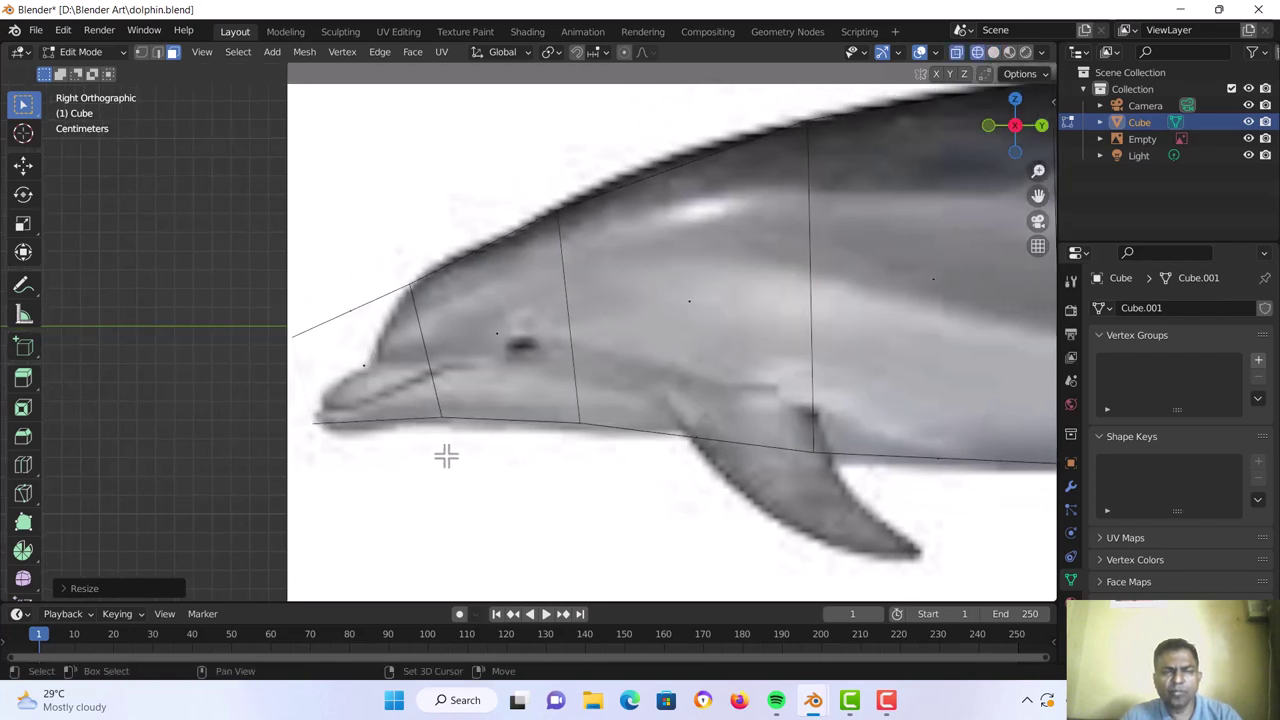
key("ctrl+r")
left_click(369, 419)
right_click(369, 419)
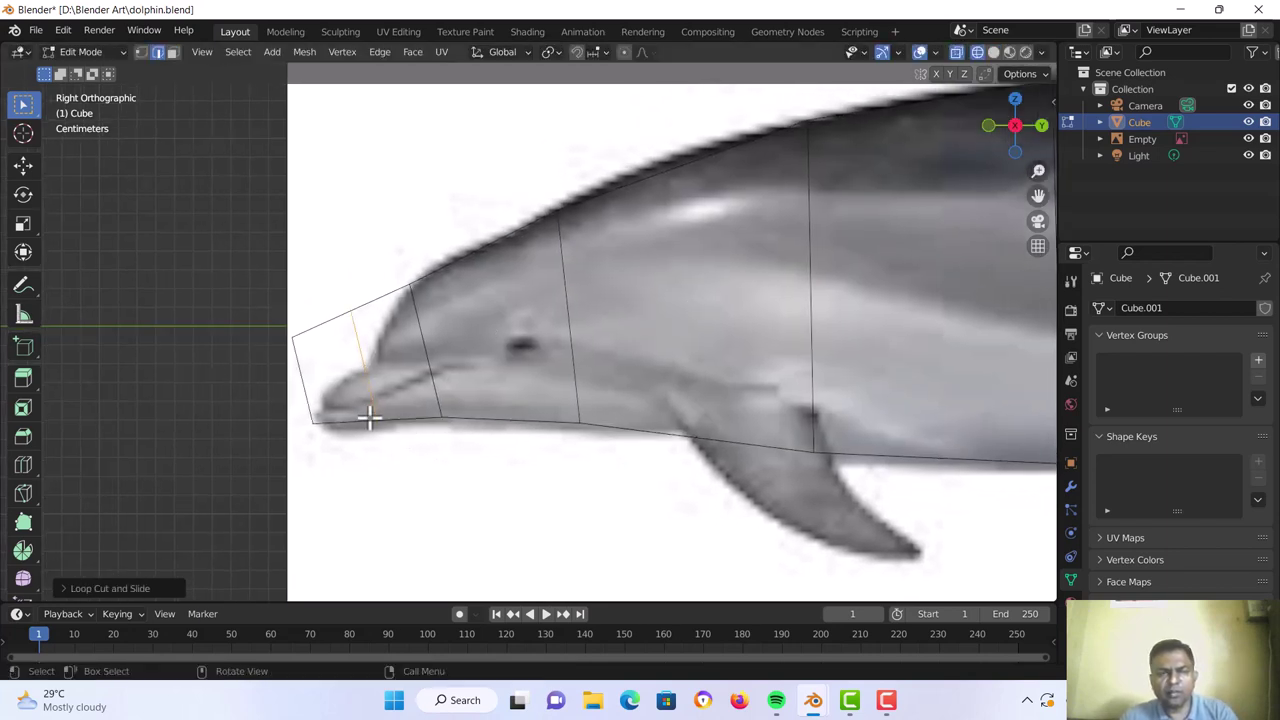
Move the top snout and nose-tip vertices onto the head outline
key("1")
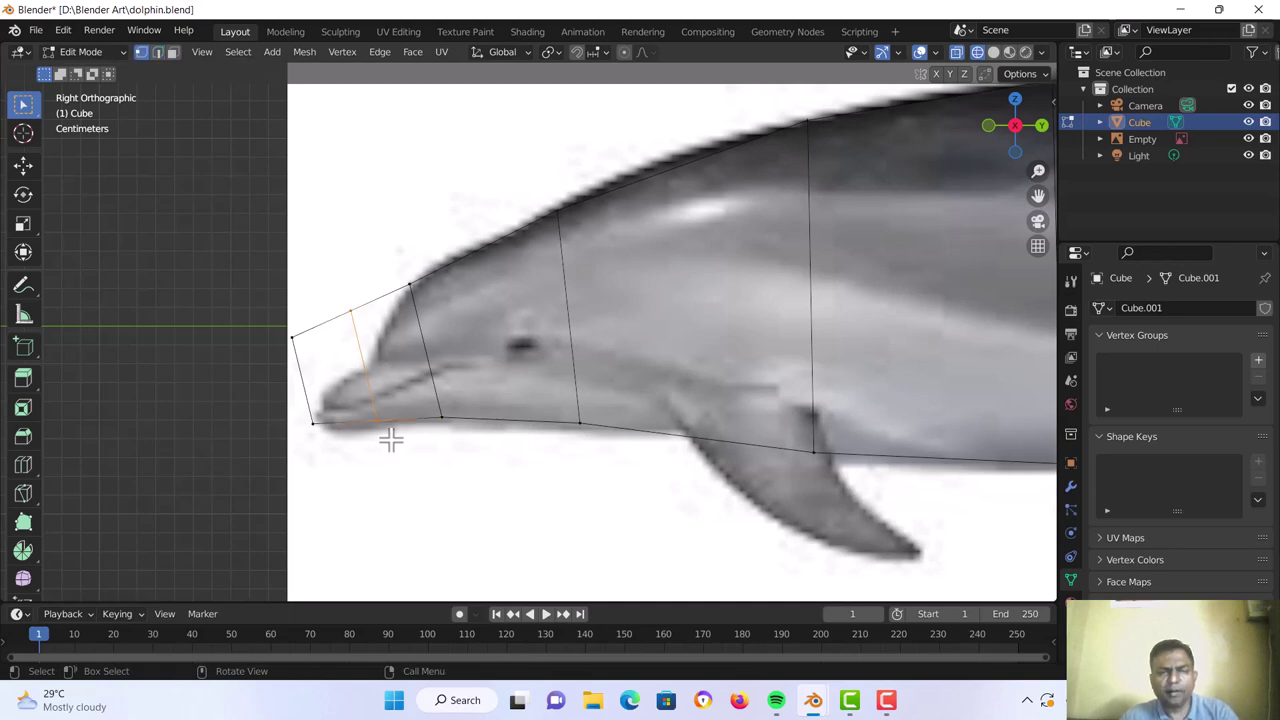
left_click(350, 311, "shift")
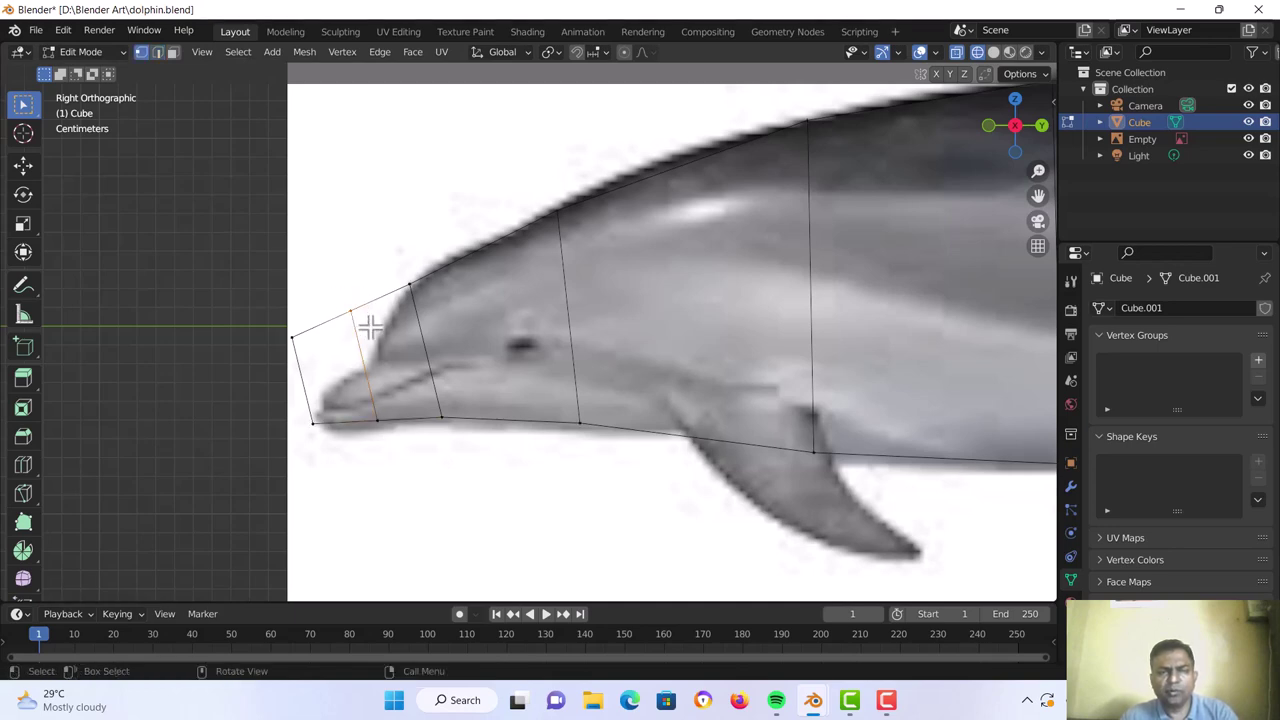
key("g")
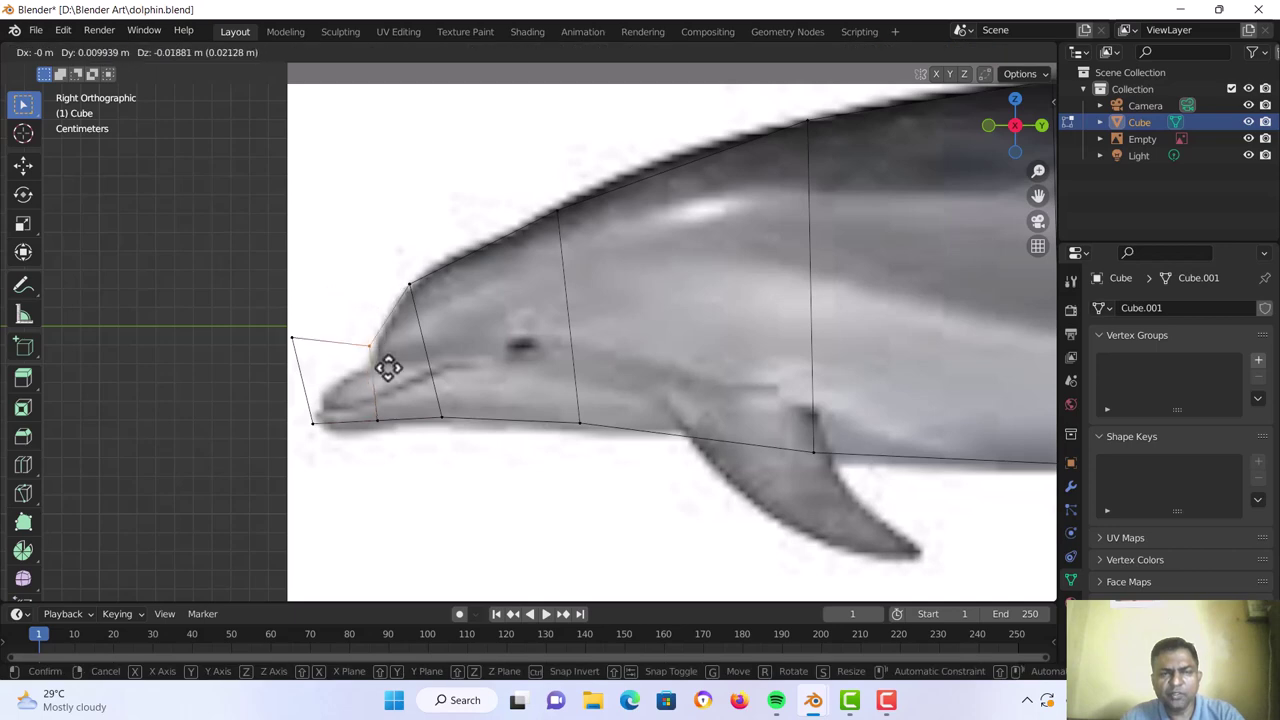
left_click(396, 374)
left_click(296, 340)
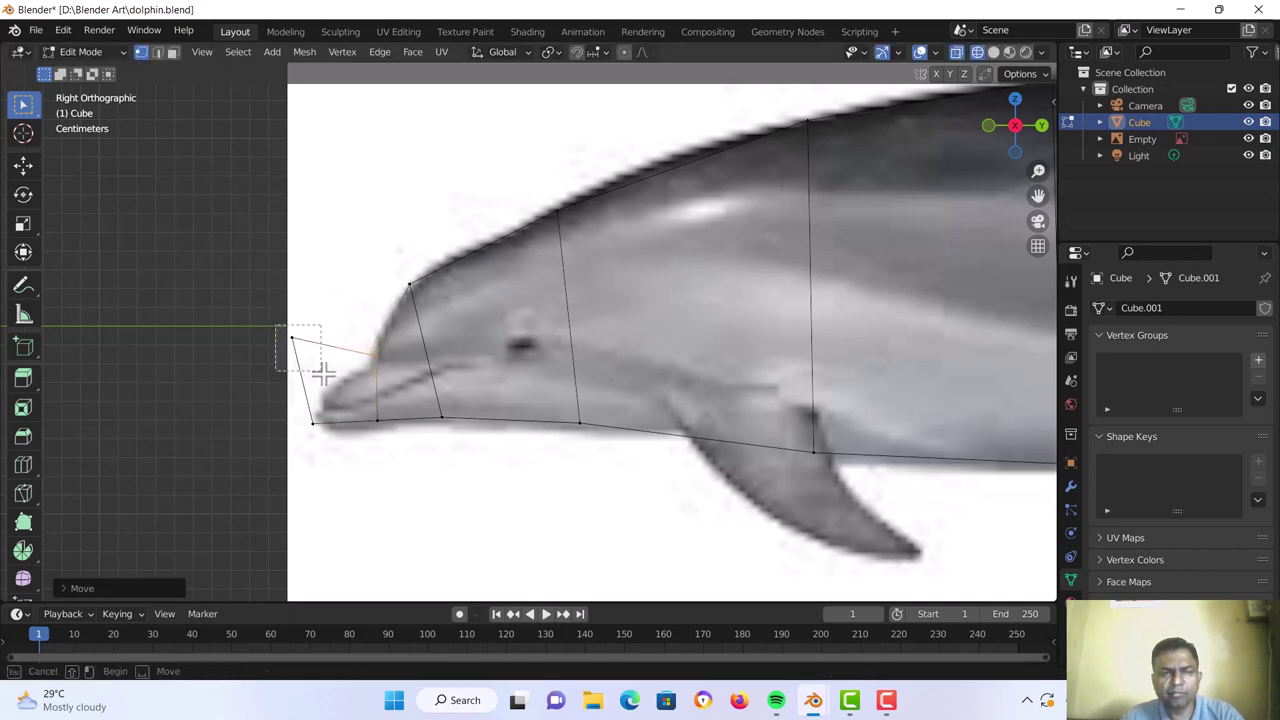
key("g")
left_click(352, 428)
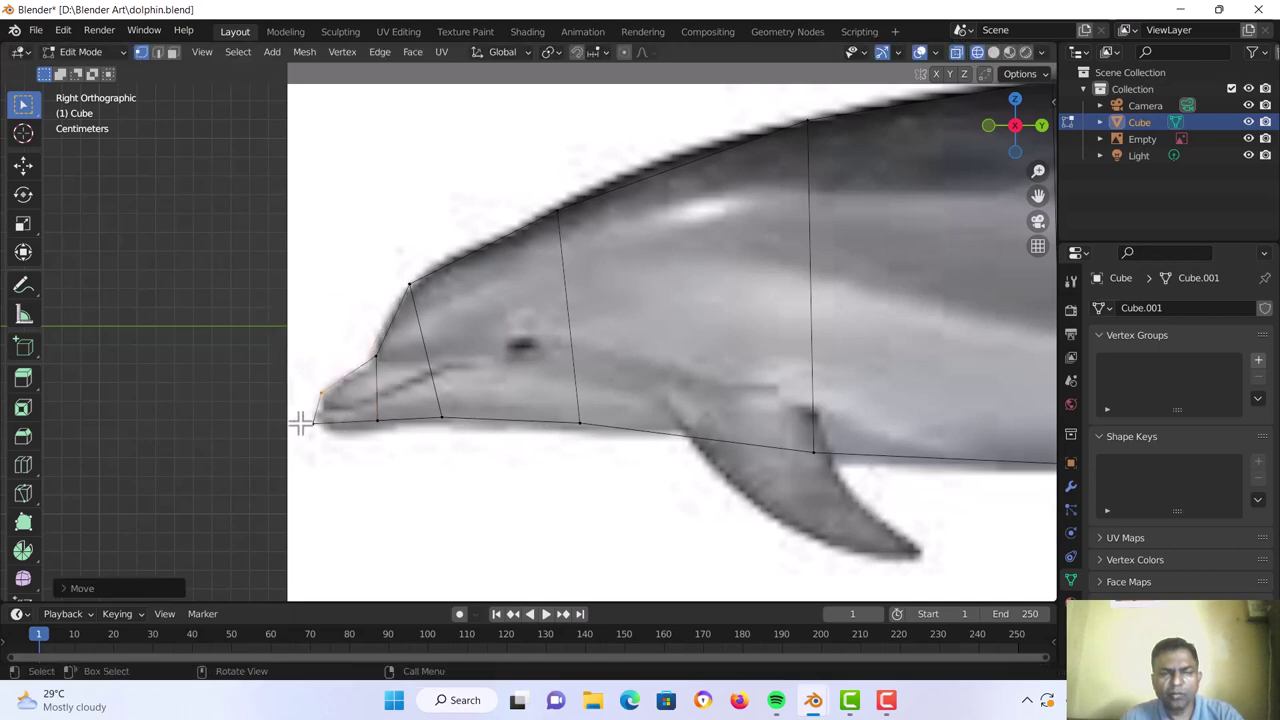
key("g")
left_click(348, 448)
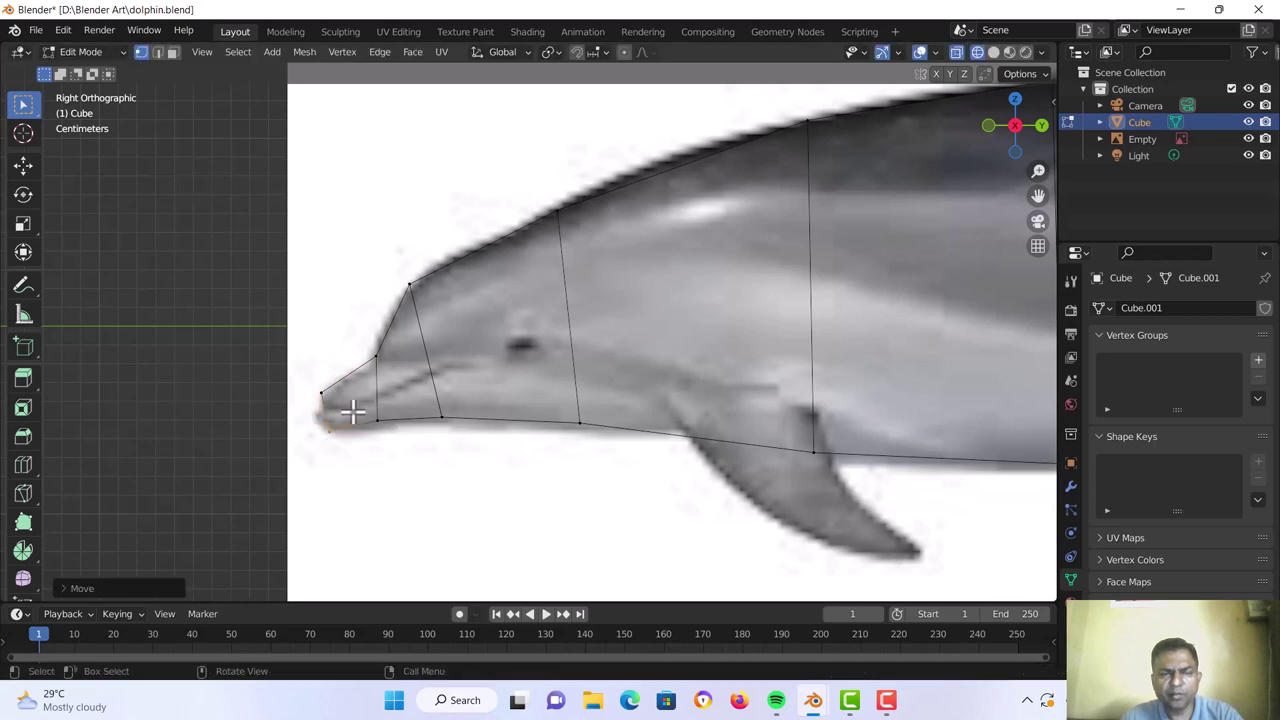
key("g")
left_click(389, 432)
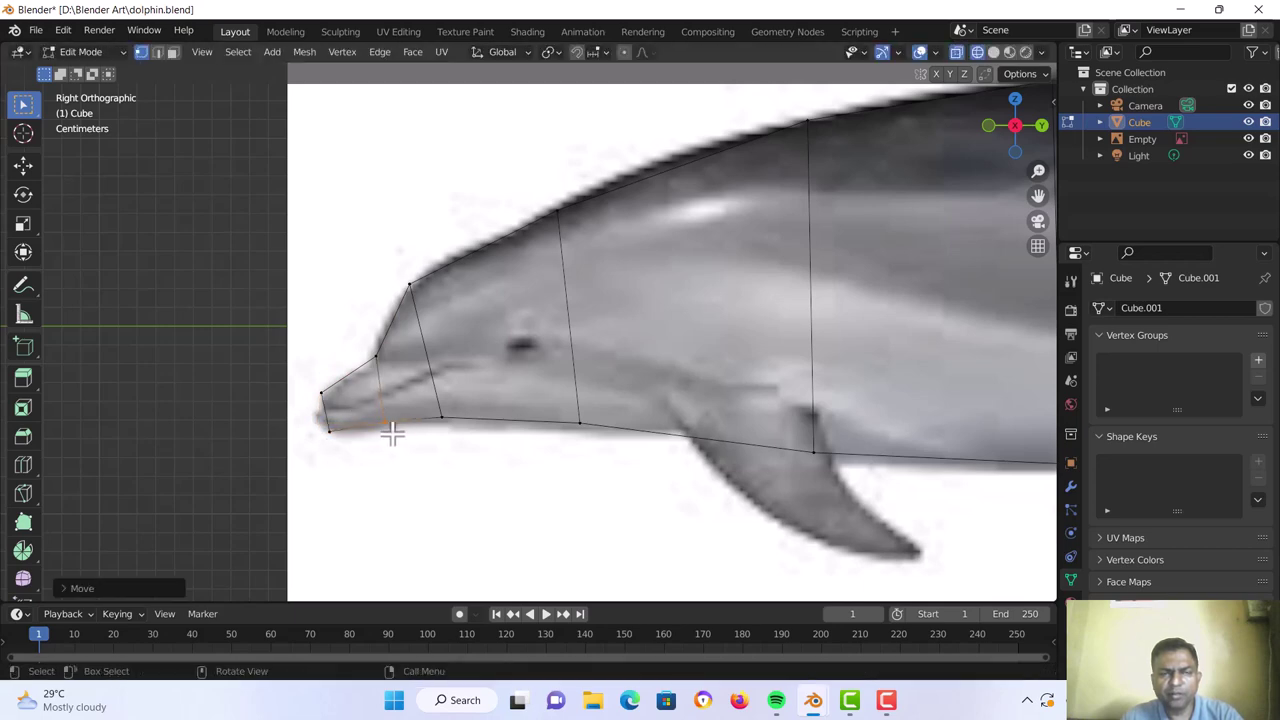
Centre the tail in Solid shading, with face select and the Right side view
scroll(480, 434, "down", 4)
middle_click_drag(545, 450, 265, 420, "shift")
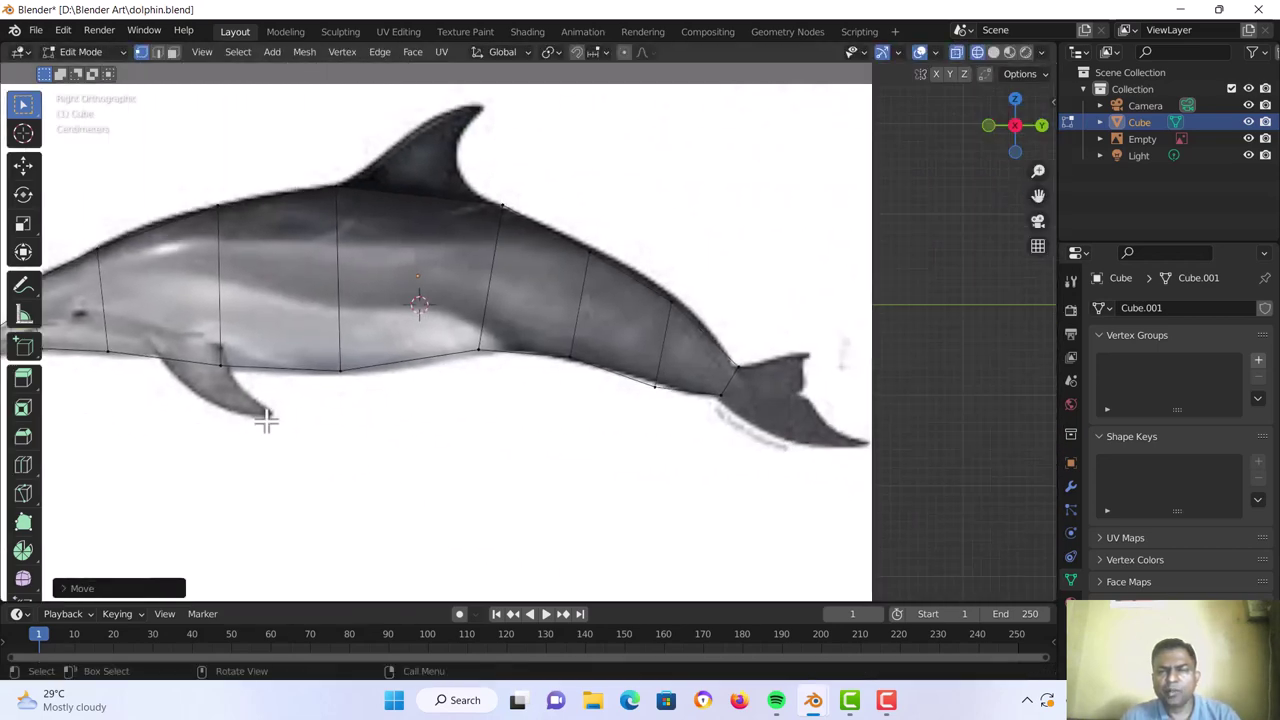
key("z")
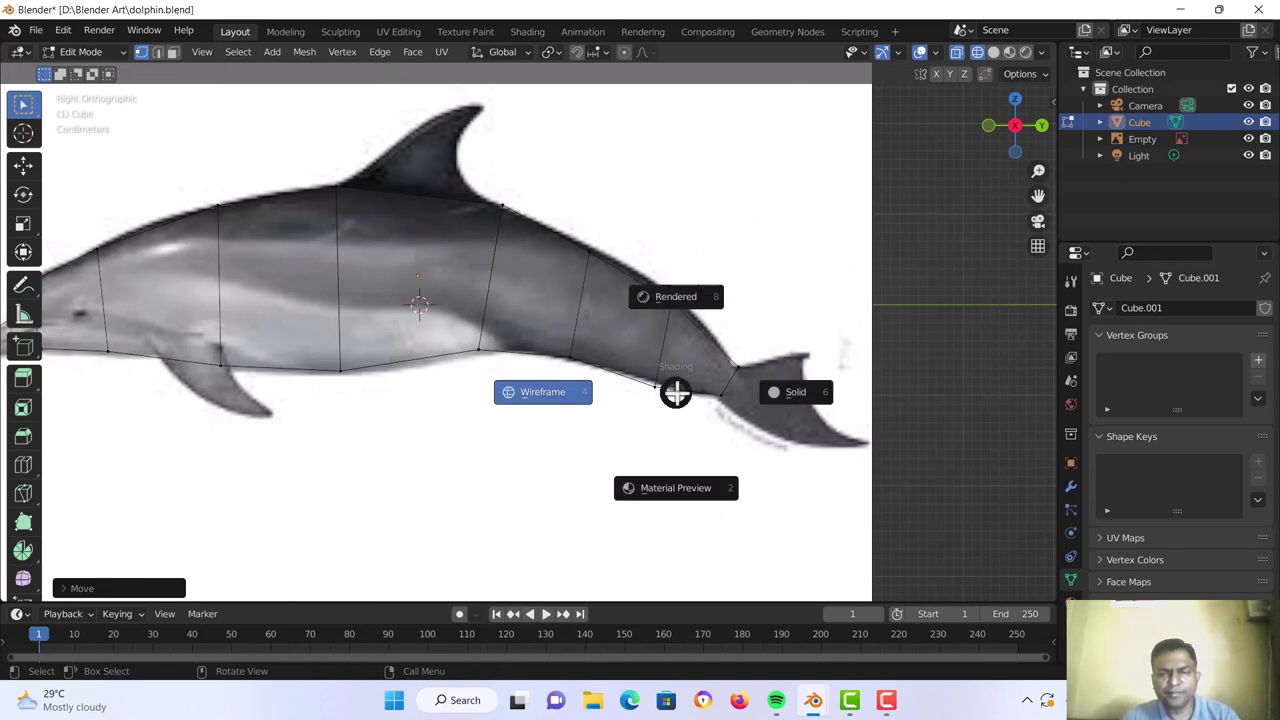
left_click(777, 390)
mouse_move(700, 394)
middle_mouse_down()
mouse_move(608, 380)
mouse_move(608, 391)
middle_mouse_up()
key("3")
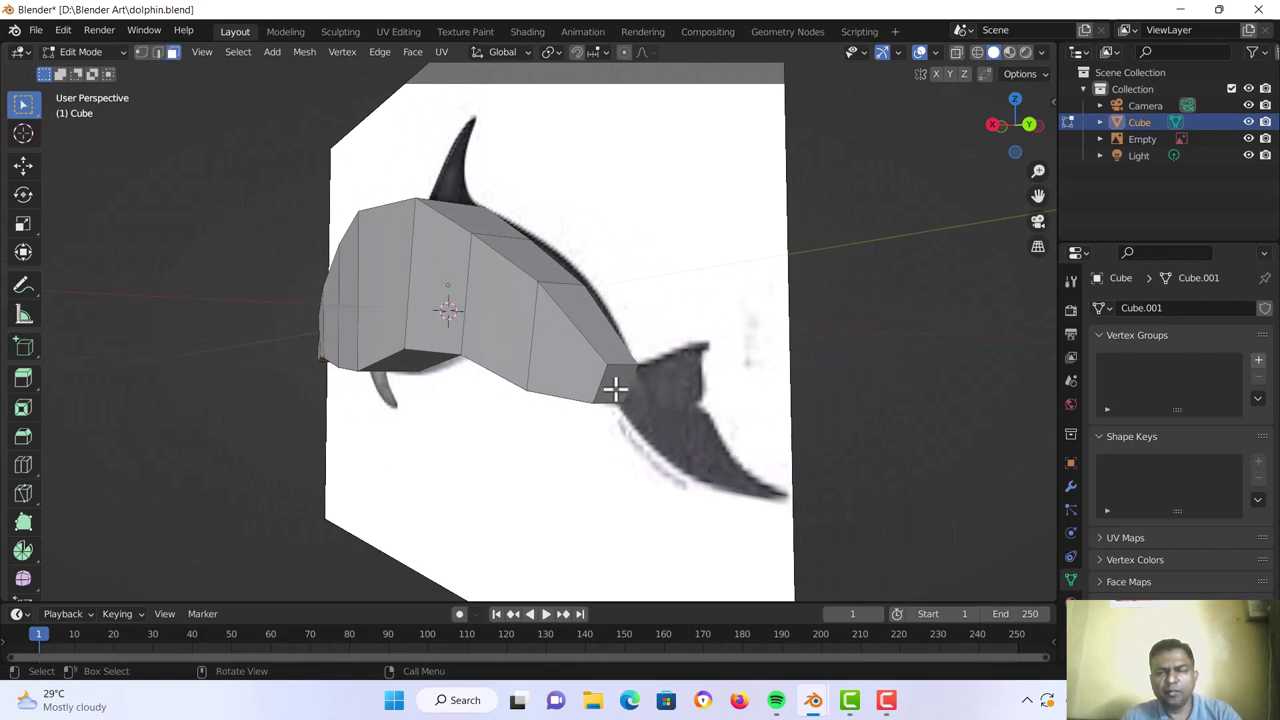
key("KP_3")
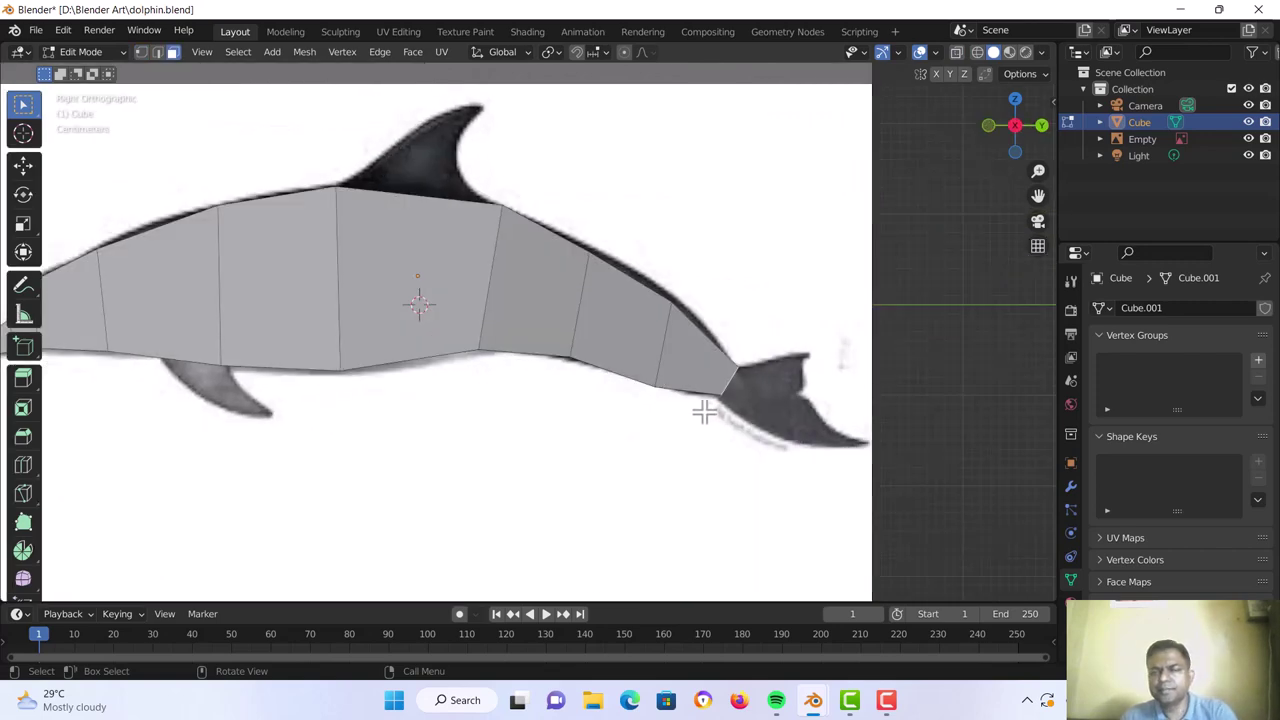
middle_click_drag(772, 430, 612, 410, "shift")
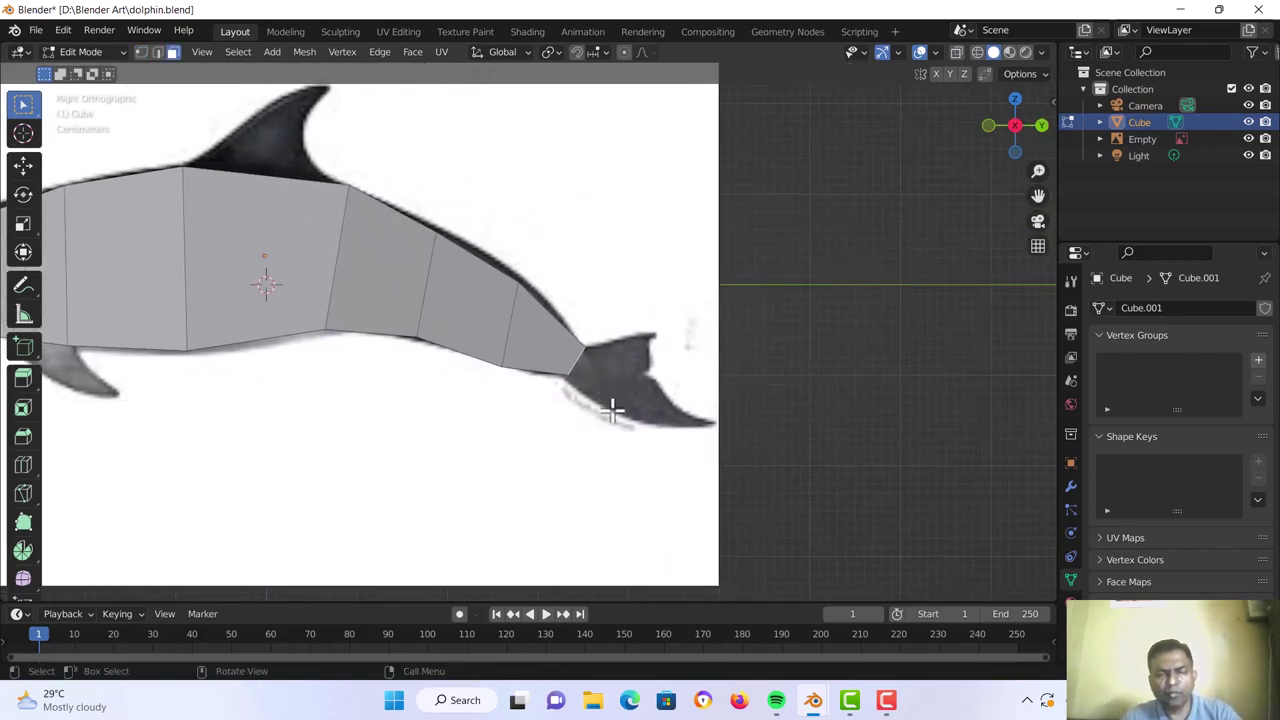
Extrude the tail face into a new segment, then tilt, reposition and shrink its end
key("e")
left_click(699, 432)
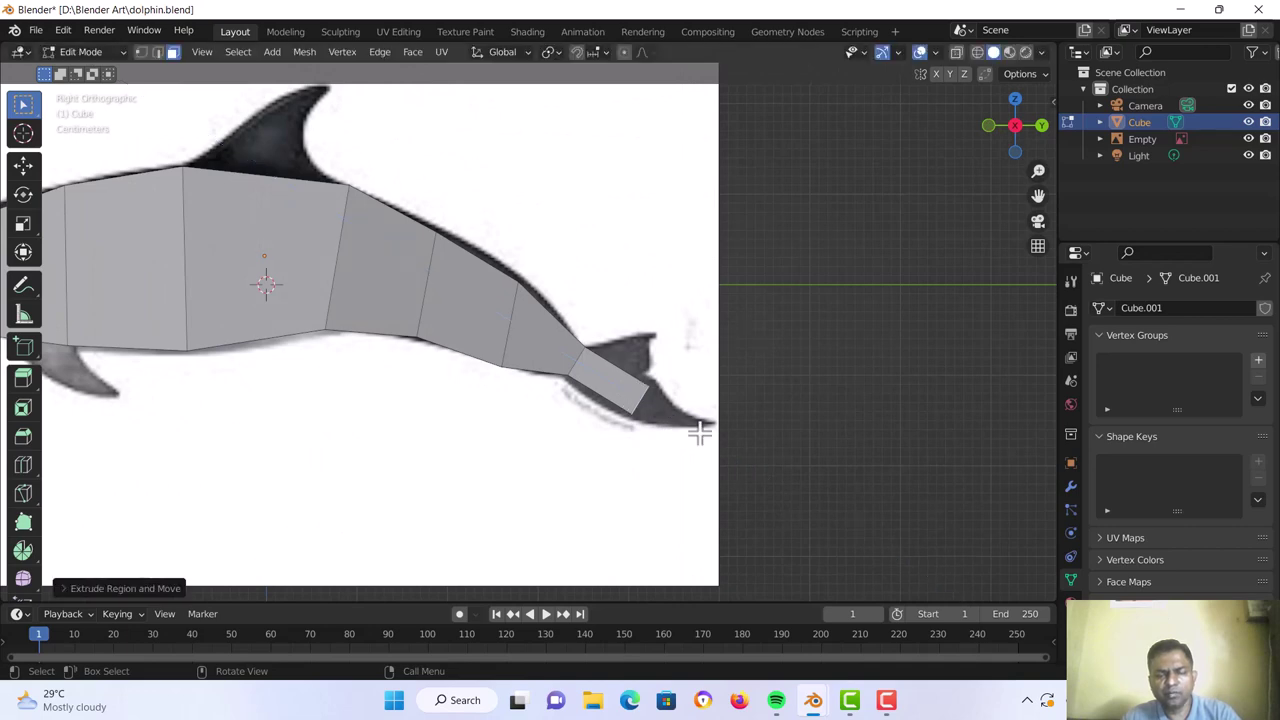
key("r")
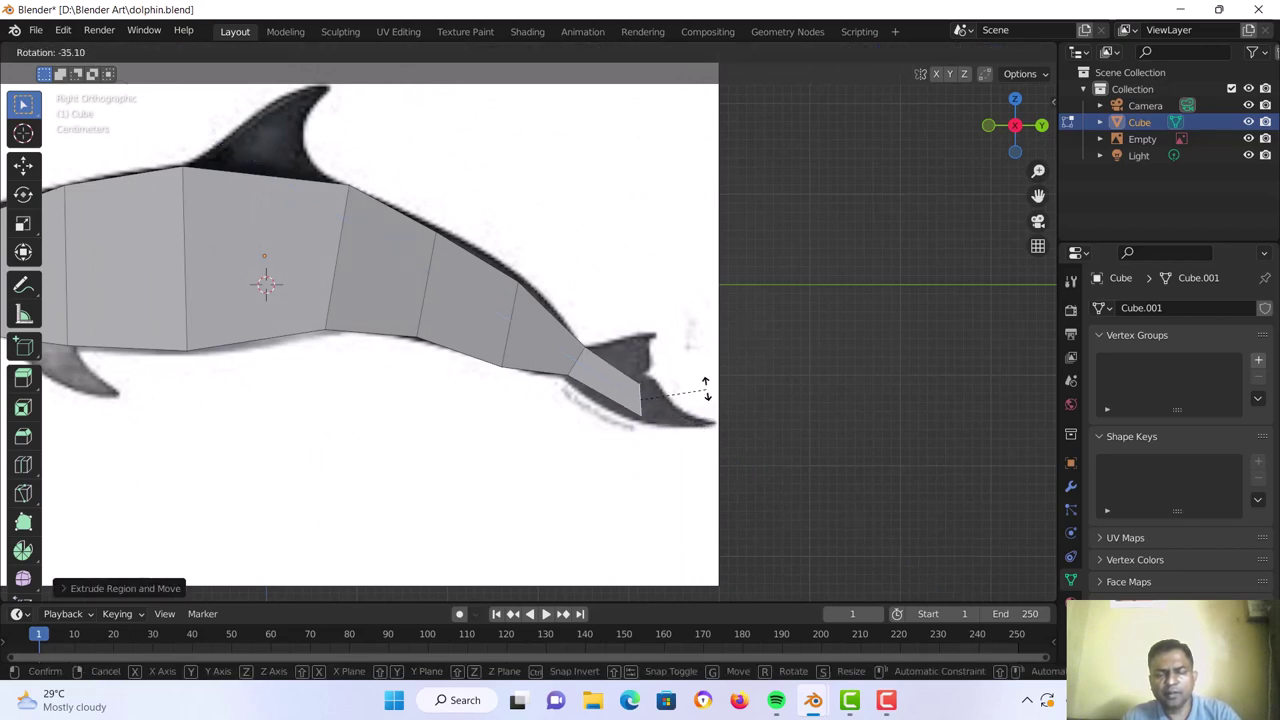
left_click(704, 388)
key("g")
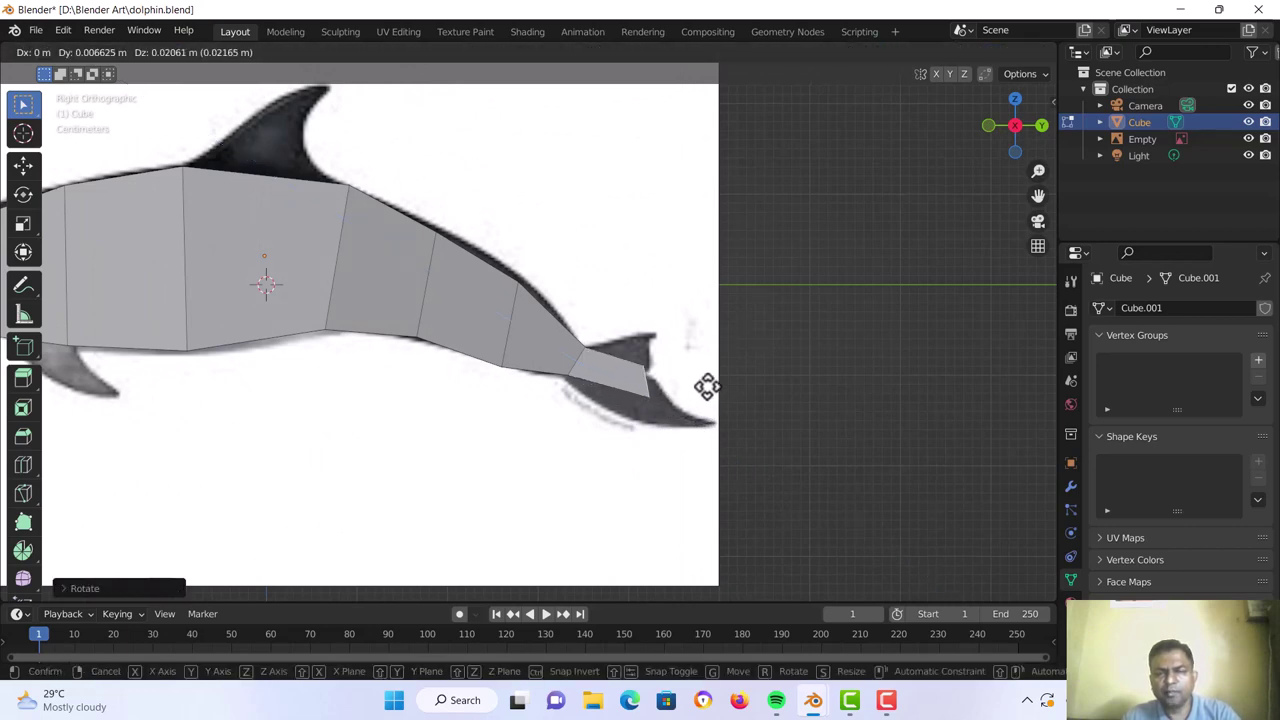
left_click(707, 387)
key("s")
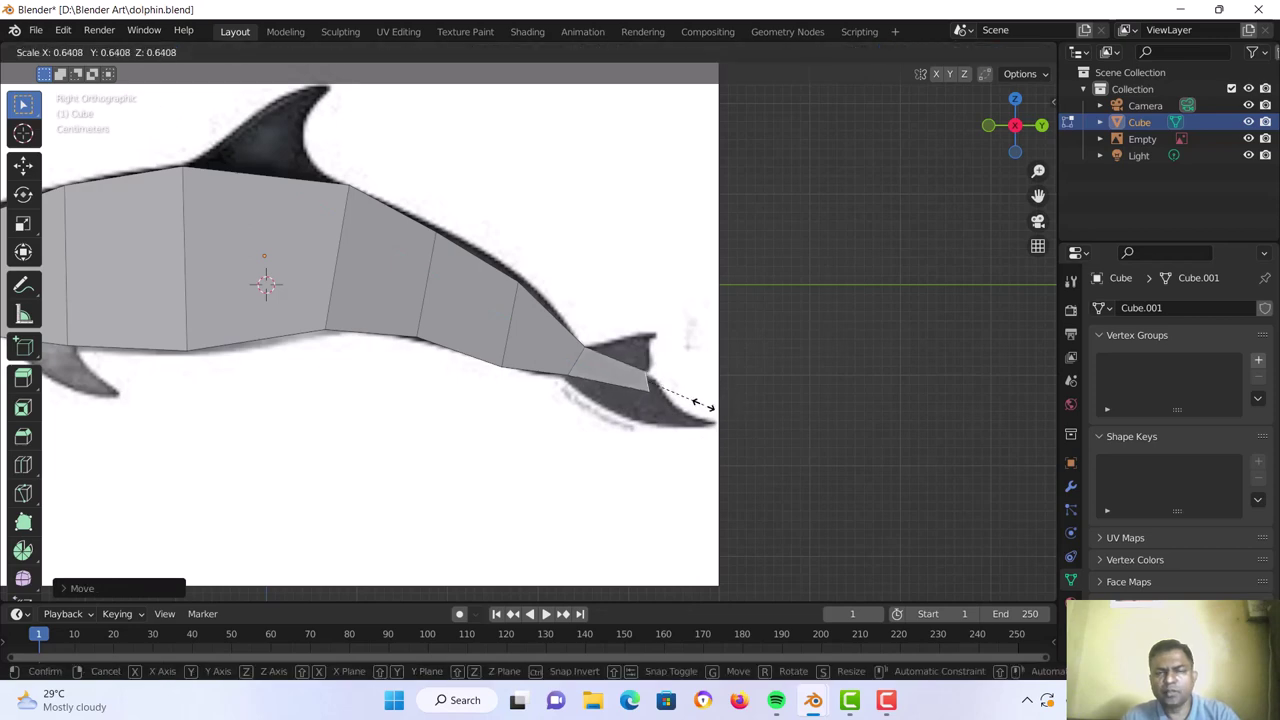
left_click(677, 393)
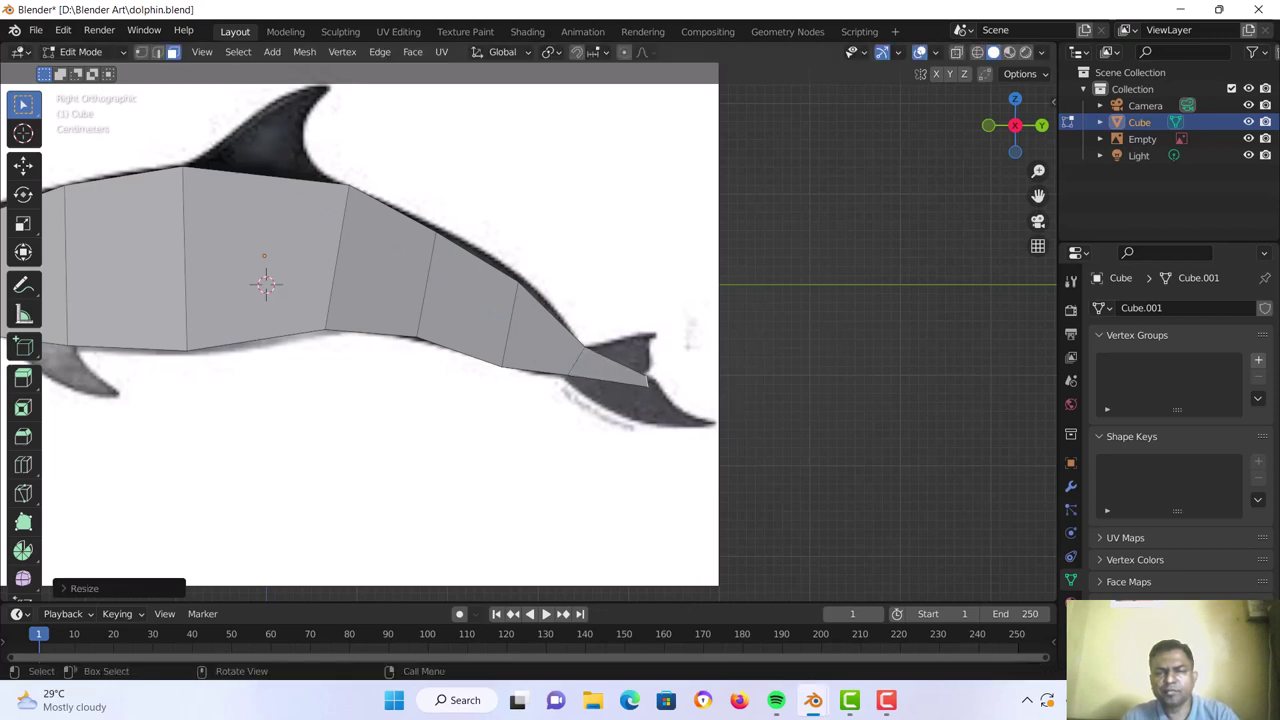
Orbit to inspect the body in perspective and save dolphin.blend
scroll(645, 375, "down", 3)
middle_click_drag(645, 375, 527, 440)
middle_click_drag(478, 460, 573, 421)
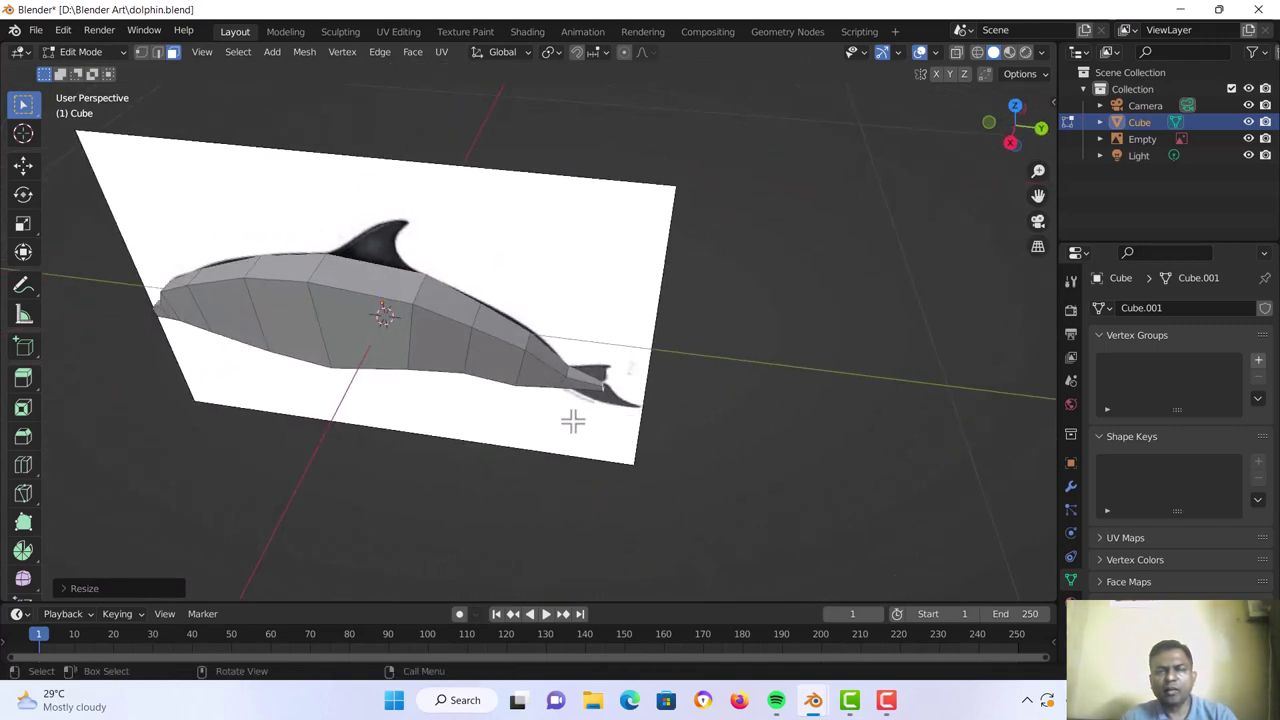
middle_click_drag(441, 359, 630, 302)
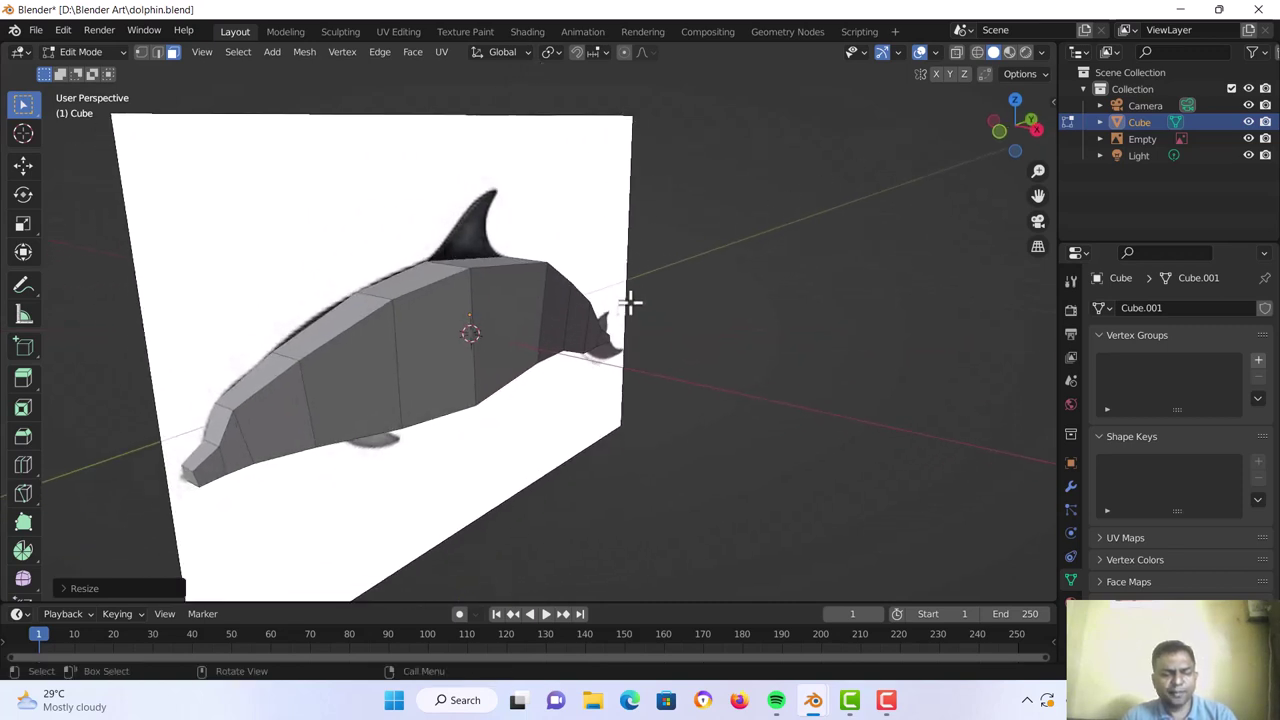
key("ctrl+s")
middle_click_drag(625, 301, 673, 366)
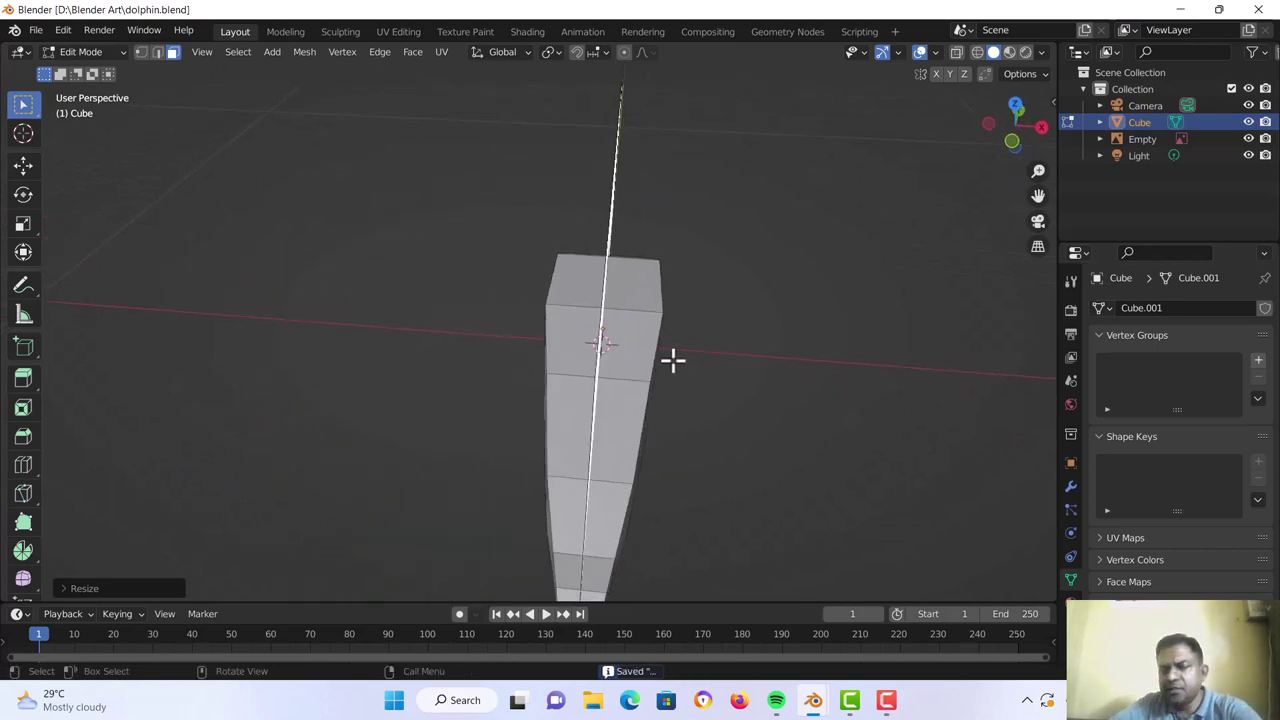
In Top view, add a Ctrl+R loop cut running lengthwise down the body's centre
key("KP_7")
scroll(671, 363, "down", 2)
middle_click_drag(634, 417, 585, 363, "shift")
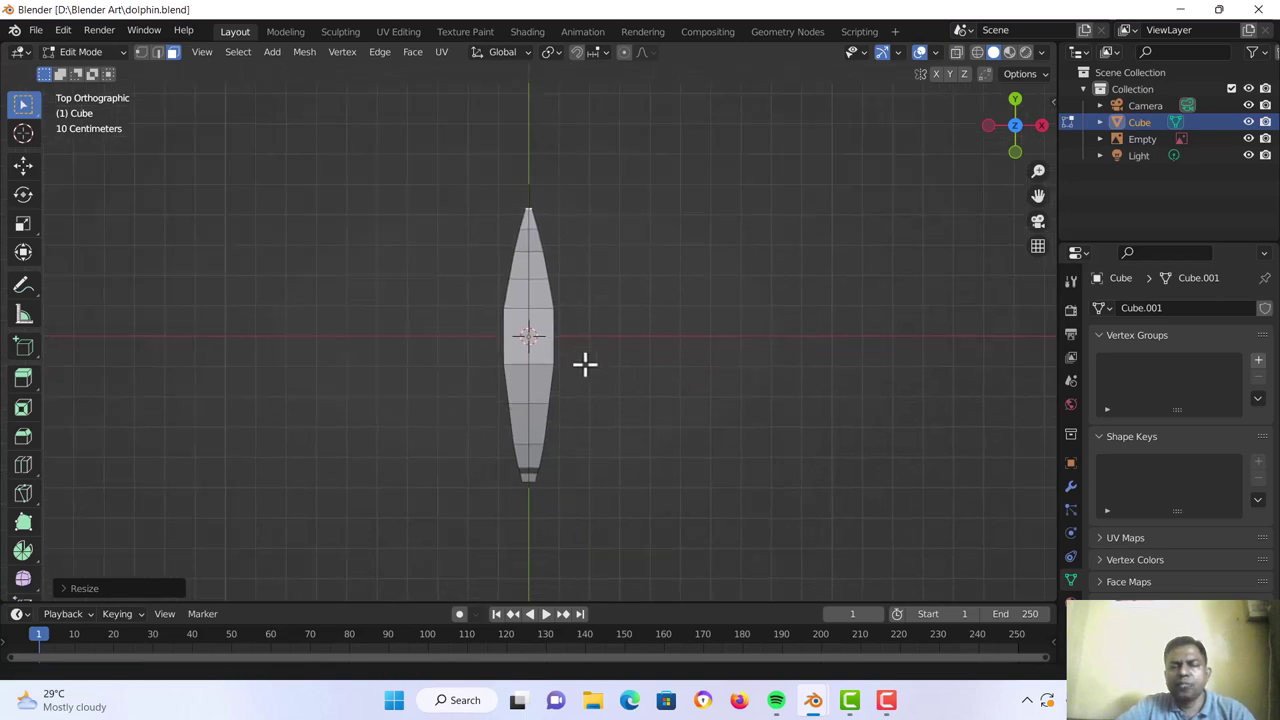
scroll(557, 364, "up", 2)
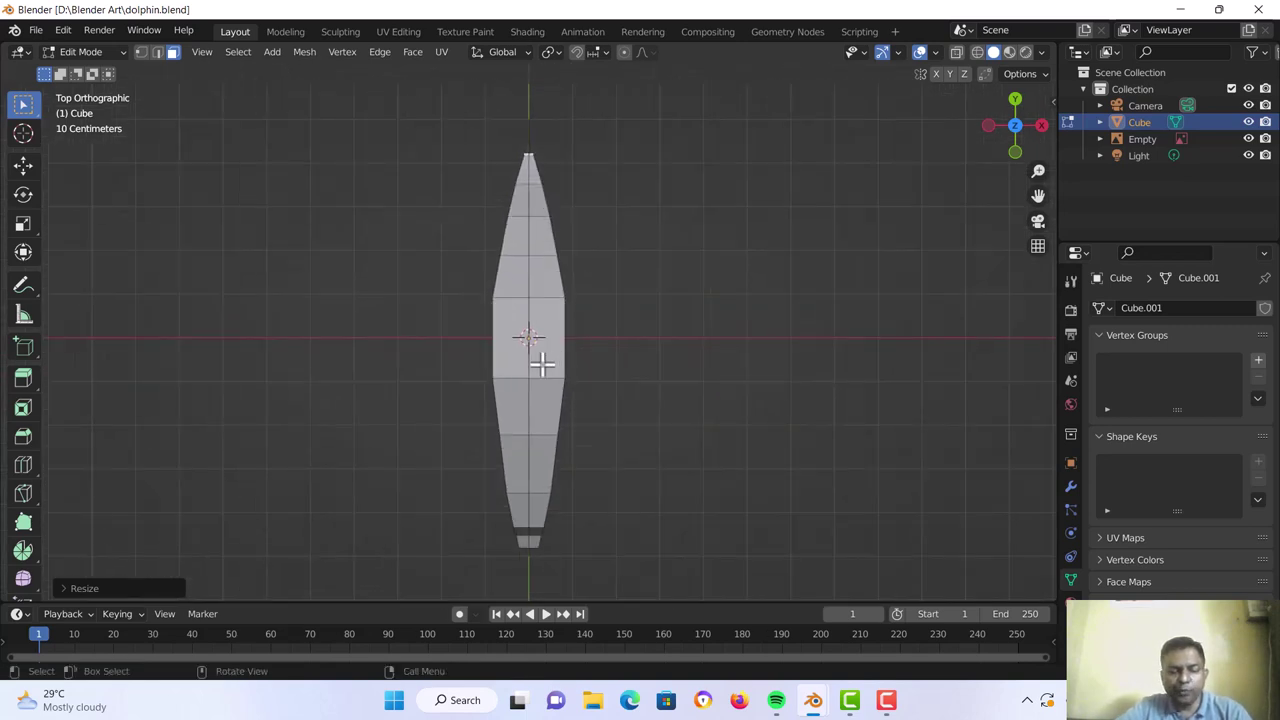
key("ctrl+r")
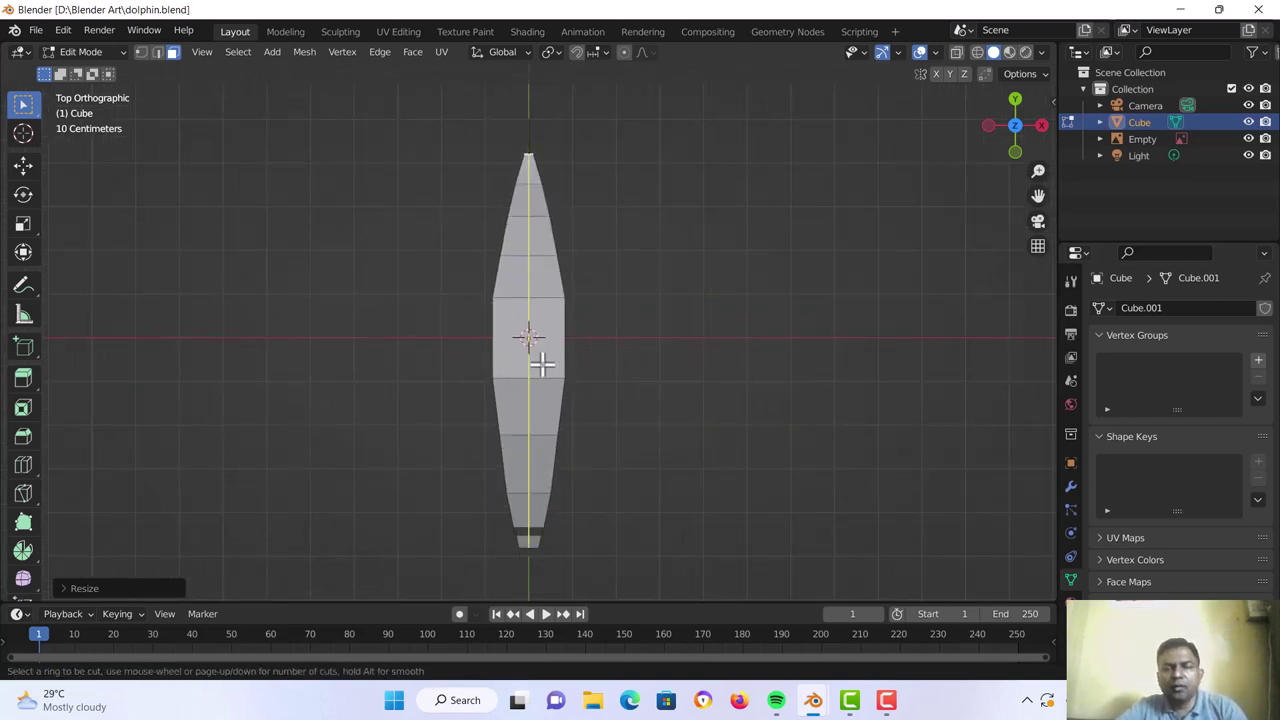
left_click(541, 363)
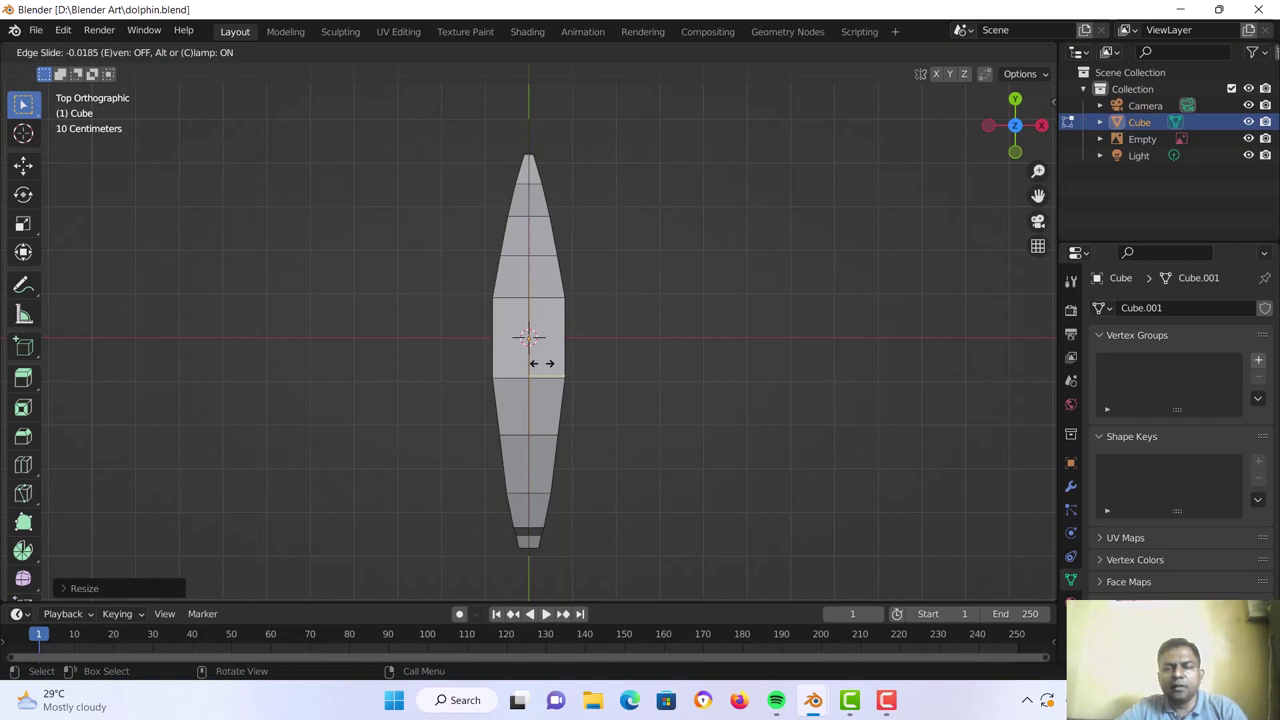
left_click(541, 363)
middle_click_drag(600, 380, 545, 289)
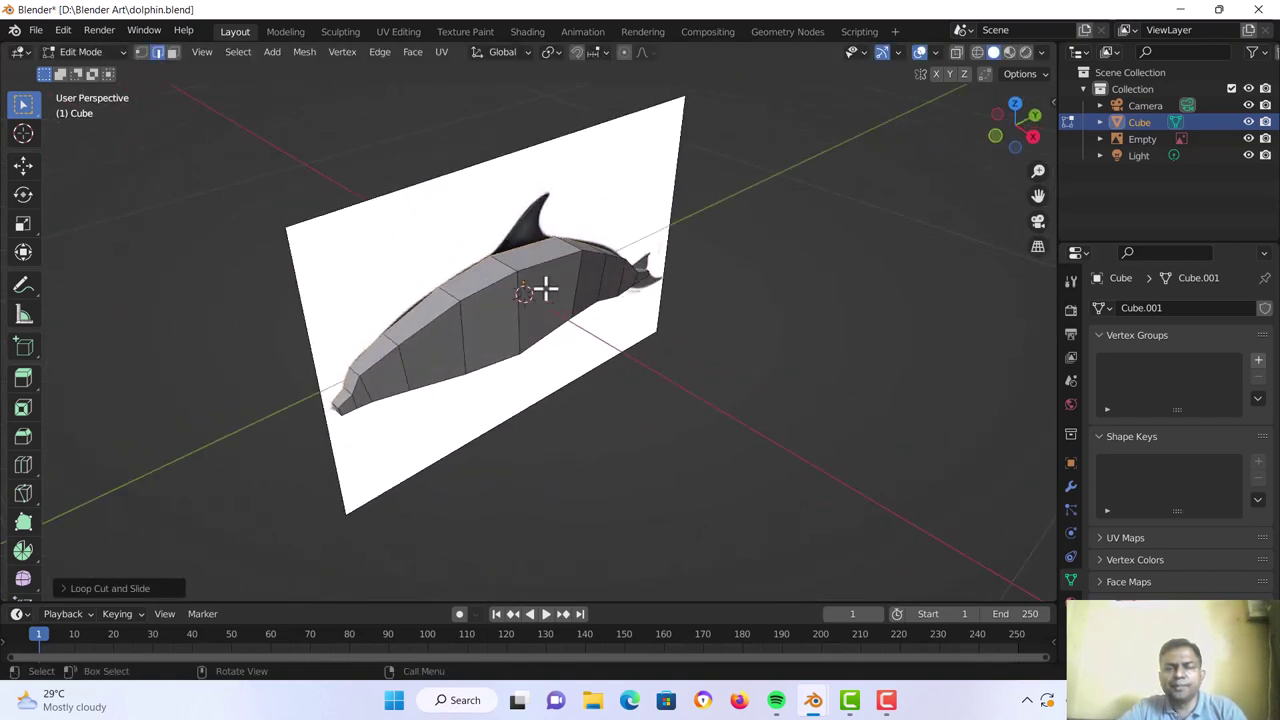
middle_click_drag(644, 391, 681, 307)
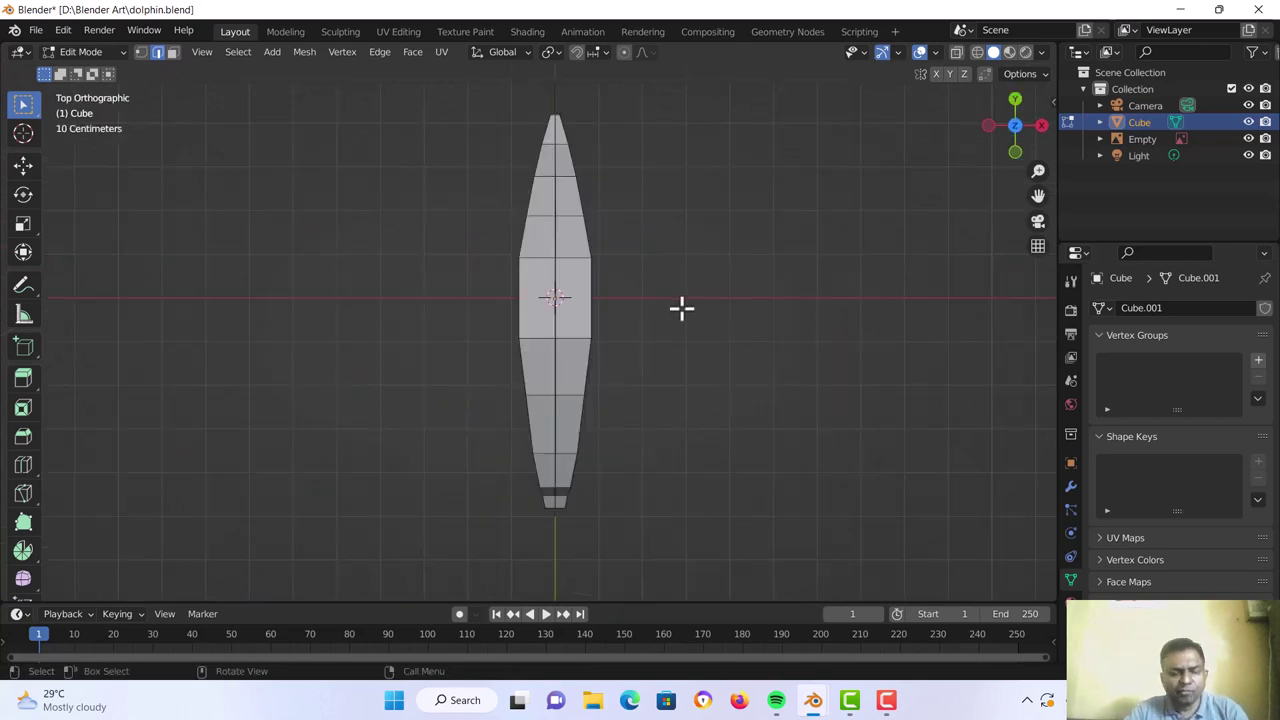
In wireframe Top view, box-select all vertices of the body's left half
key("z")
left_click(574, 307)
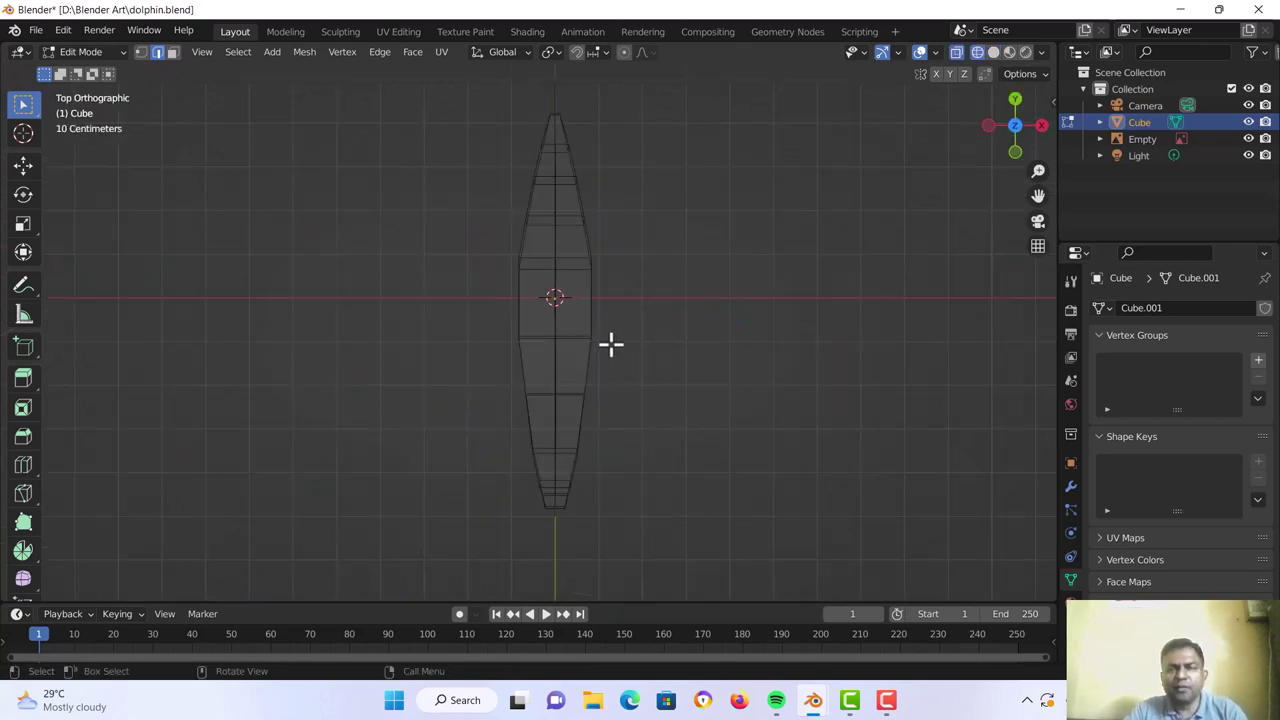
middle_click_drag(634, 363, 681, 405, "shift")
scroll(540, 337, "down", 3)
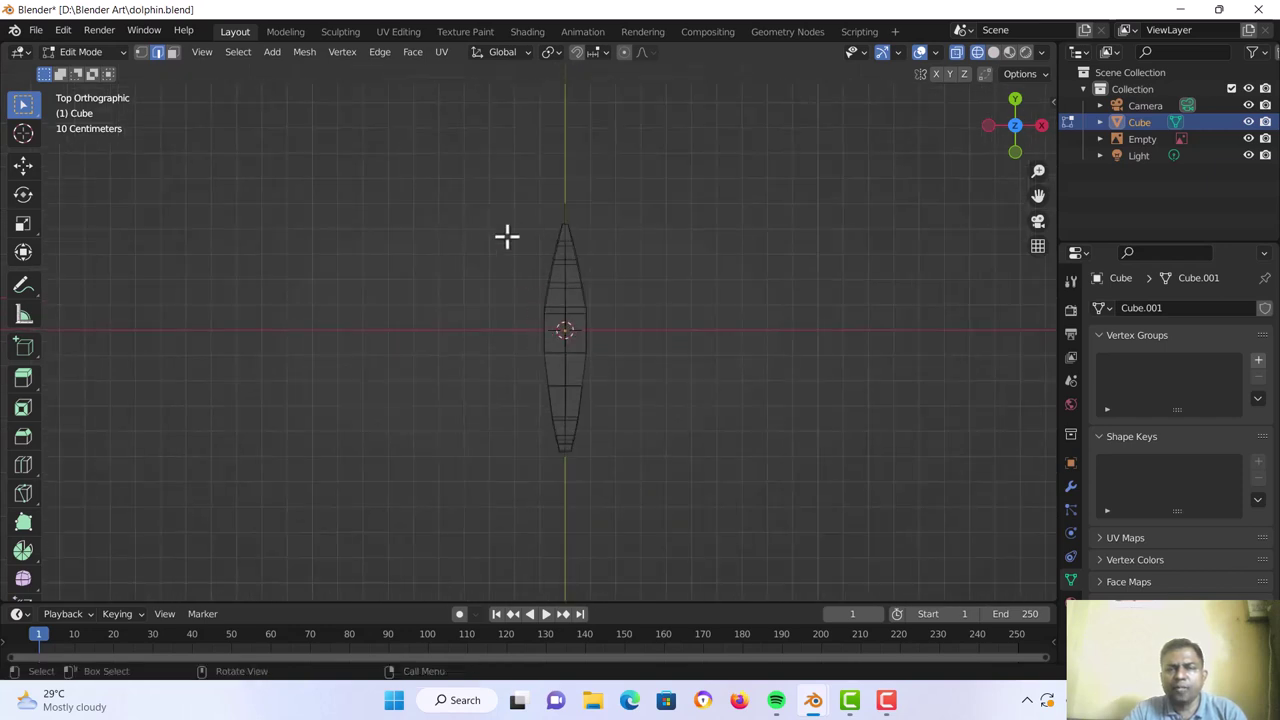
left_click_drag(489, 192, 566, 484)
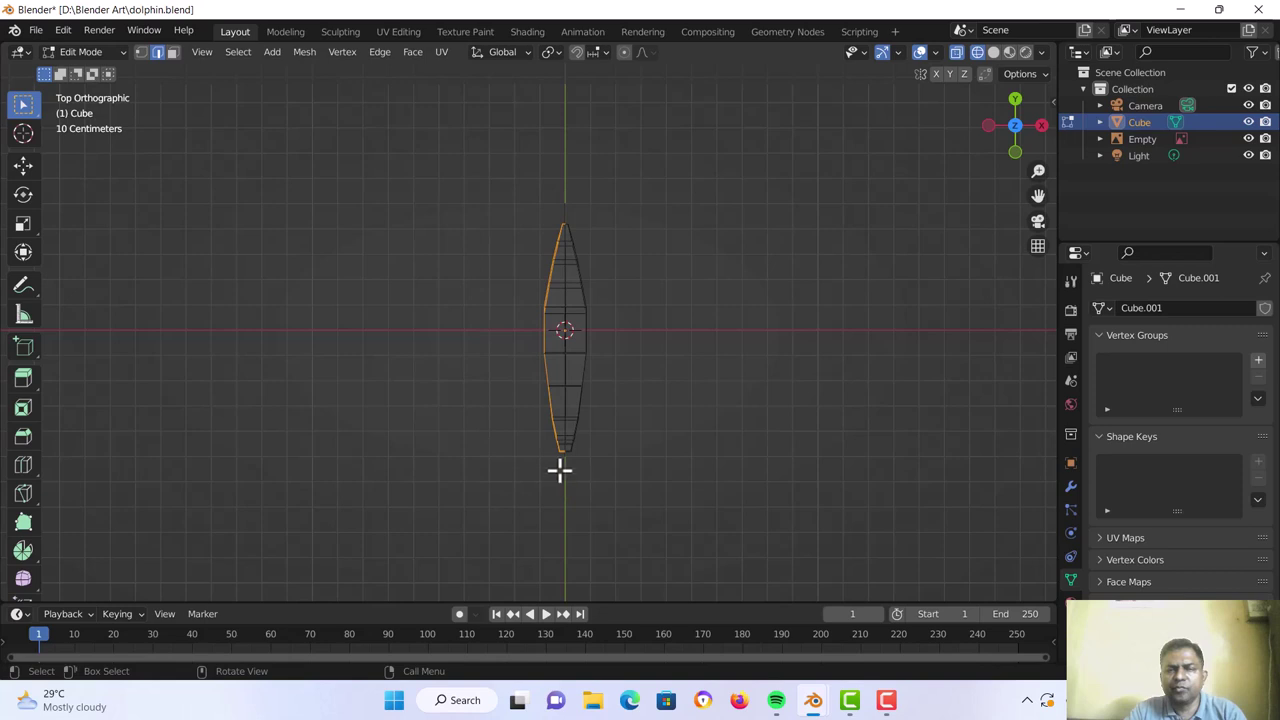
scroll(461, 178, "up", 2)
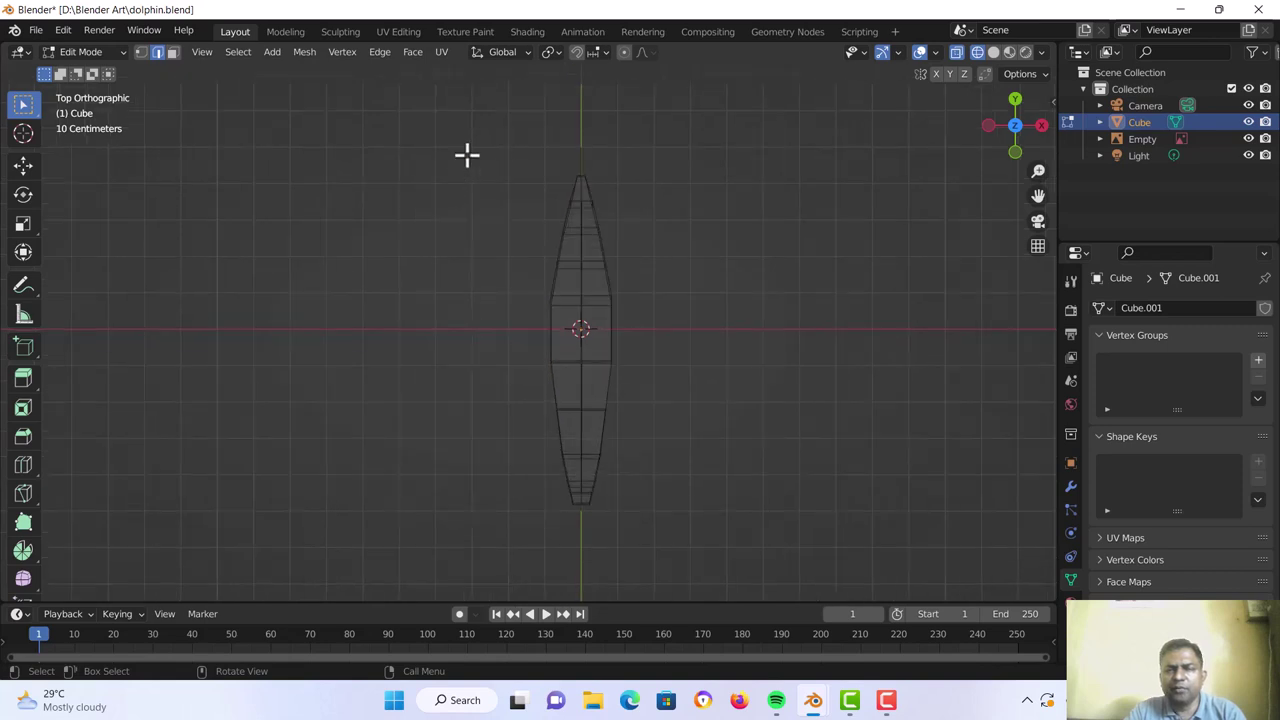
left_click_drag(468, 152, 558, 470)
left_click_drag(466, 148, 586, 514)
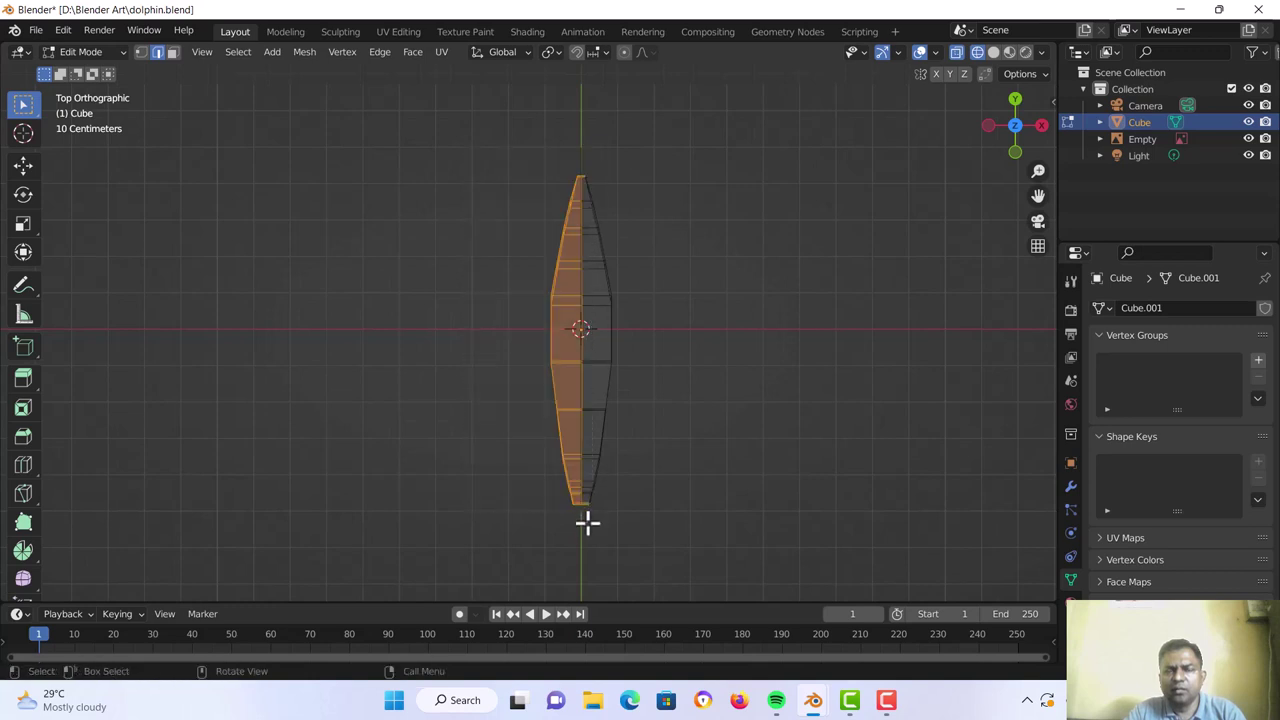
left_click(500, 392)
left_click_drag(489, 154, 586, 518)
Return to Solid shading, check the selected half, and bring up the Delete menu
middle_click_drag(532, 432, 546, 306)
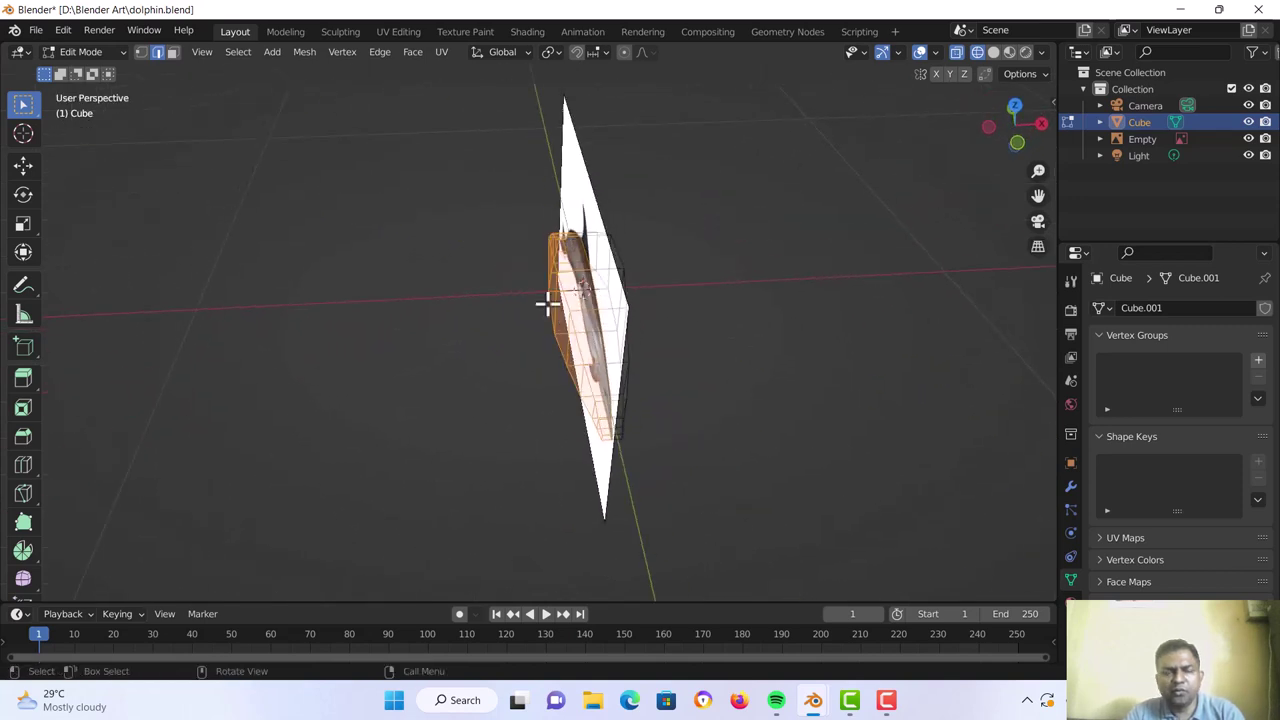
key("z")
left_click(667, 301)
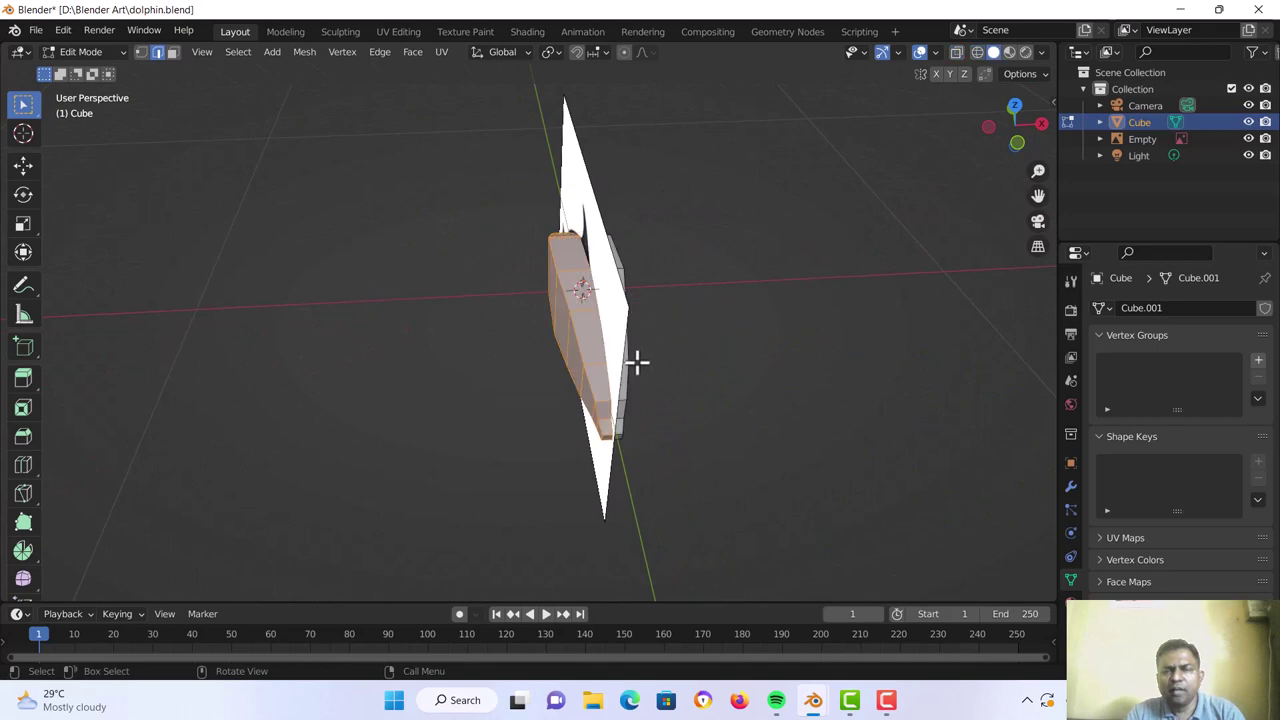
mouse_move(634, 363)
middle_mouse_down()
mouse_move(571, 391)
mouse_move(547, 385)
mouse_move(474, 177)
mouse_move(375, 179)
mouse_move(271, 263)
mouse_move(258, 316)
mouse_move(357, 331)
mouse_move(334, 346)
mouse_move(600, 354)
mouse_move(741, 320)
middle_mouse_up()
key("a")
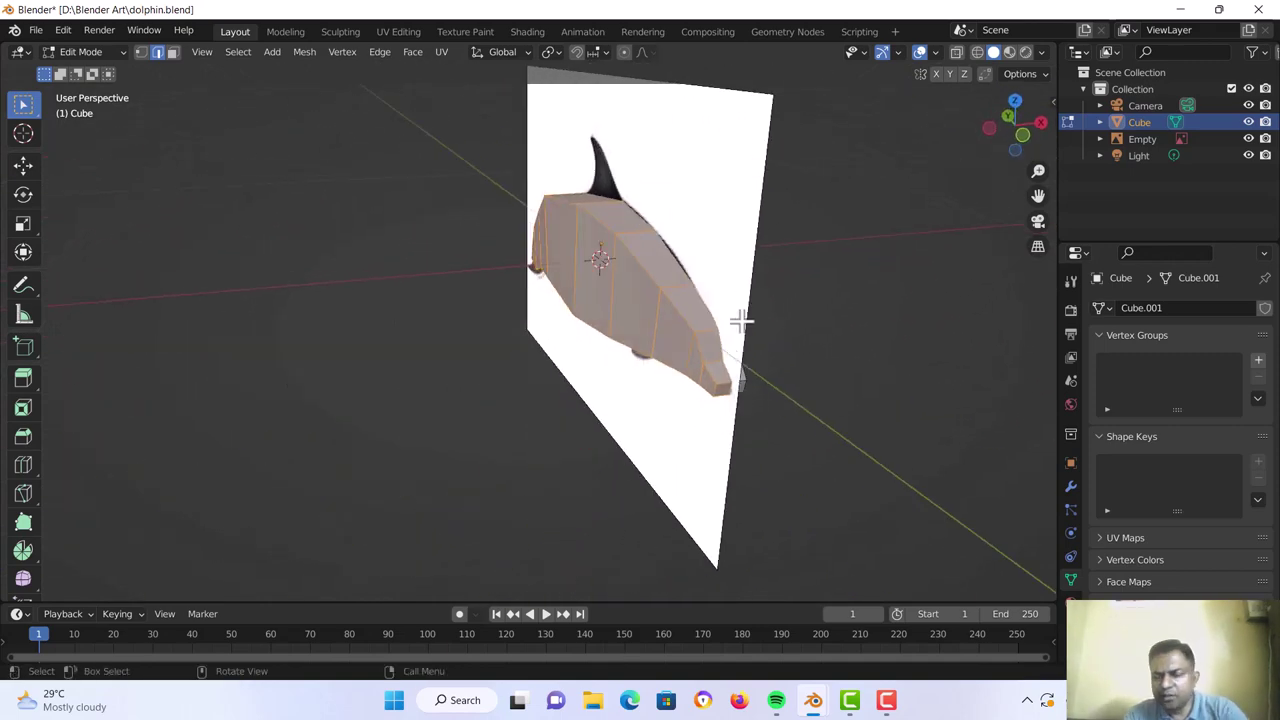
key("x")
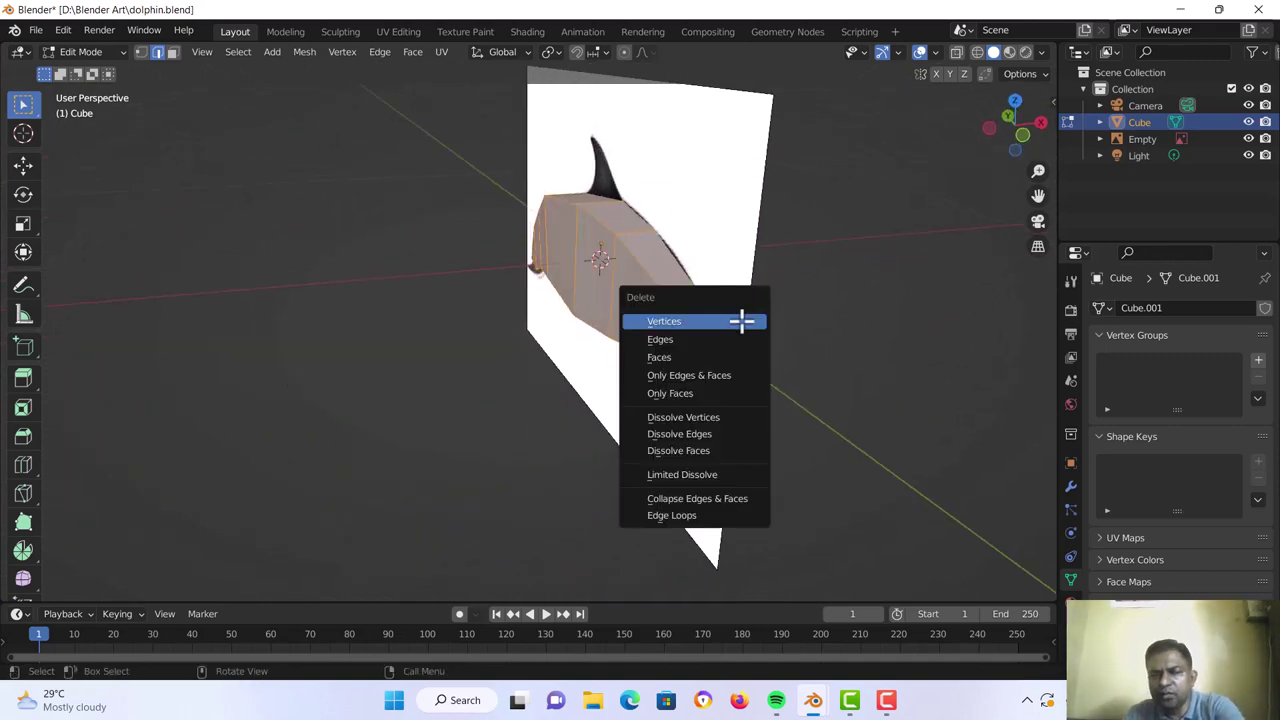
Delete the selected half's faces, hide the reference Empty, and return to Object Mode
left_click(670, 356)
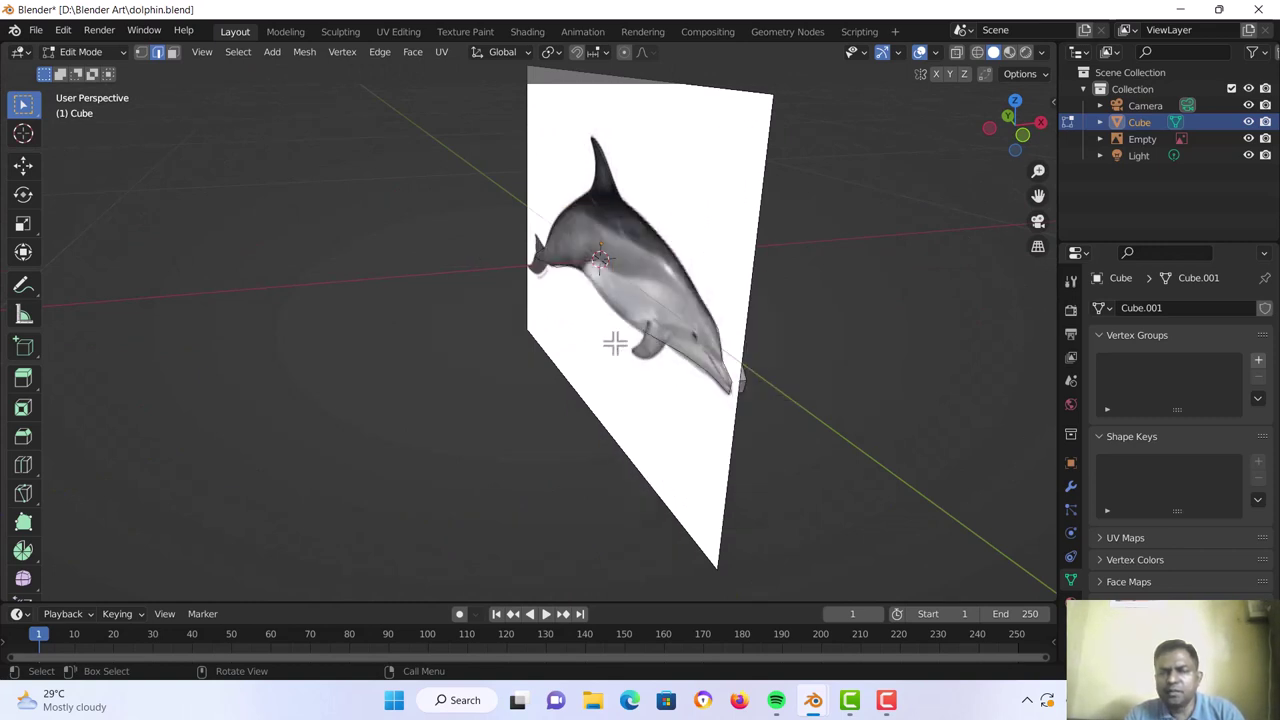
middle_click_drag(614, 343, 695, 326)
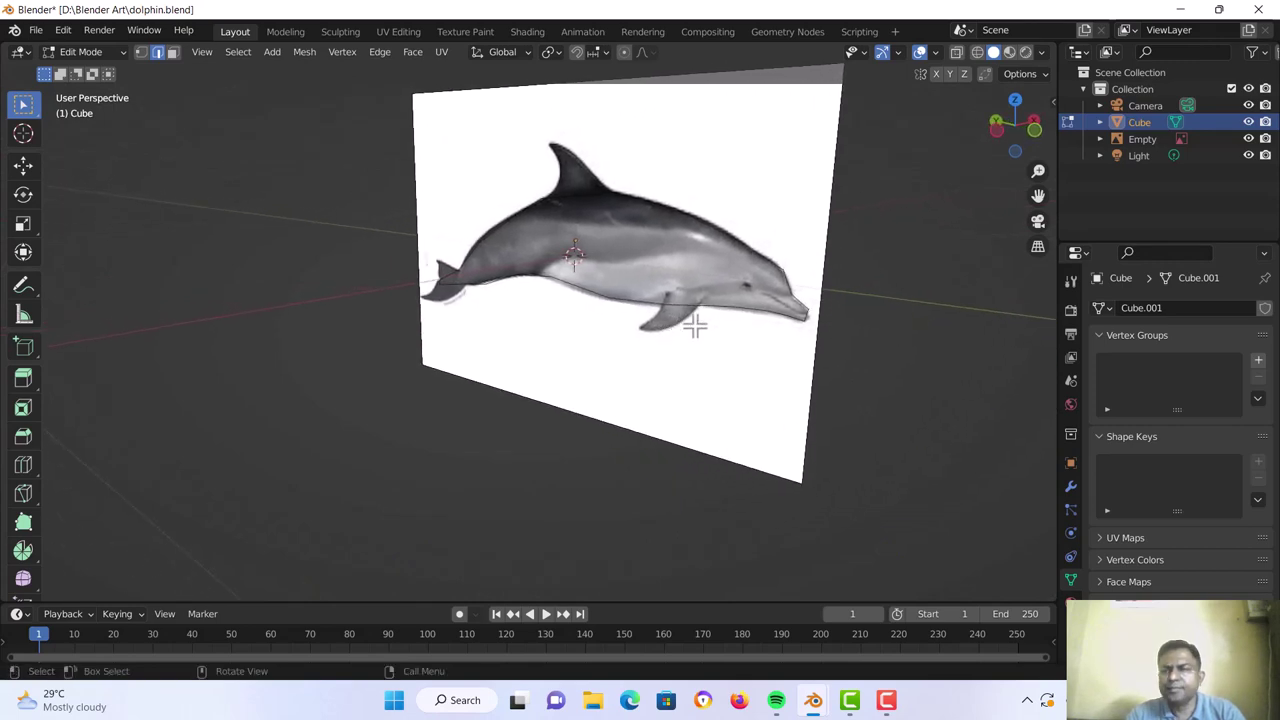
left_click(1248, 139)
middle_click_drag(880, 210, 683, 232)
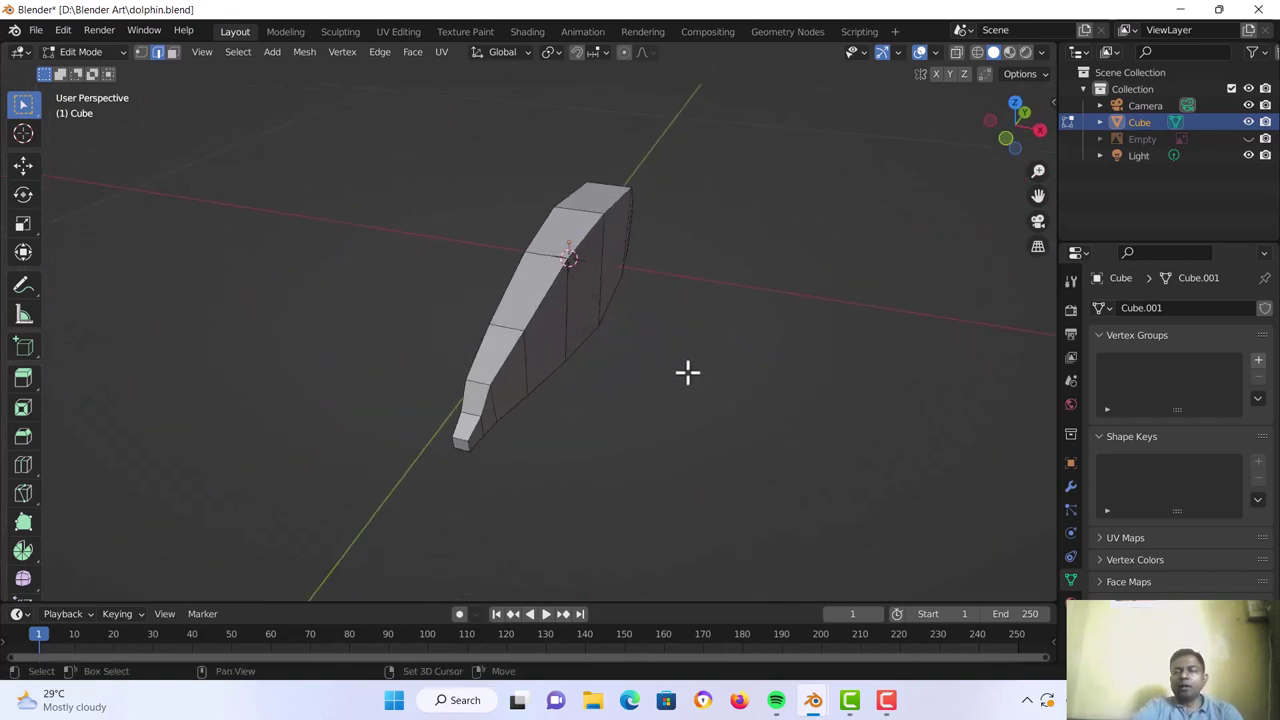
mouse_move(687, 372)
middle_mouse_down()
mouse_move(683, 391)
mouse_move(706, 306)
mouse_move(737, 300)
mouse_move(704, 313)
mouse_move(684, 362)
middle_mouse_up()
key("Tab")
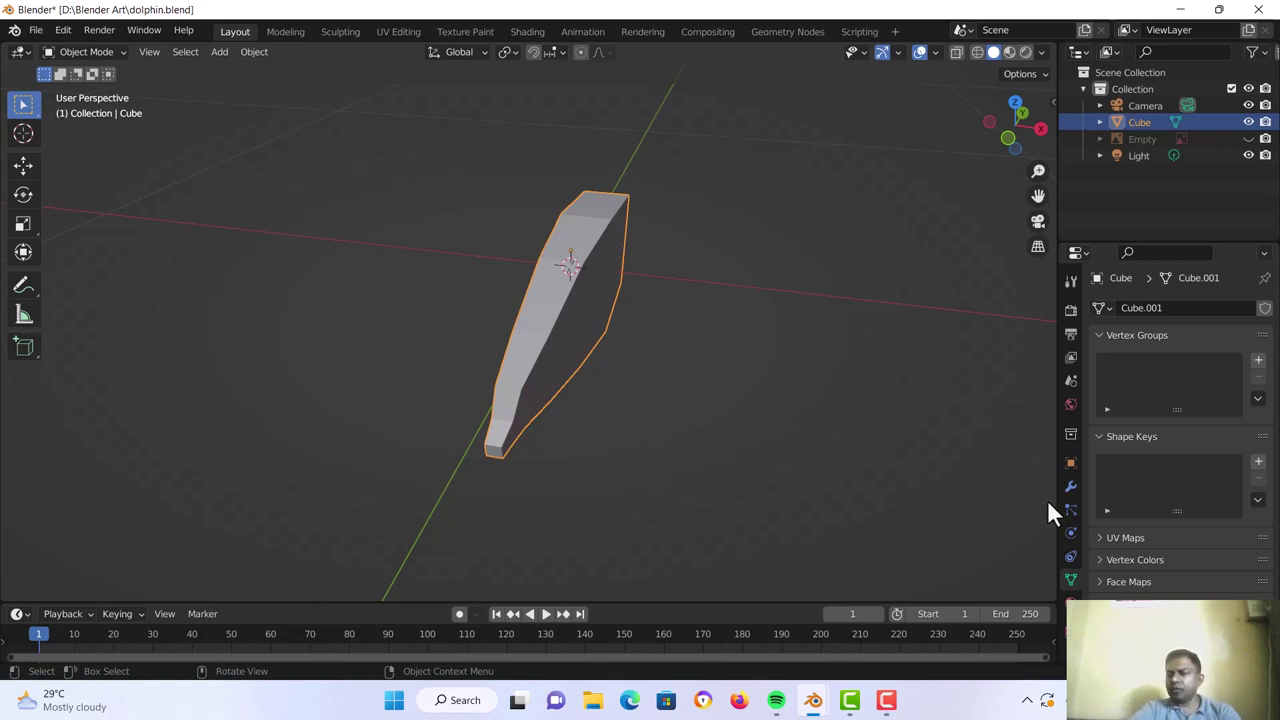
Add an X-axis Mirror modifier with 0.056 m merge distance, then save dolphin.blend
left_click(1068, 484)
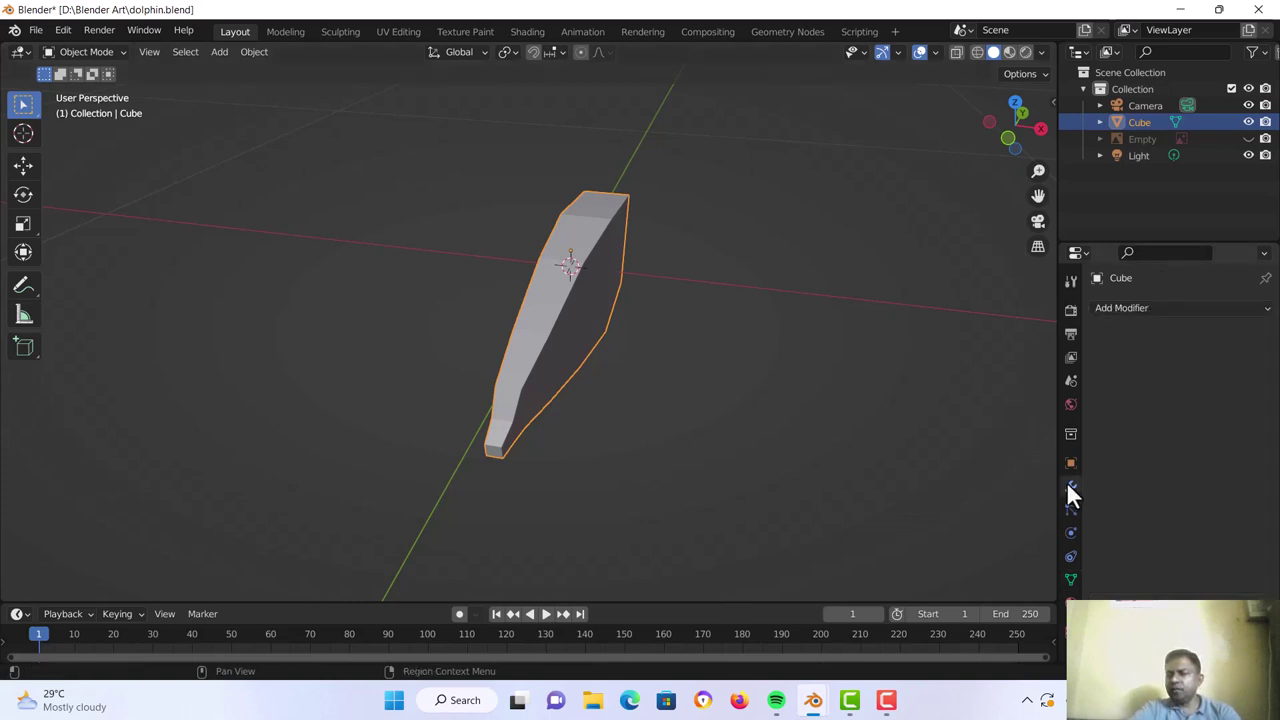
left_click(1134, 307)
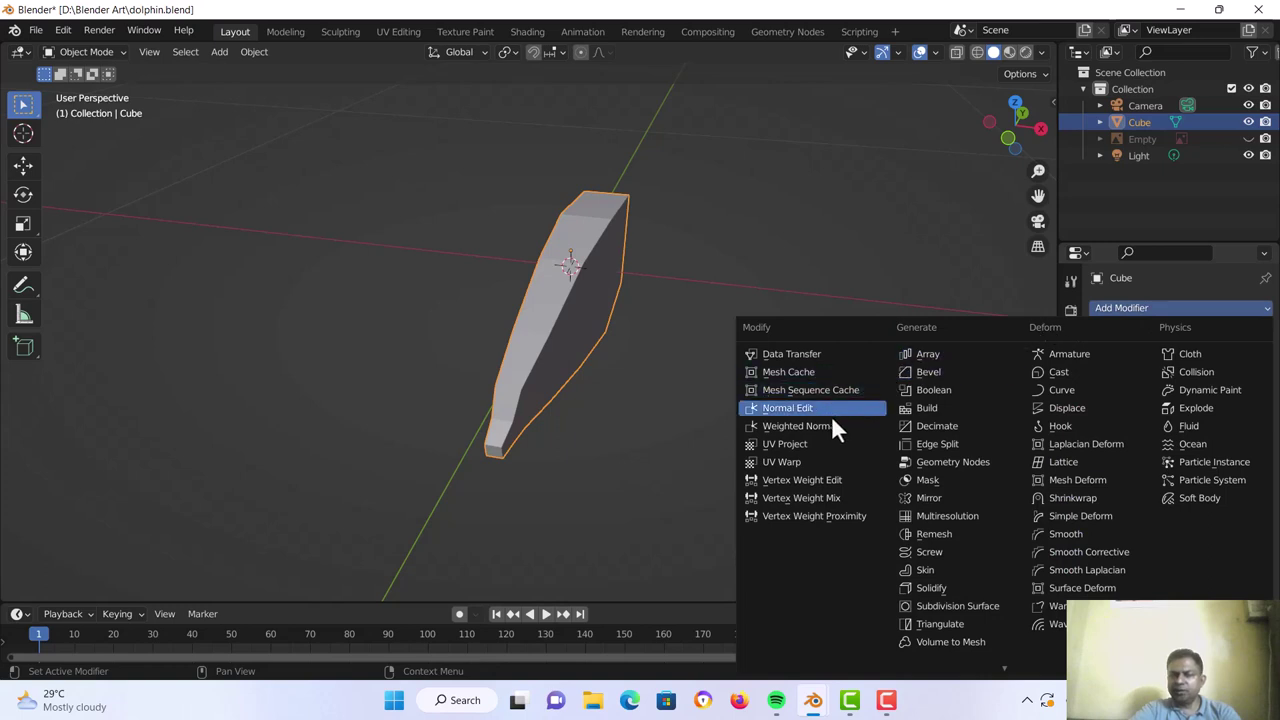
left_click(935, 498)
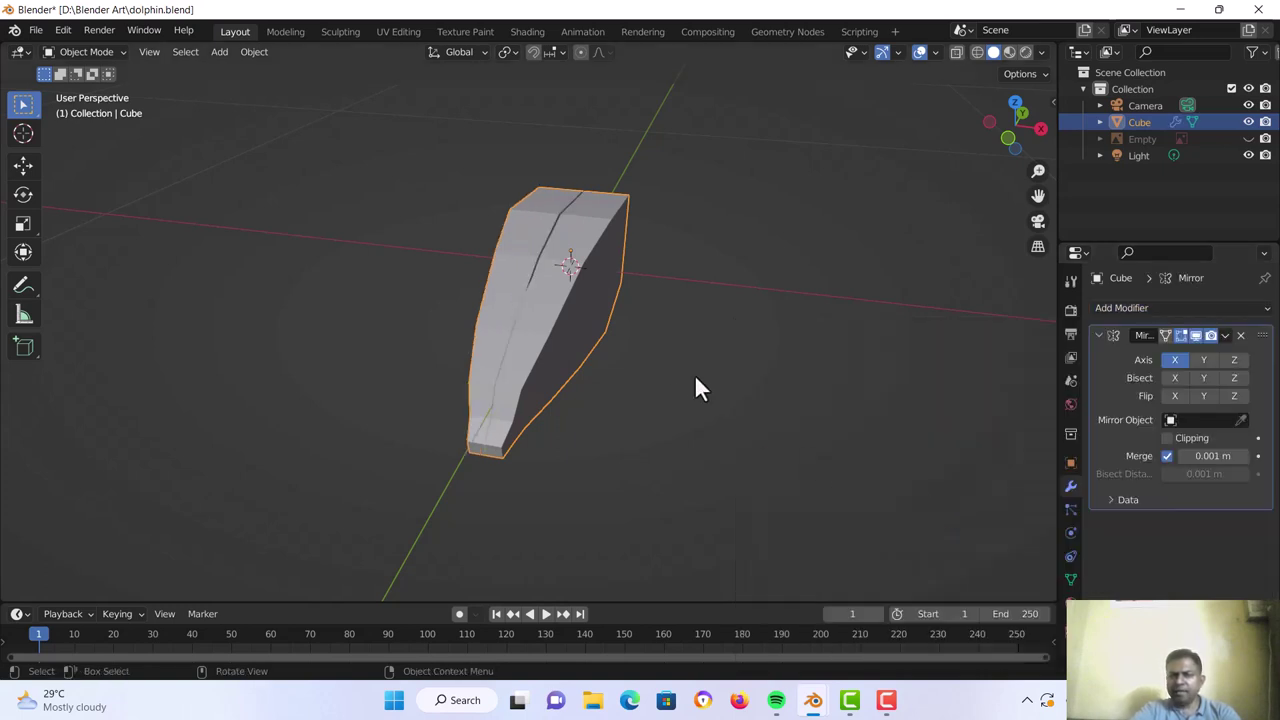
middle_click_drag(697, 388, 528, 472)
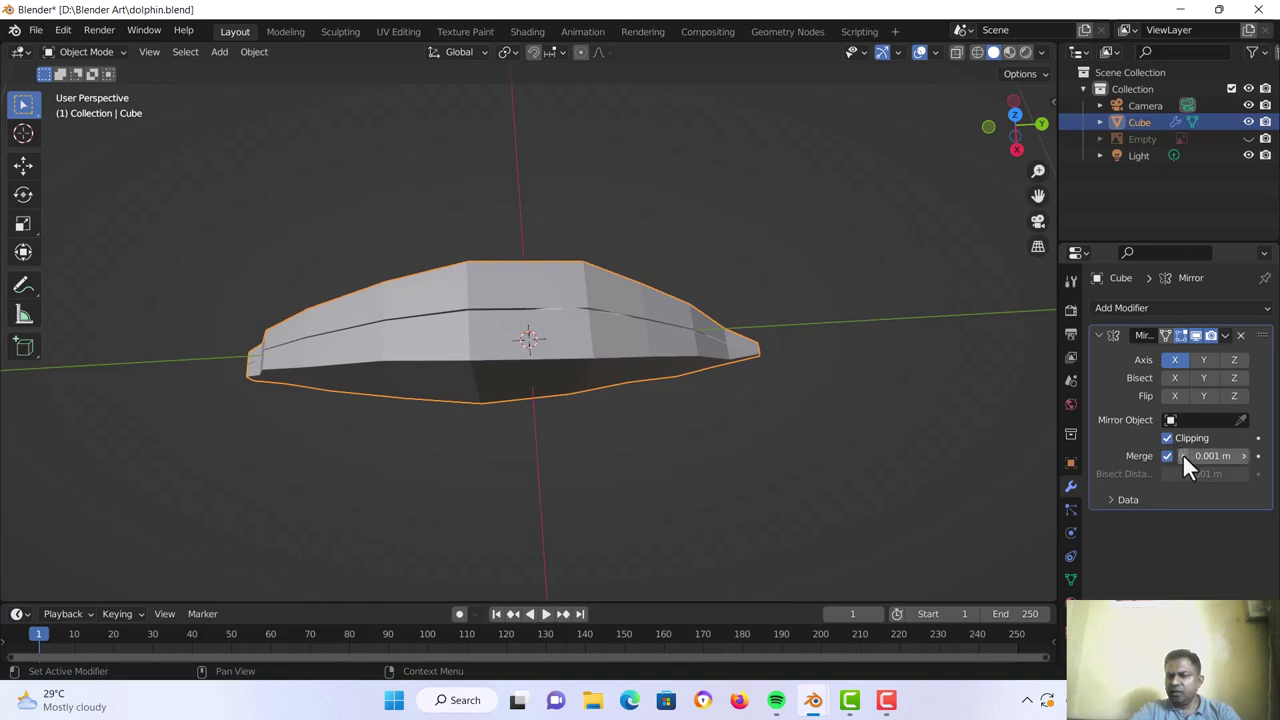
middle_click_drag(562, 392, 543, 414)
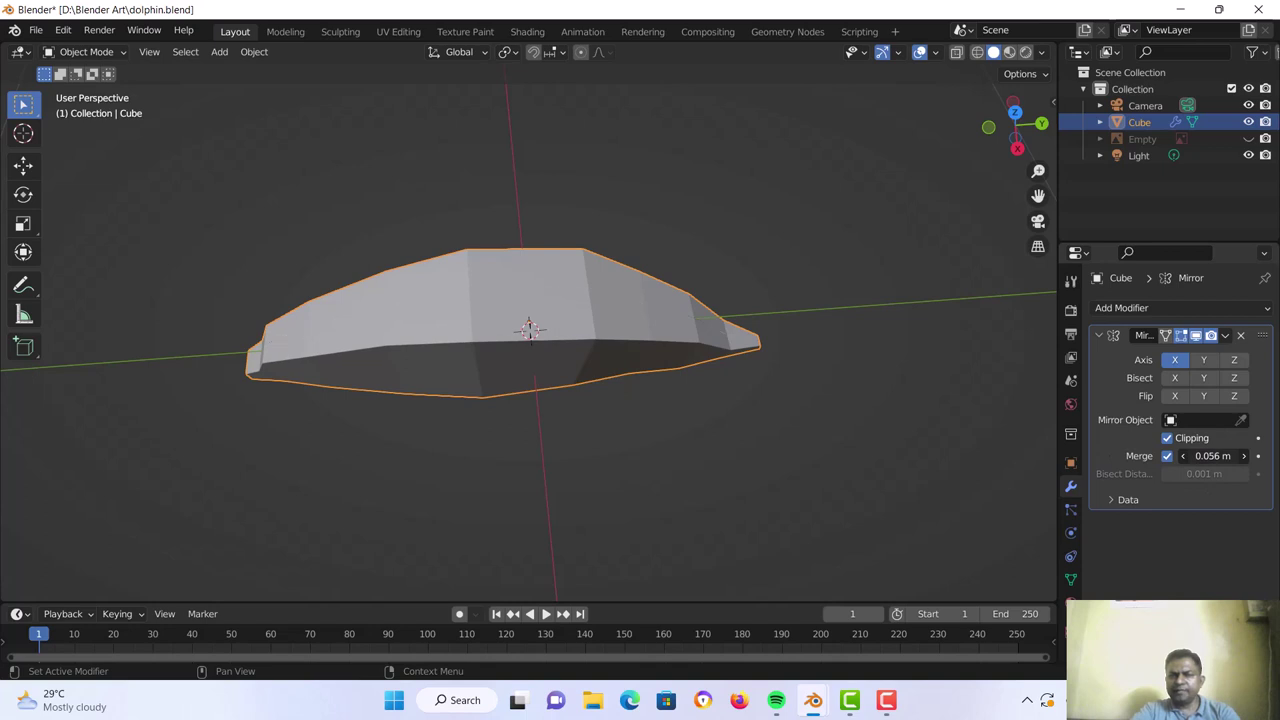
middle_click_drag(610, 448, 562, 292)
key("ctrl")
key("ctrl+s")
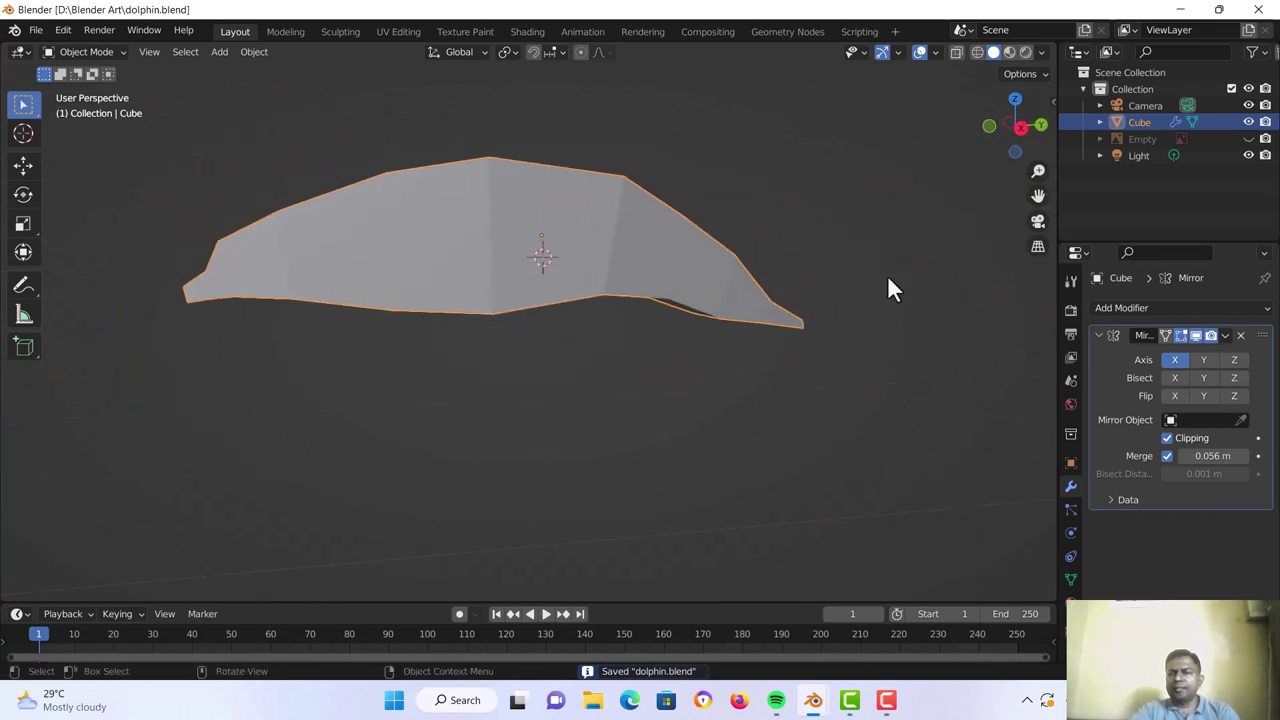
Unhide the Empty's dolphin reference image and view the mesh in wireframe shading over it
left_click(1248, 139)
mouse_move(522, 291)
middle_mouse_down()
mouse_move(517, 344)
mouse_move(534, 295)
mouse_move(575, 258)
mouse_move(494, 318)
middle_mouse_up()
key("z")
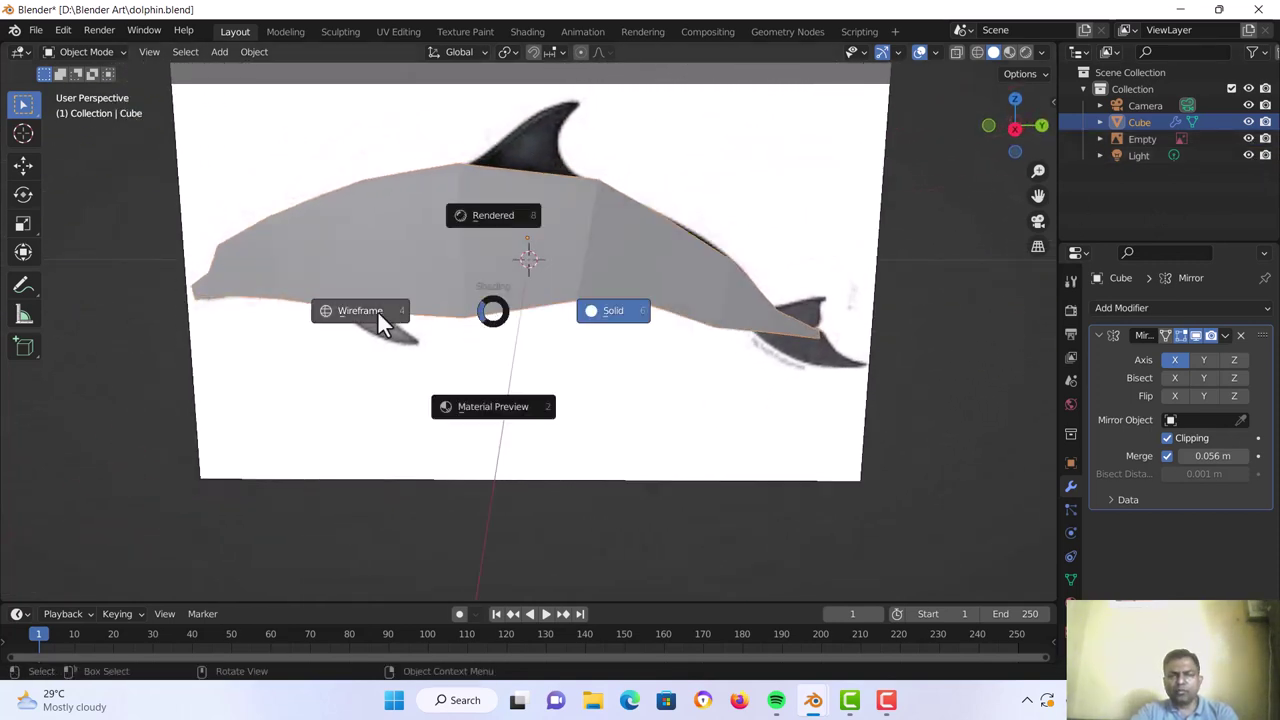
left_click(380, 312)
middle_click_drag(380, 318, 511, 297)
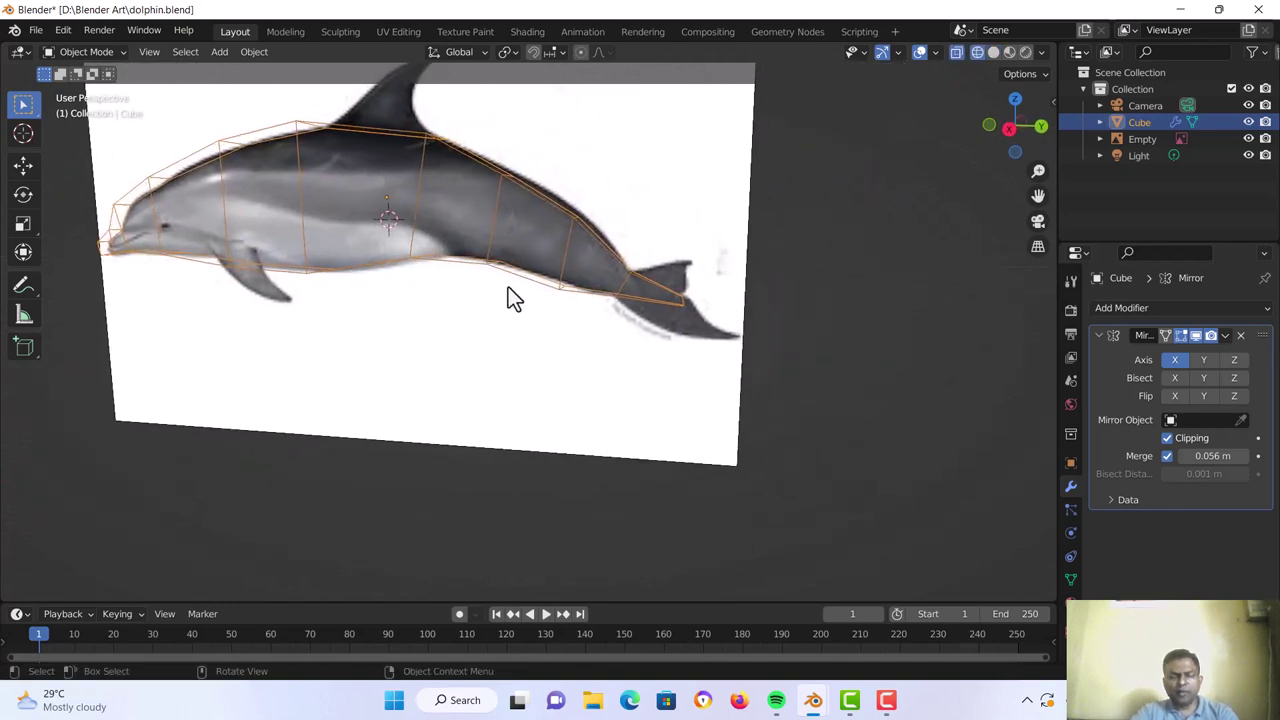
Return to solid shading, enter Edit Mode and extrude the tail-end face outward
key("z")
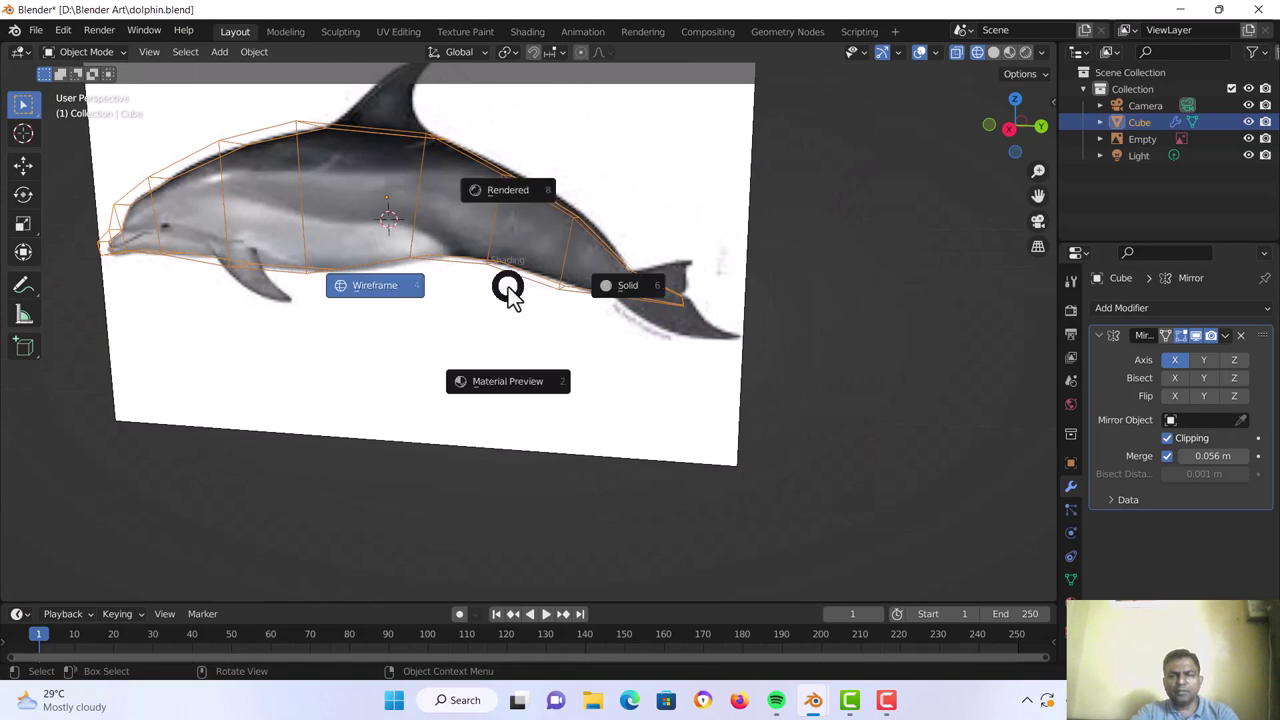
left_click(612, 286)
middle_click_drag(679, 360, 540, 333)
key("Tab")
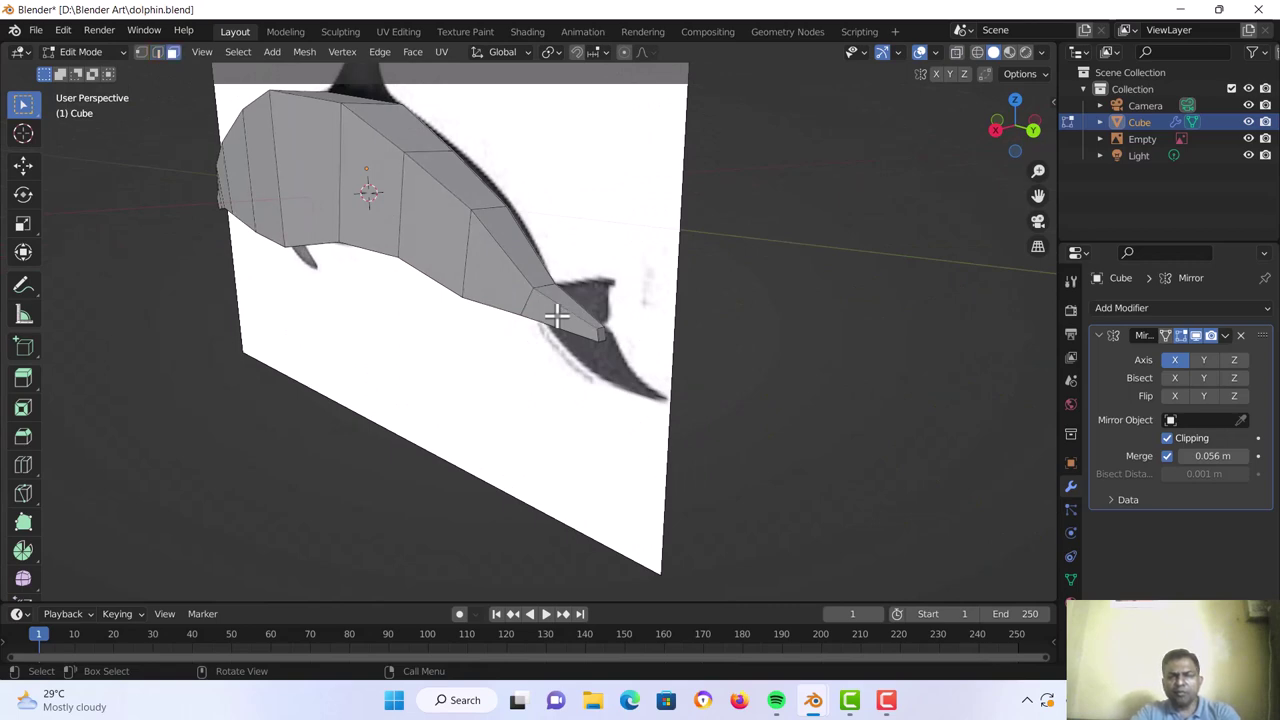
middle_click_drag(557, 318, 500, 451)
key("e")
left_click(537, 471)
In Top view, rotate and shrink the fluke faces, then extrude them again and narrow the tips
key("KP_7")
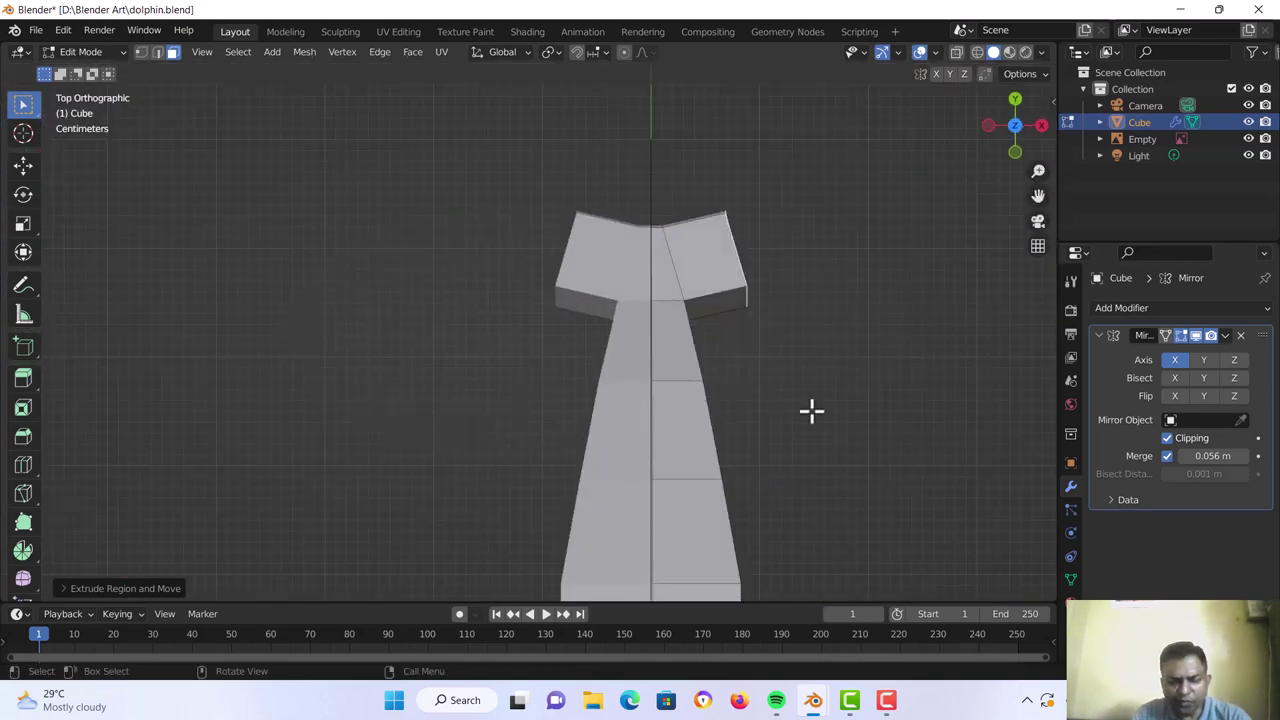
key("r")
left_click(816, 326)
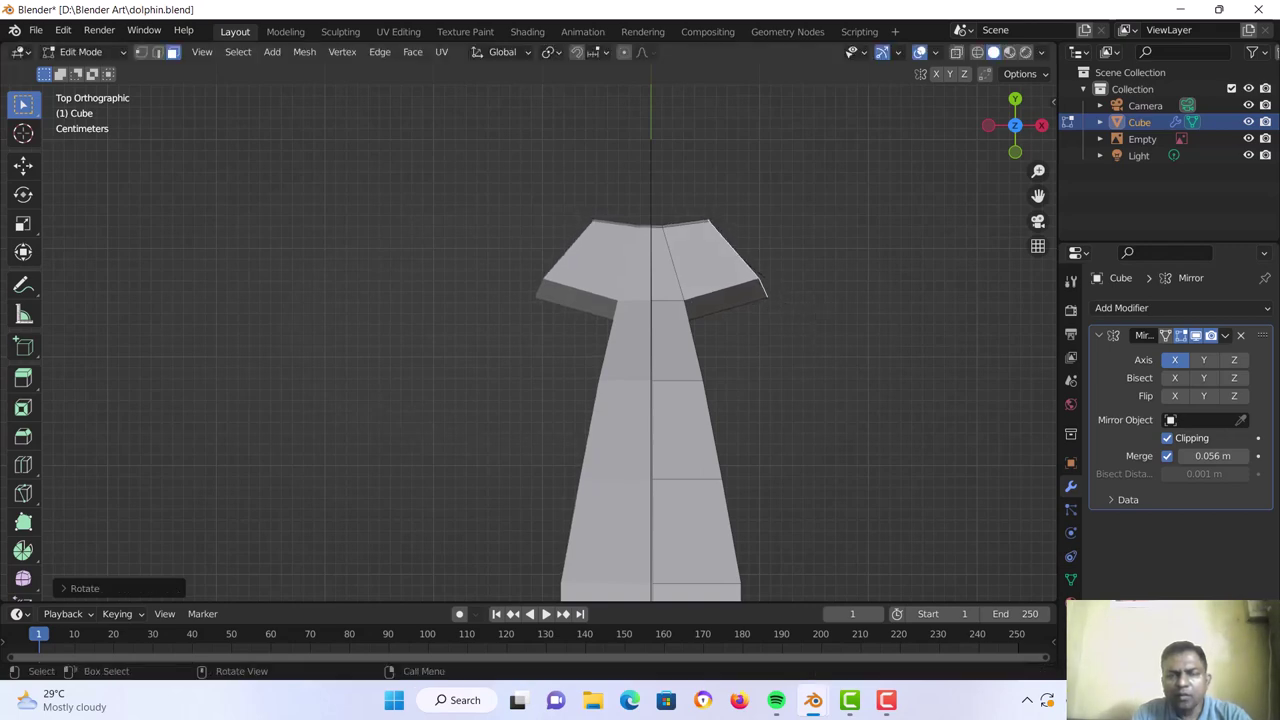
key("s")
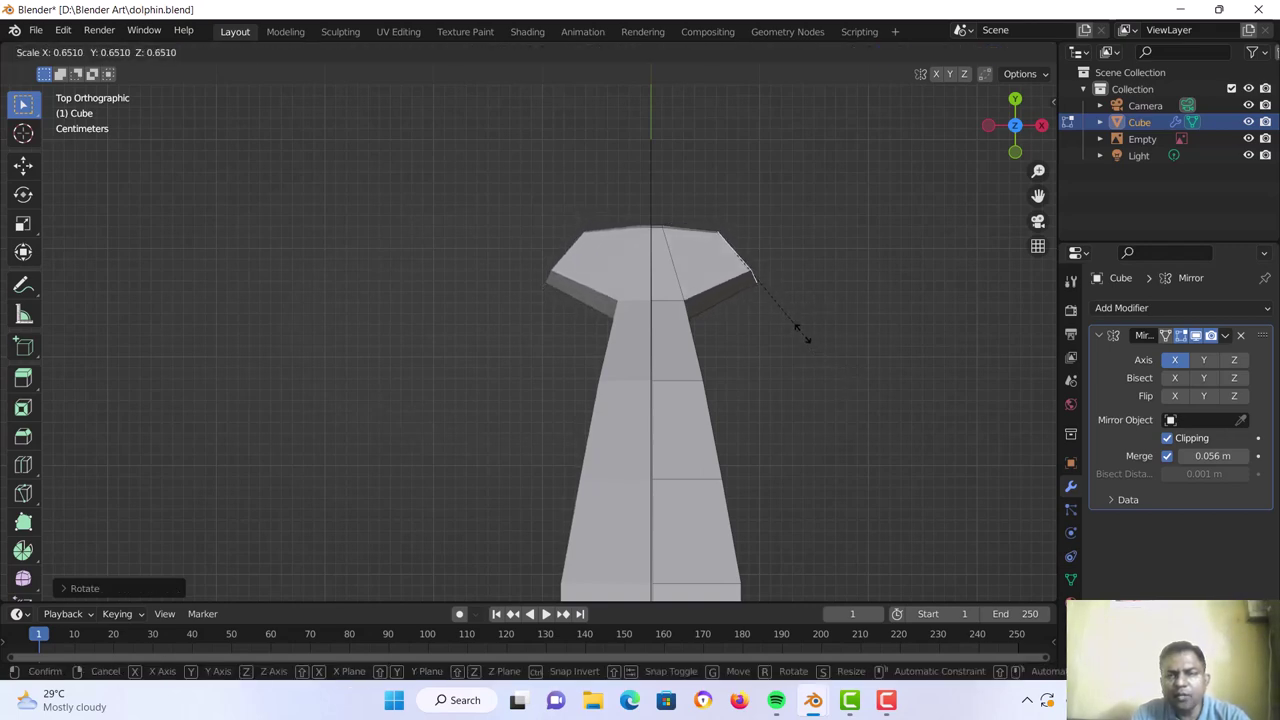
left_click(790, 327)
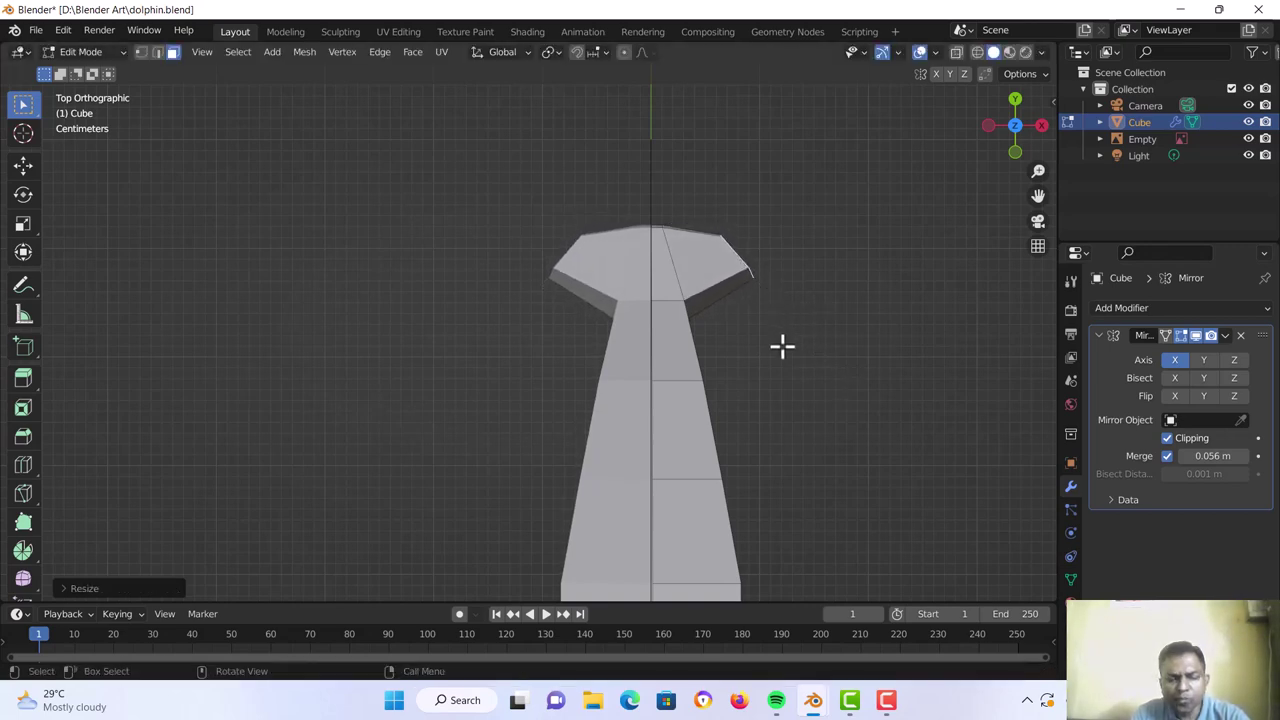
key("e")
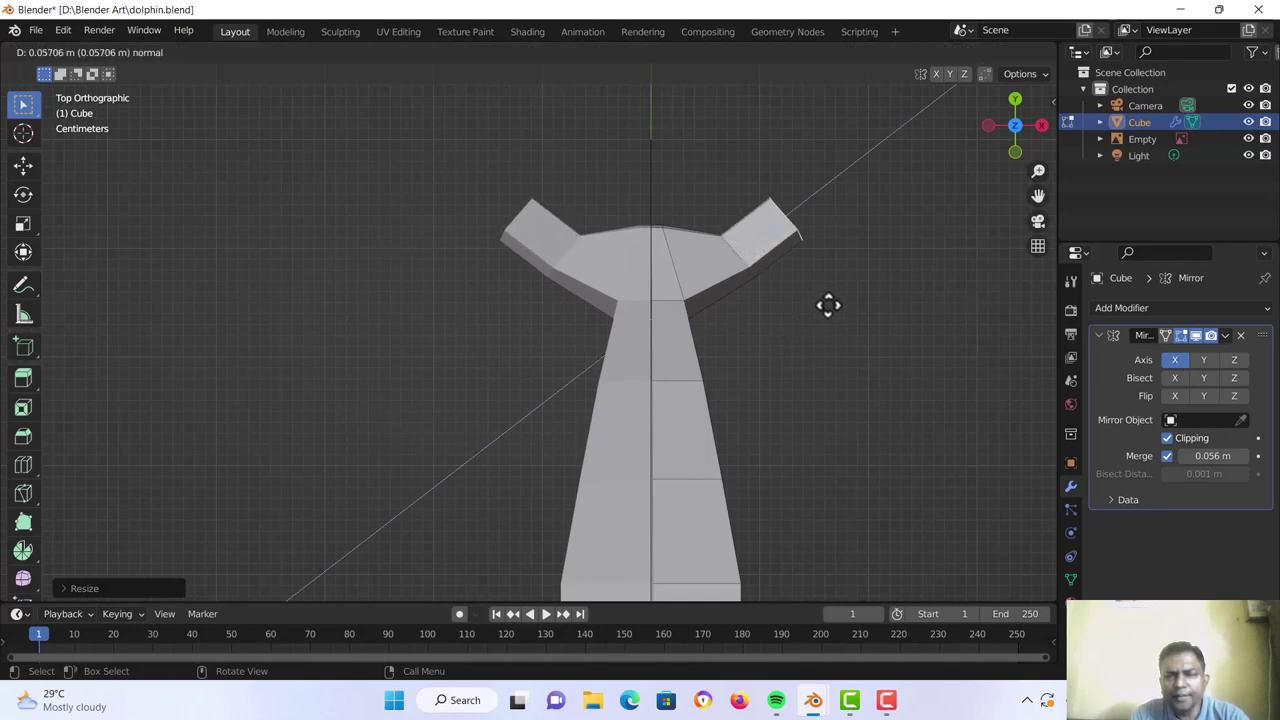
left_click(828, 305)
key("s")
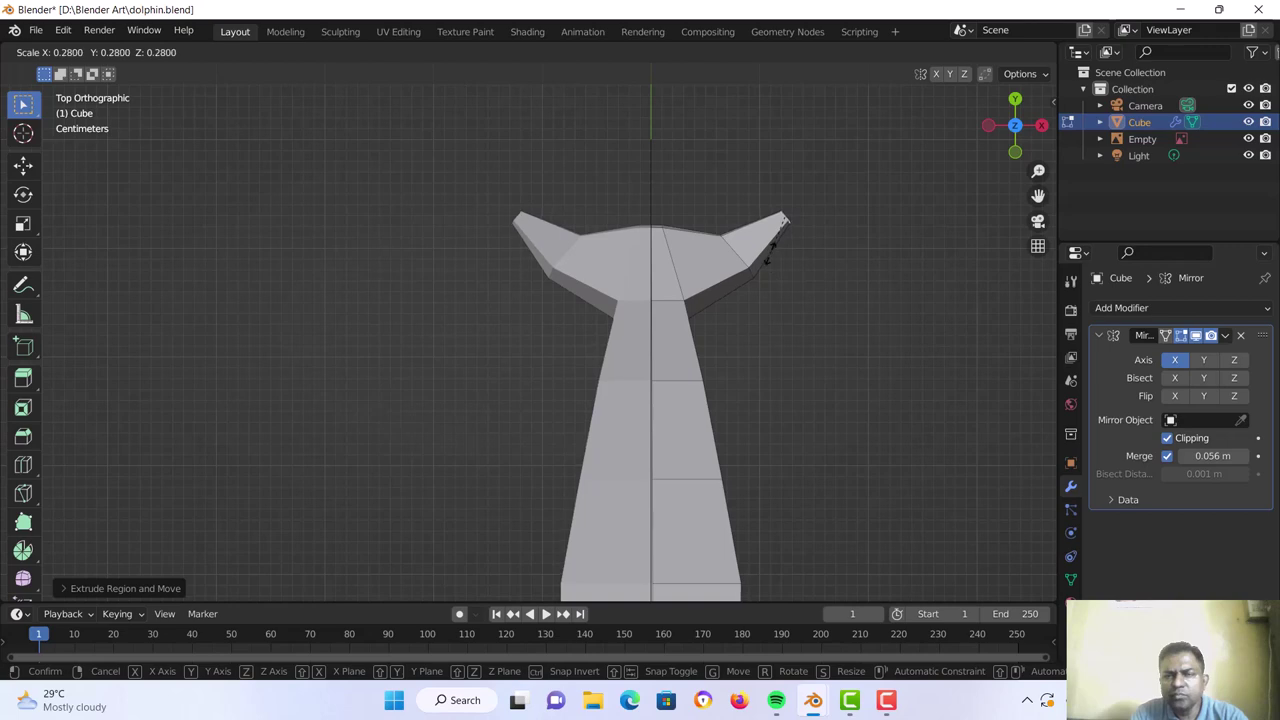
left_click(785, 220)
Move and rotate the fluke tip vertices into pointed, swept-back tips
middle_click_drag(817, 357, 672, 362)
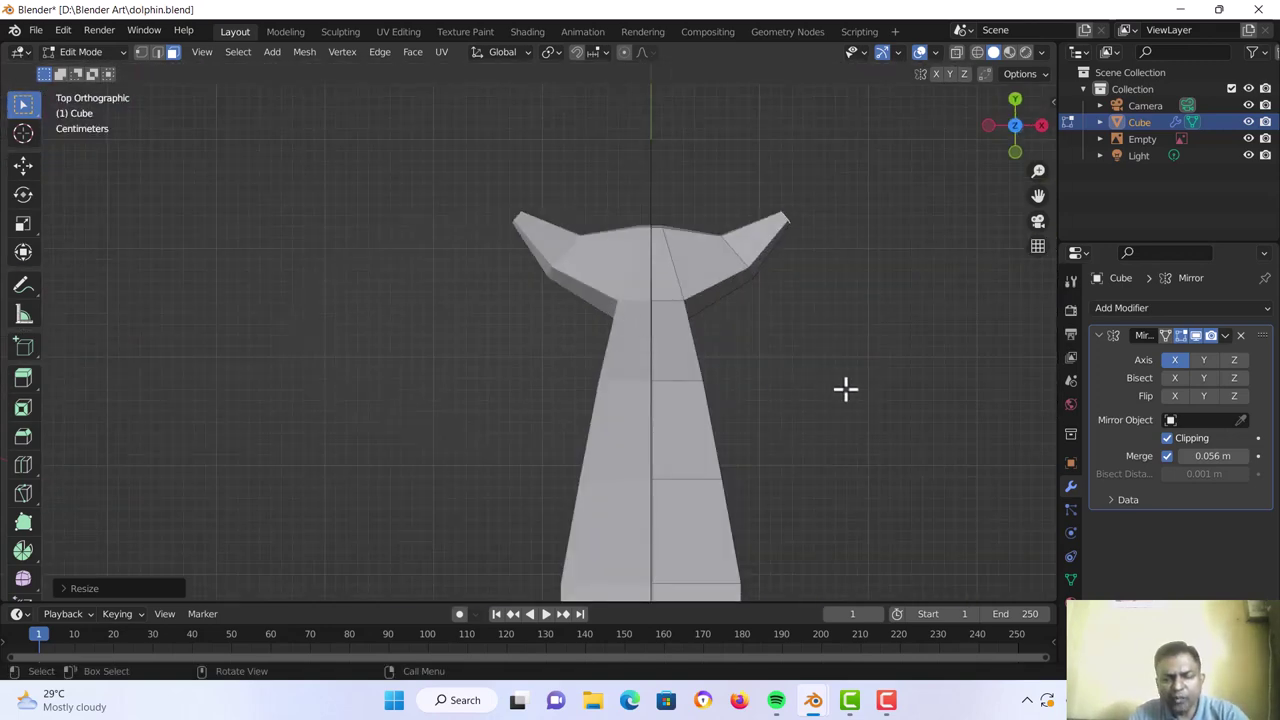
key("g")
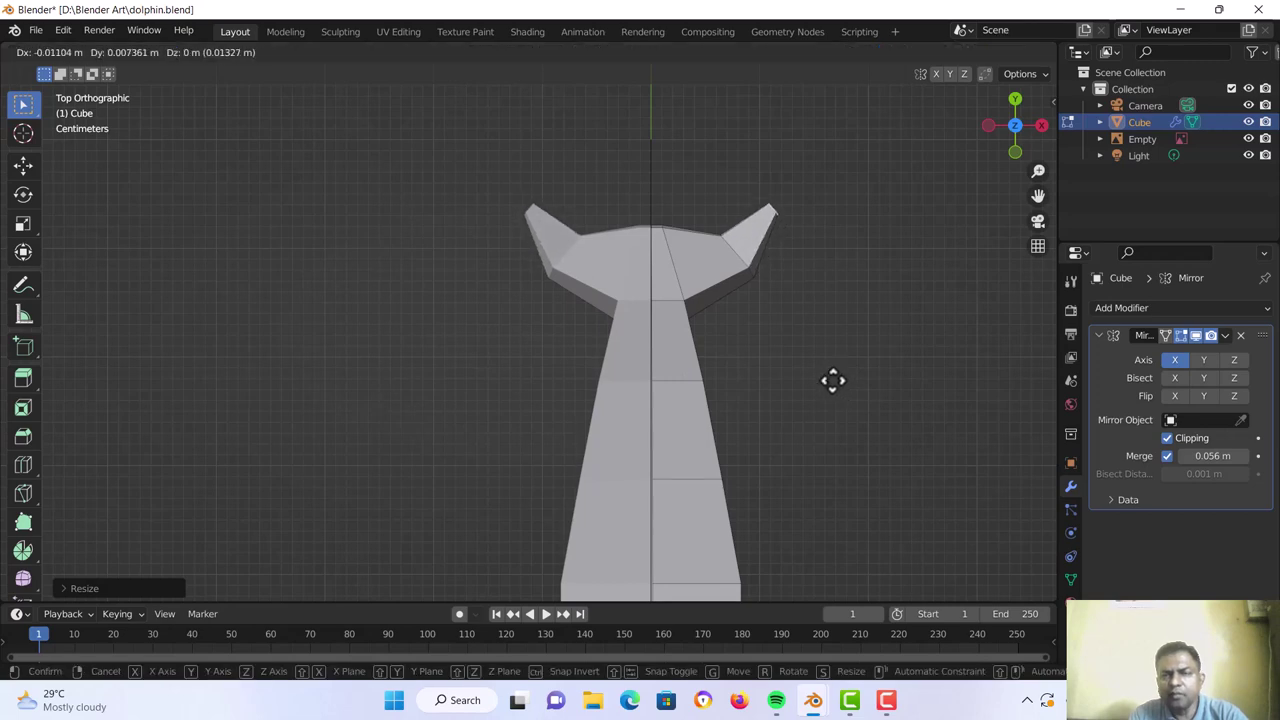
left_click(833, 380)
key("r")
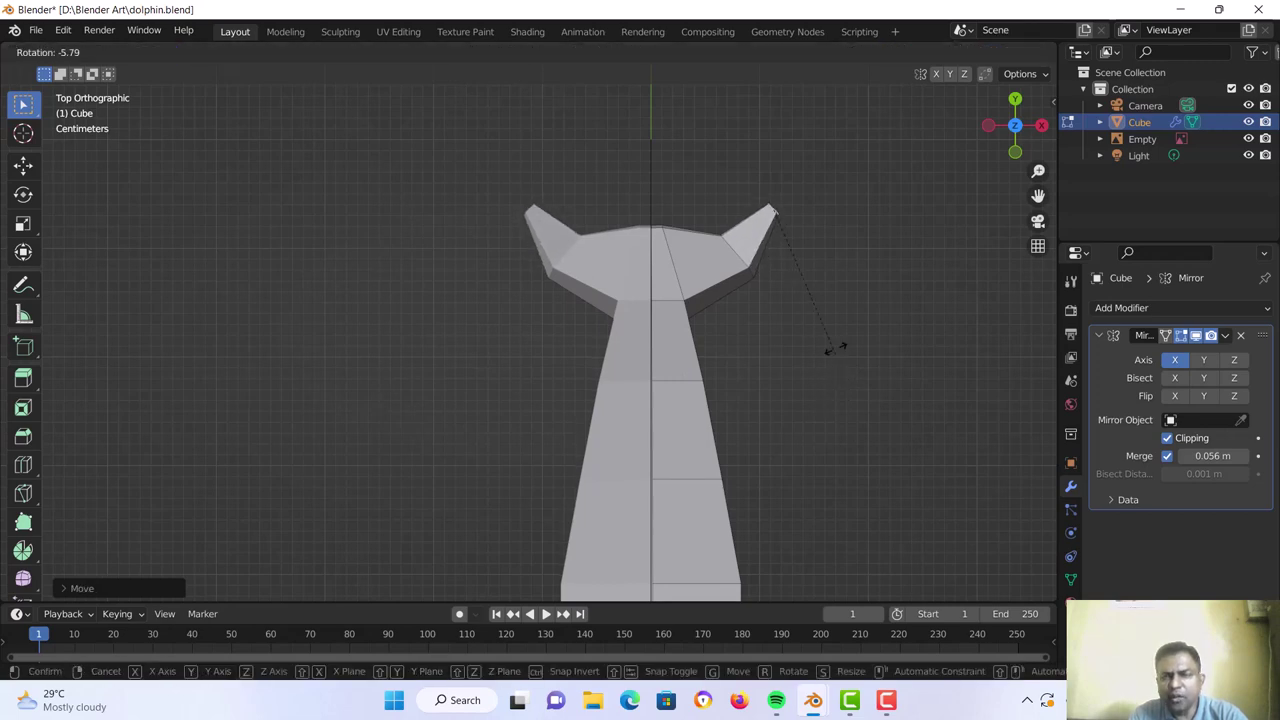
left_click(813, 231)
middle_click_drag(814, 234, 599, 336)
Save the dolphin file
scroll(575, 348, "down", 6)
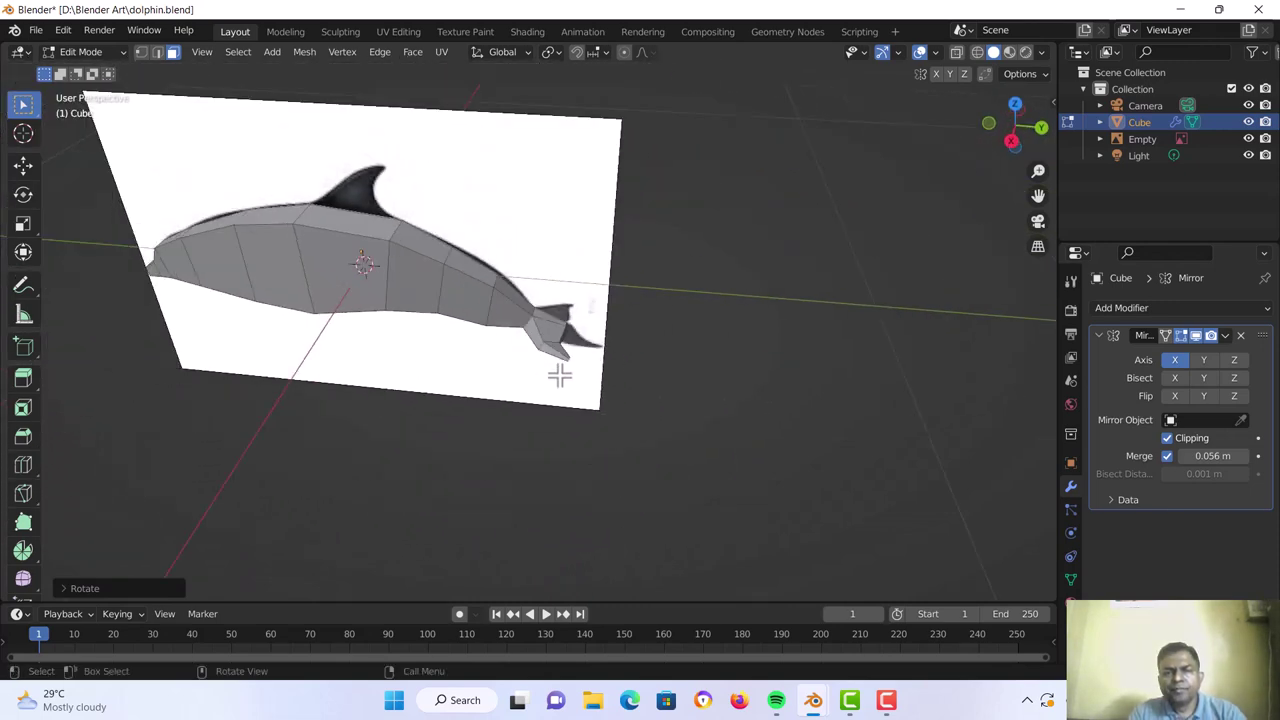
scroll(580, 386, "up", 3, "ctrl")
key("ctrl+s")
scroll(584, 389, "down", 2)
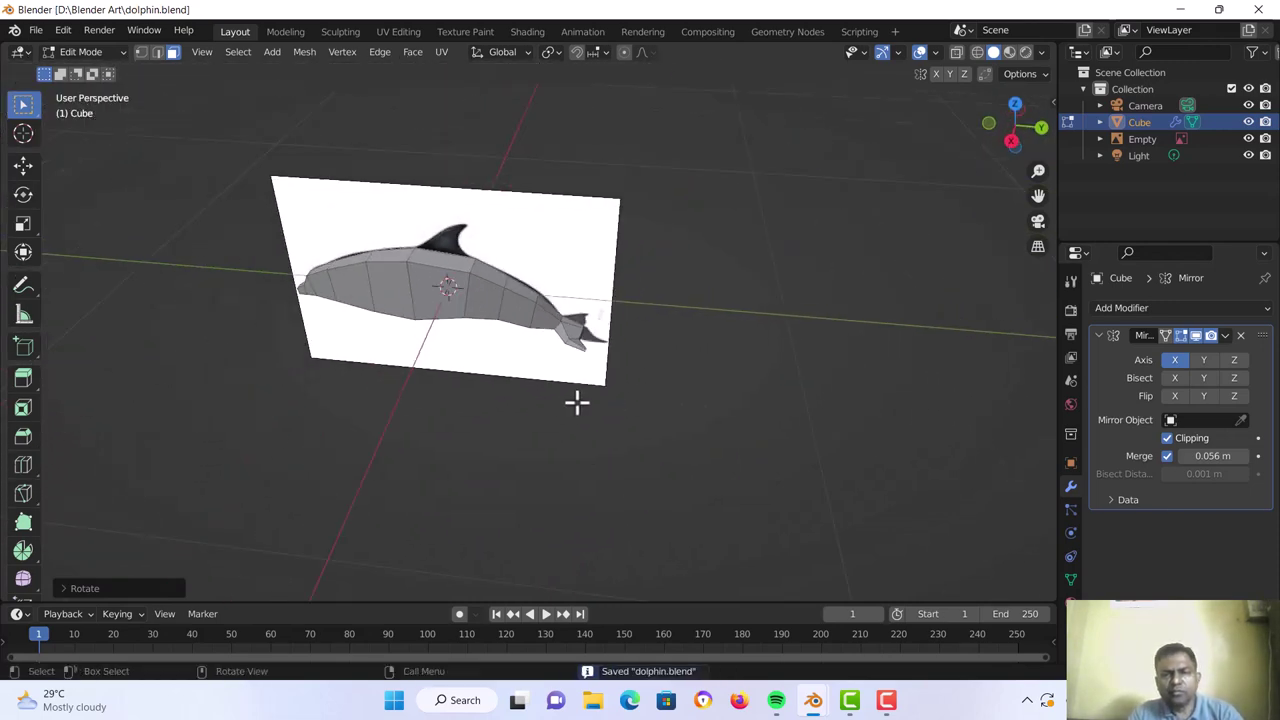
middle_click_drag(574, 400, 551, 428)
scroll(566, 366, "up", 3)
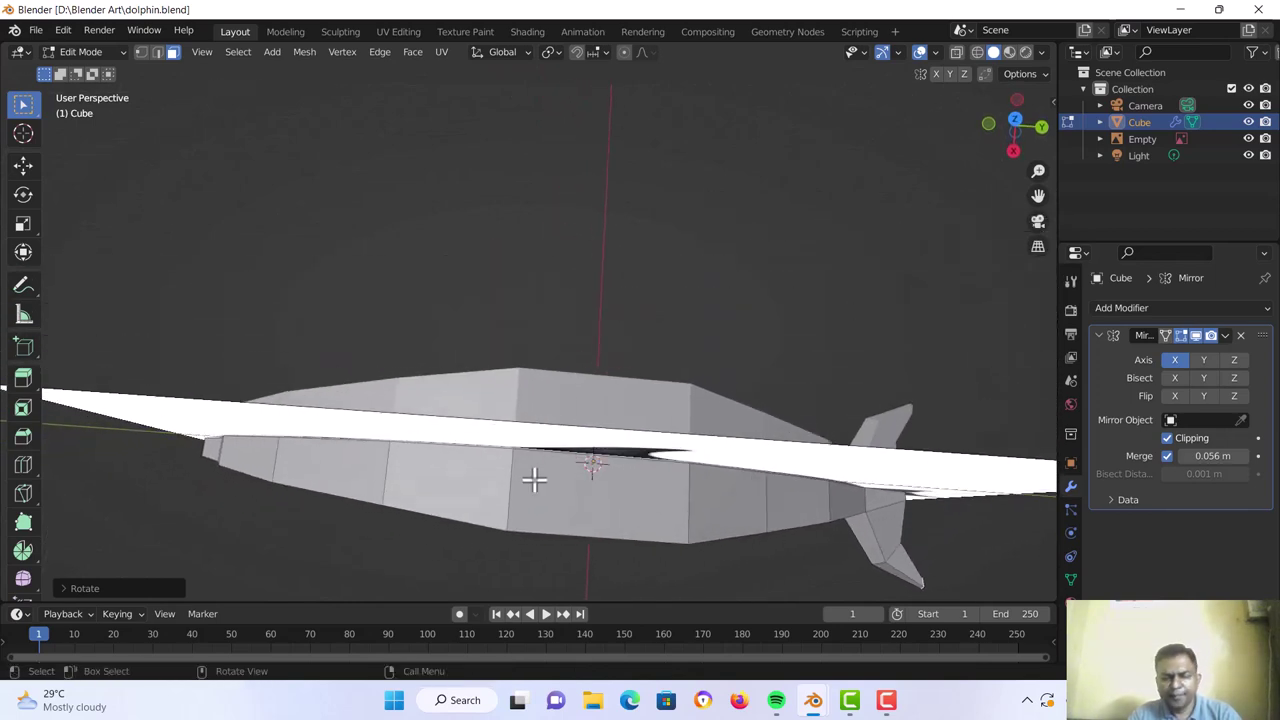
Knife-cut new edges across the back of the body where the dorsal fin will sit
key("k")
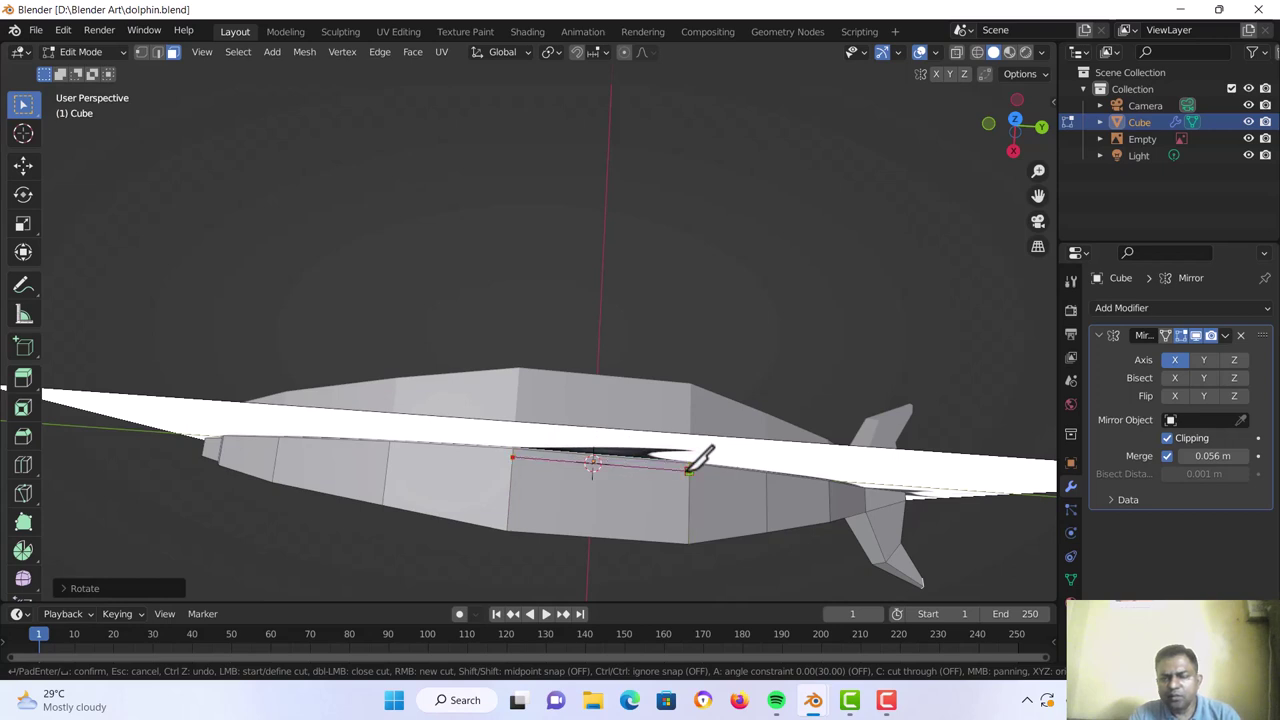
left_click(690, 467)
key("Return")
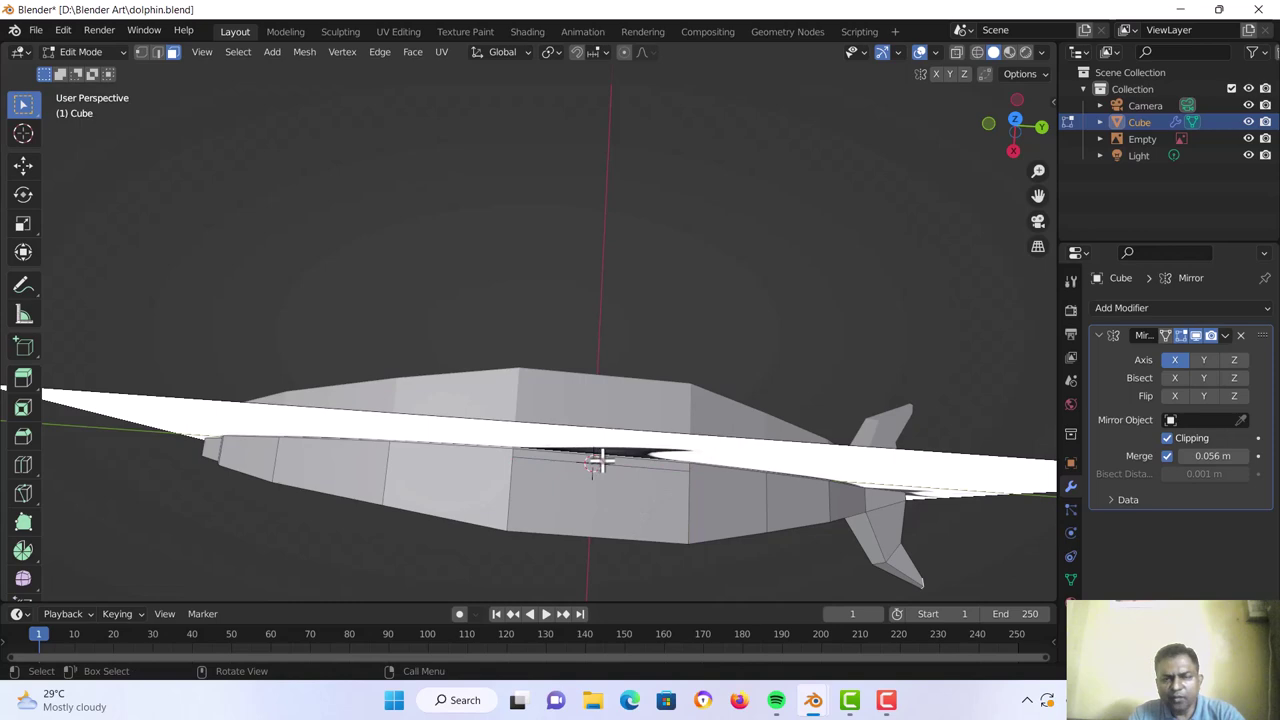
middle_click_drag(577, 506, 574, 420)
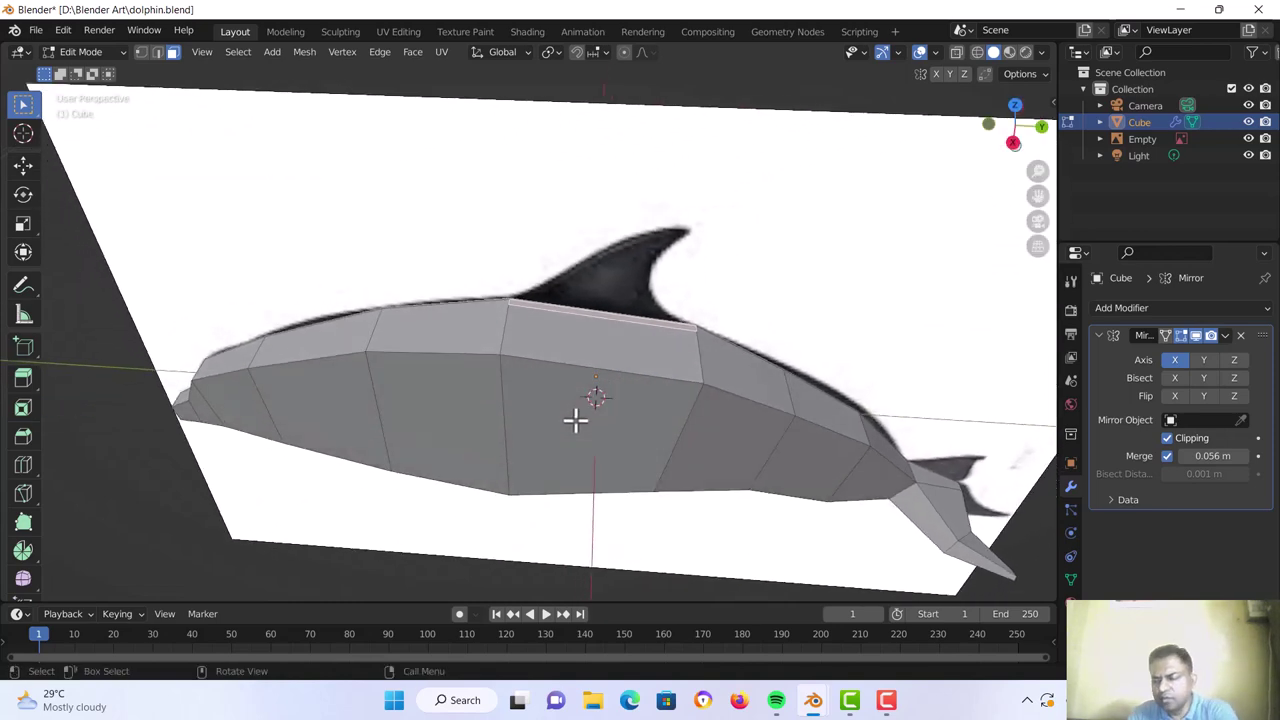
In right side view, extrude the fin's base upward, narrow it, tilt it back and lower its top
key("KP_3")
scroll(606, 440, "up", 3)
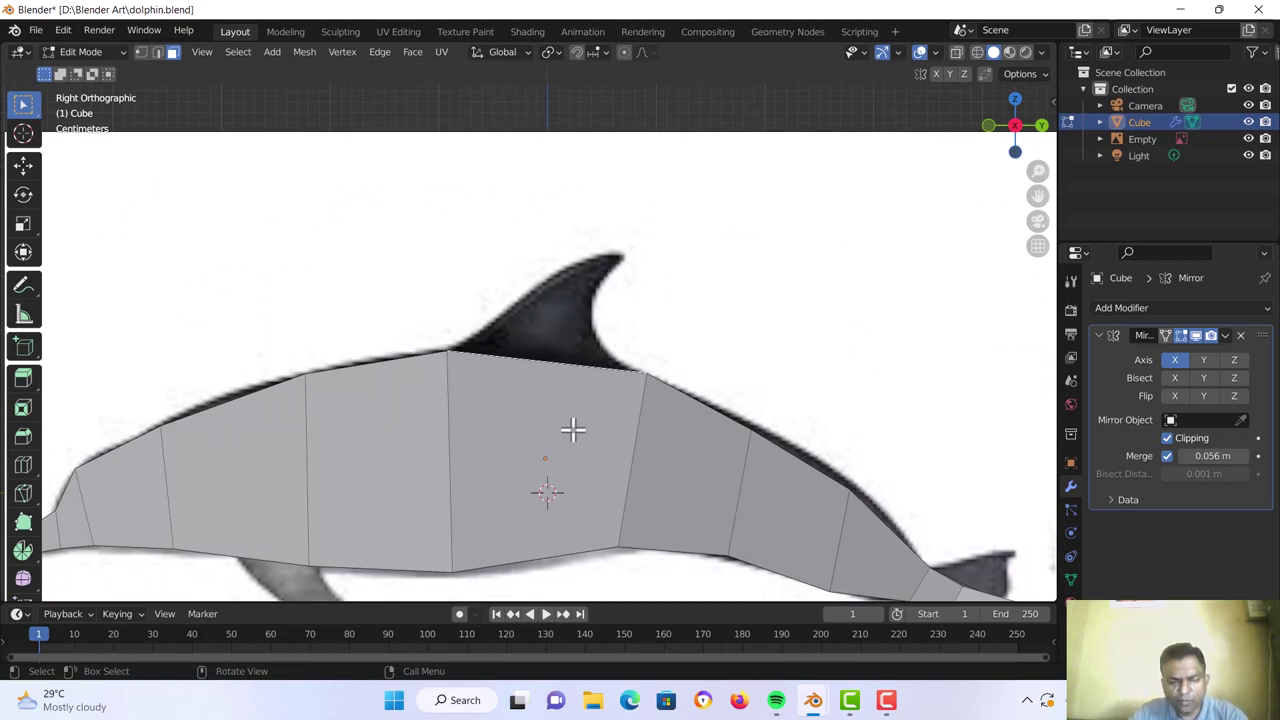
key("e")
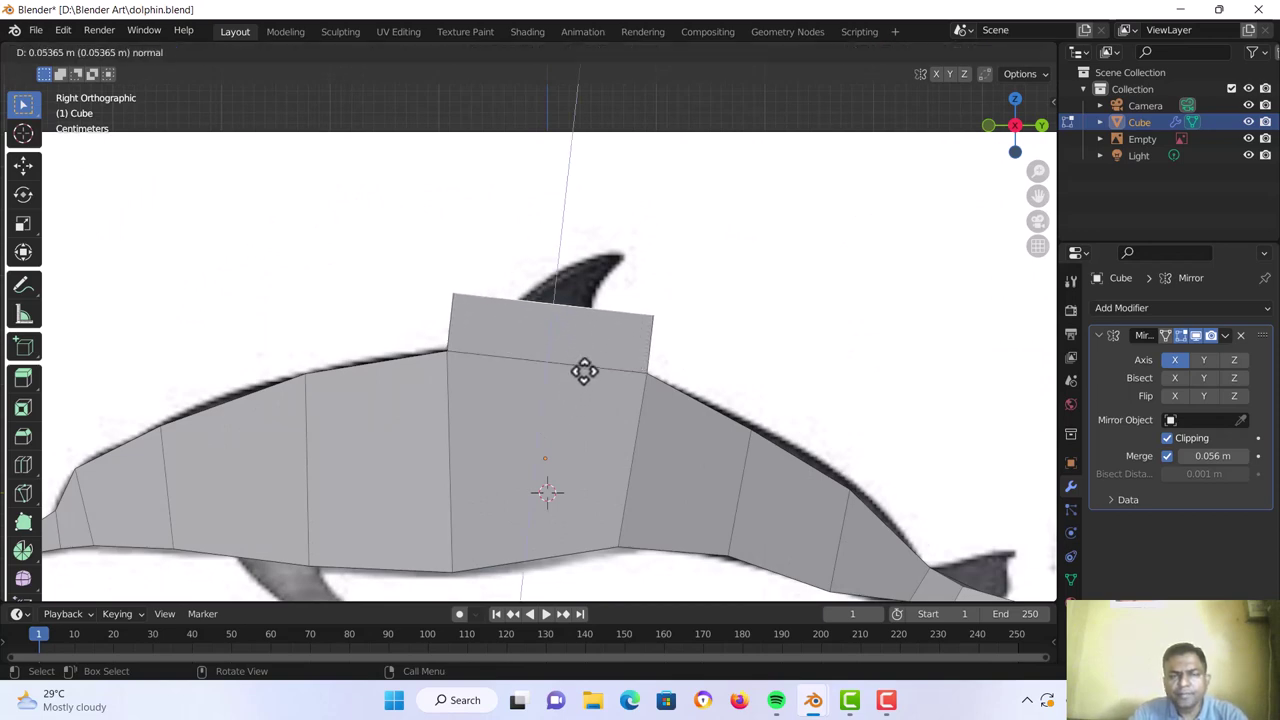
left_click(584, 366)
key("s")
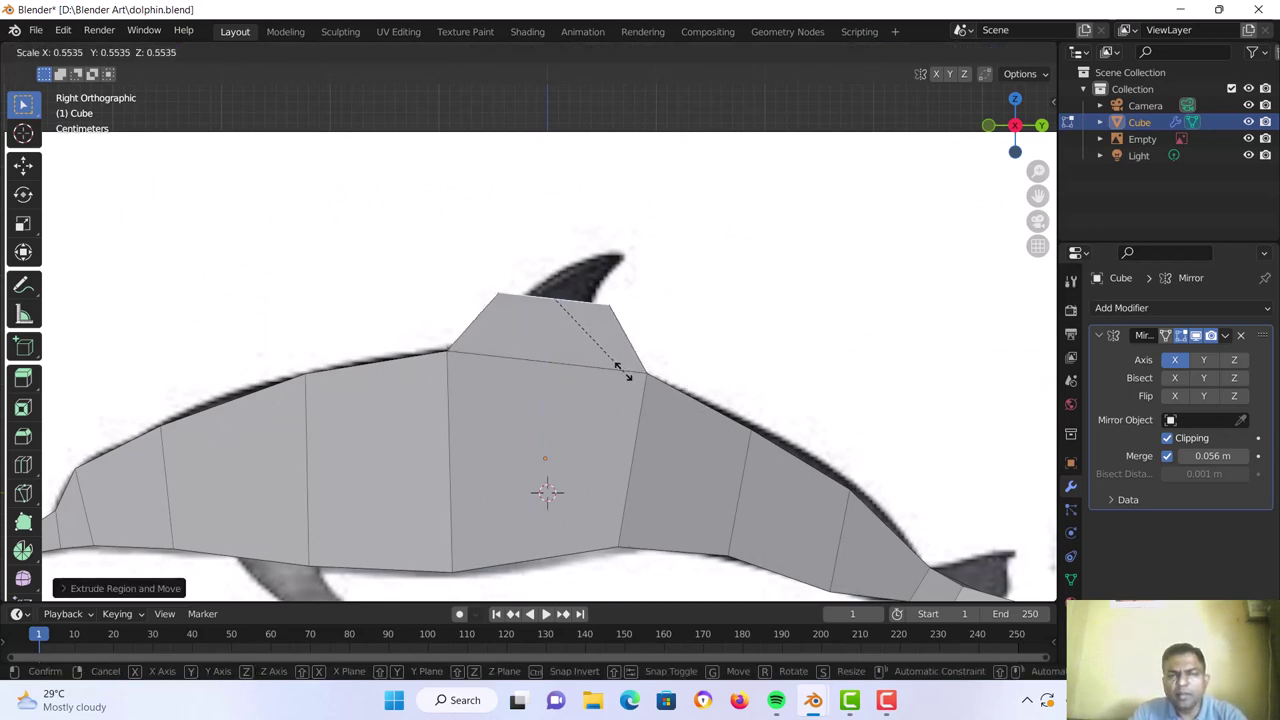
left_click(590, 352)
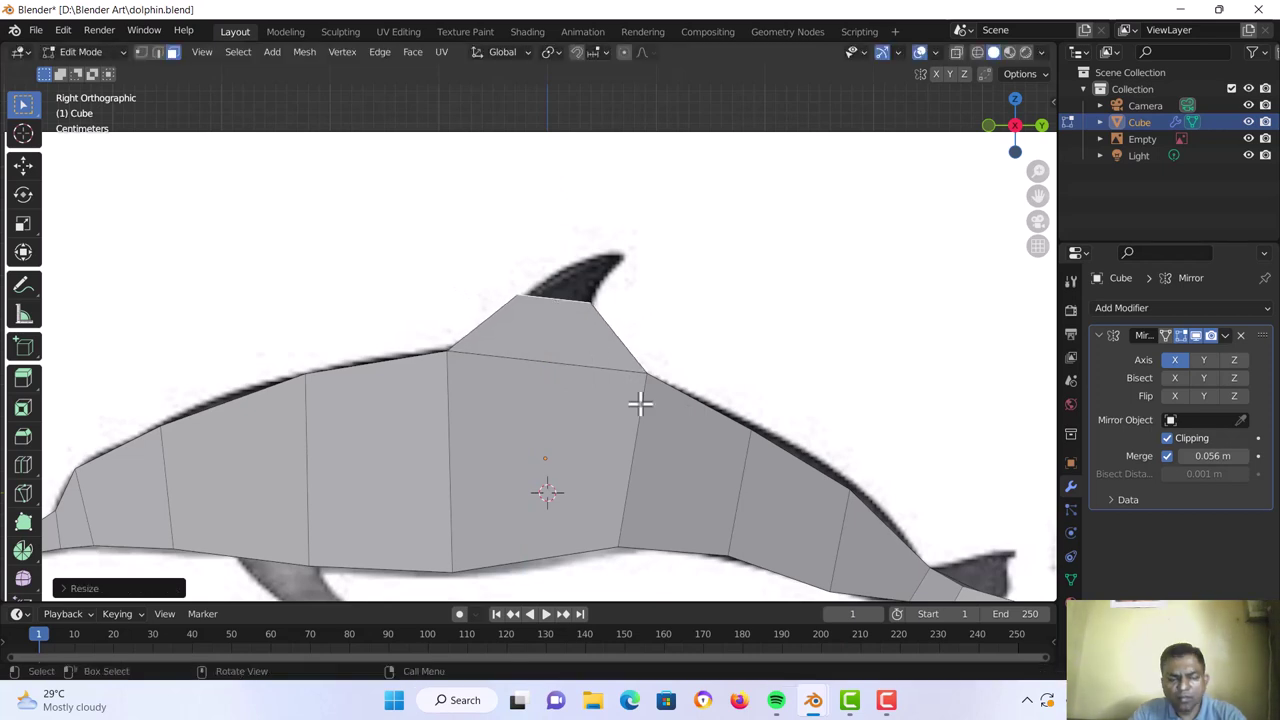
key("r")
left_click(608, 434)
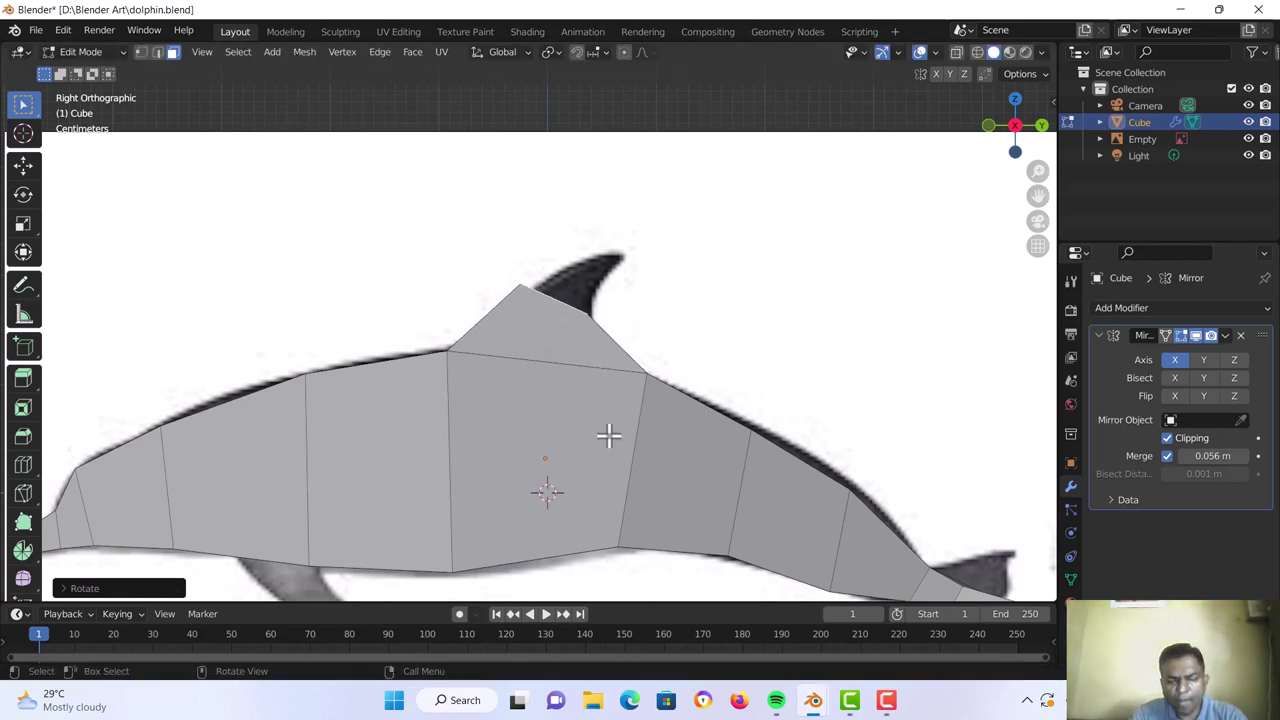
key("g")
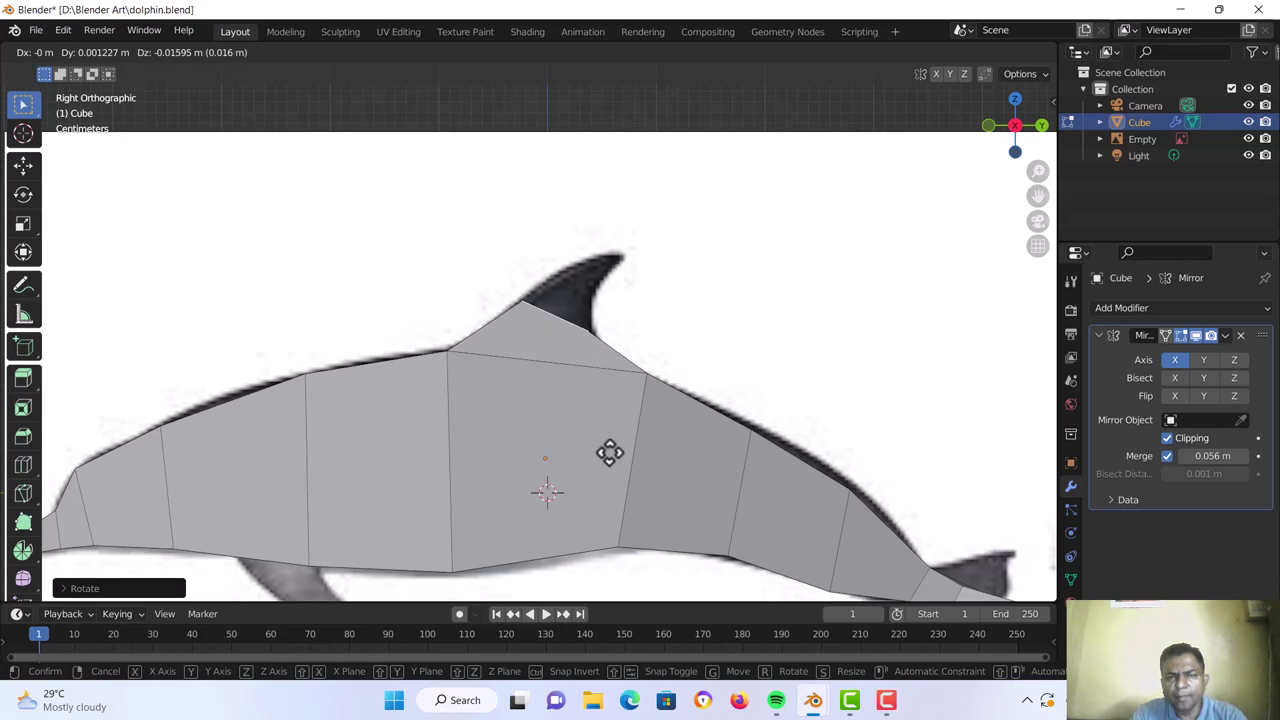
left_click(610, 450)
Extrude a second, narrower dorsal fin segment and tilt its tip backward
key("e")
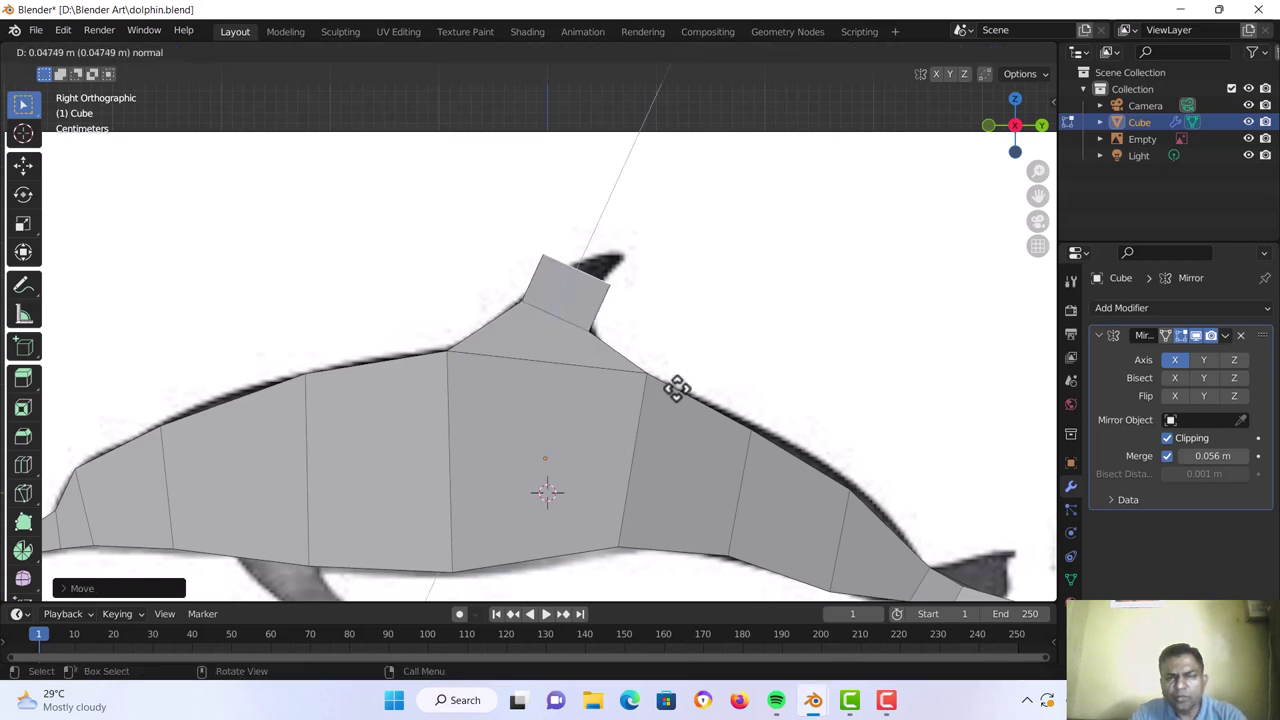
left_click(680, 383)
key("s")
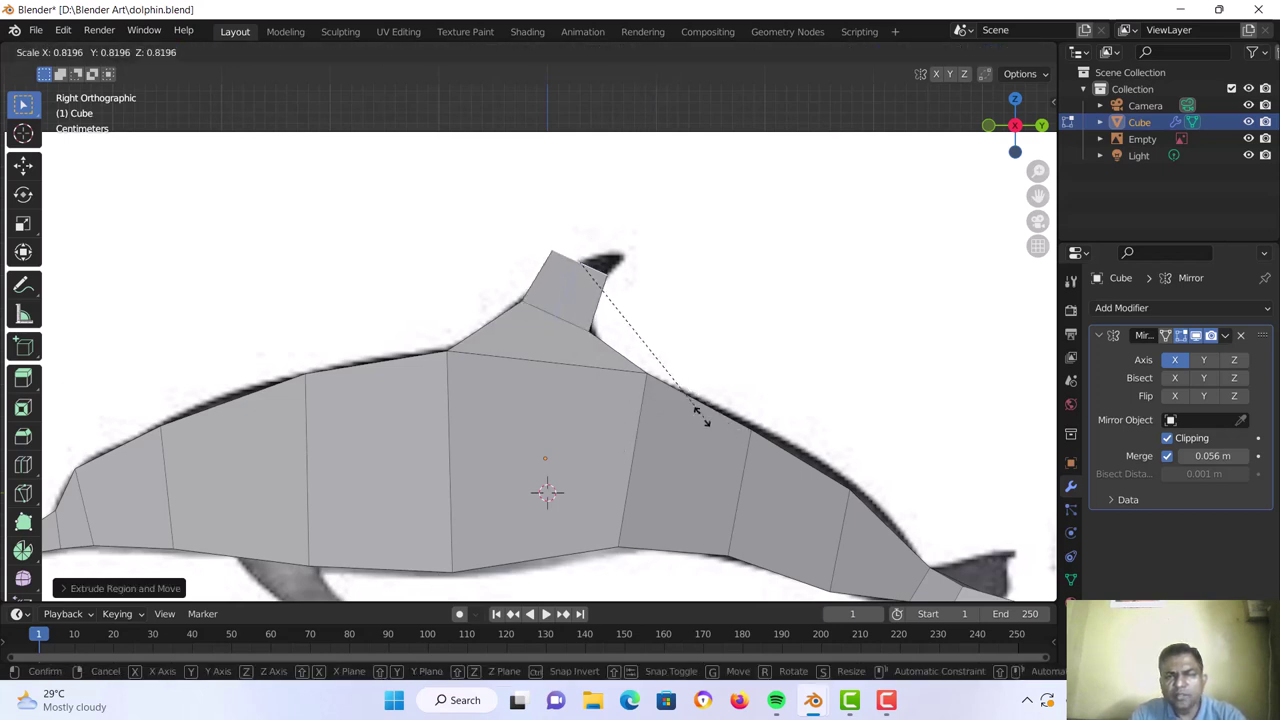
left_click(620, 378)
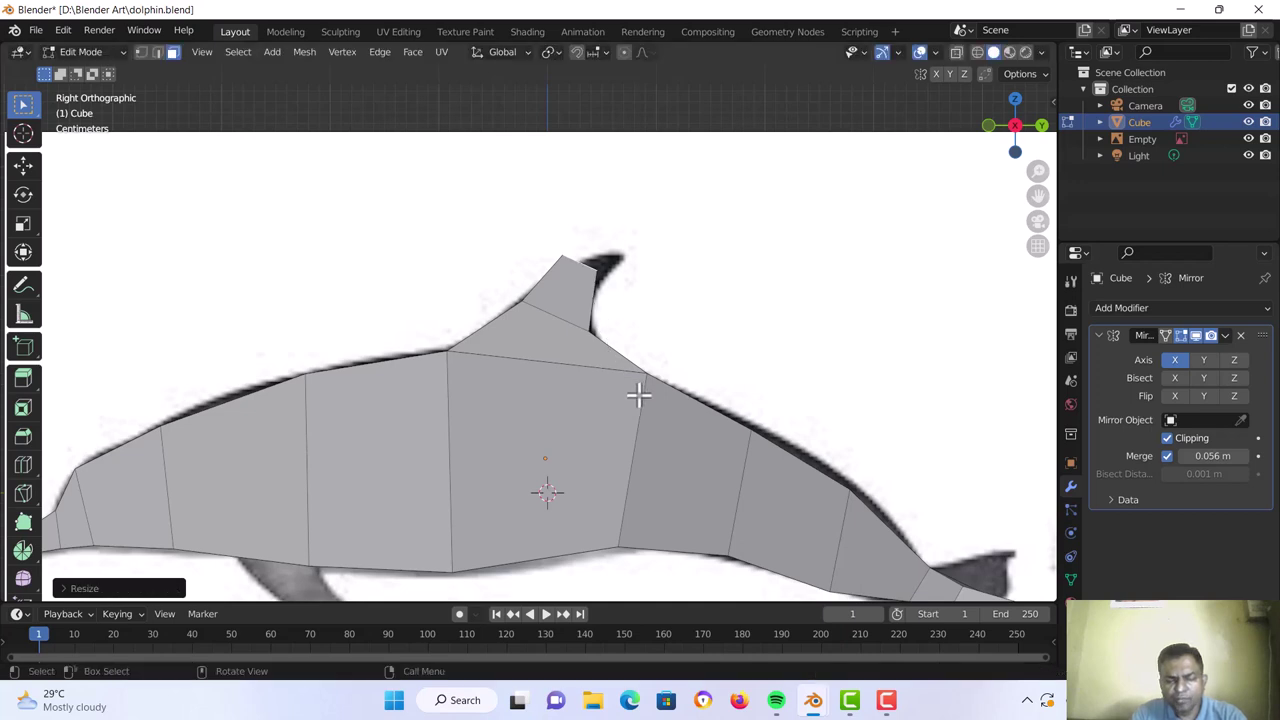
key("g")
left_click(647, 402)
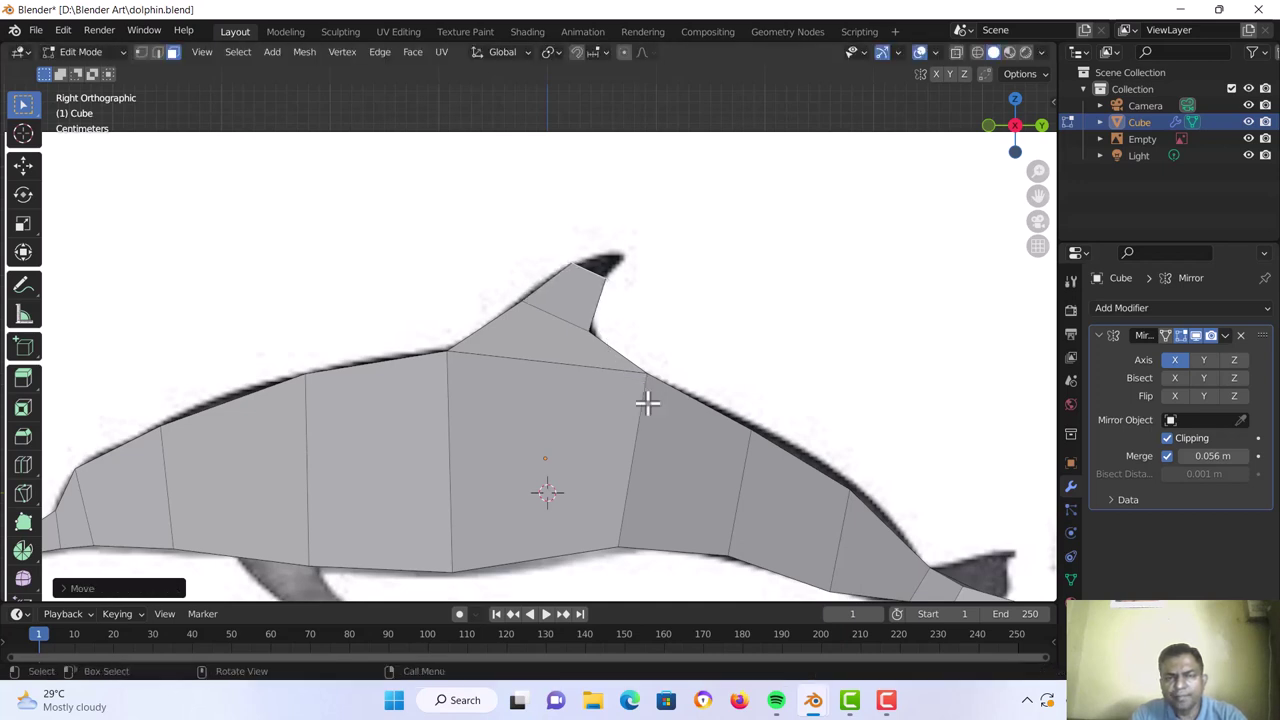
key("r")
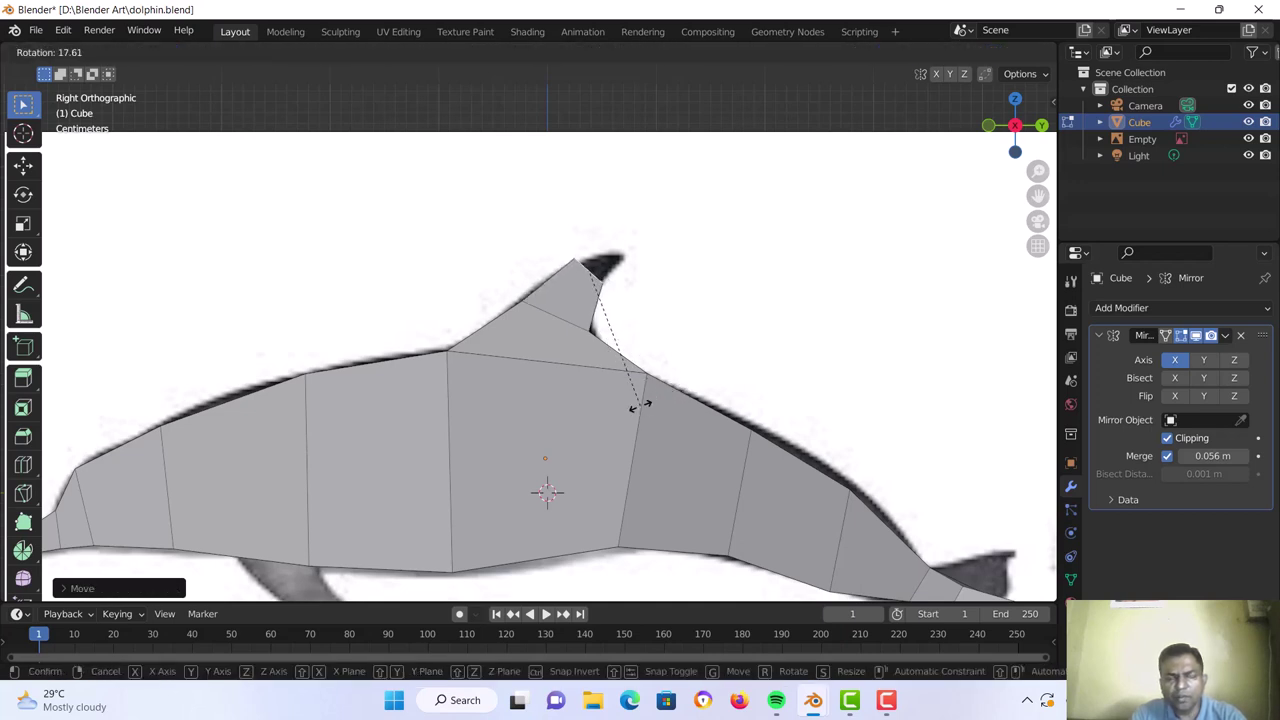
left_click(640, 405)
Extrude a final tapered fin-tip segment and nudge it into place
key("e")
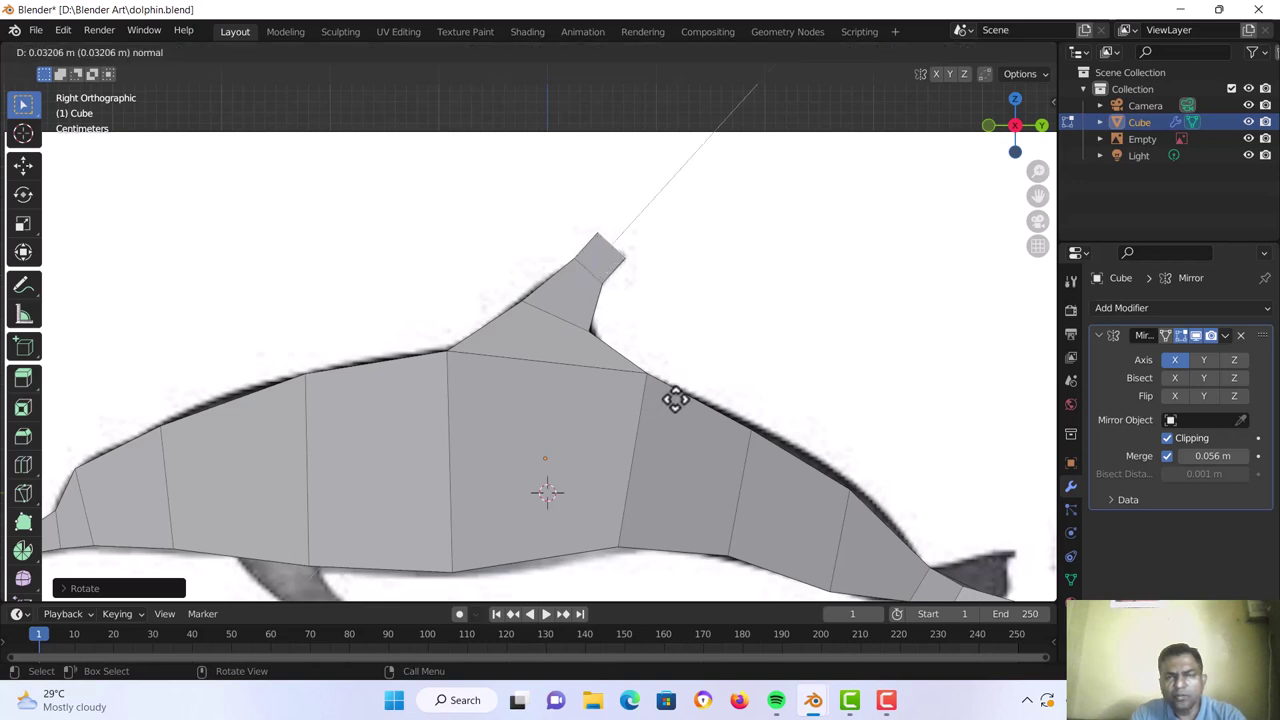
left_click(682, 399)
key("s")
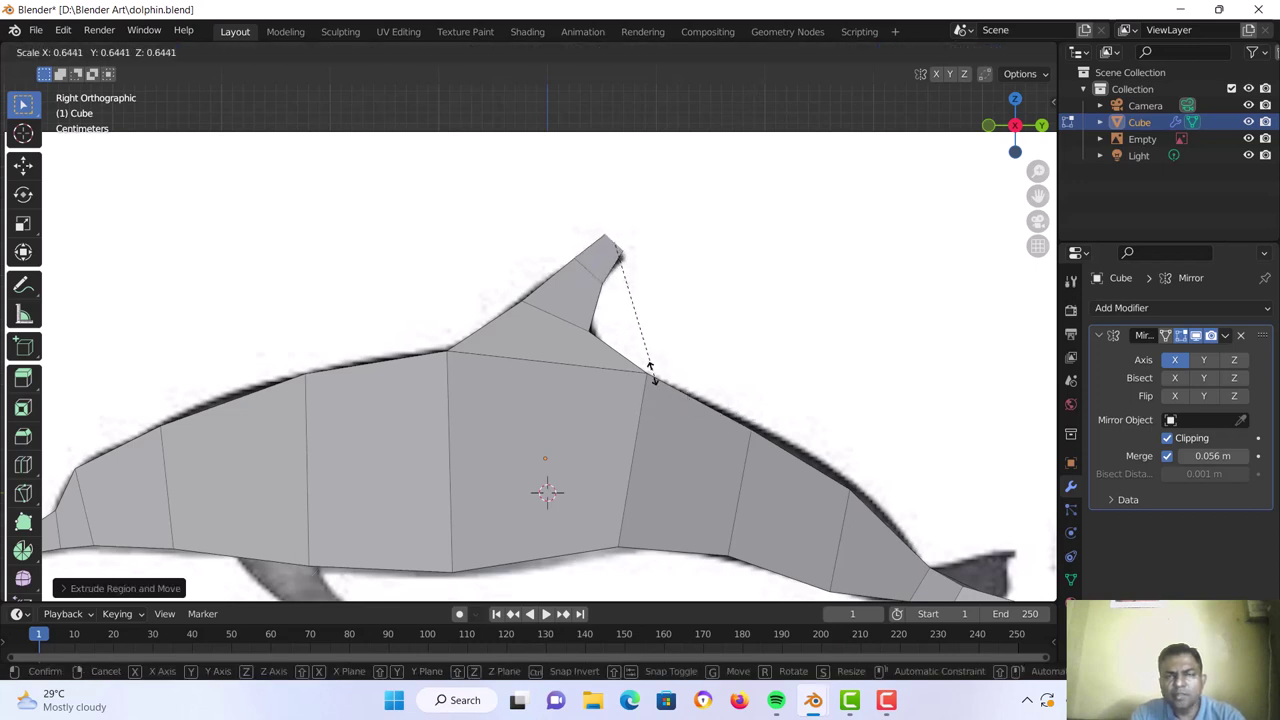
left_click(595, 305)
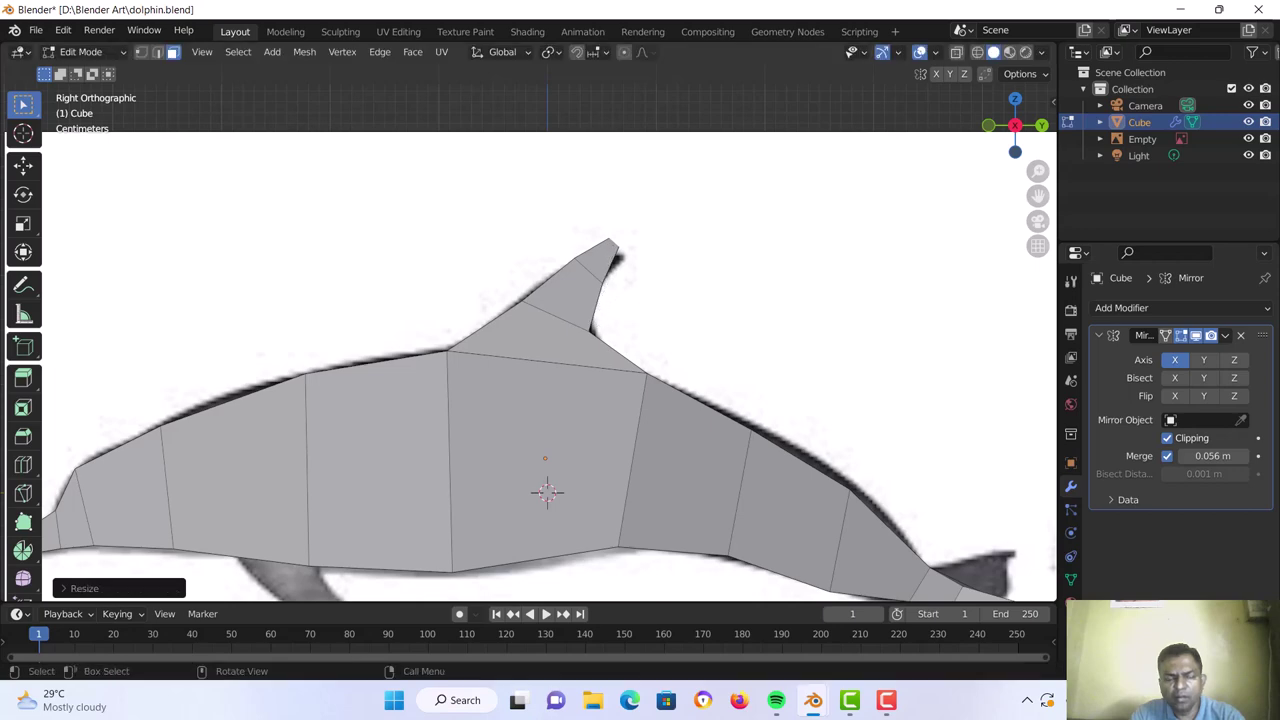
key("g")
left_click(640, 337)
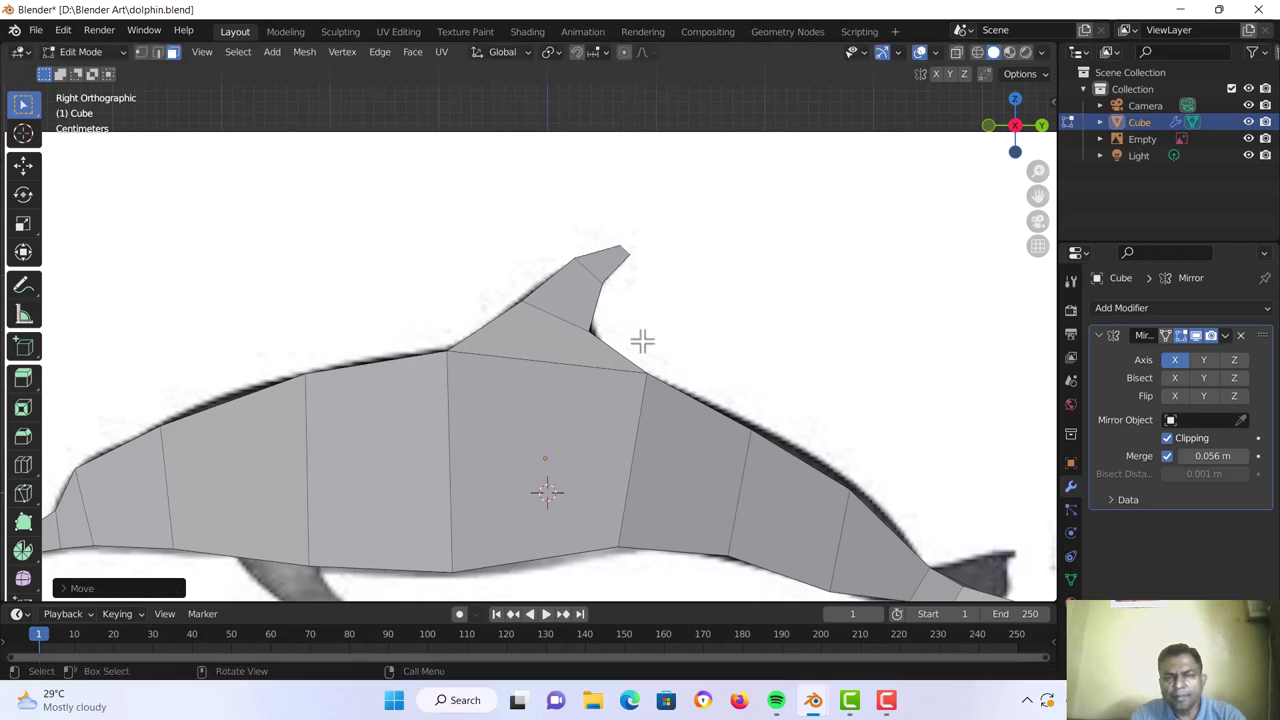
Save dolphin.blend and orbit to check the fin before returning to the right side view
middle_click_drag(640, 337, 538, 402)
key("ctrl+s")
scroll(536, 401, "down", 6)
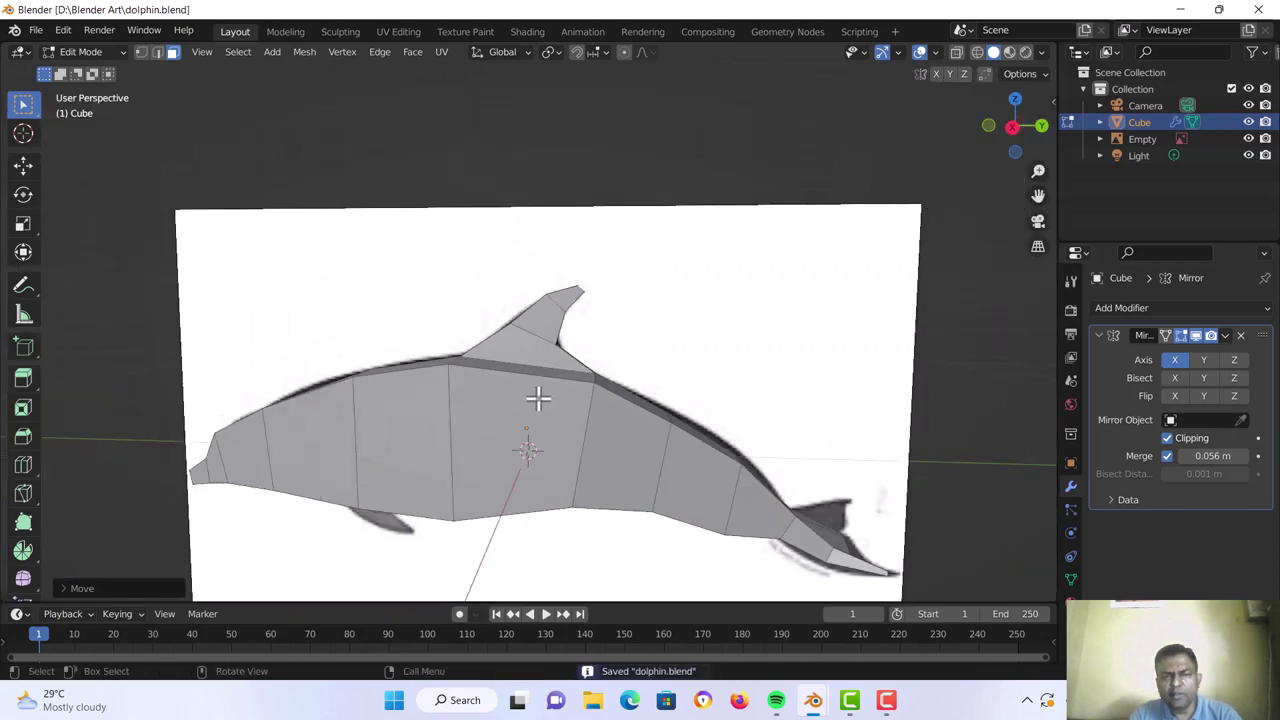
middle_click_drag(555, 445, 586, 351)
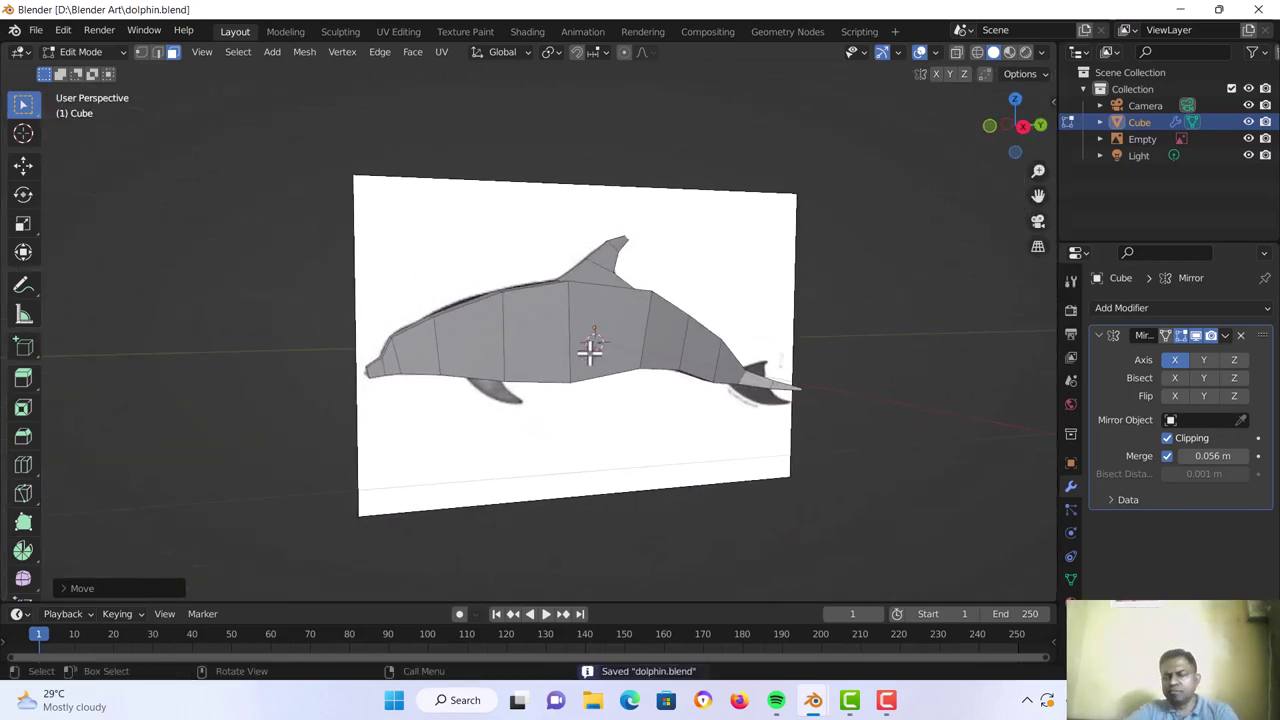
key("KP_3")
scroll(440, 378, "up", 3)
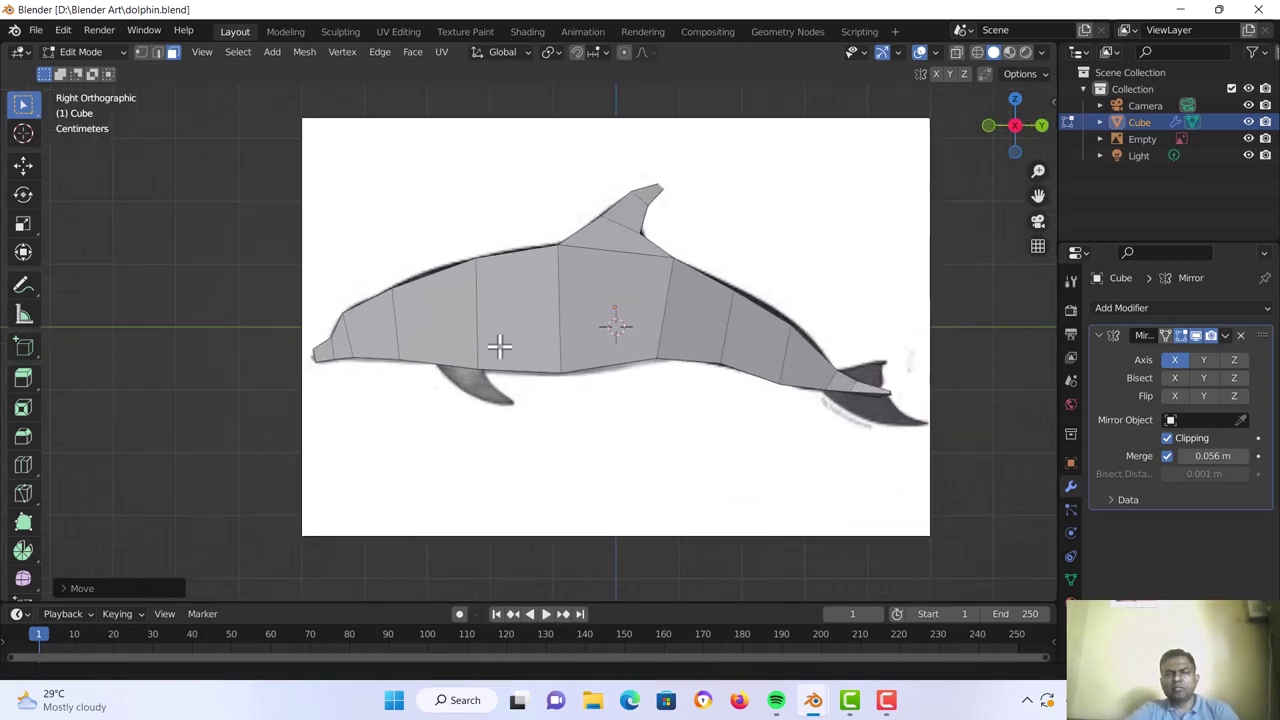
Add two centred lengthwise edge loops along the dolphin body
middle_click_drag(500, 349, 524, 341, "shift")
scroll(524, 341, "up", 2)
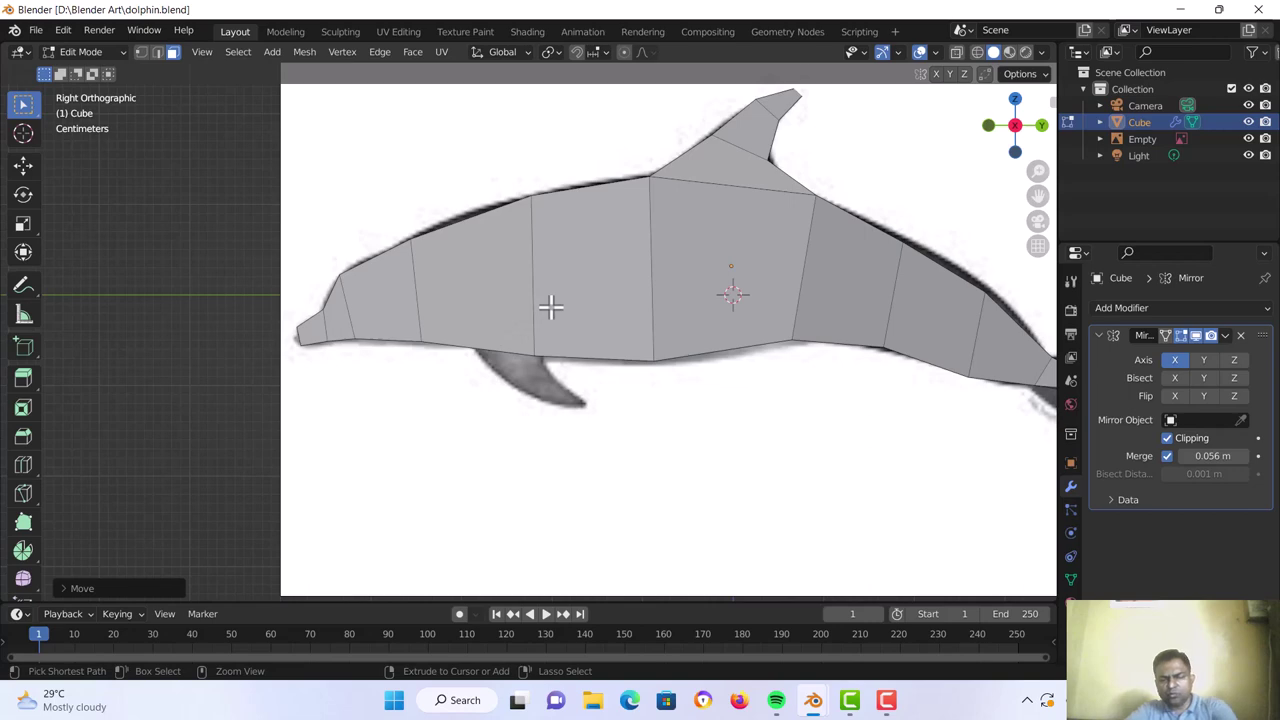
key("ctrl+r")
scroll(551, 307, "up", 1)
left_click(551, 307)
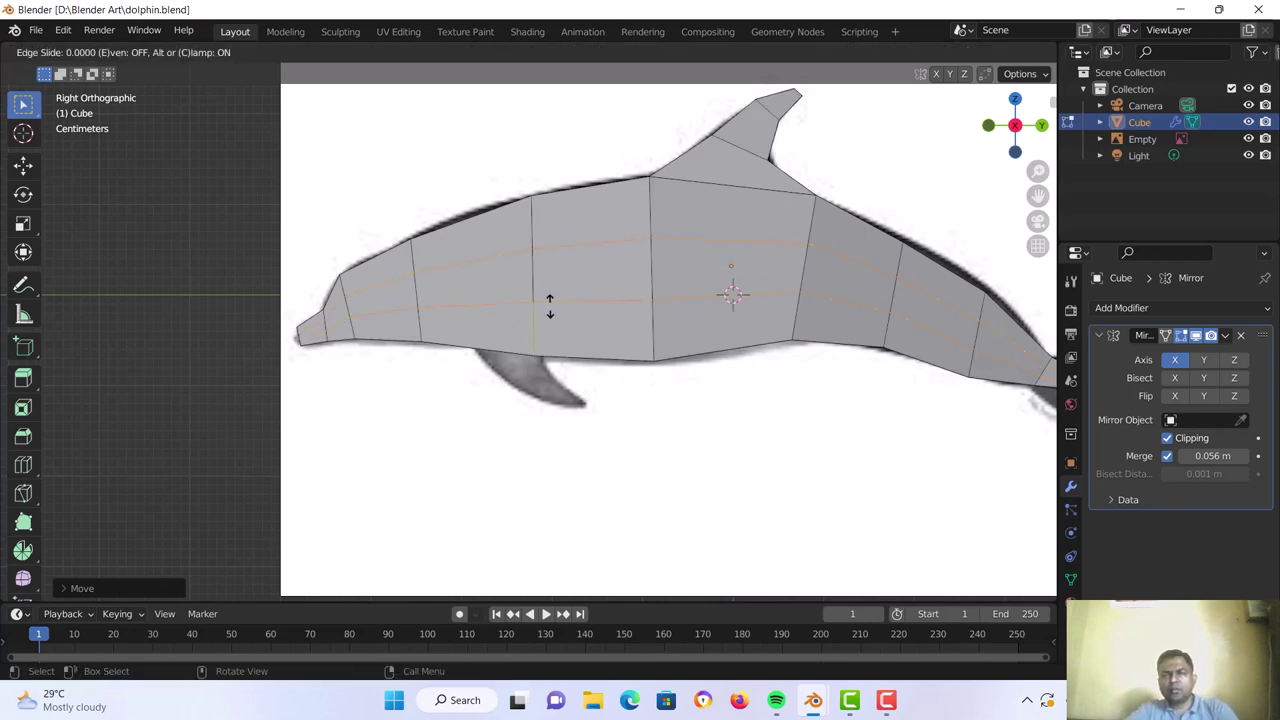
right_click(549, 300)
mouse_move(531, 365)
middle_mouse_down()
mouse_move(606, 334)
mouse_move(555, 362)
middle_mouse_up()
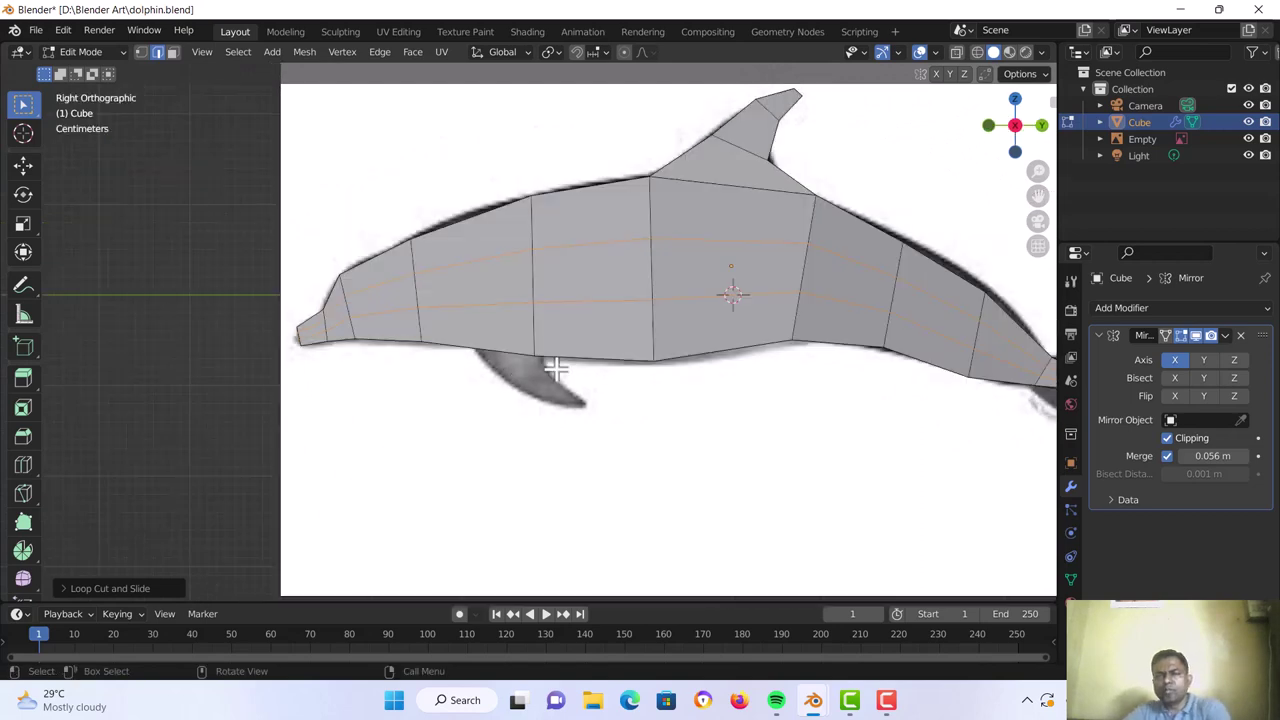
scroll(545, 360, "up", 2)
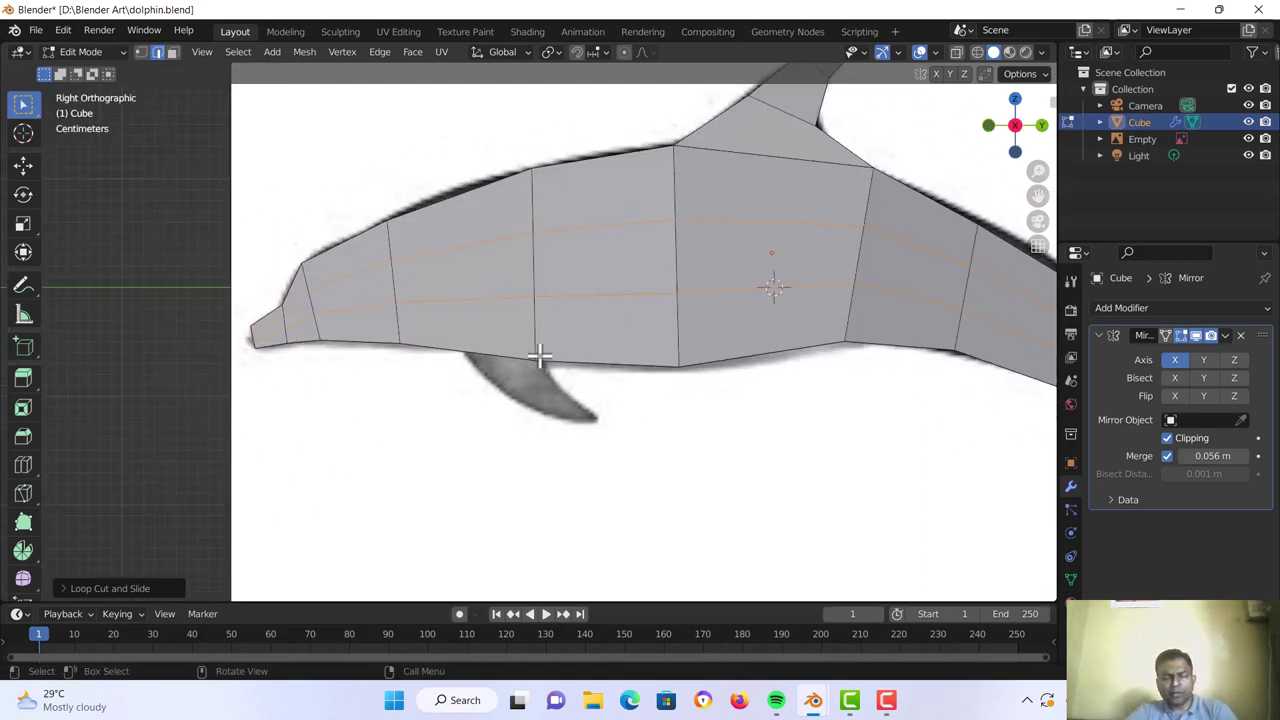
Switch to wireframe and add a vertical loop cut slid to the pectoral fin's front
key("z")
left_click(438, 372)
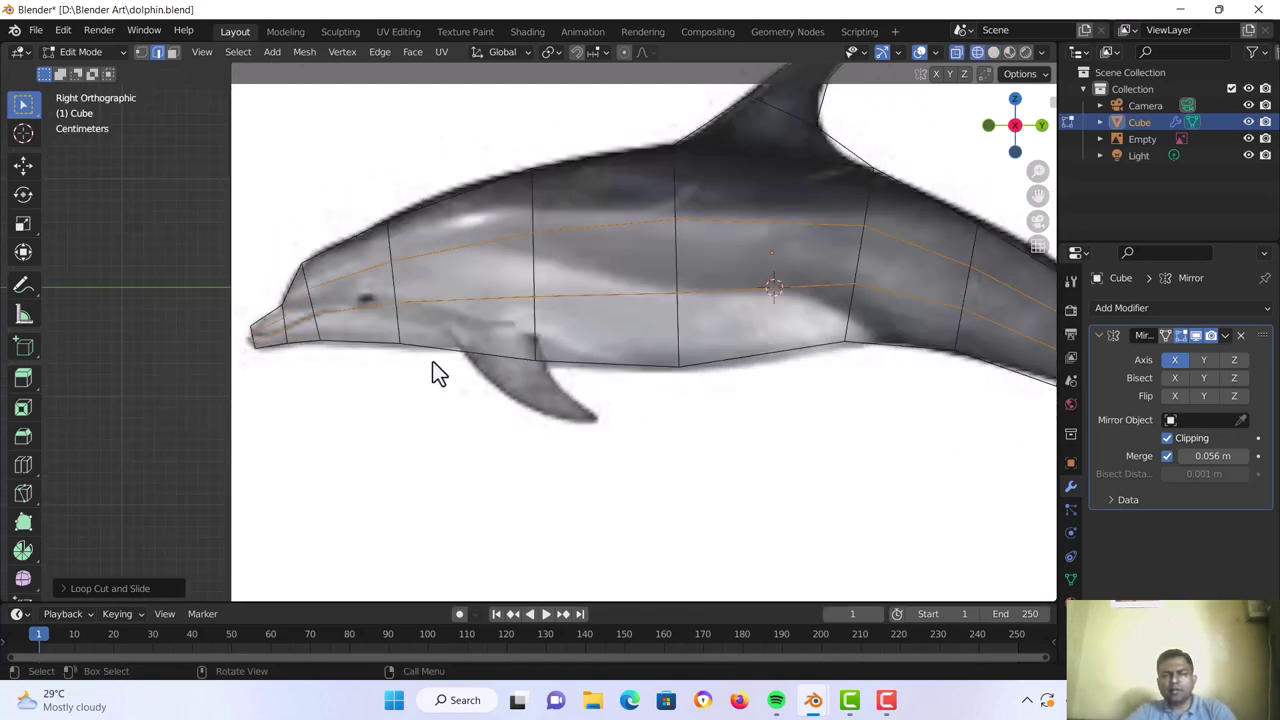
scroll(442, 365, "up", 1)
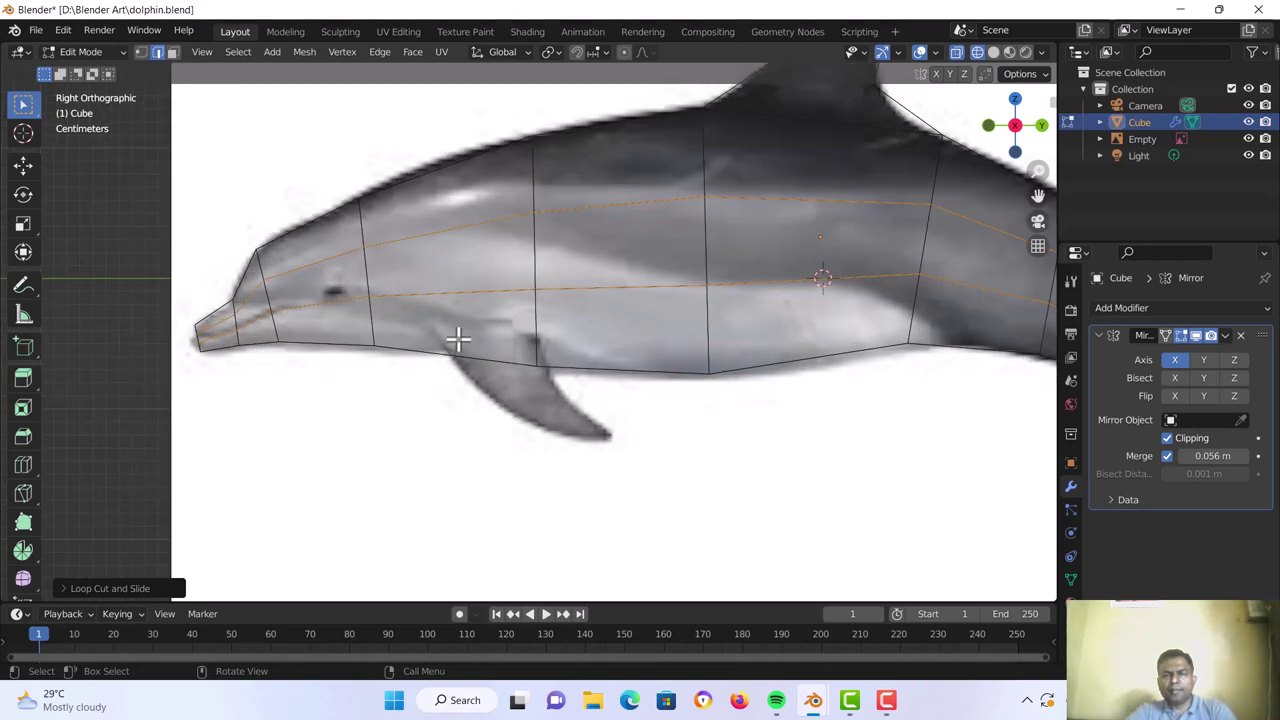
key("ctrl")
key("ctrl+r")
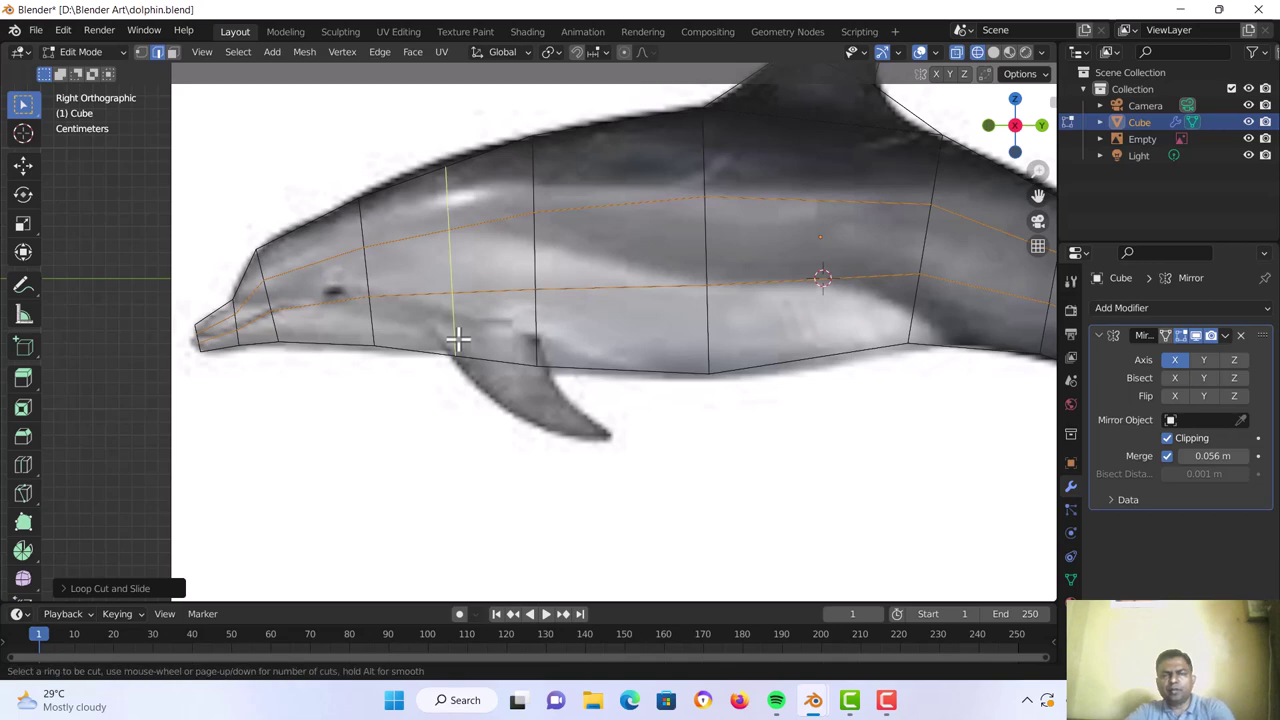
left_click(443, 340)
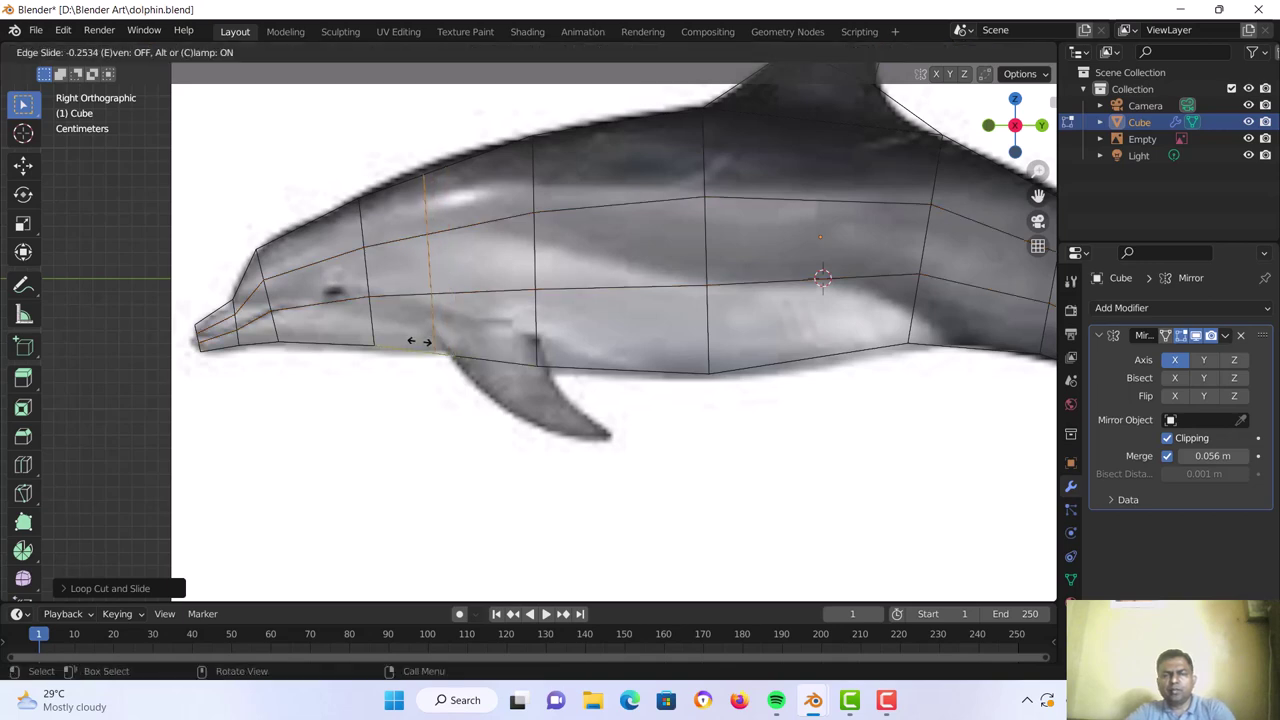
left_click(418, 341)
scroll(467, 340, "up", 2)
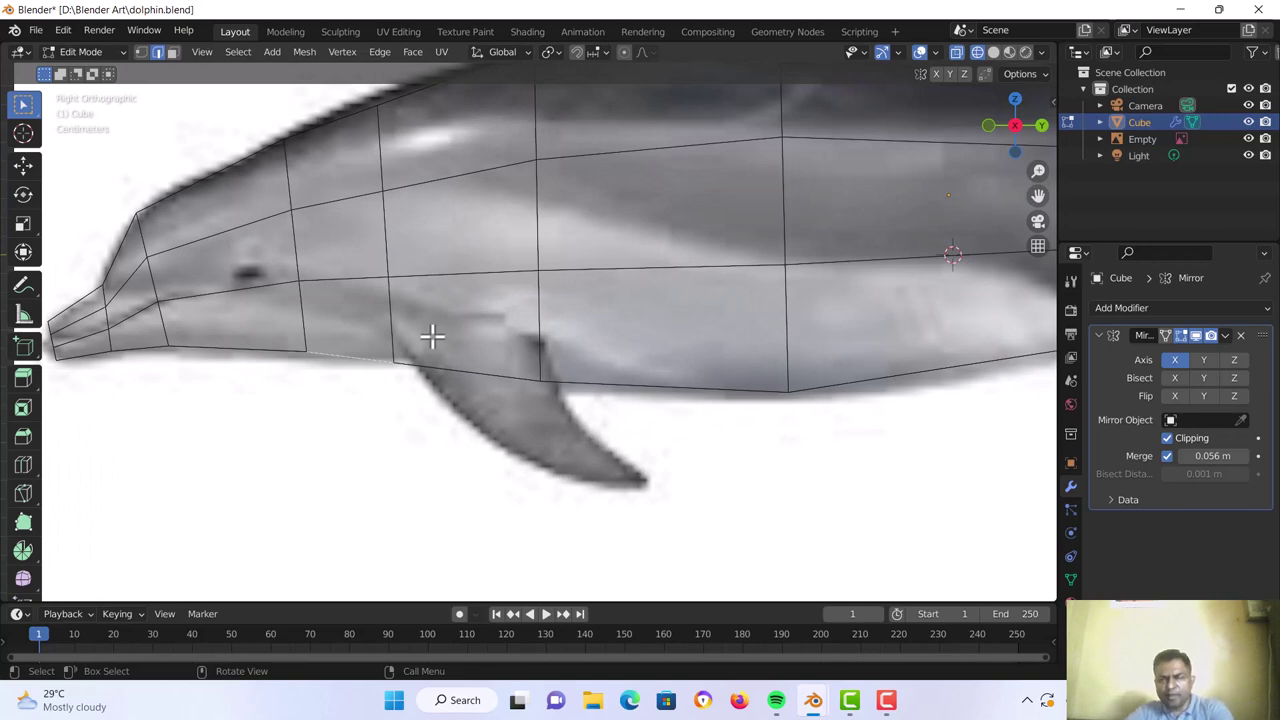
Knife one edge across the side face above the pectoral fin, then return to solid shading
key("k")
left_click(390, 310)
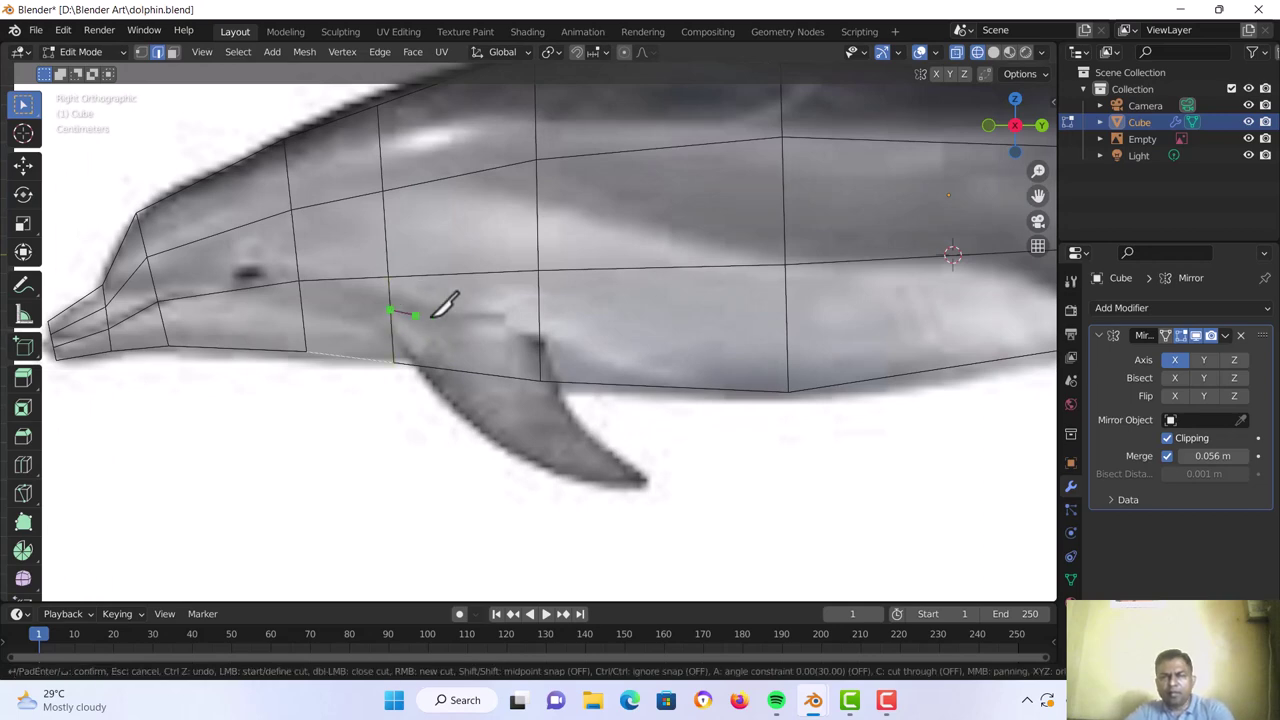
left_click(538, 328)
key("Return")
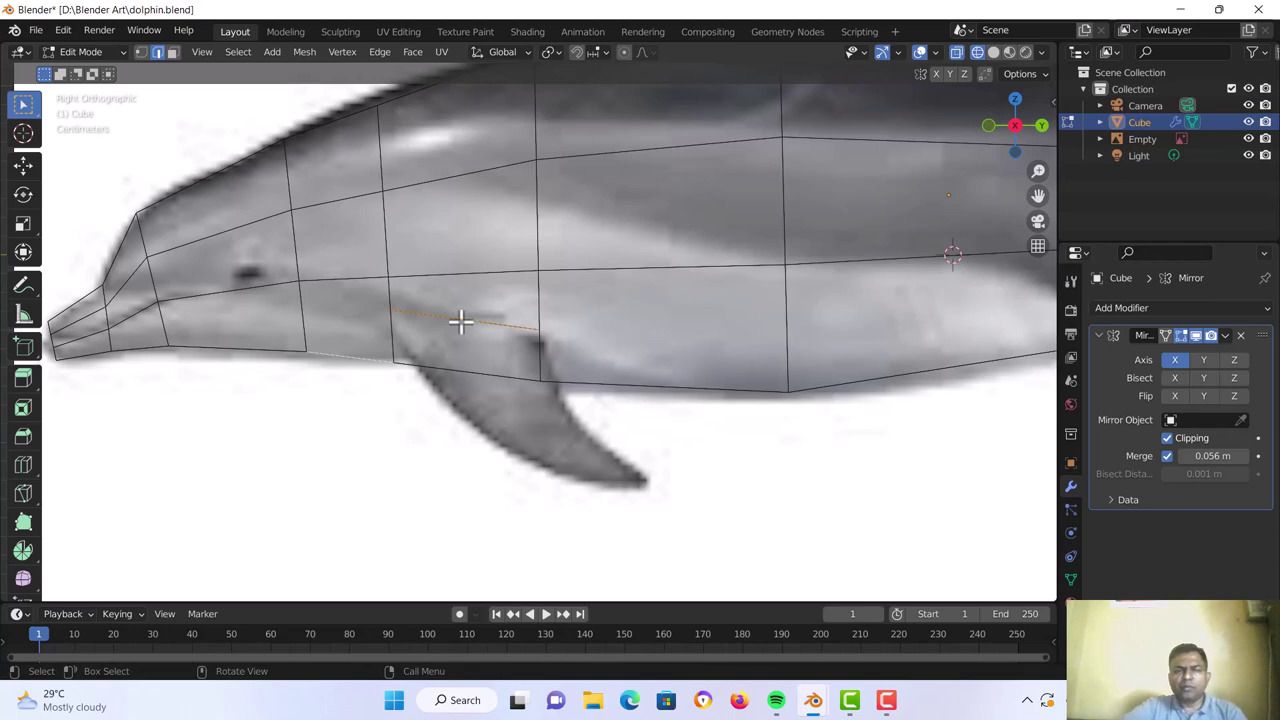
key("z")
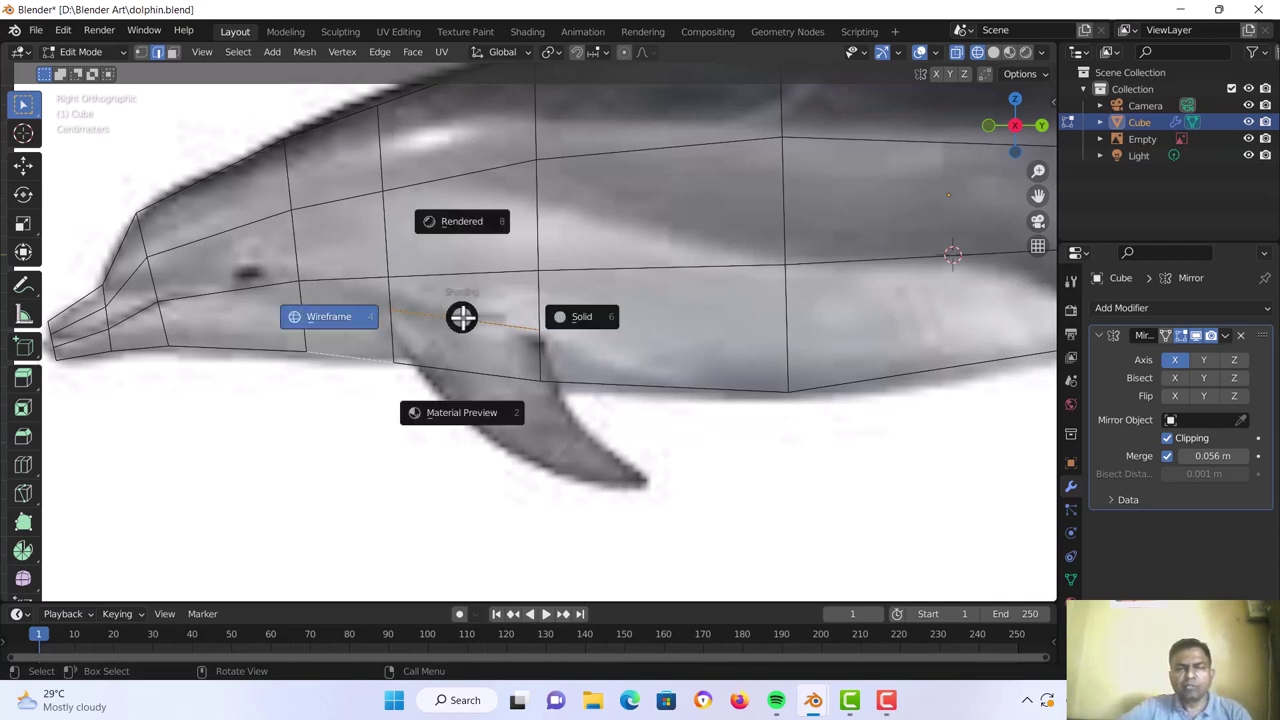
left_click(566, 322)
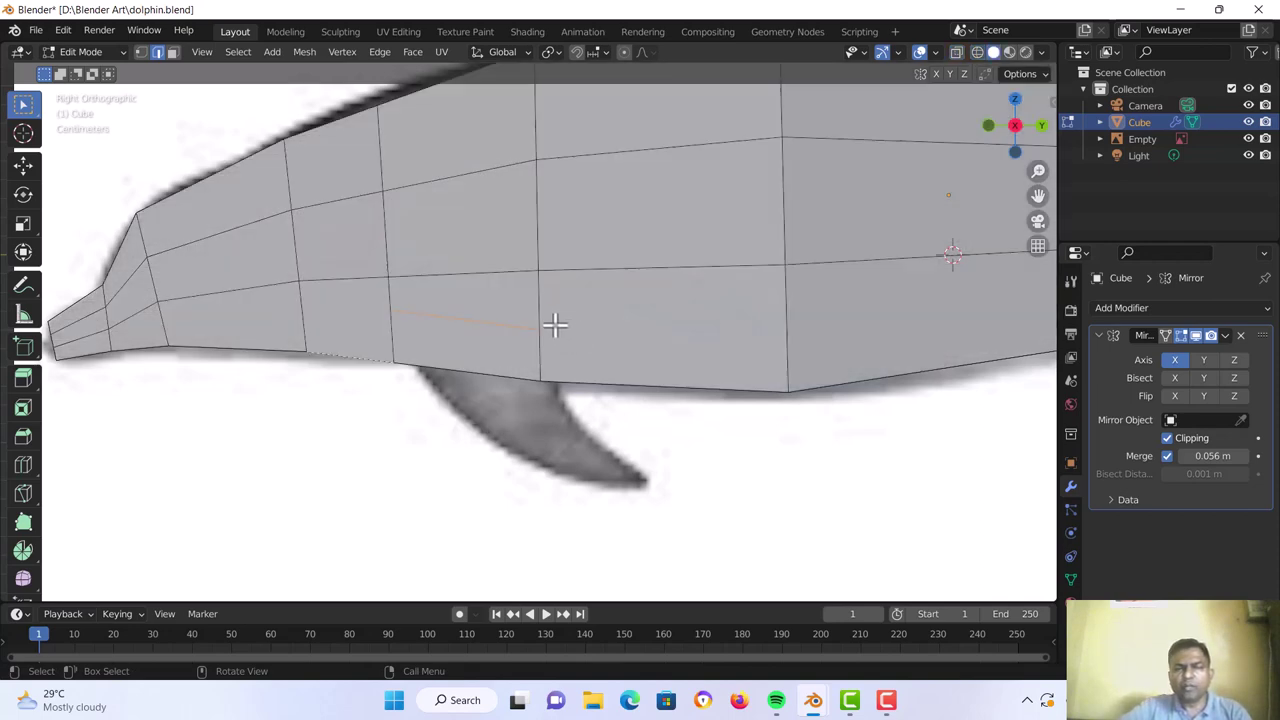
Bevel the selected pectoral fin cut edges from the edge context menu
right_click(446, 314)
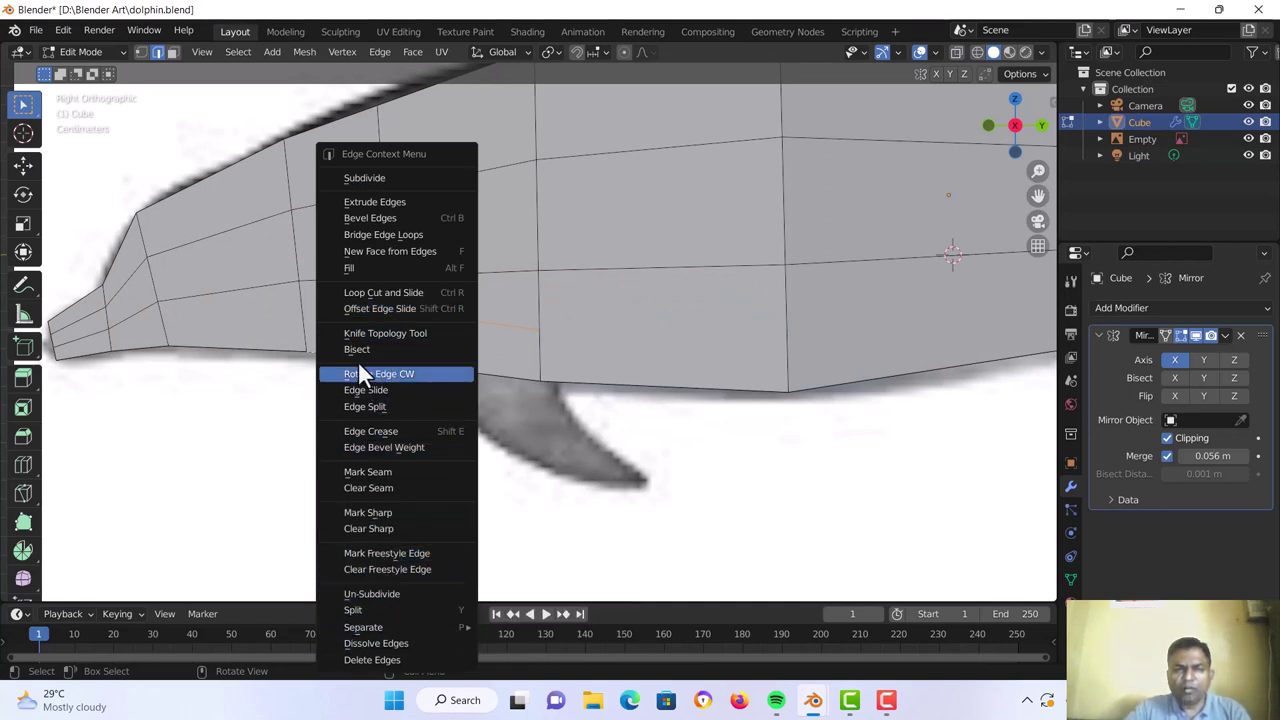
left_click(376, 217)
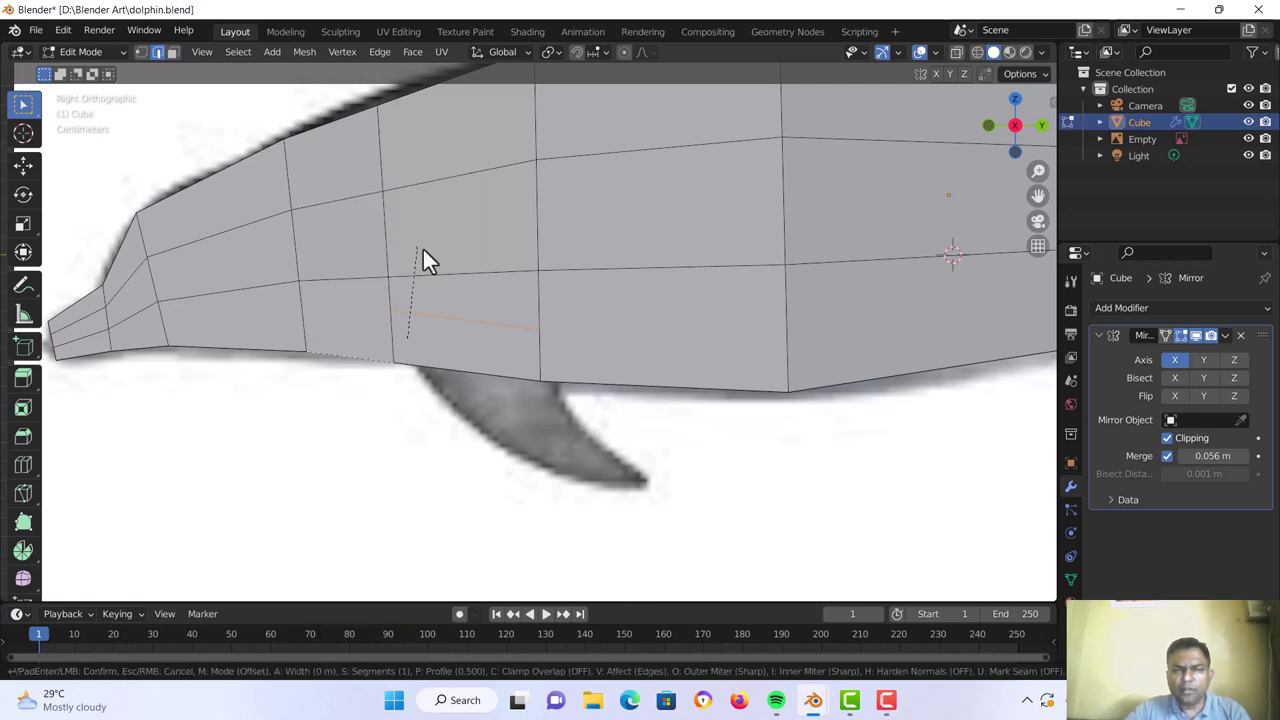
left_click(537, 308)
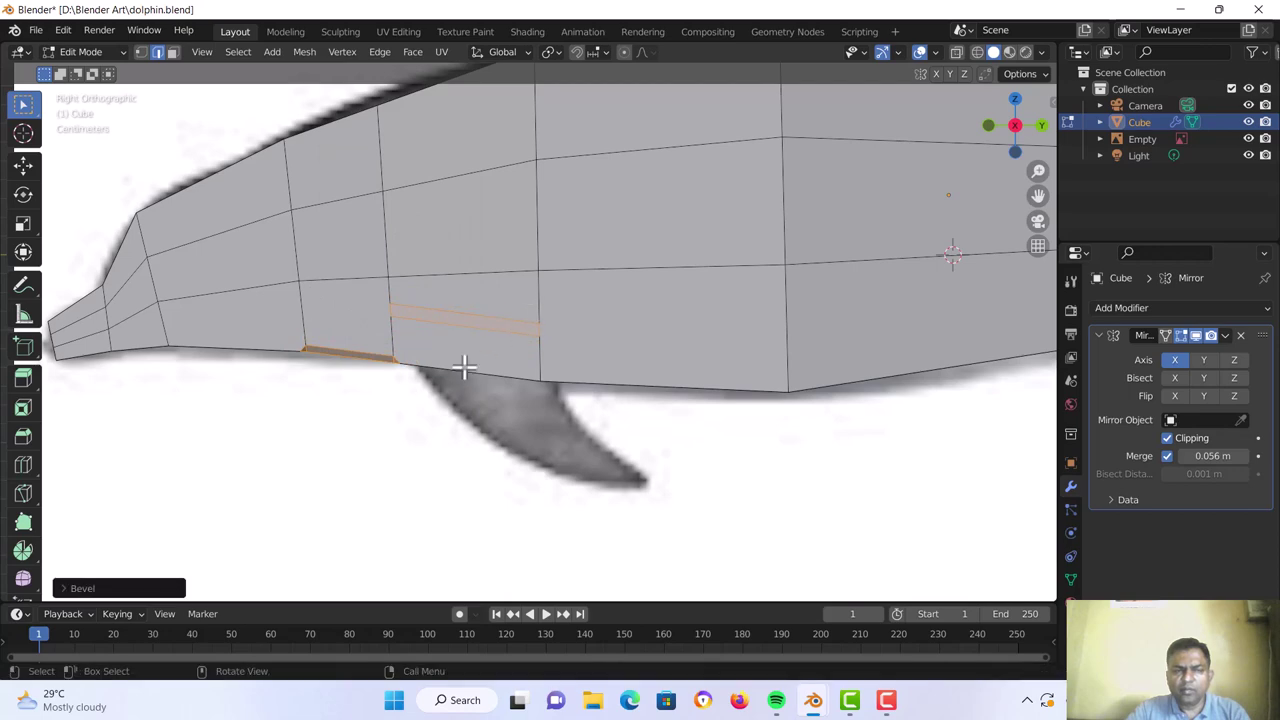
middle_click_drag(463, 366, 413, 363)
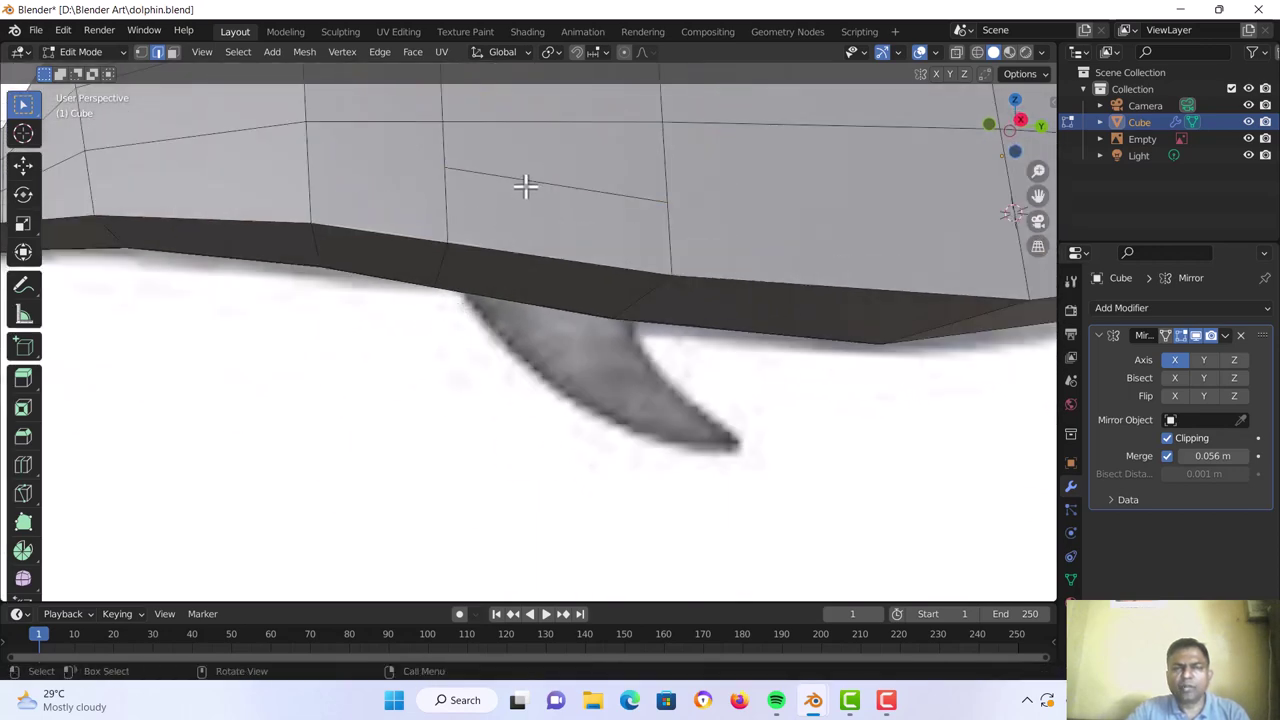
middle_click_drag(527, 187, 507, 305, "shift")
Bevel the lower body edge and select the new strip face in face select mode
right_click(507, 297)
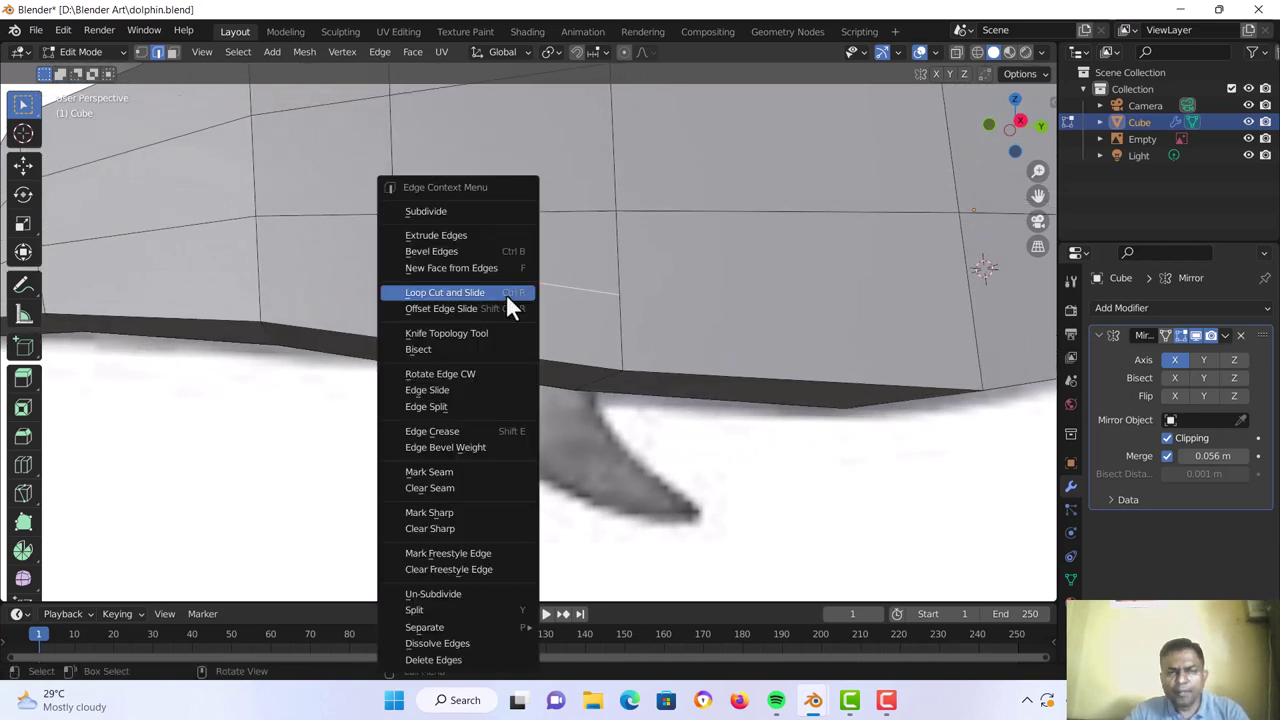
left_click(484, 253)
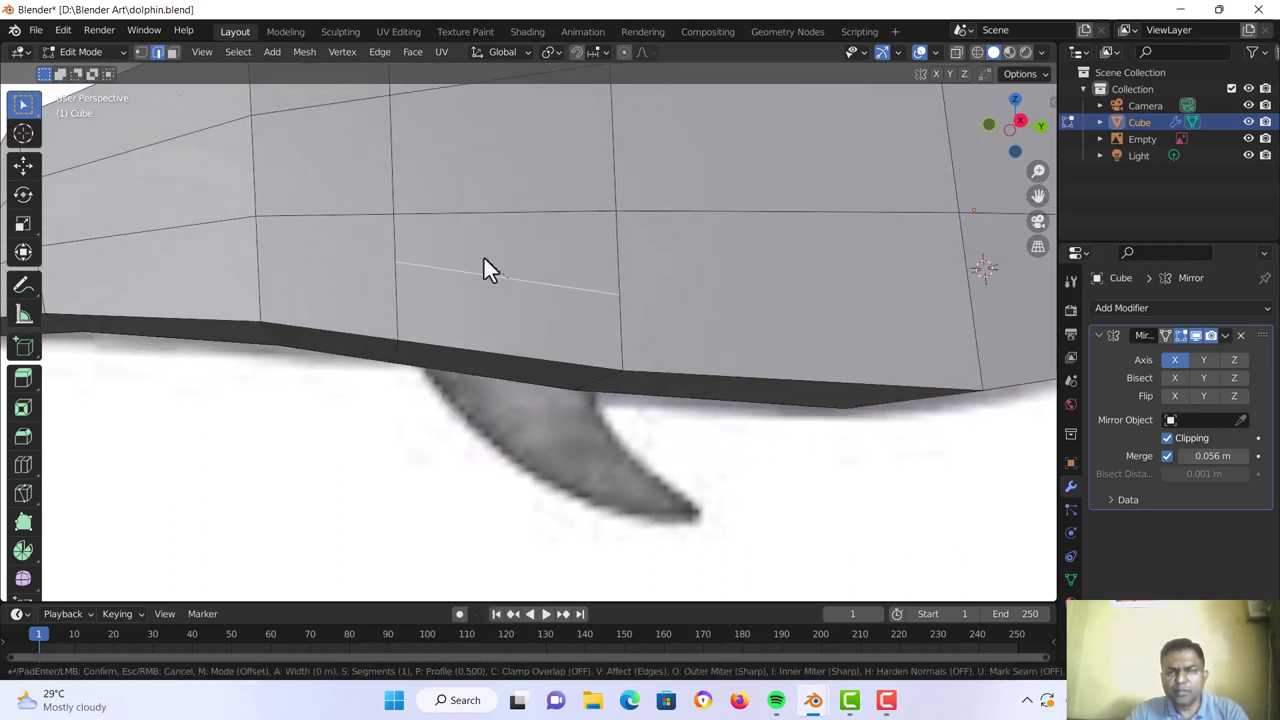
left_click(548, 302)
middle_click_drag(534, 314, 522, 331)
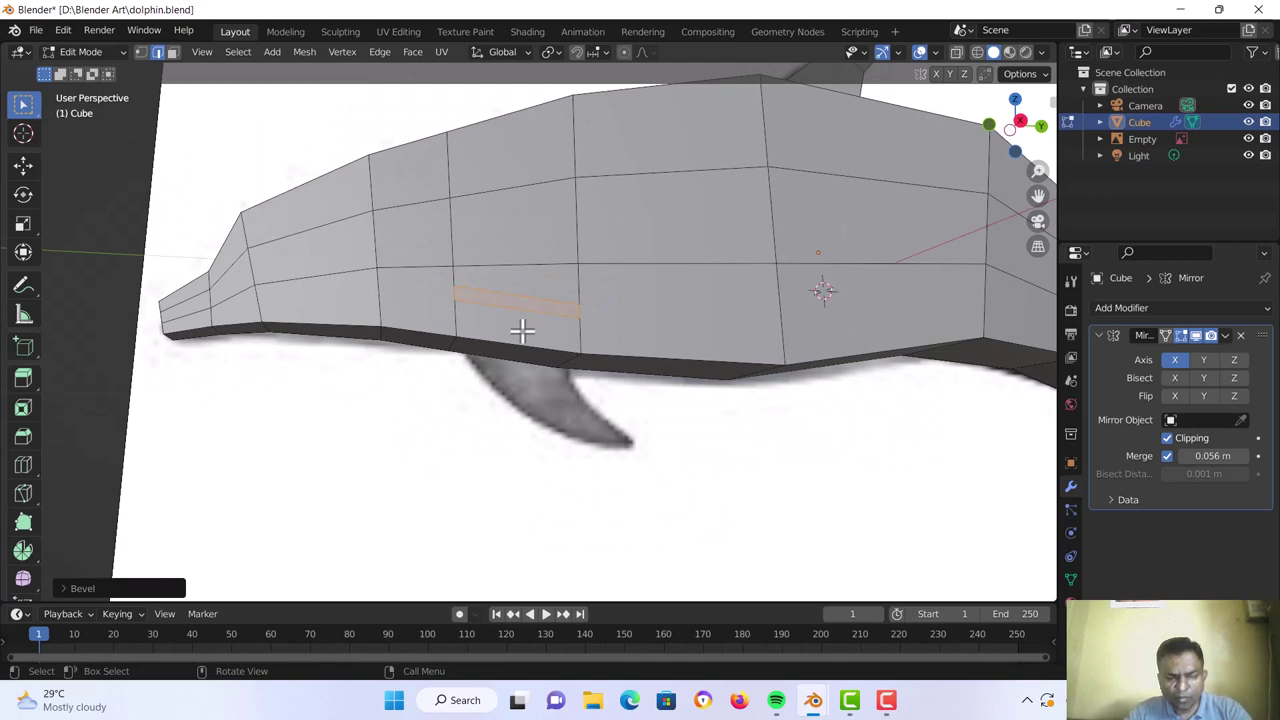
key("3")
left_click(520, 305)
Extrude the strip face into a fin plate and move it down and back
scroll(527, 330, "down", 4)
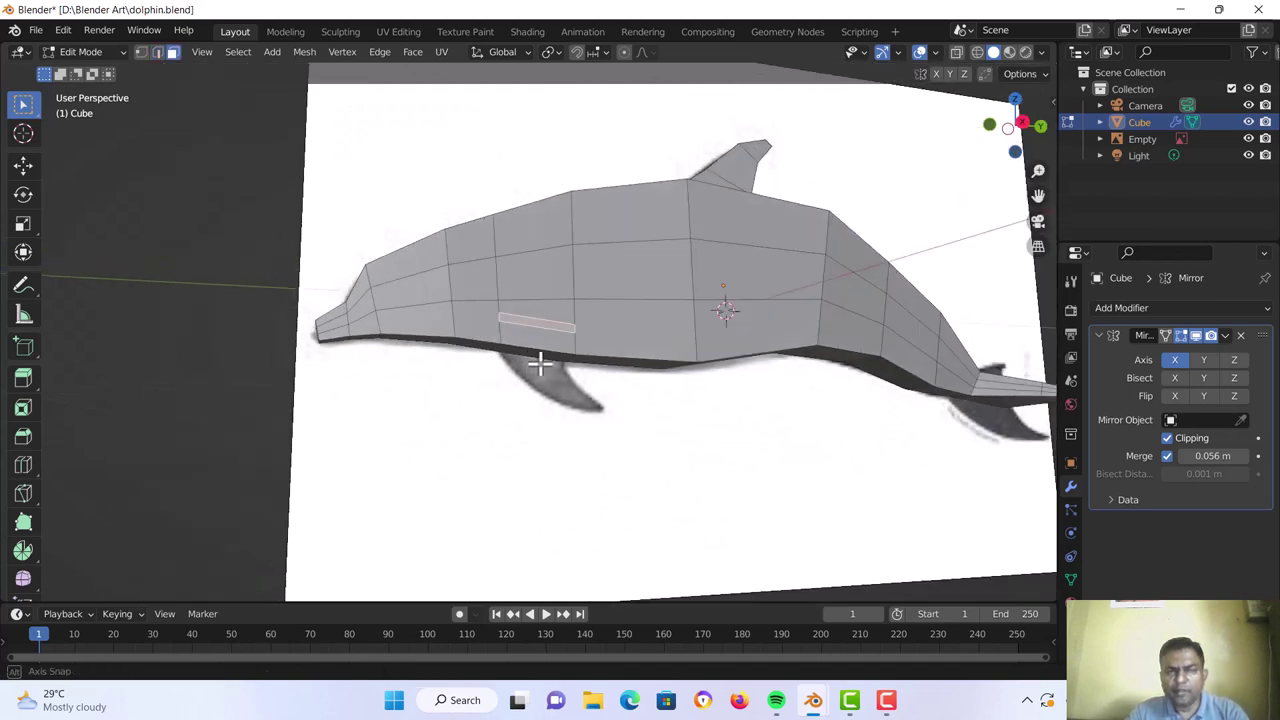
middle_click_drag(540, 363, 694, 434)
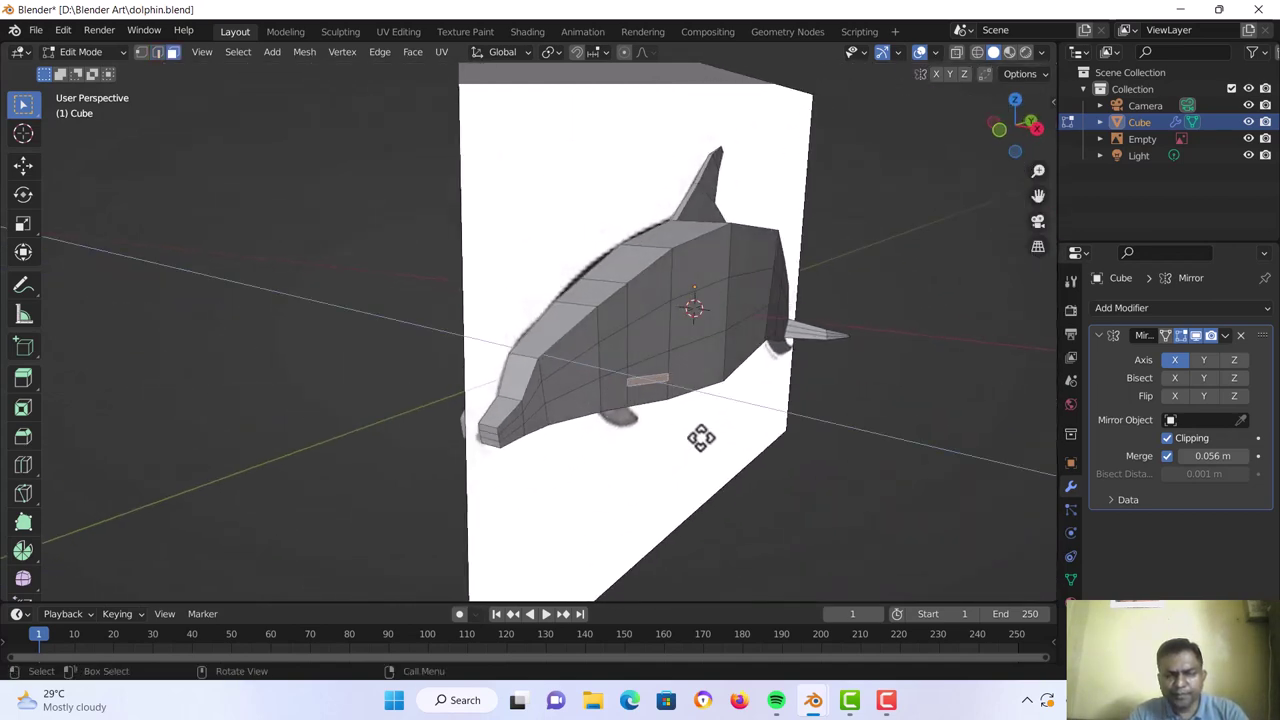
key("e")
left_click(747, 474)
middle_click_drag(747, 474, 552, 402)
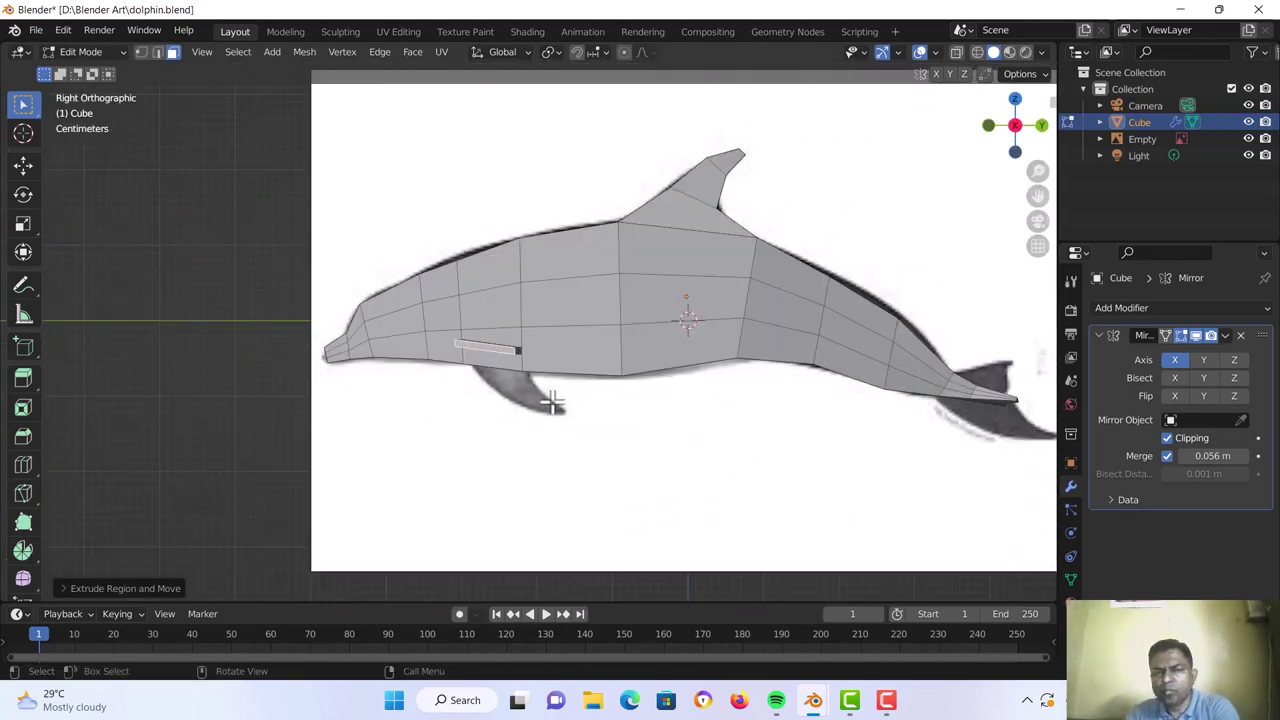
scroll(563, 427, "up", 1)
key("g")
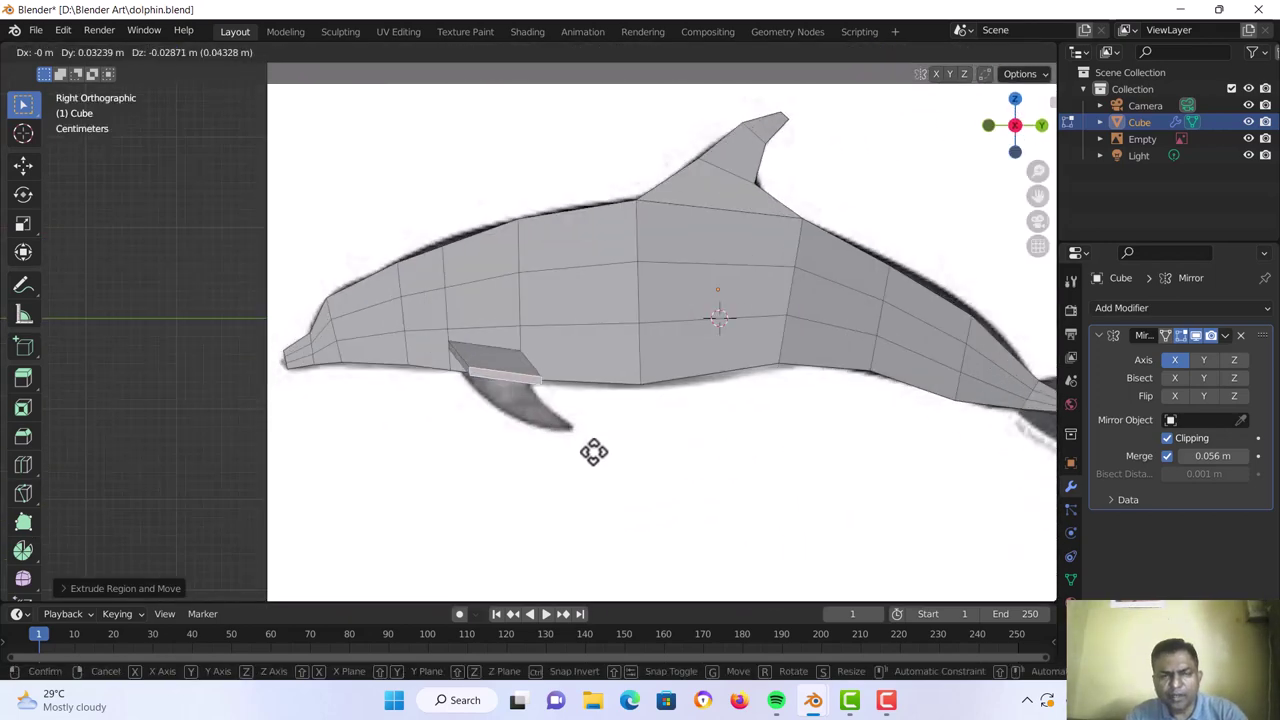
left_click(597, 470)
Tilt and shrink the fin face, then extrude and position the flipper tip
key("r")
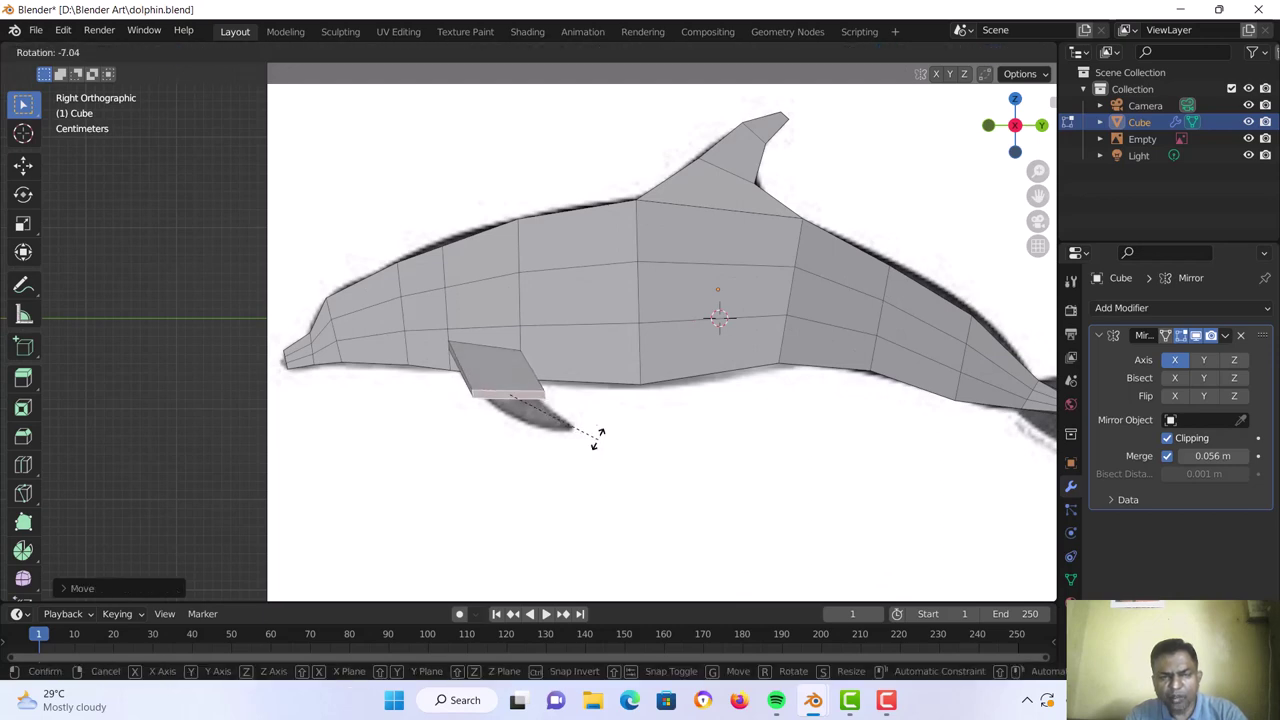
left_click(579, 418)
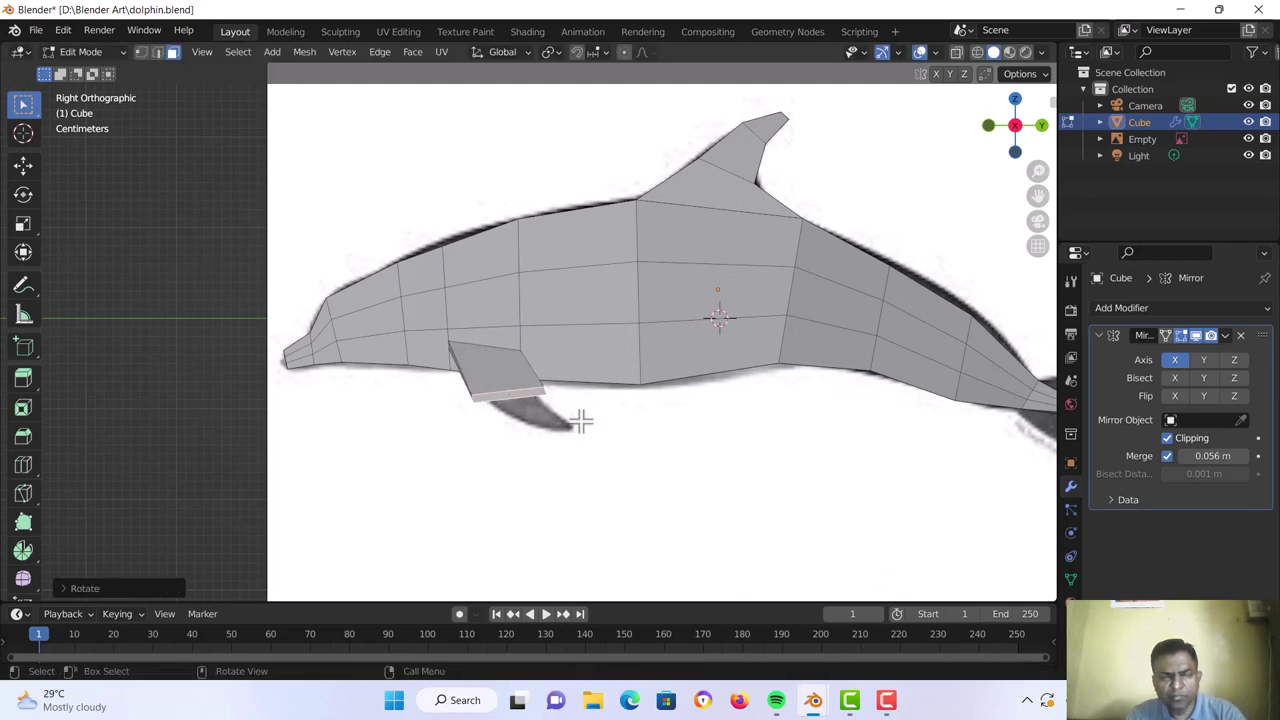
key("s")
left_click(548, 420)
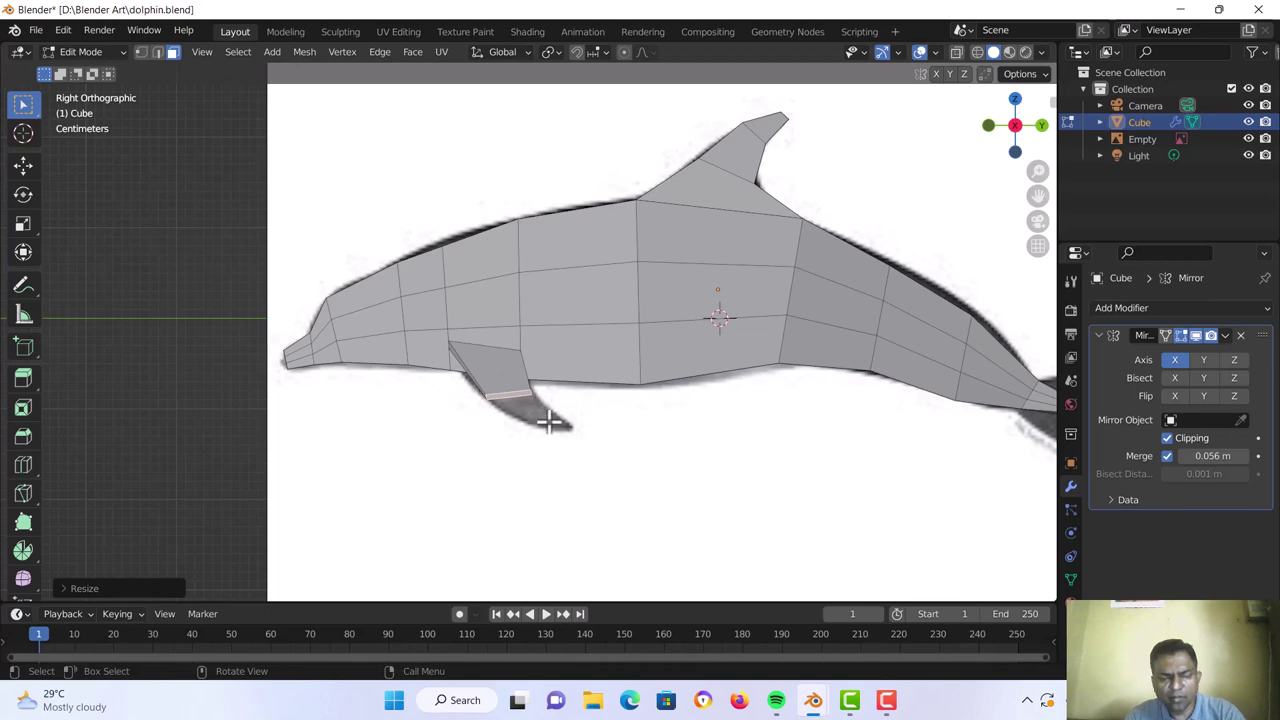
key("e")
left_click(603, 450)
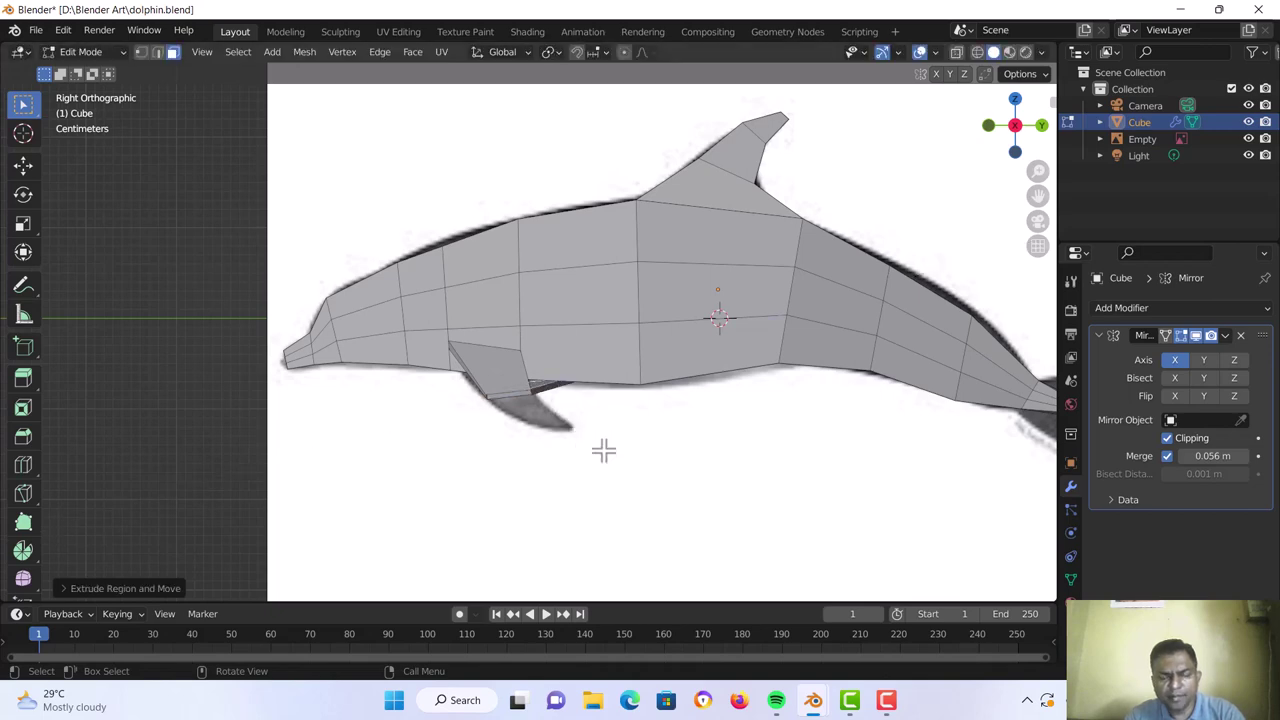
key("g")
left_click(586, 466)
middle_click_drag(586, 466, 678, 413)
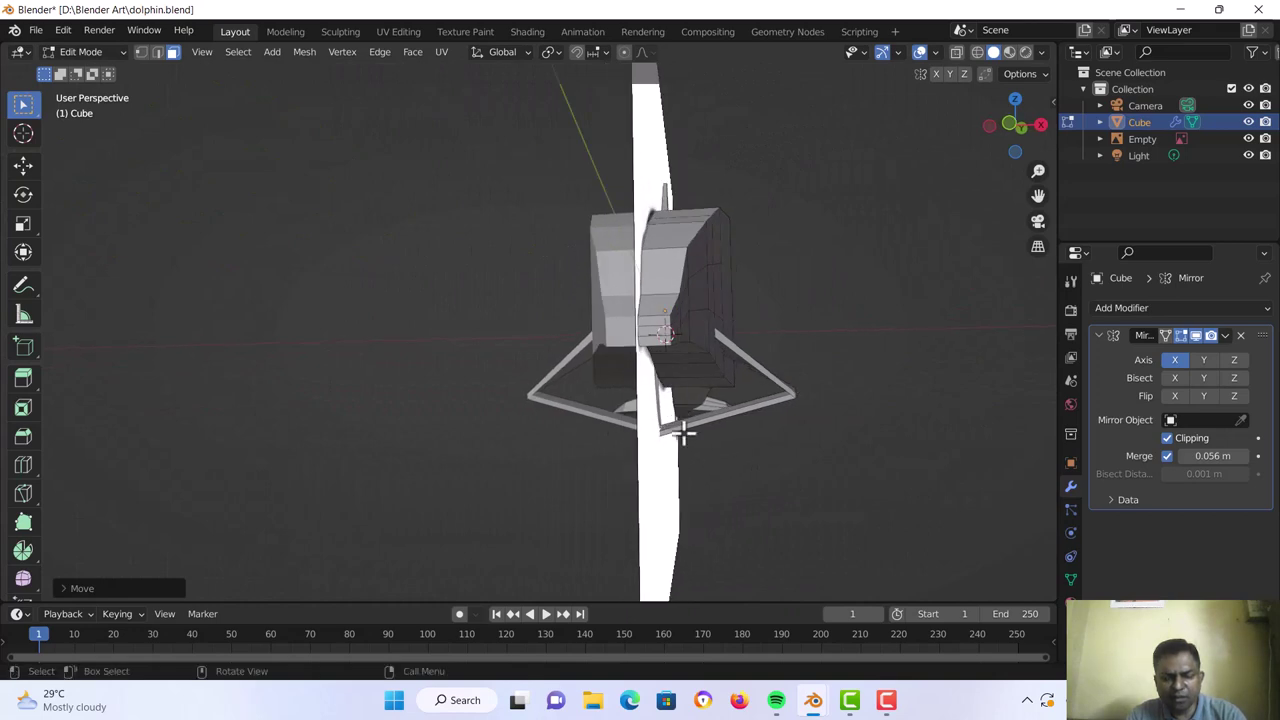
Disable Mirror clipping and move the fin vertices outward and back along the reference flipper
key("g")
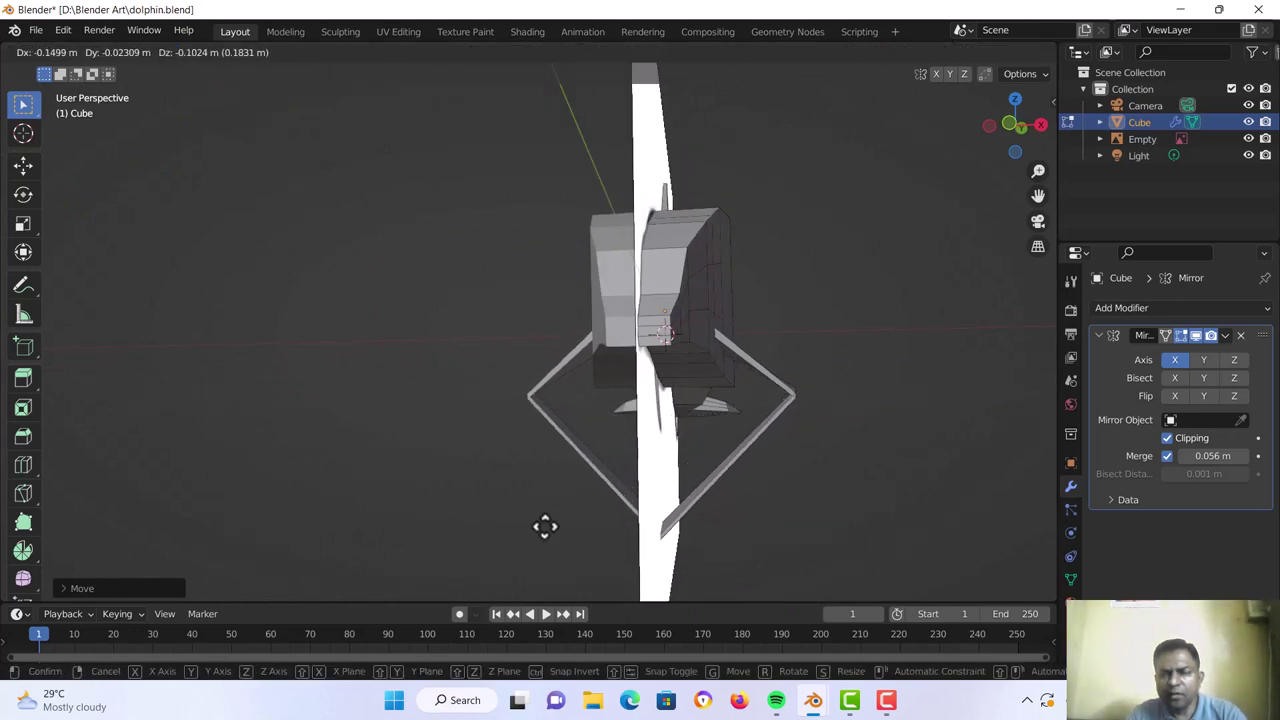
left_click(631, 411)
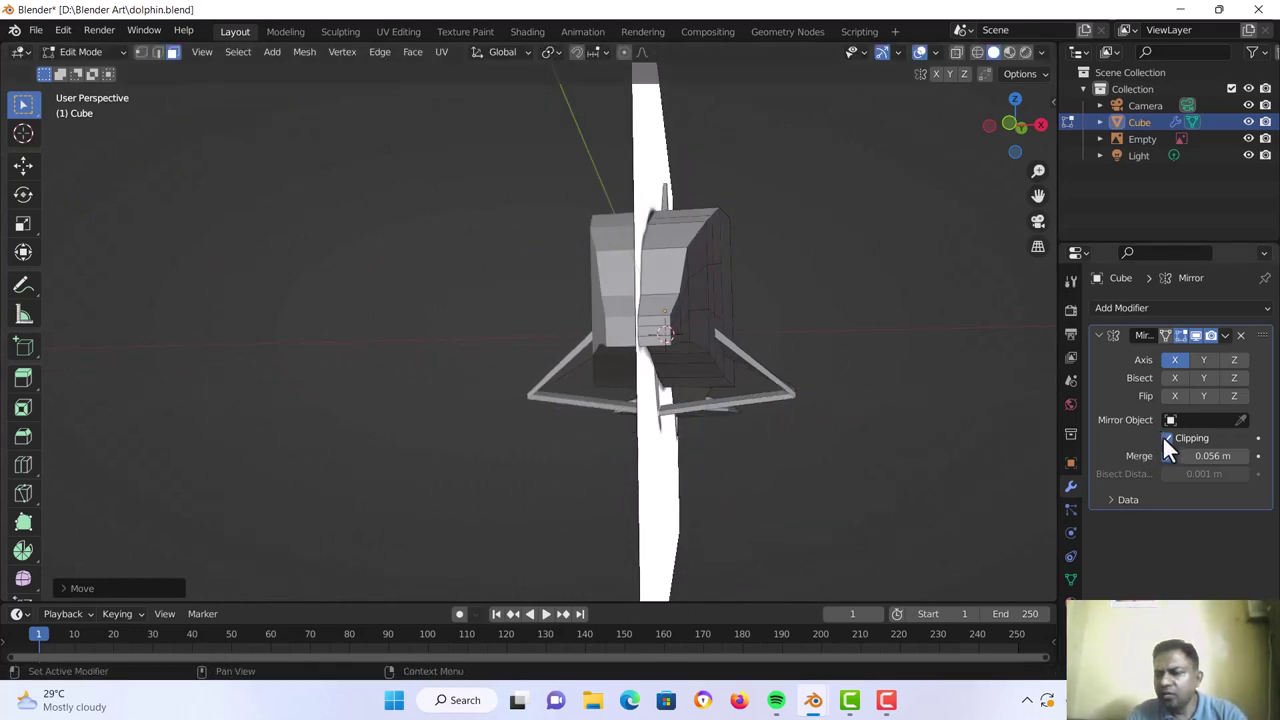
left_click(1166, 438)
key("g")
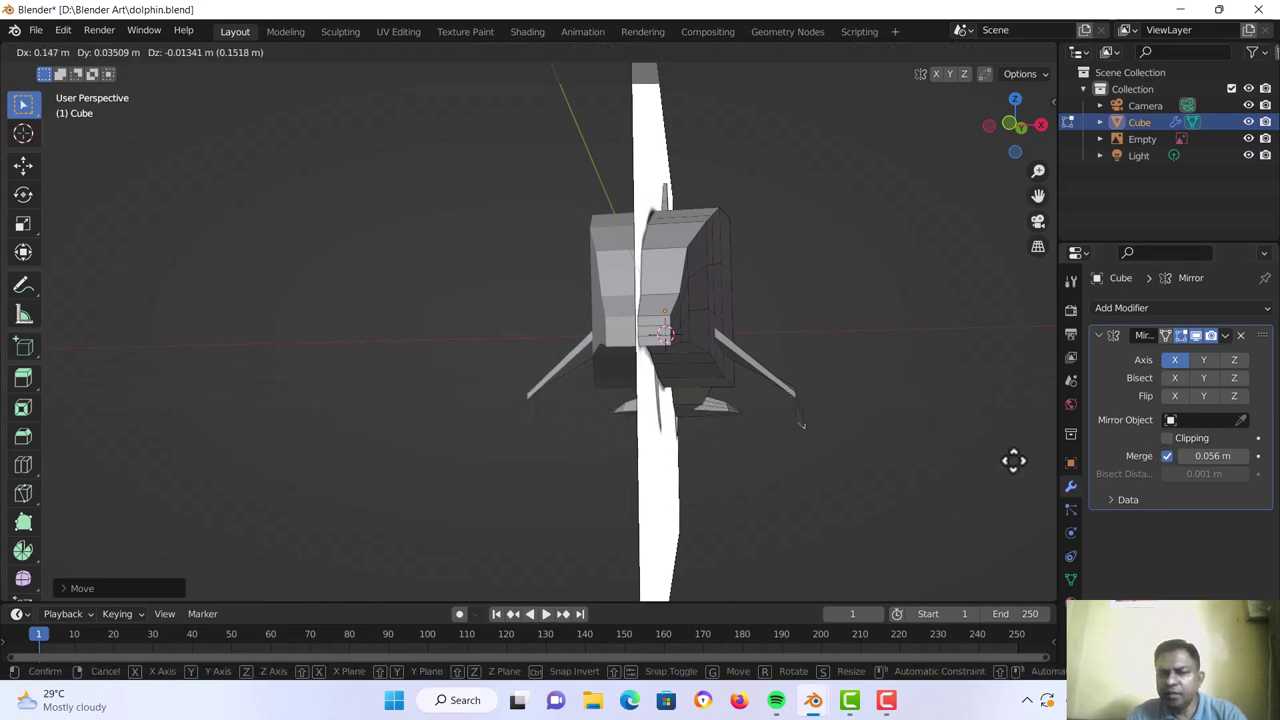
left_click(1029, 451)
middle_click_drag(806, 429, 651, 429)
key("g")
left_click(787, 377)
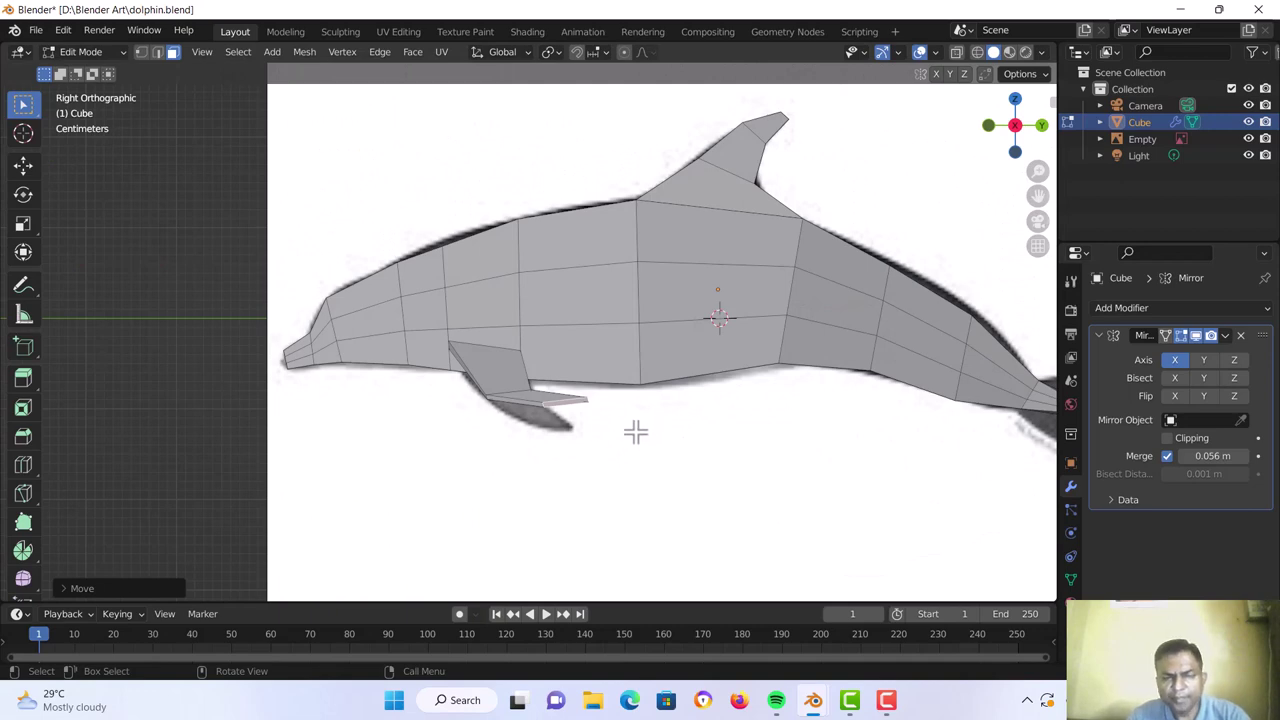
Hide the selected fin geometry, then select the lower fin face and the thin sliver face
key("h")
left_click(553, 403)
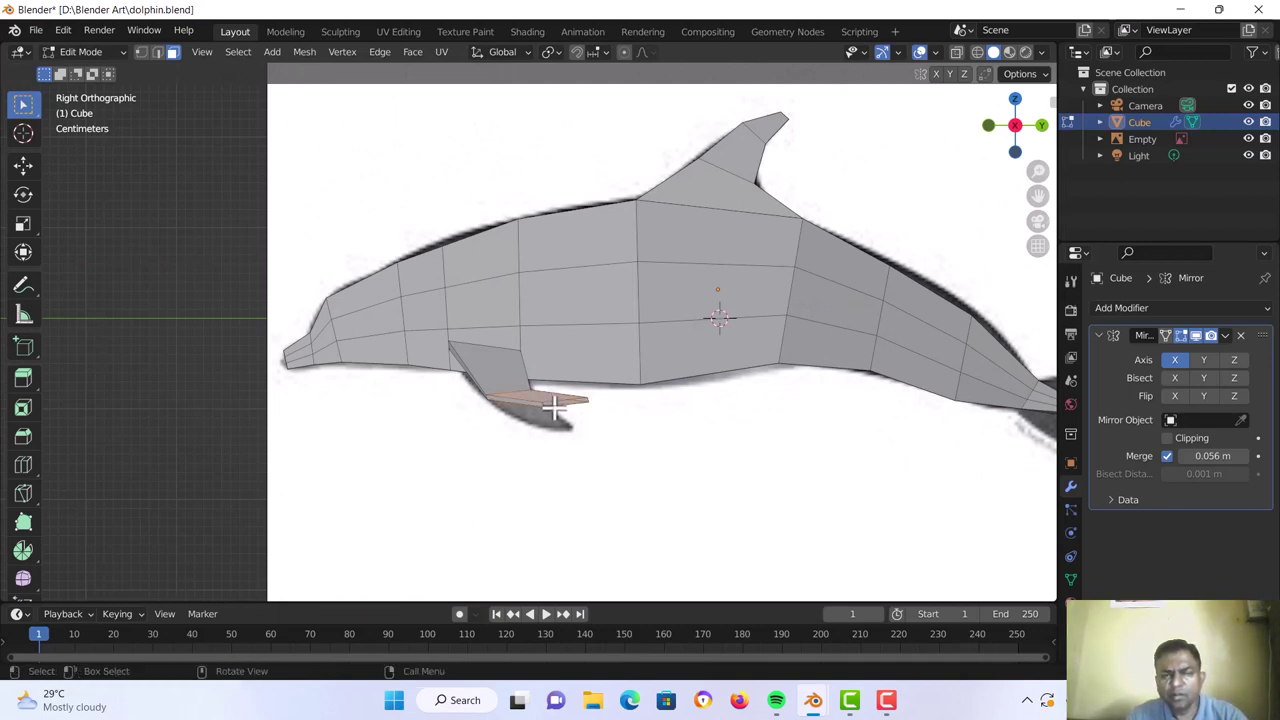
left_click(557, 400)
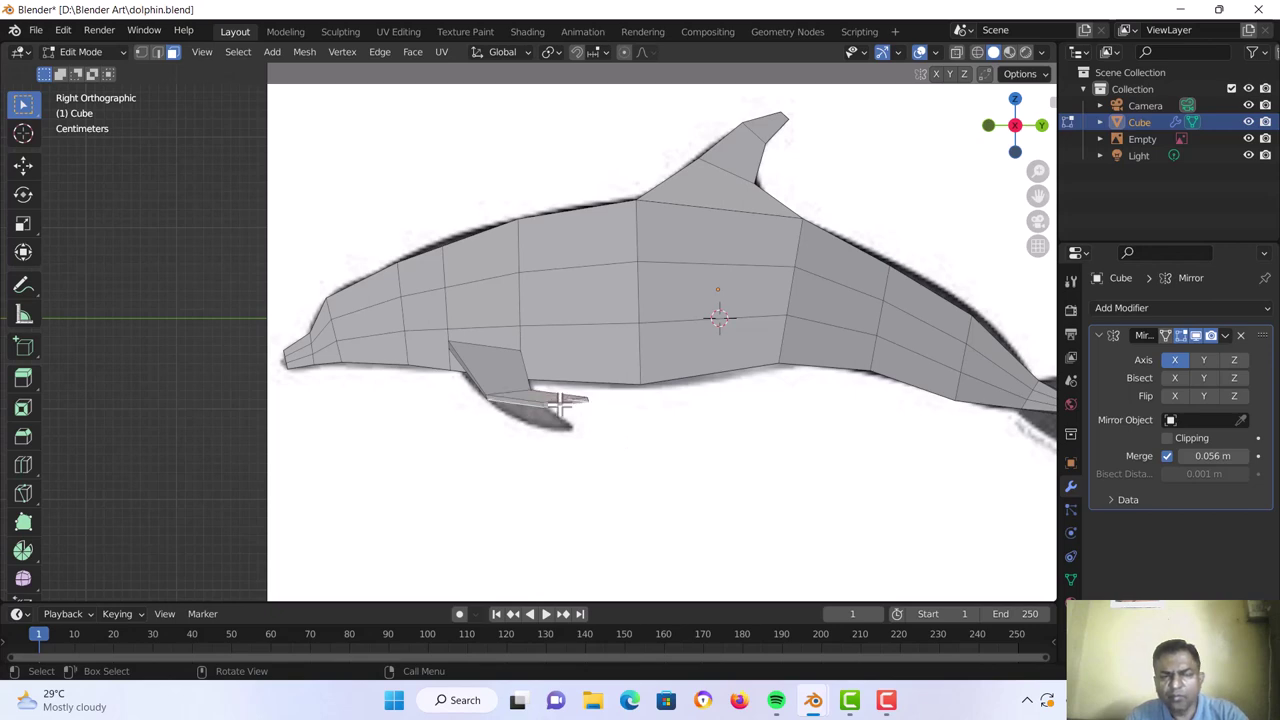
scroll(570, 408, "up", 4)
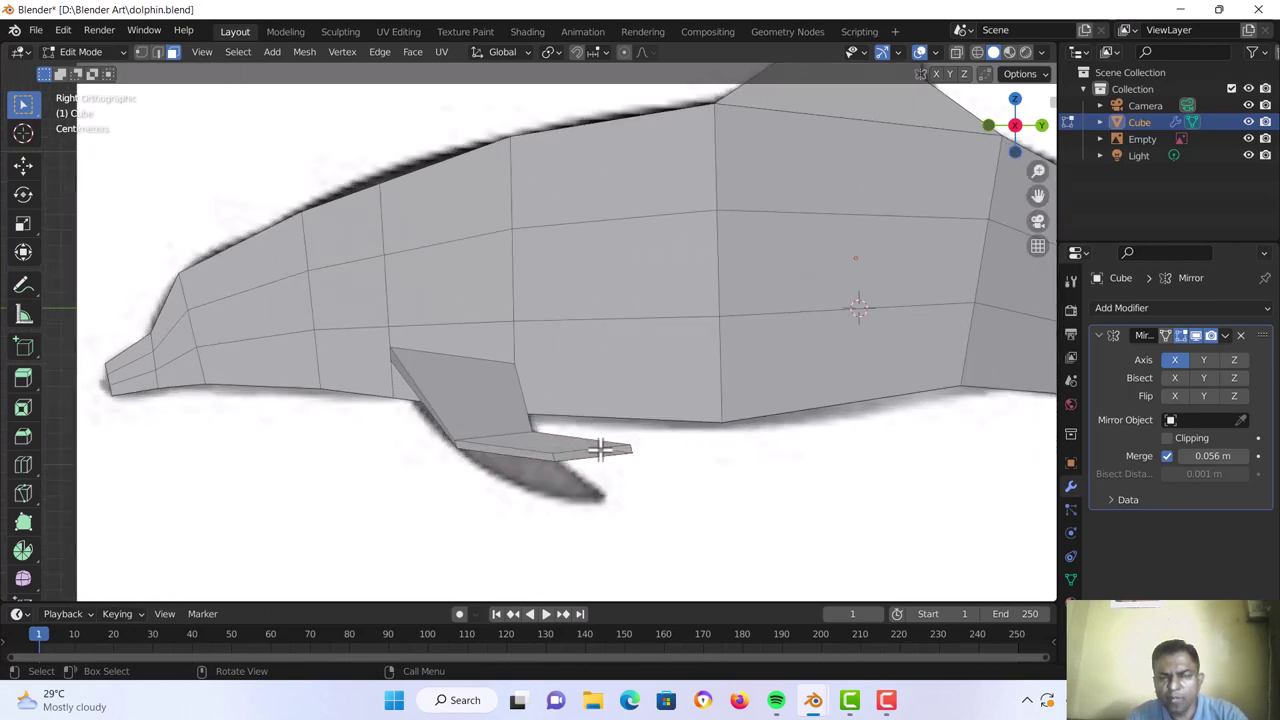
middle_click_drag(600, 452, 627, 458)
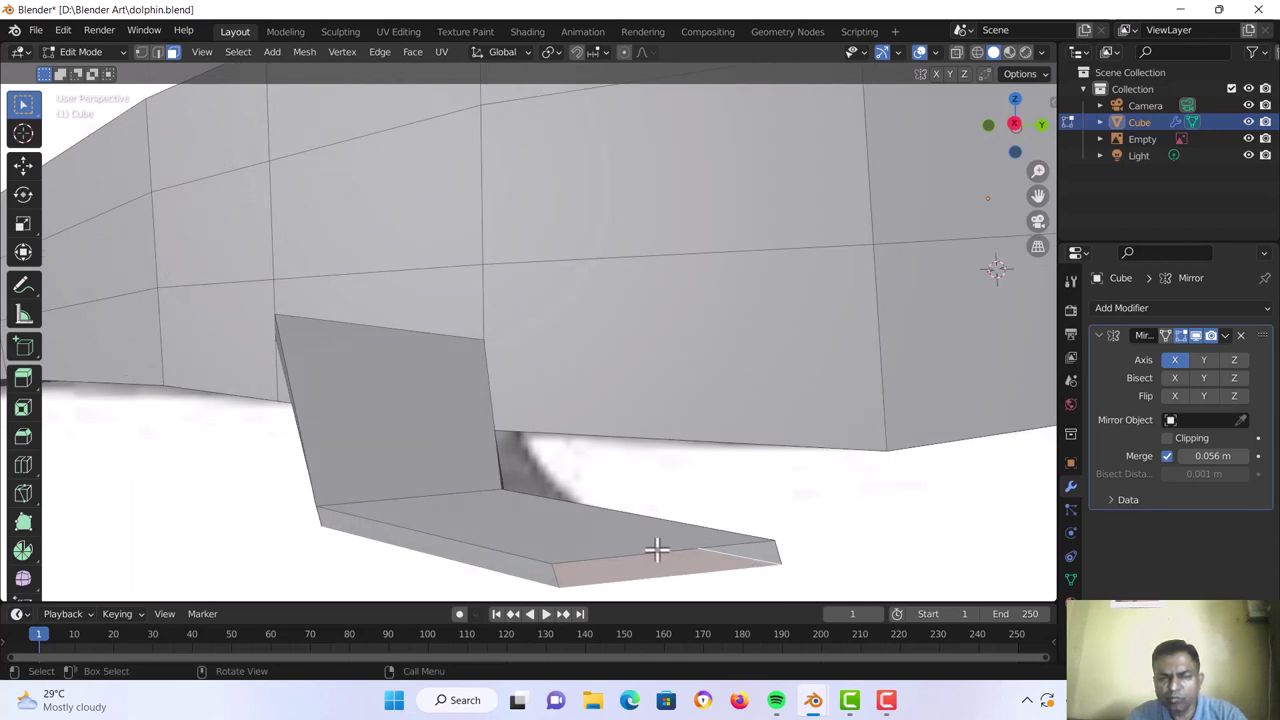
middle_click_drag(656, 548, 714, 478)
left_click(696, 258)
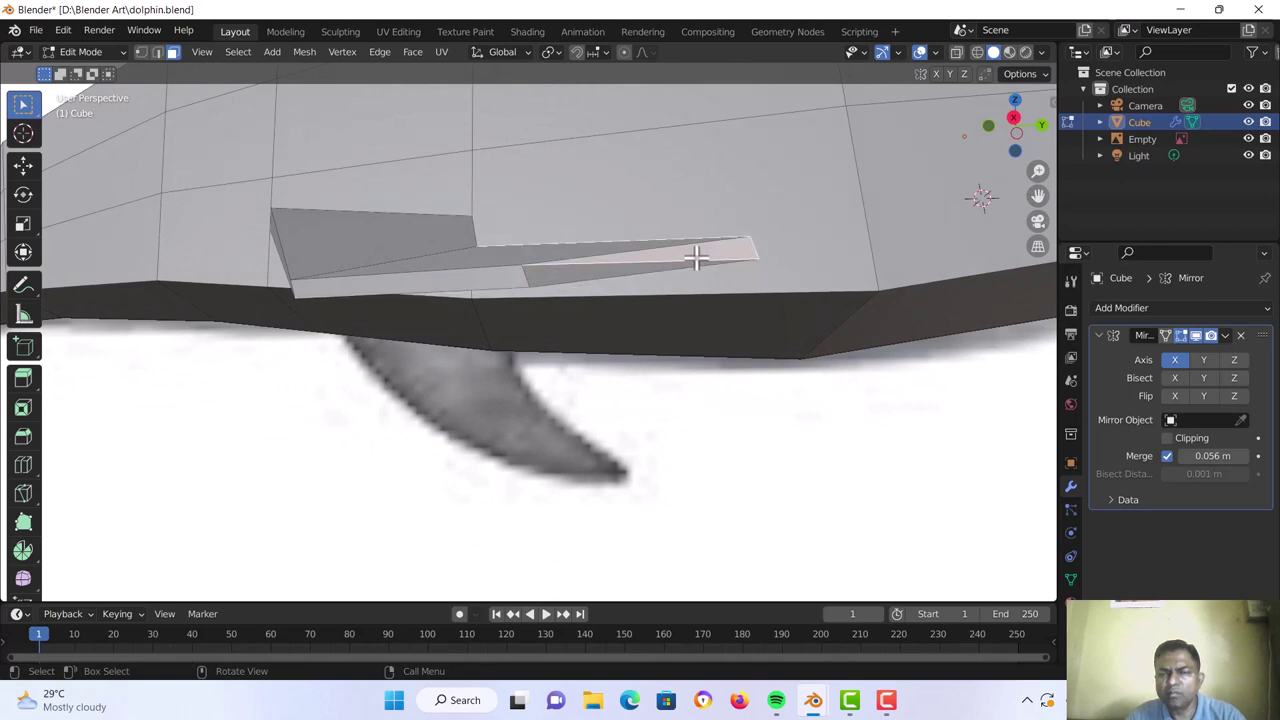
Select the flipper's bottom edge and switch to edge select mode
scroll(557, 328, "up", 1)
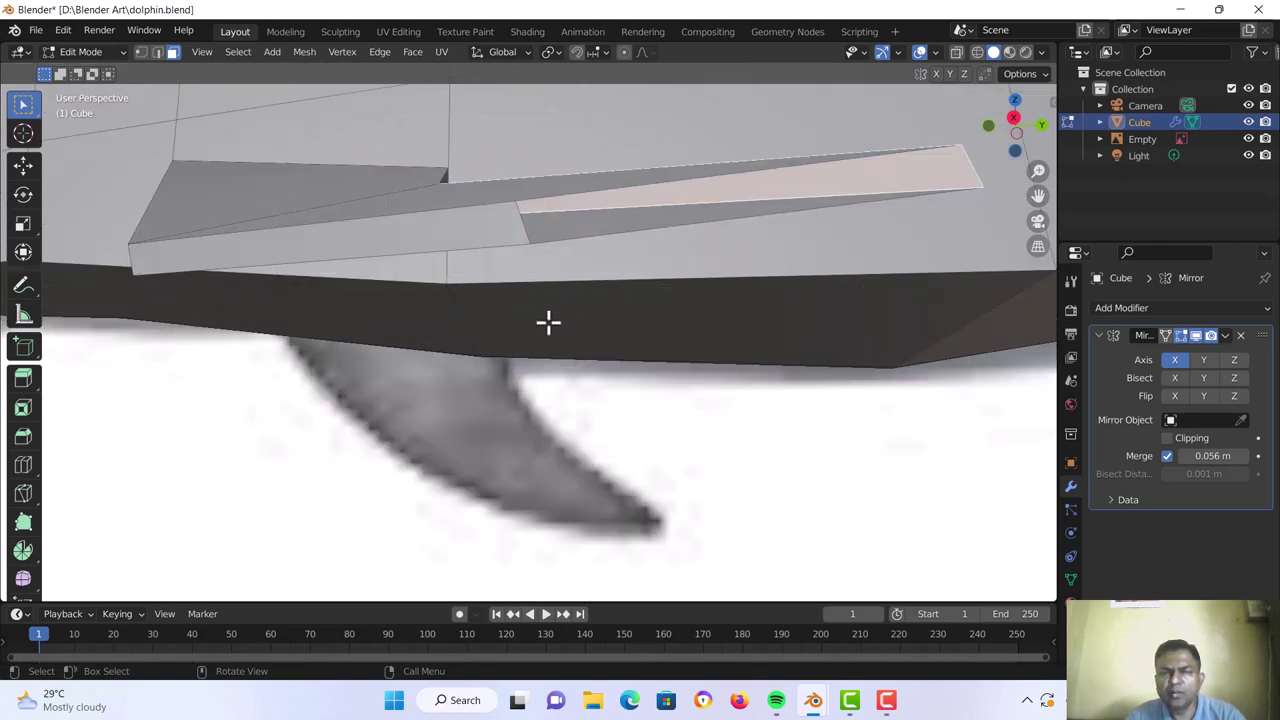
scroll(548, 320, "up", 1)
middle_click_drag(535, 387, 553, 407)
scroll(423, 411, "down", 5)
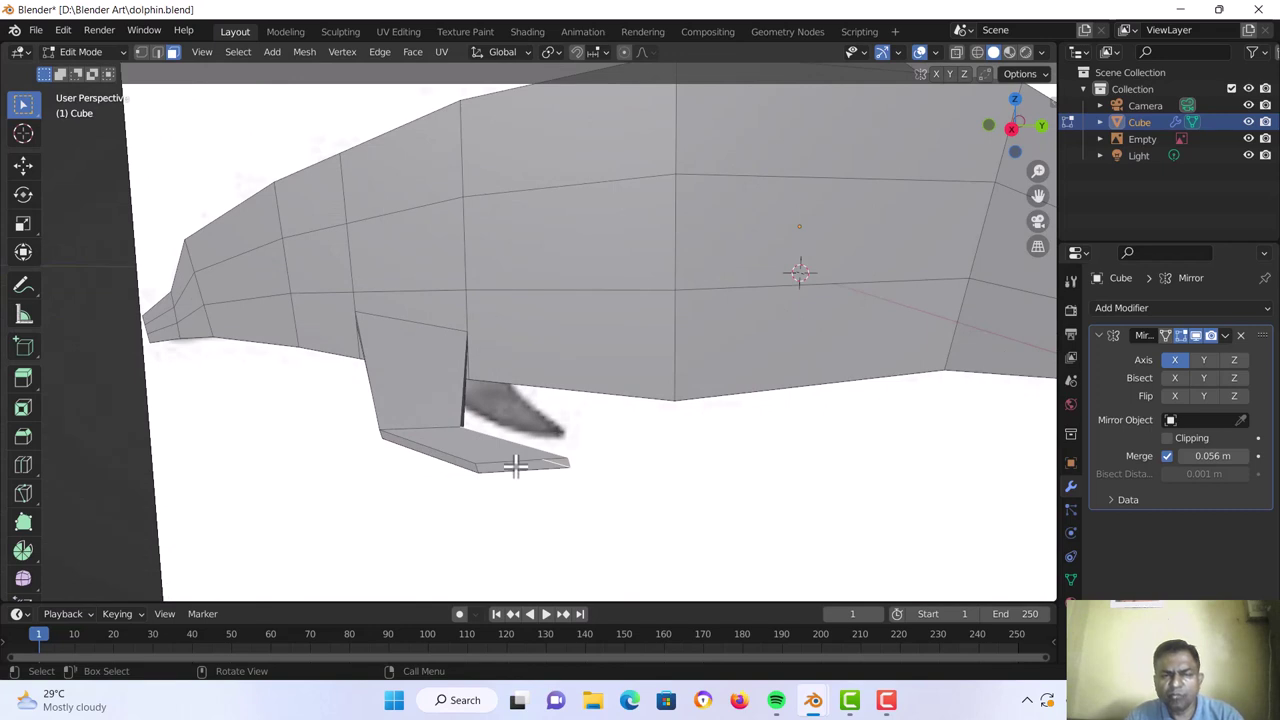
left_click(515, 465)
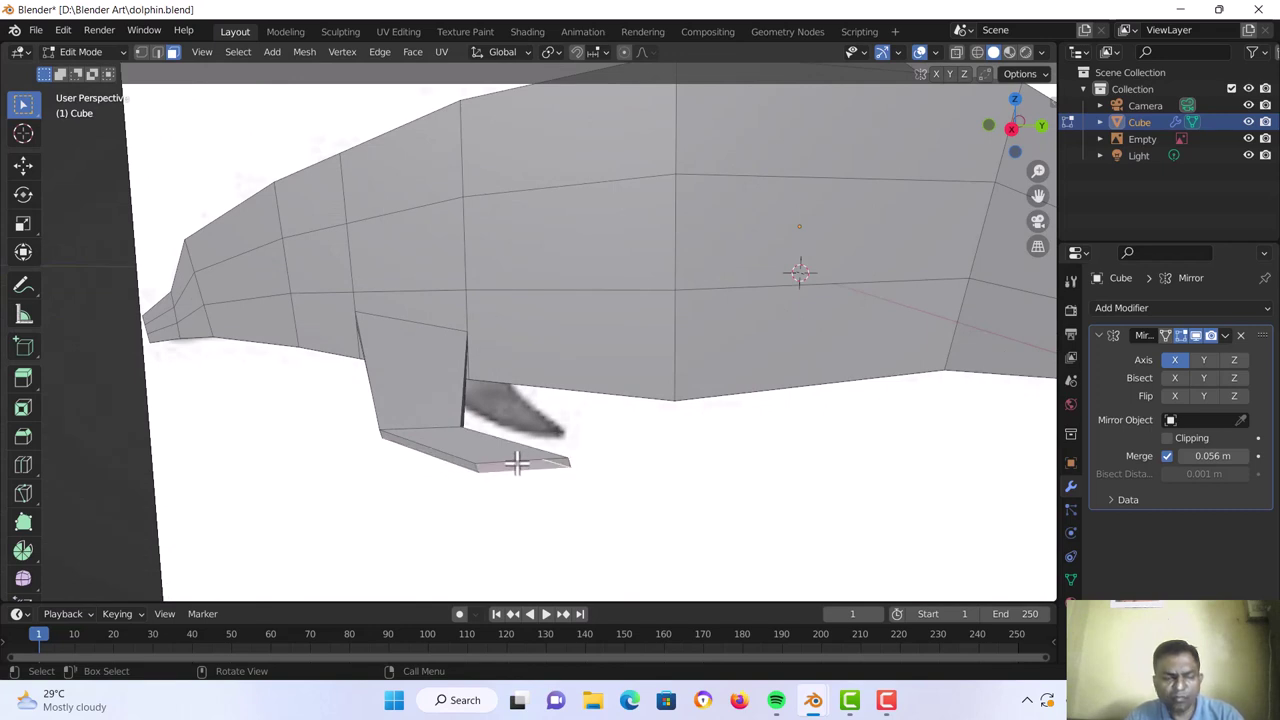
key("2")
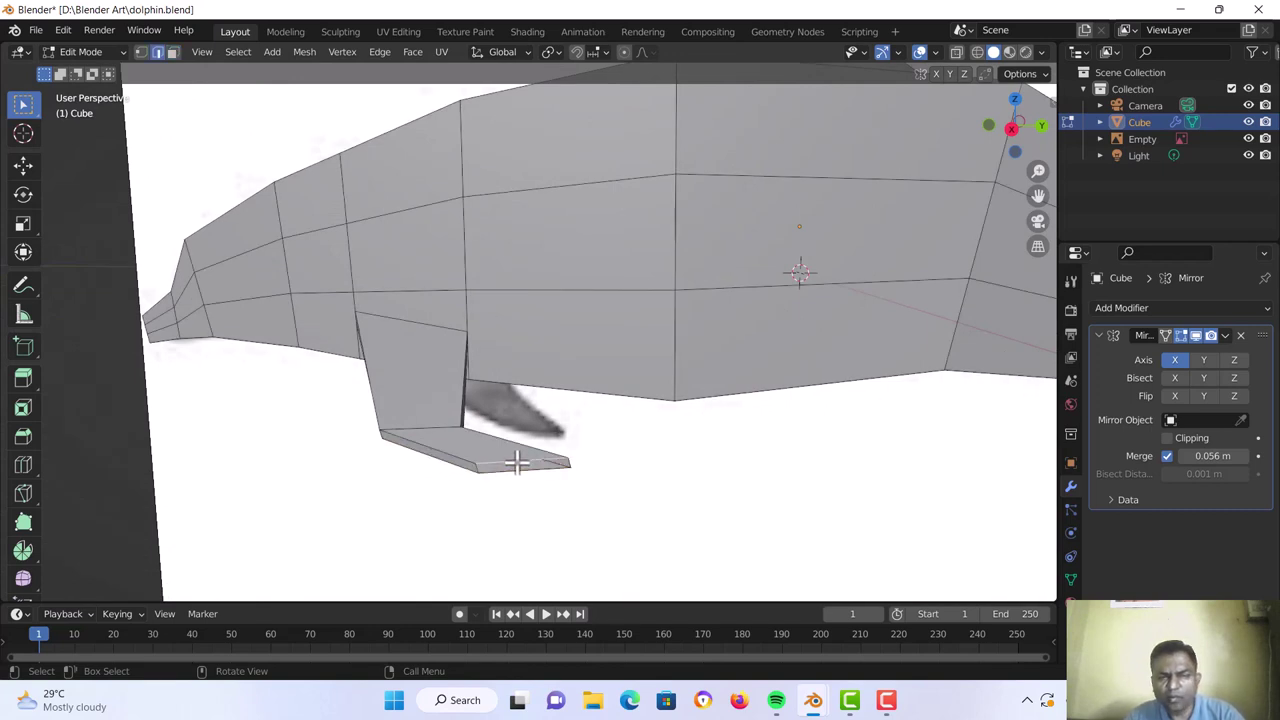
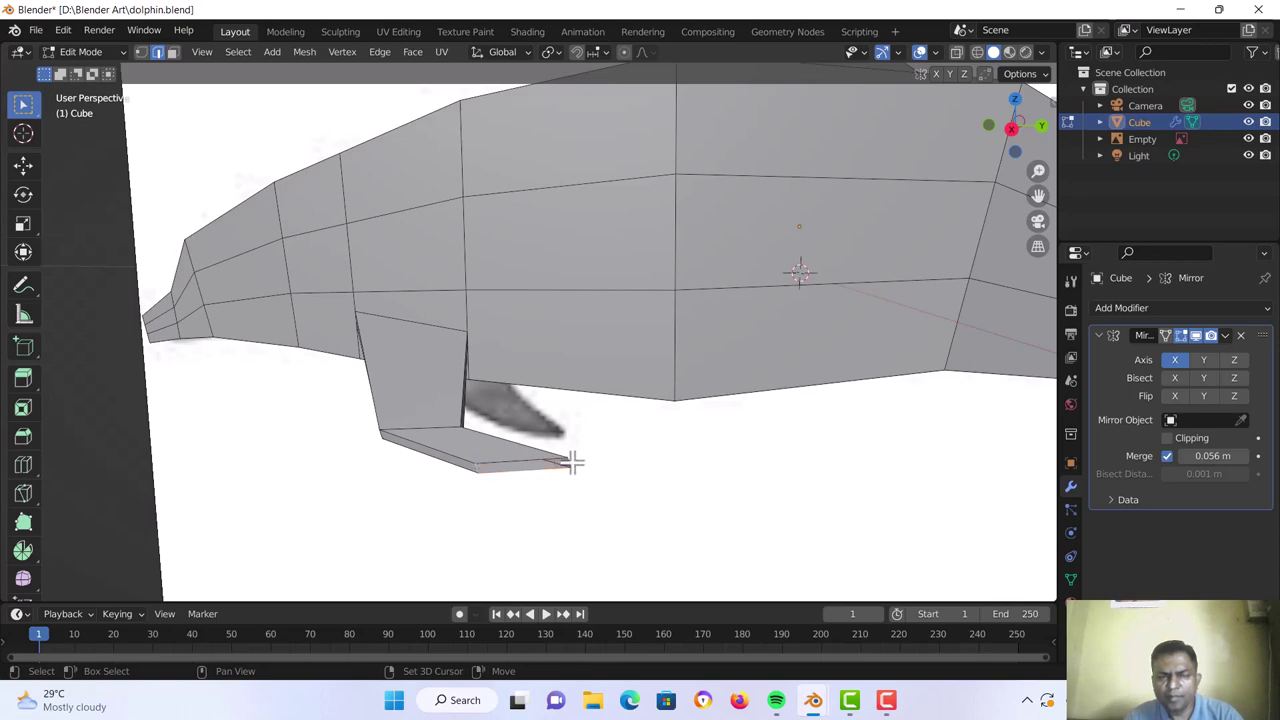
Orbit around the dolphin to inspect the flipper's edges and its underside
middle_click_drag(523, 437, 488, 403)
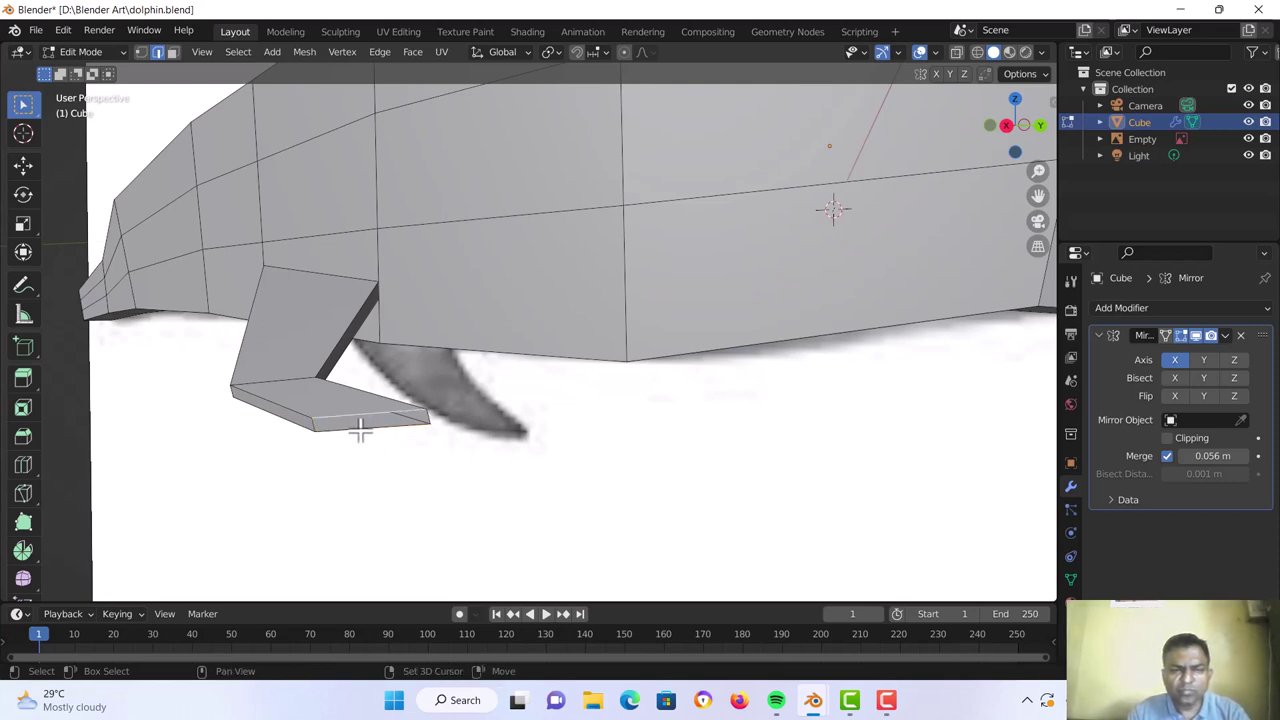
left_click(318, 424)
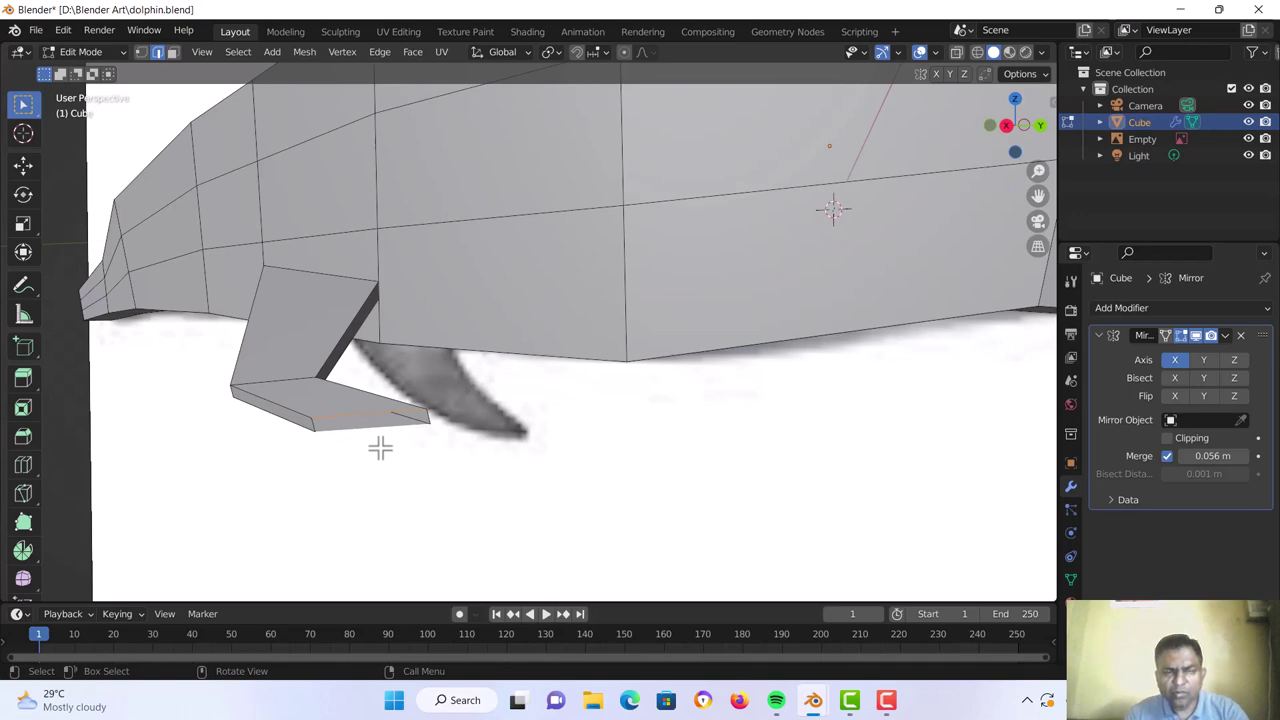
left_click(367, 431)
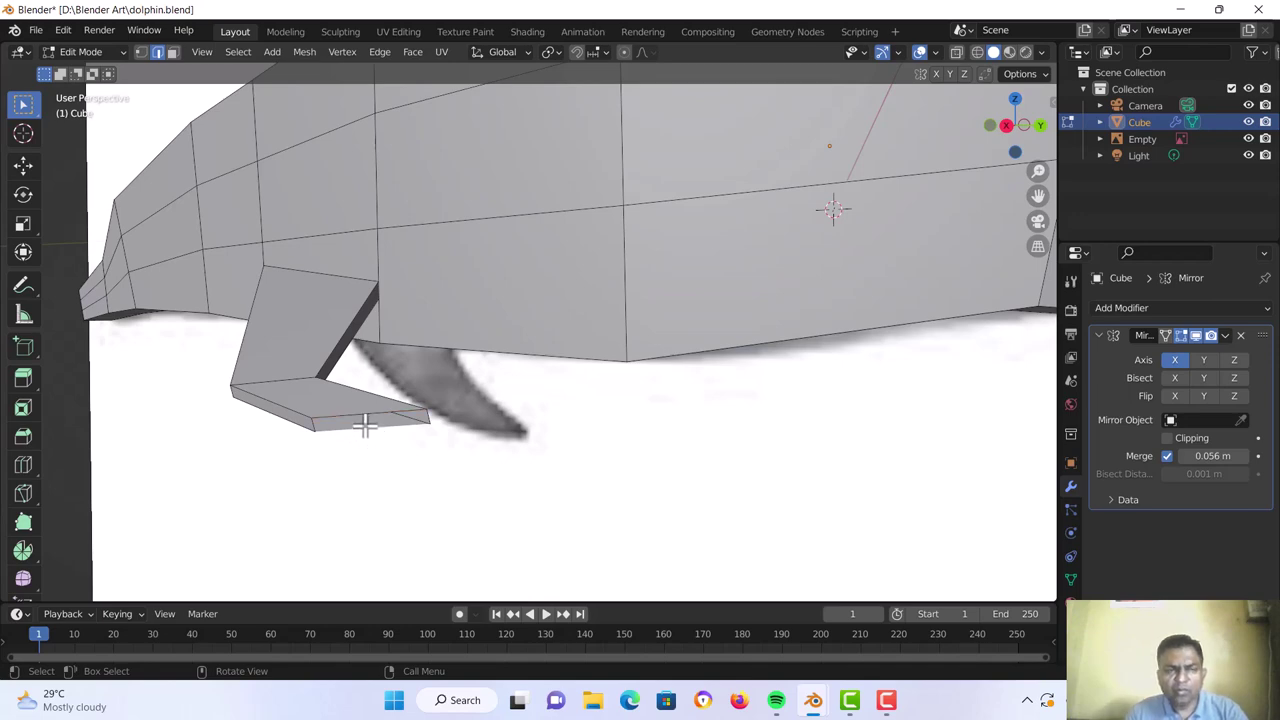
scroll(365, 427, "down", 5)
middle_click_drag(474, 414, 506, 423)
scroll(418, 425, "up", 6)
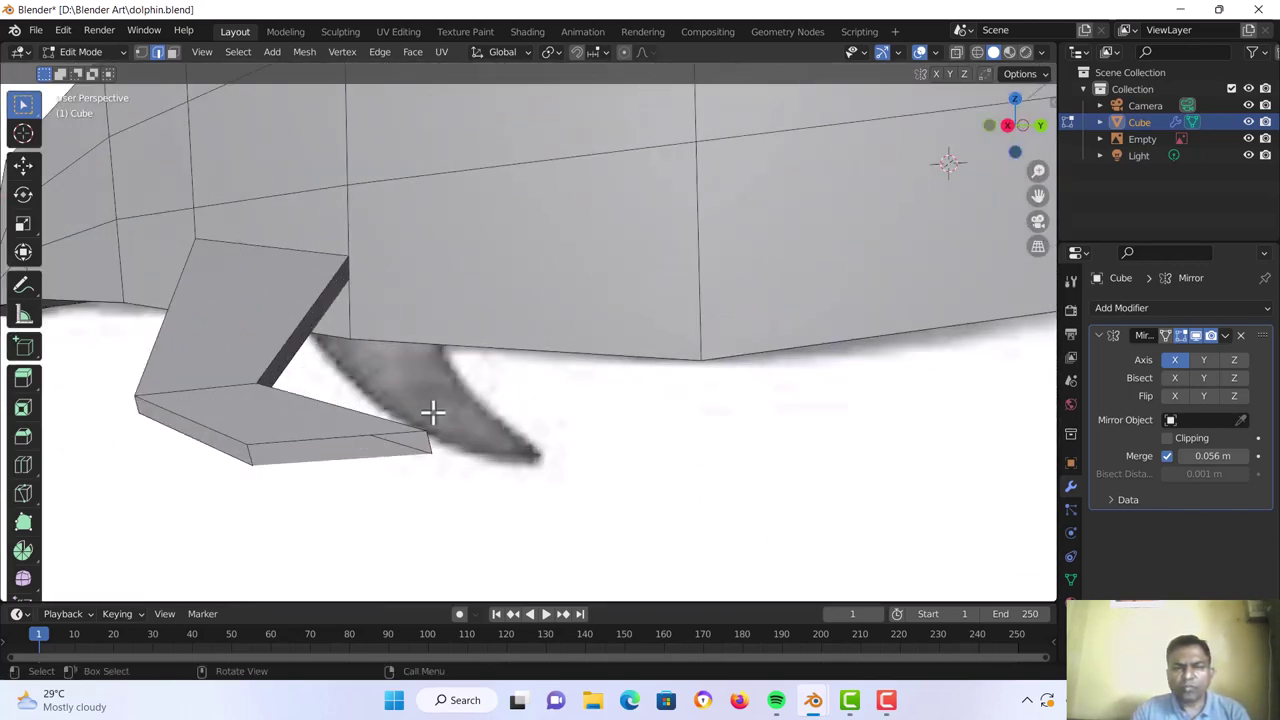
middle_click_drag(365, 455, 368, 421)
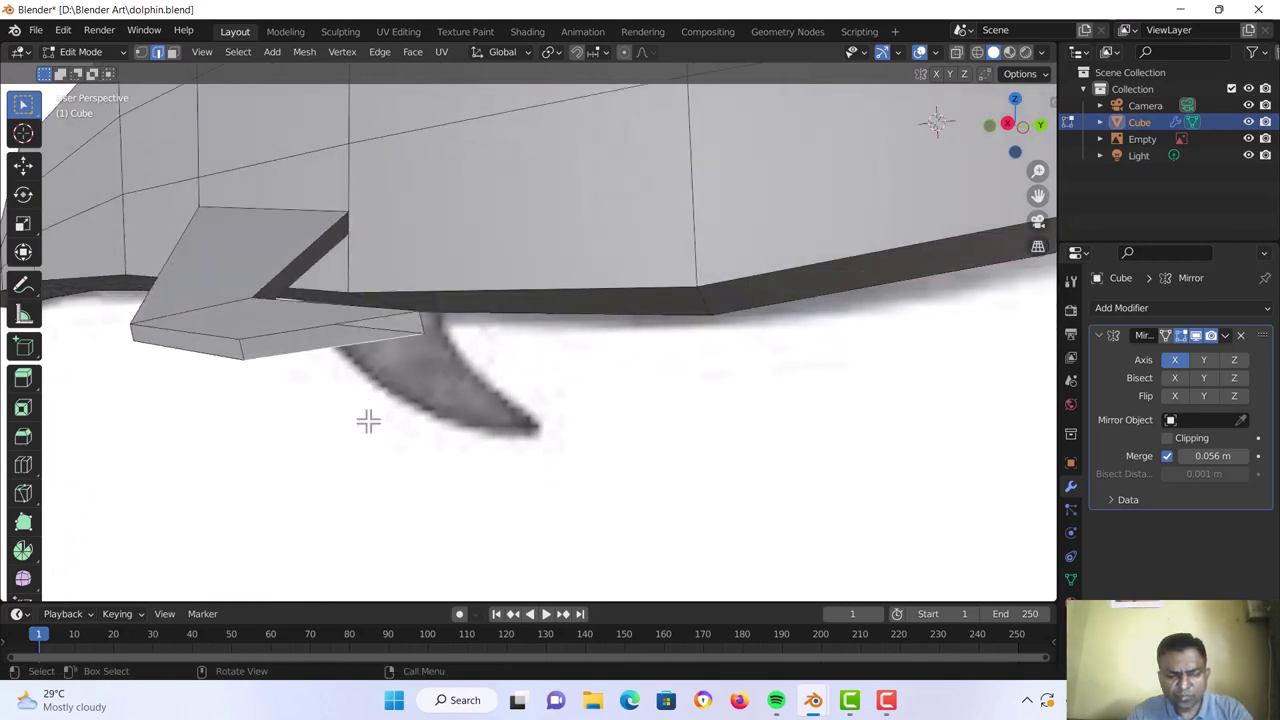
Move the flipper tip's front face downward to thicken the tip
key("3")
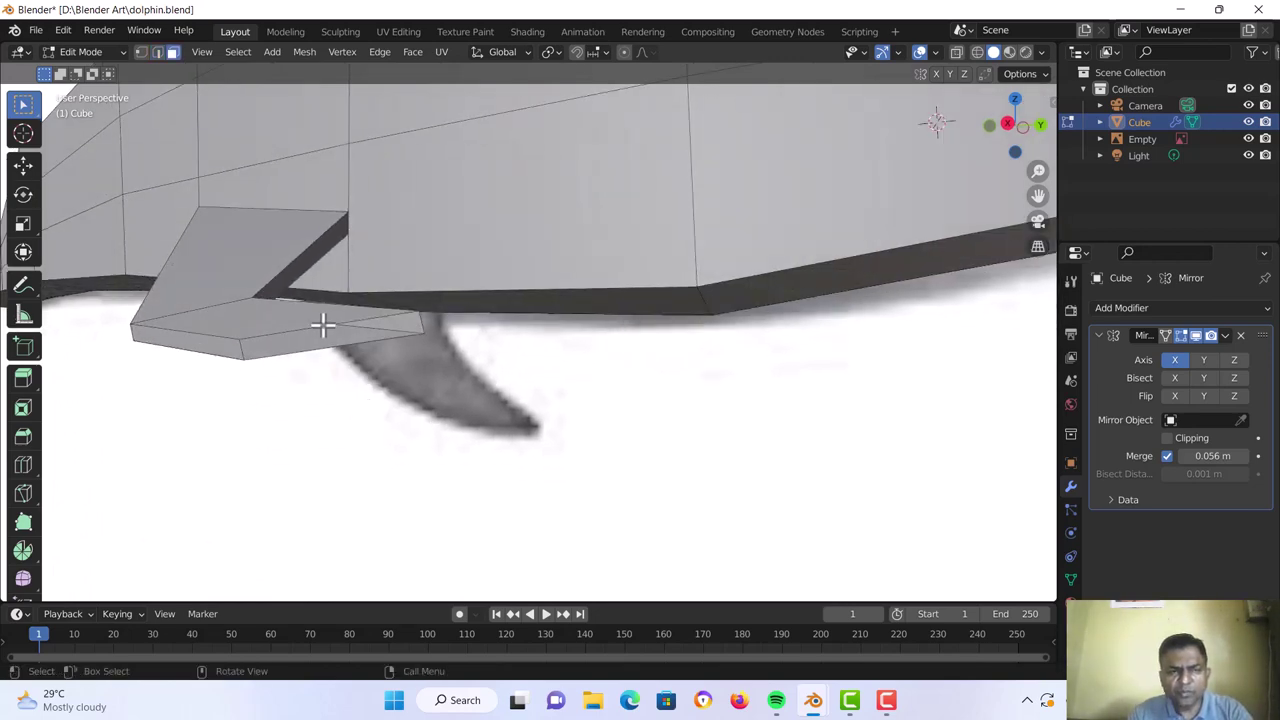
left_click(322, 325)
left_click(322, 345)
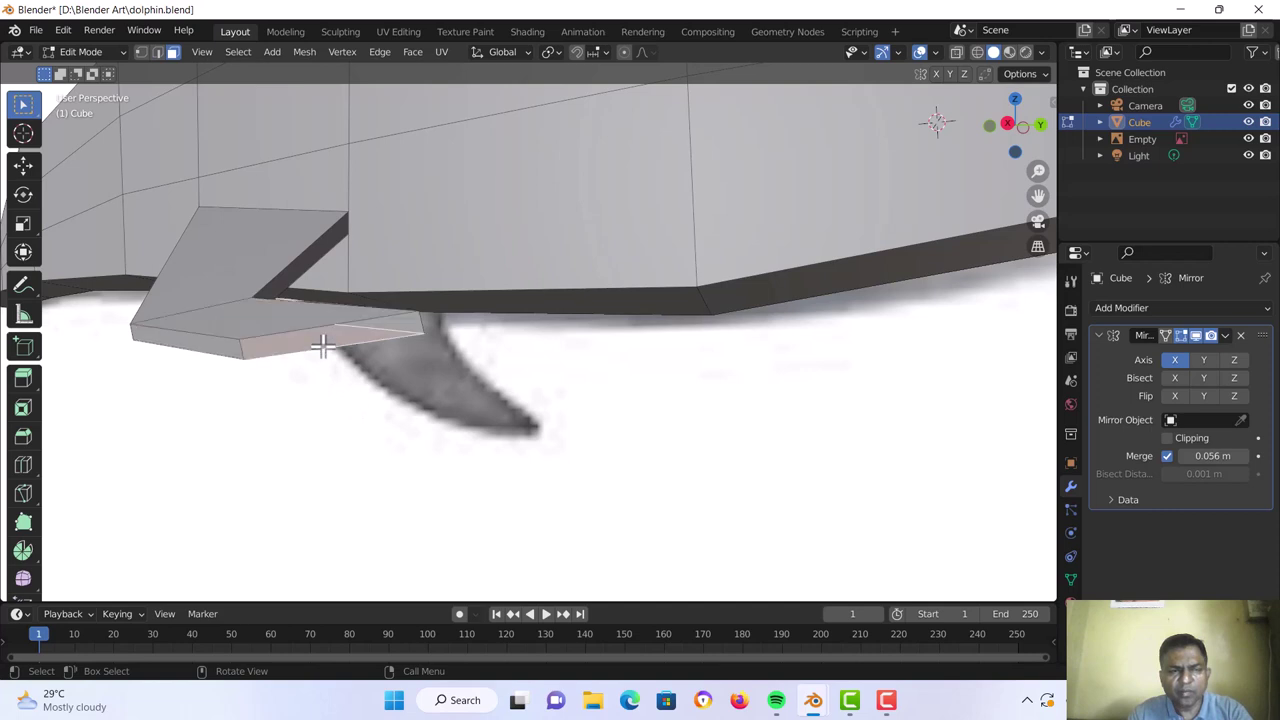
key("g")
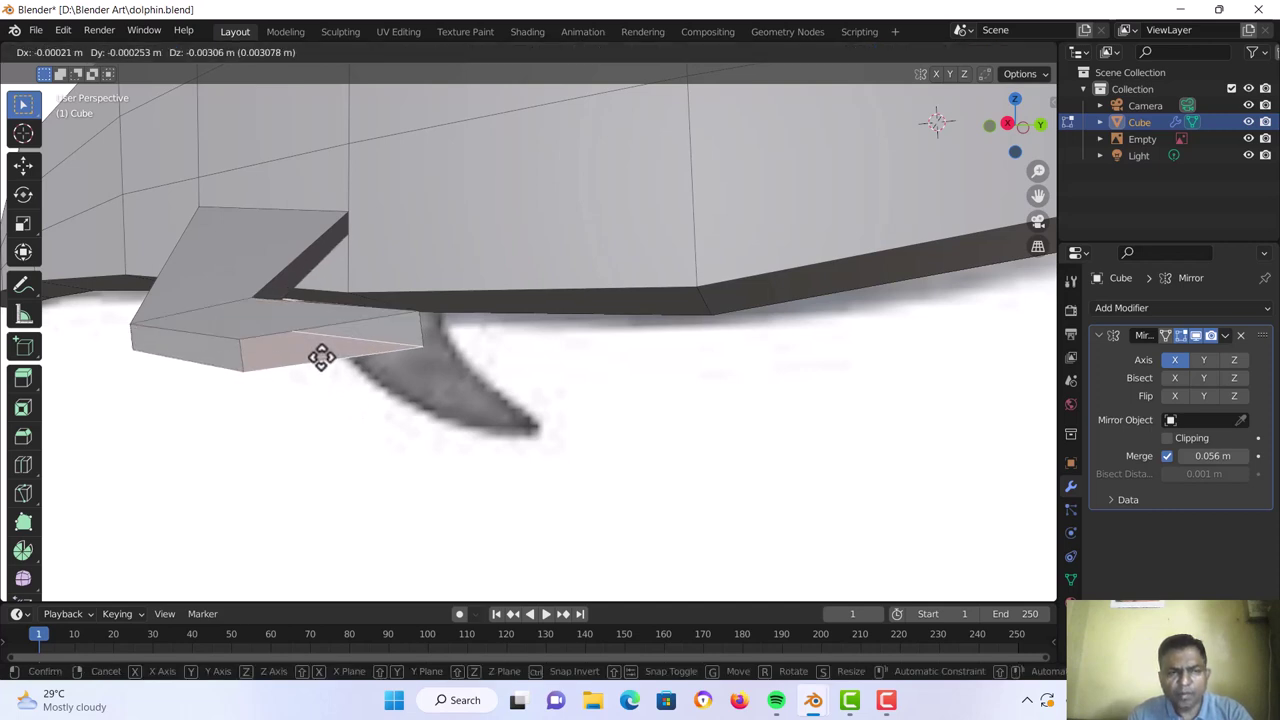
left_click(320, 368)
mouse_move(320, 368)
middle_mouse_down()
mouse_move(289, 360)
mouse_move(309, 364)
middle_mouse_up()
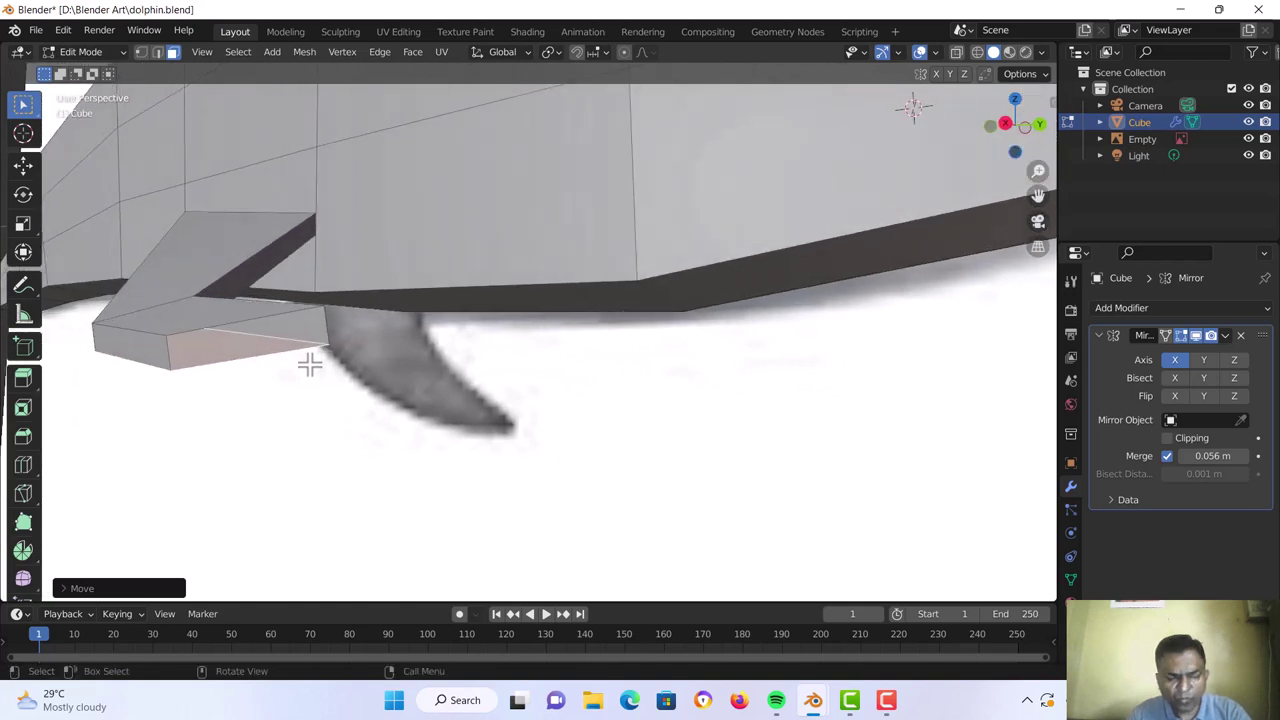
Select the top edge of the flipper tip's front face and bring up edge operations
key("2")
left_click(263, 320)
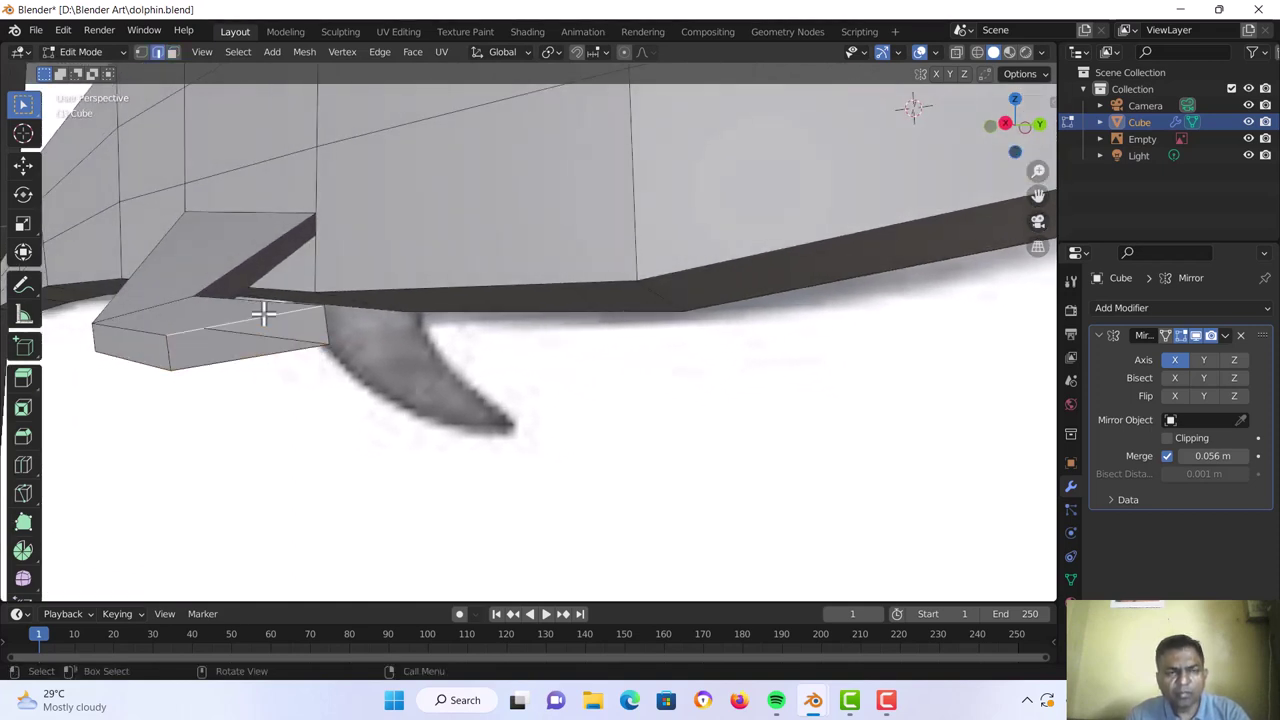
left_click(262, 353, "ctrl")
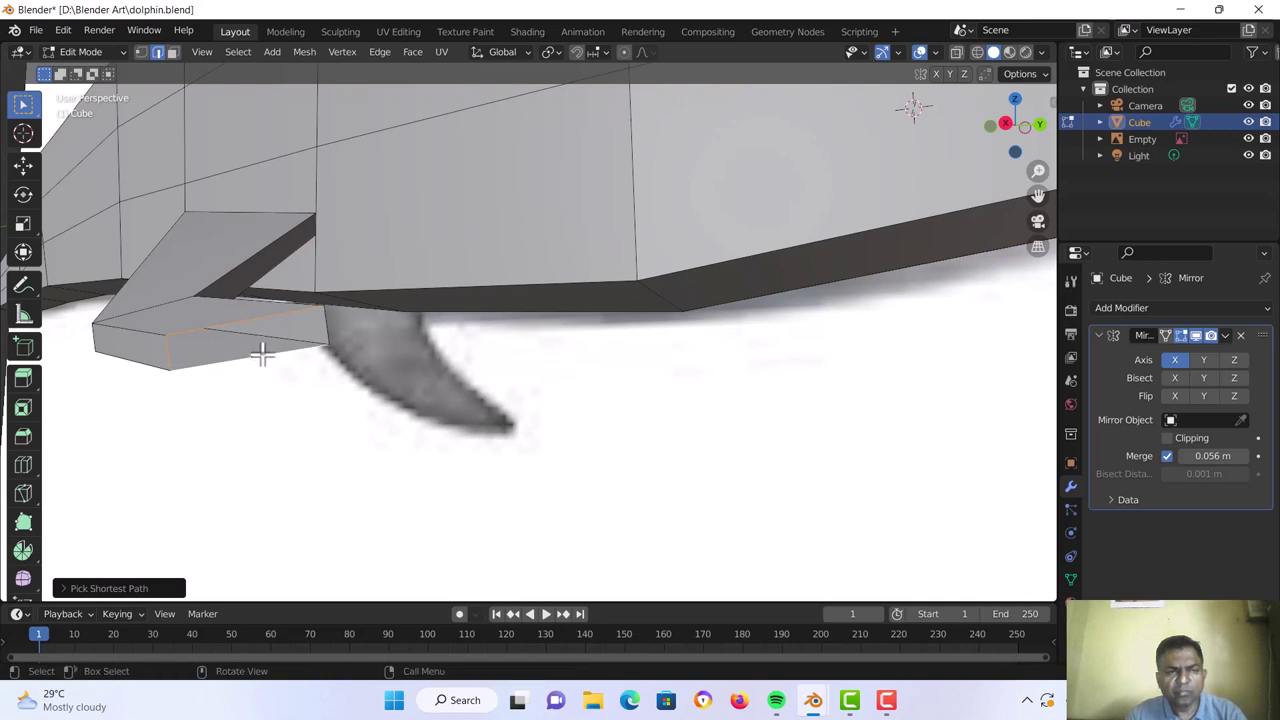
key("alt+a")
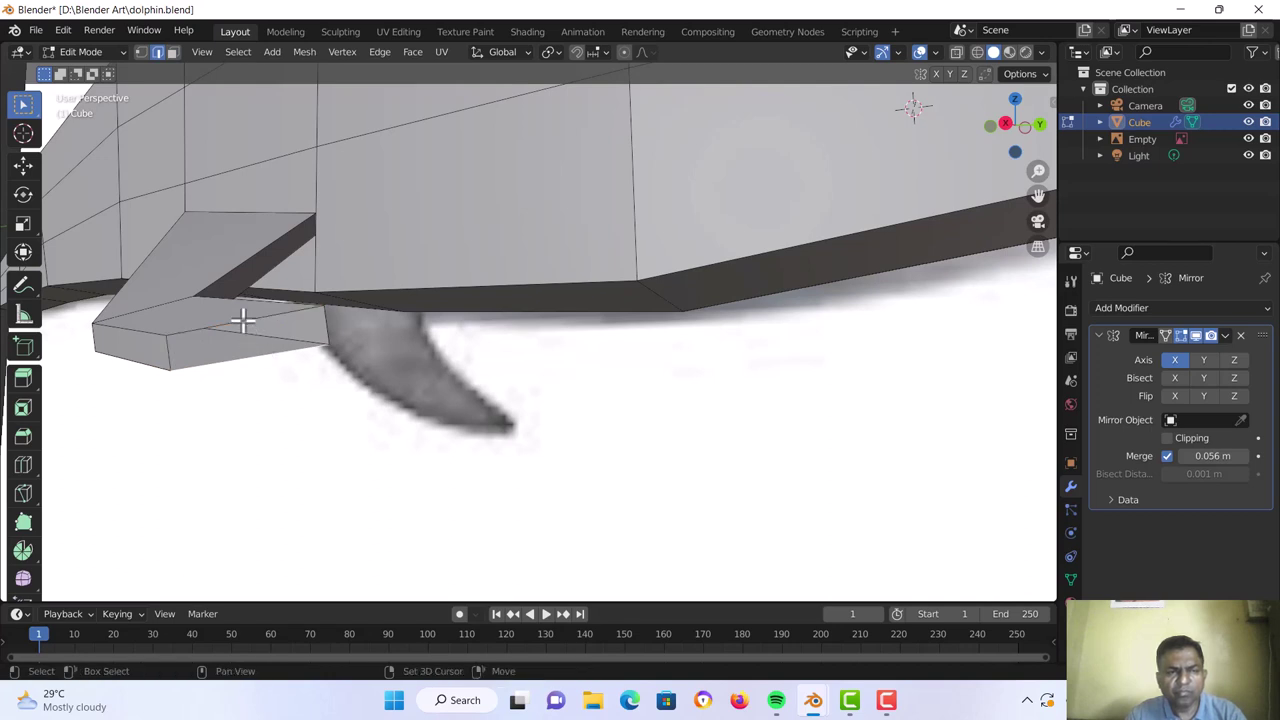
left_click(243, 320, "shift")
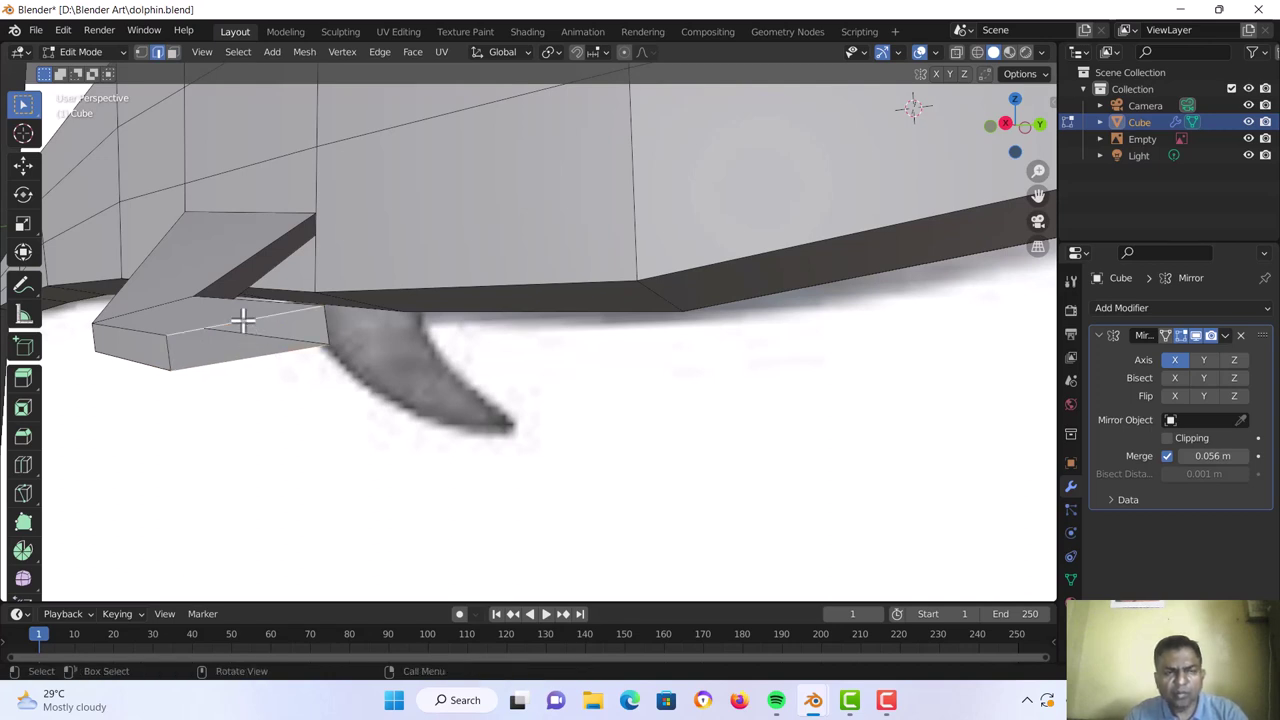
right_click(243, 320)
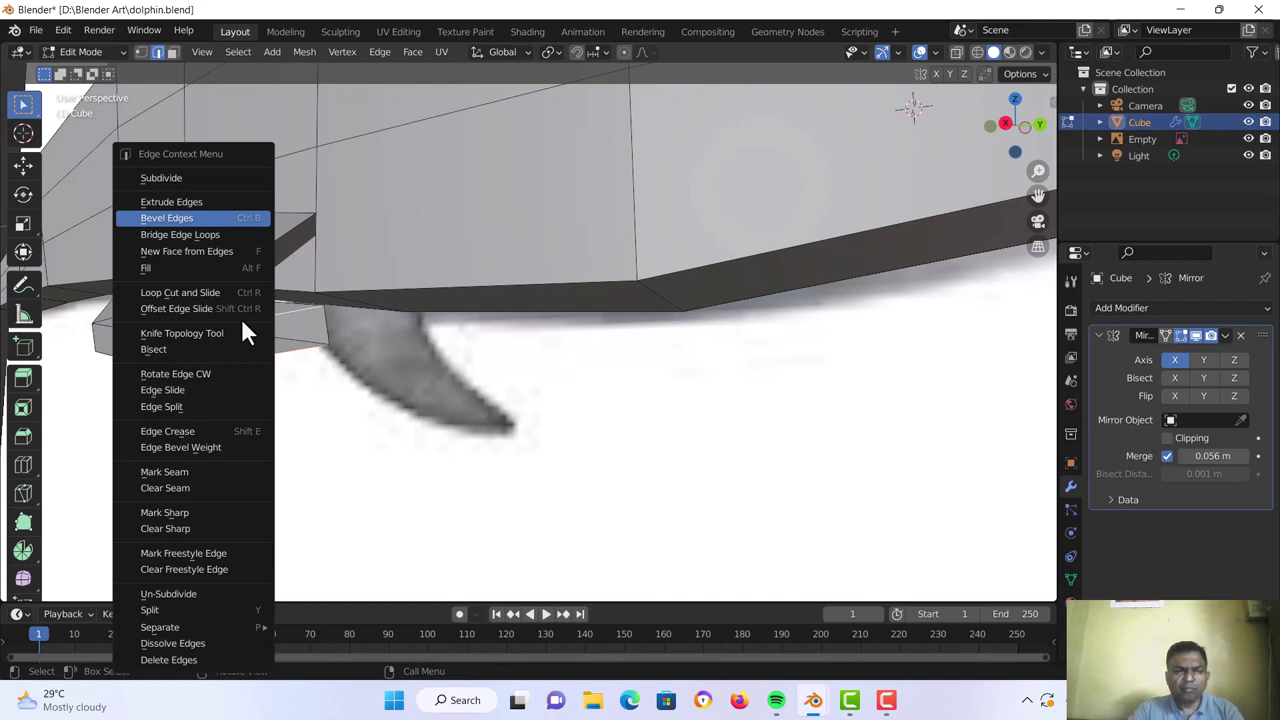
Delete the bottom face and remaining faces of the flat flipper tip
left_click(183, 265)
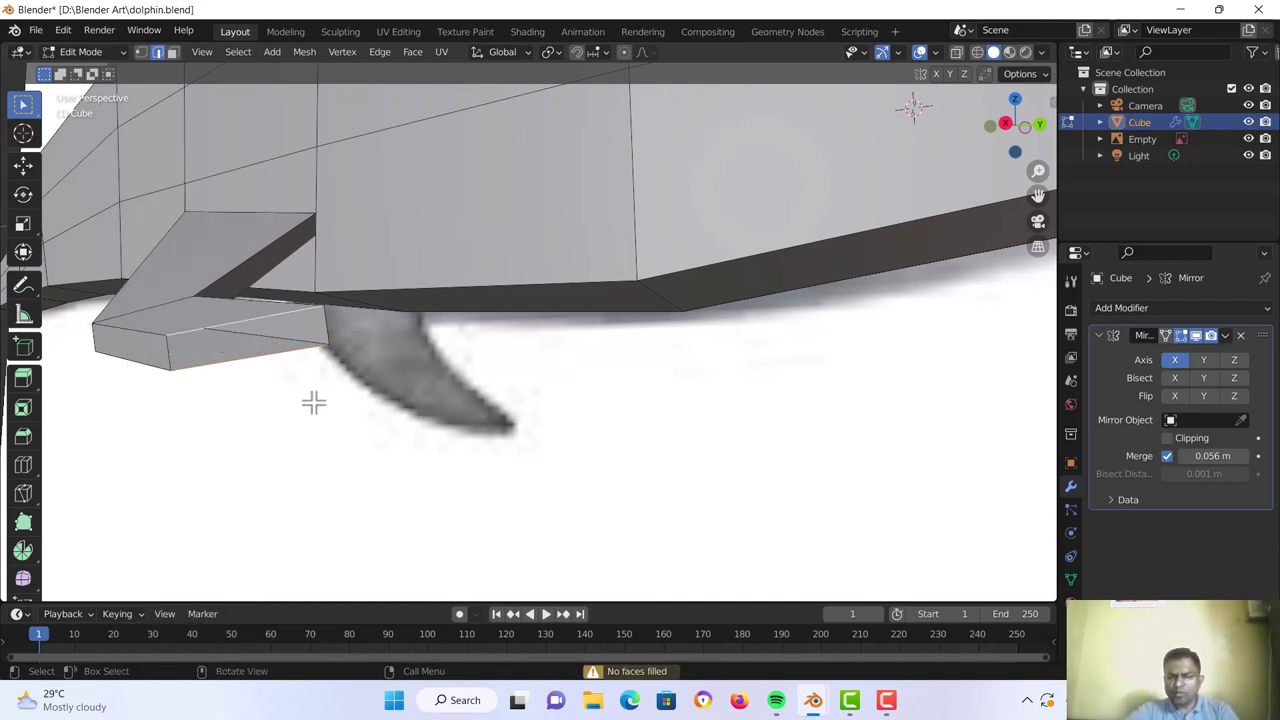
middle_click_drag(313, 402, 606, 432)
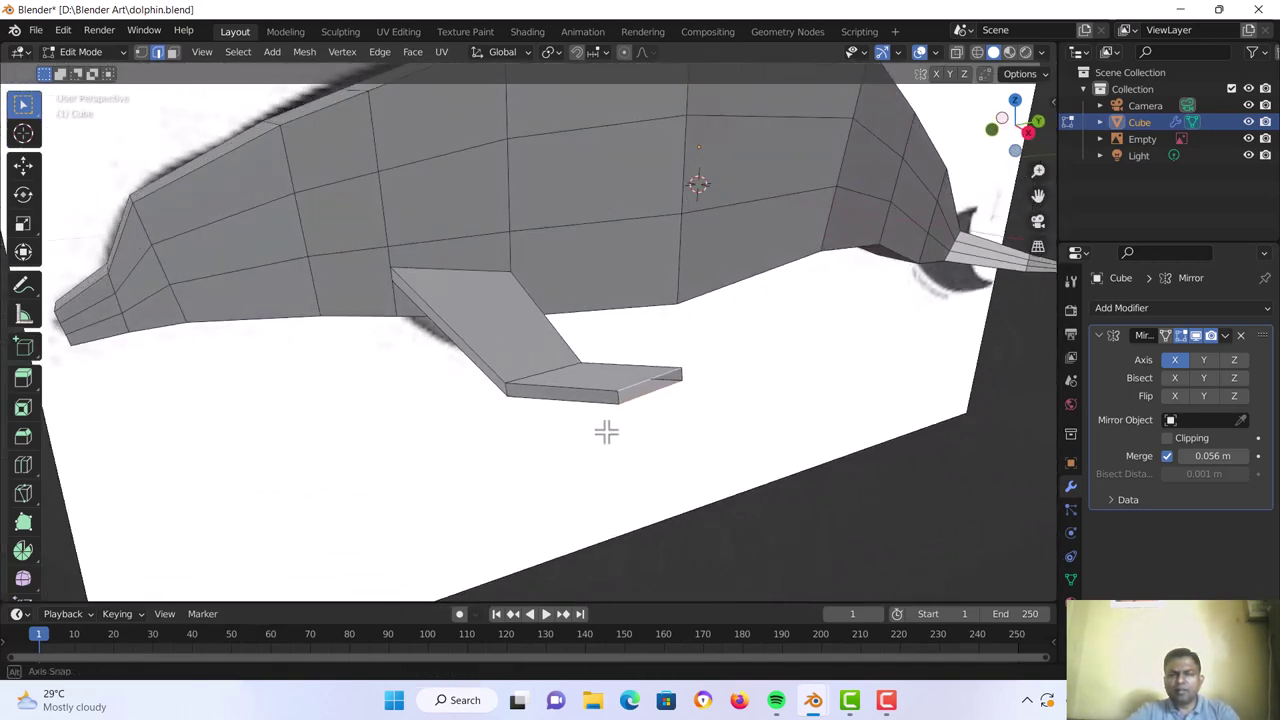
key("3")
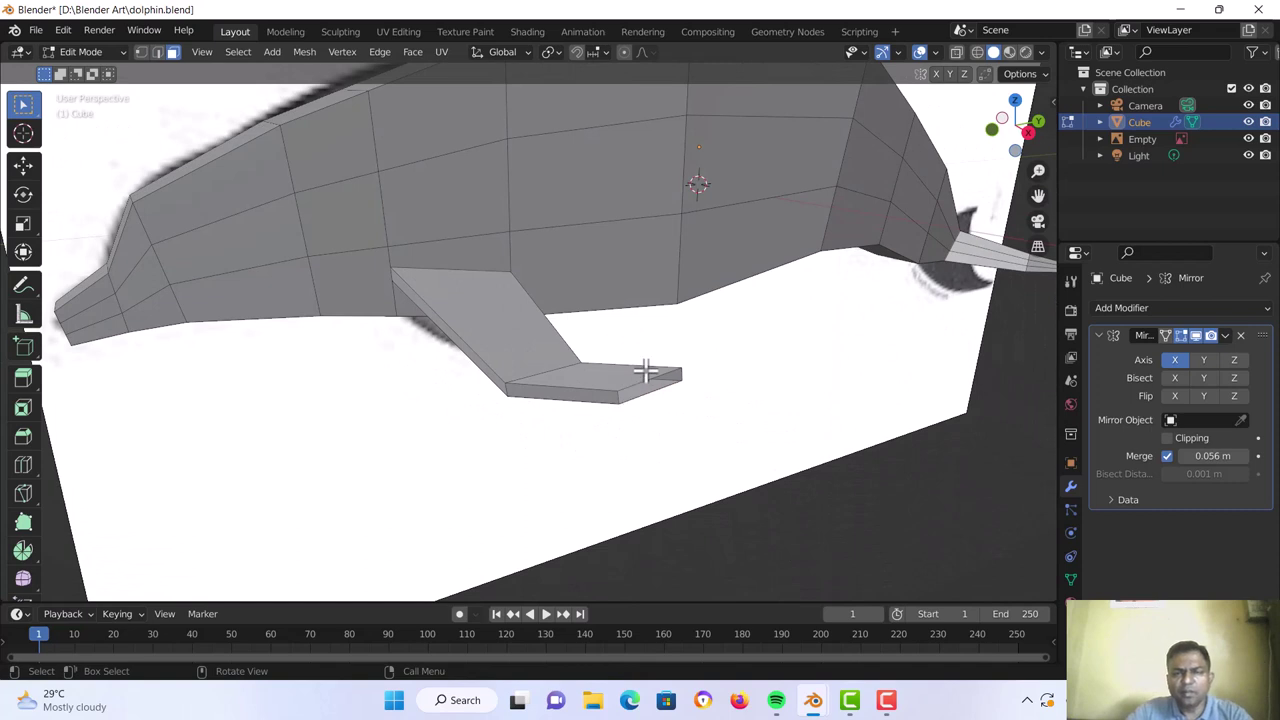
left_click(598, 398)
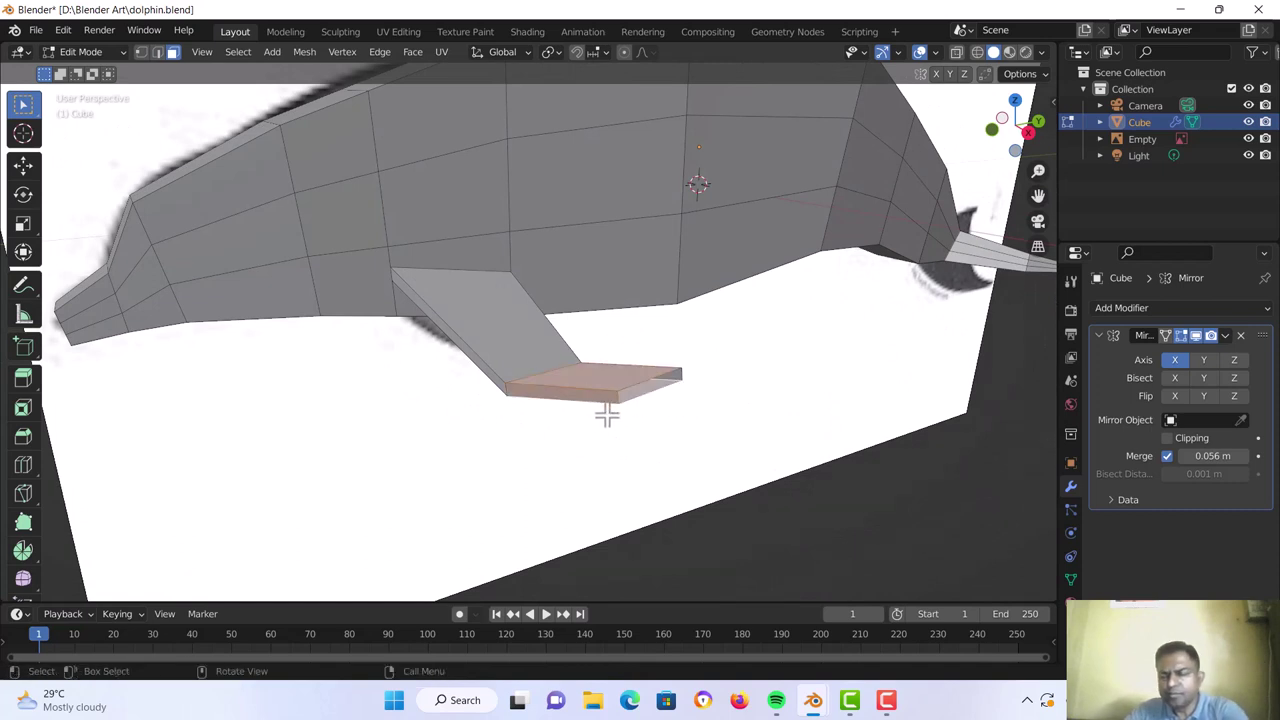
key("x")
left_click(606, 415)
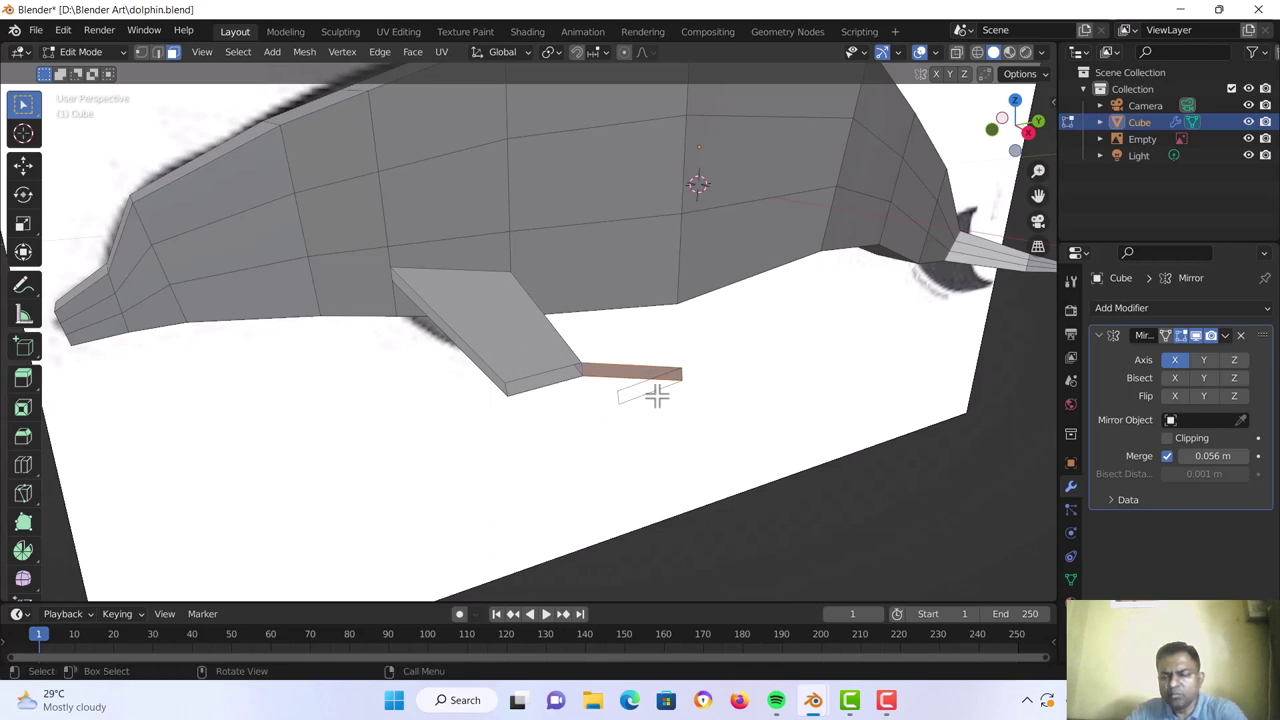
key("x")
left_click(657, 397)
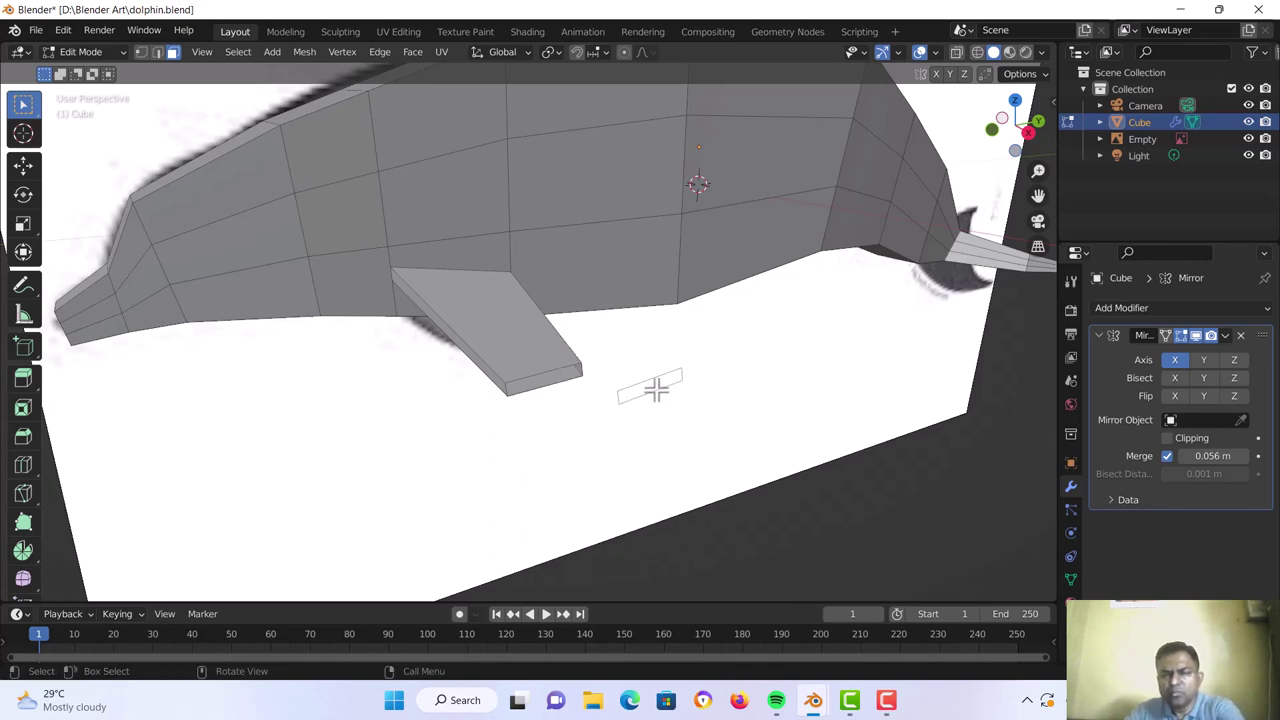
Delete the leftover outline face and stray edges beneath the flipper
middle_click_drag(646, 391, 640, 363)
left_click_drag(524, 428, 601, 472)
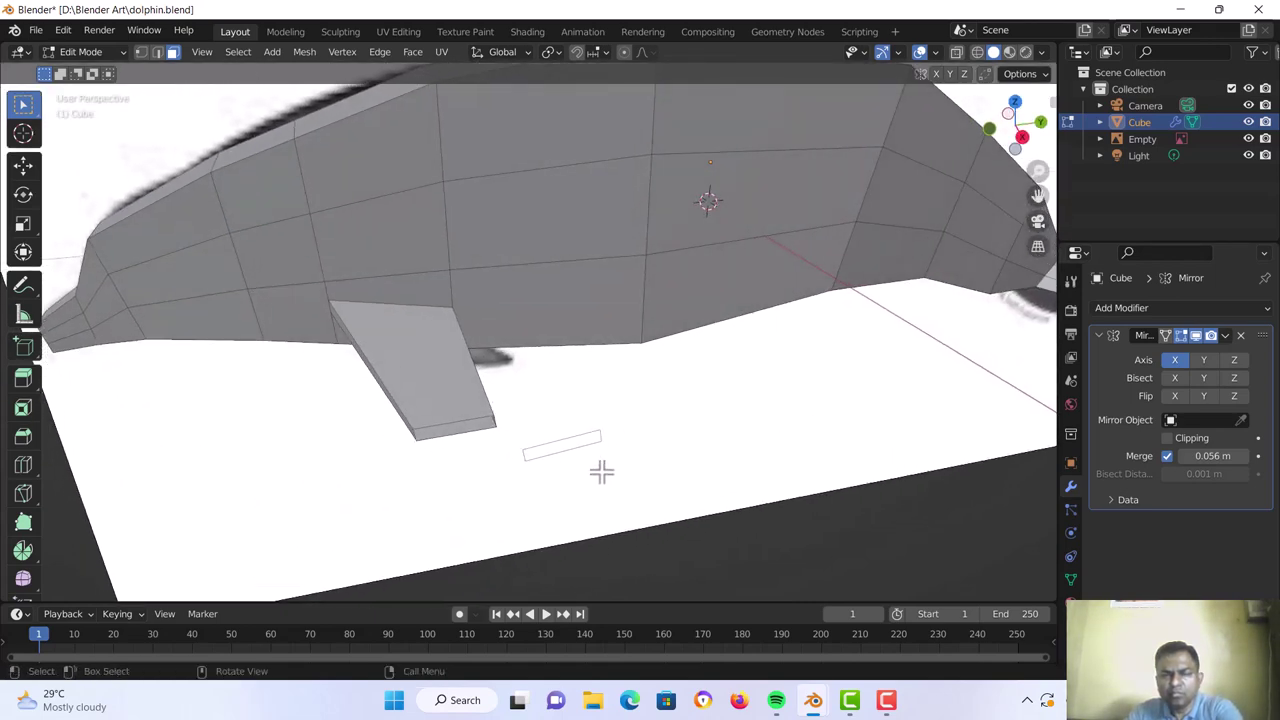
key("2")
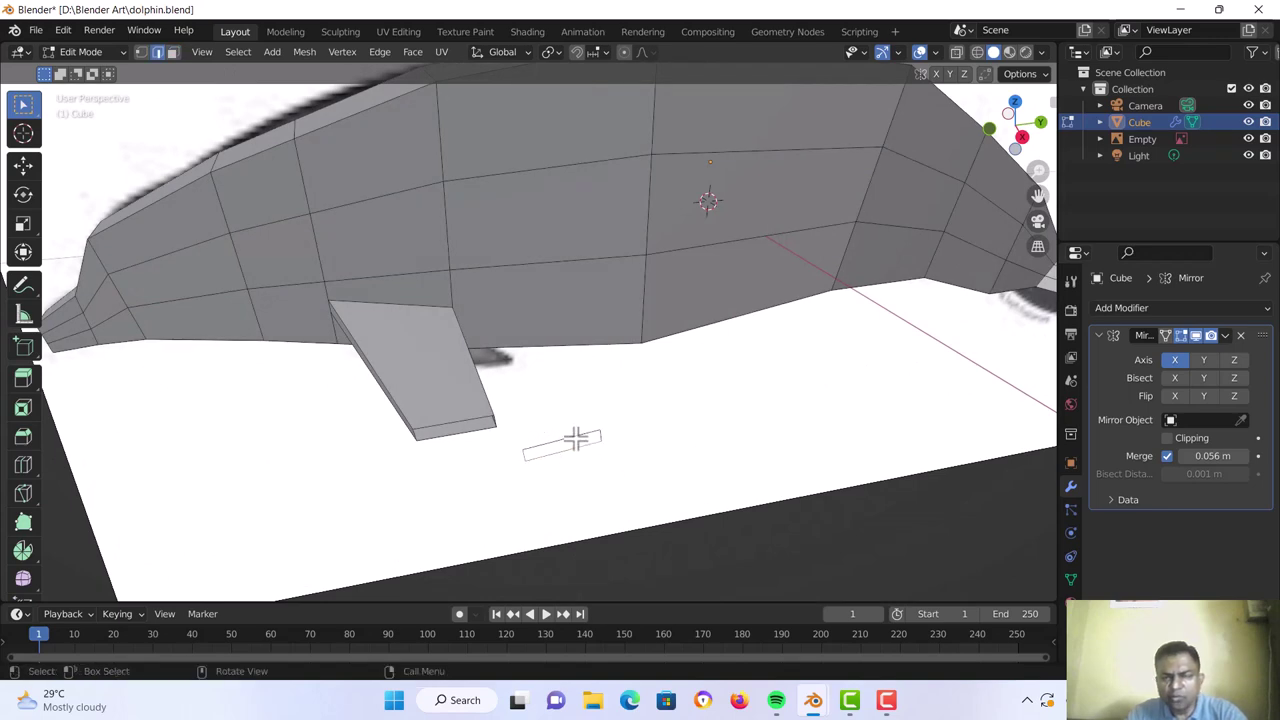
left_click(542, 428, "alt")
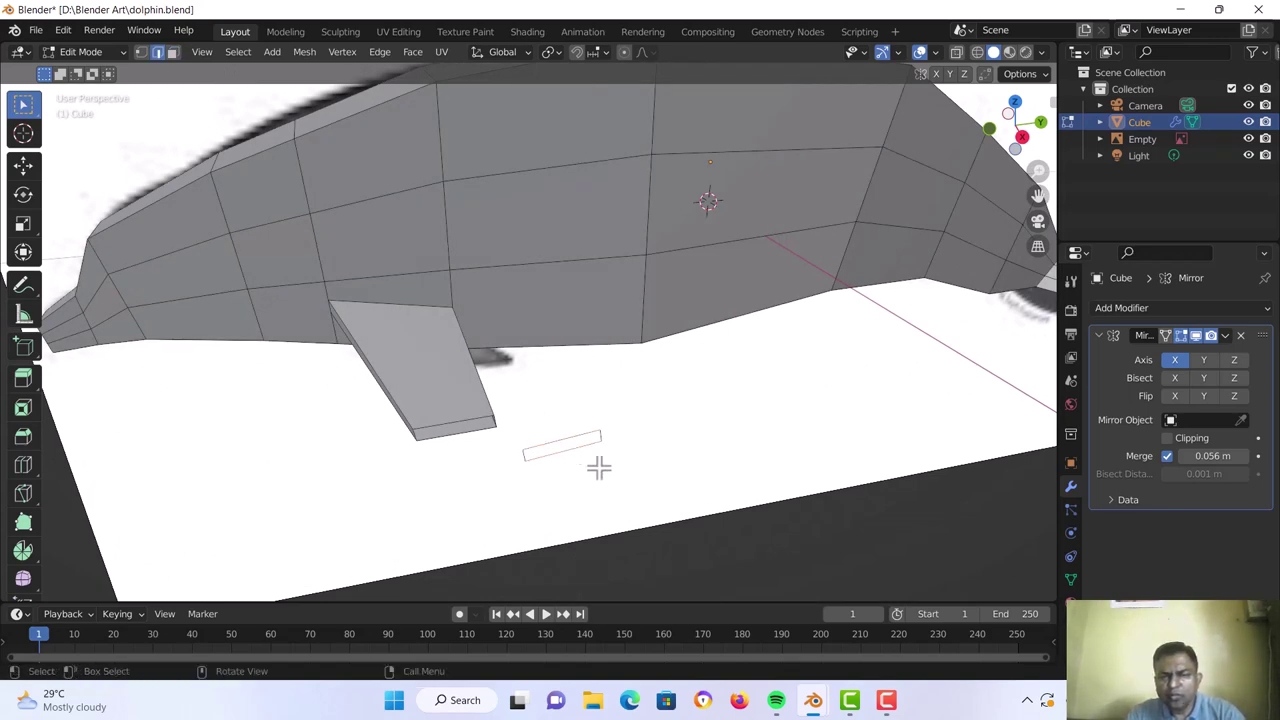
key("x")
left_click(596, 466)
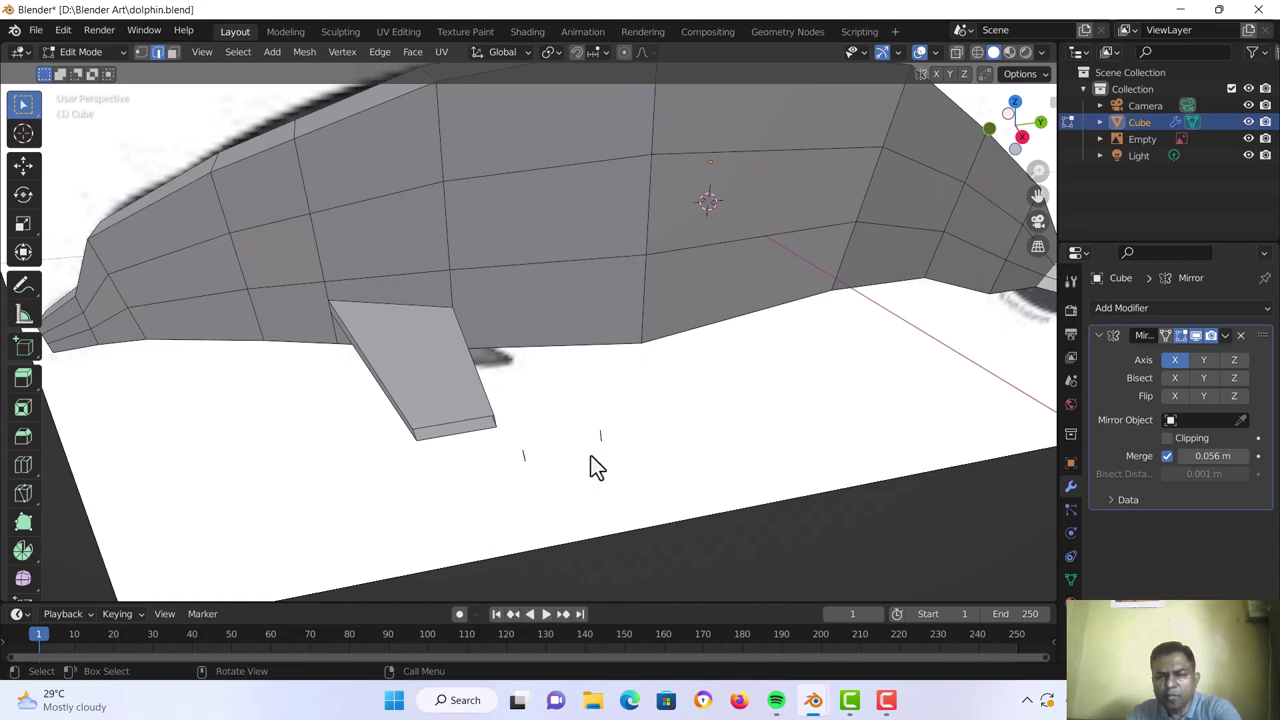
key("x")
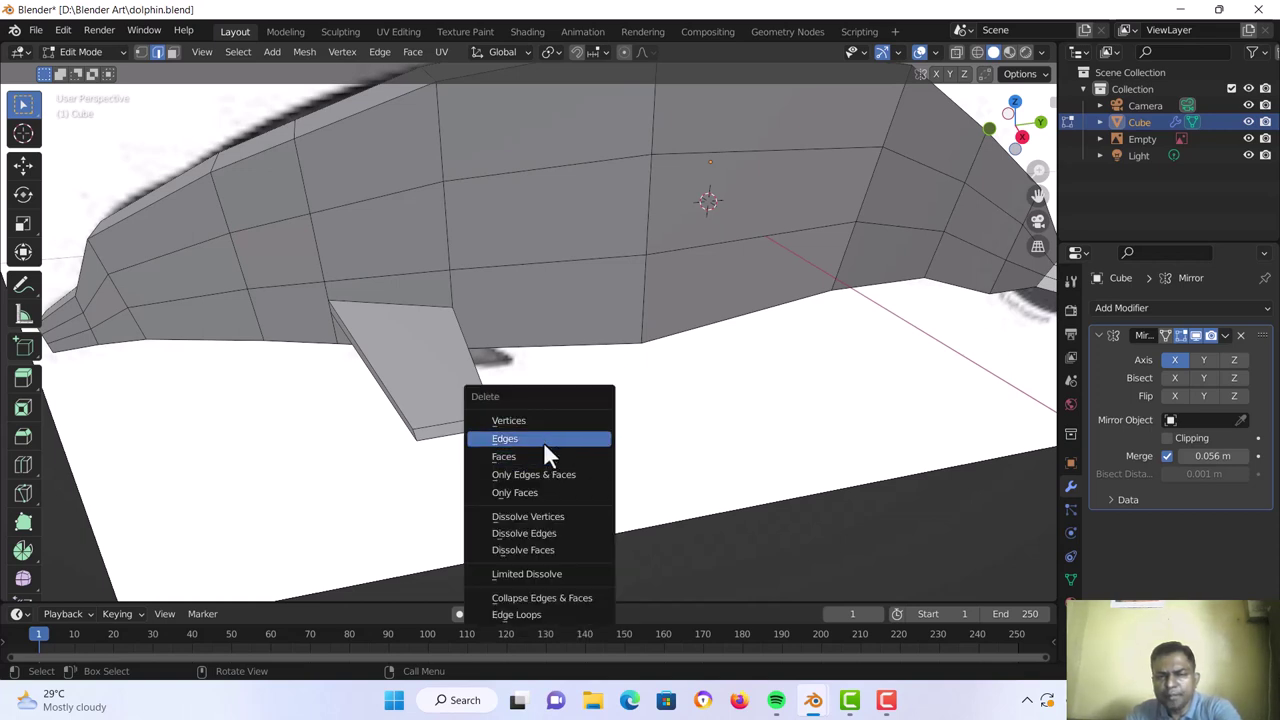
left_click(552, 452)
key("x")
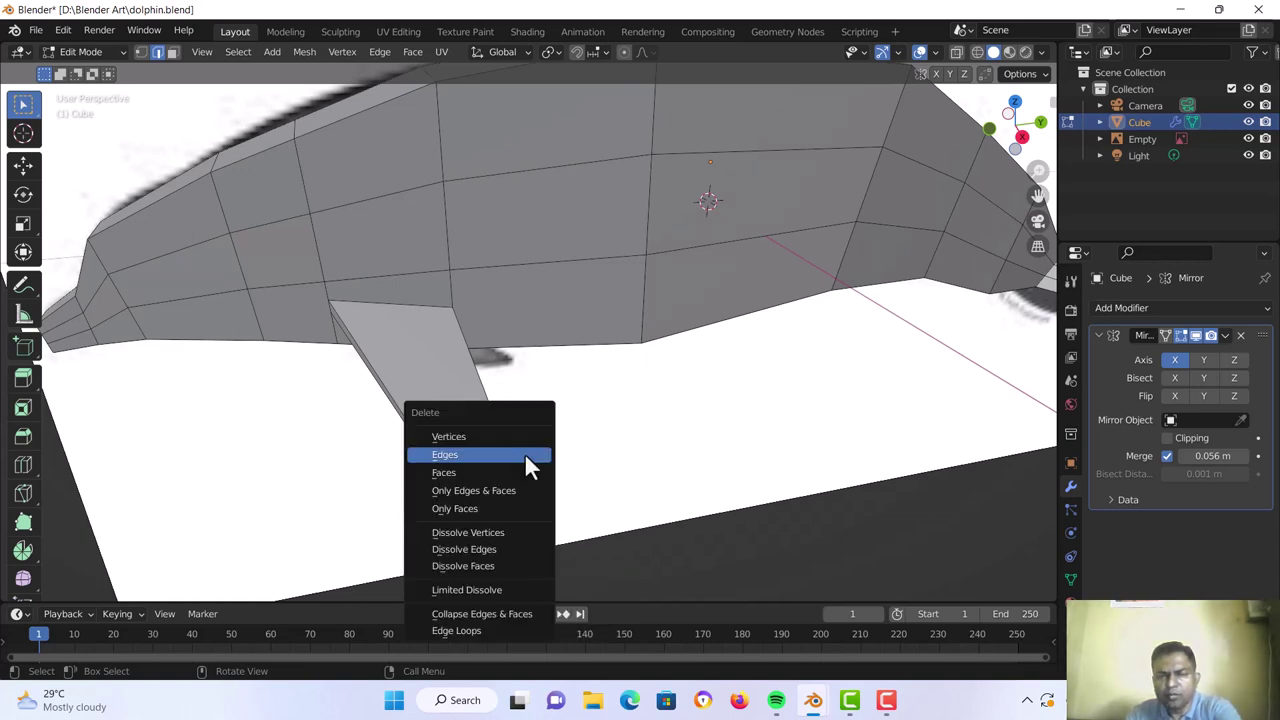
left_click(524, 453)
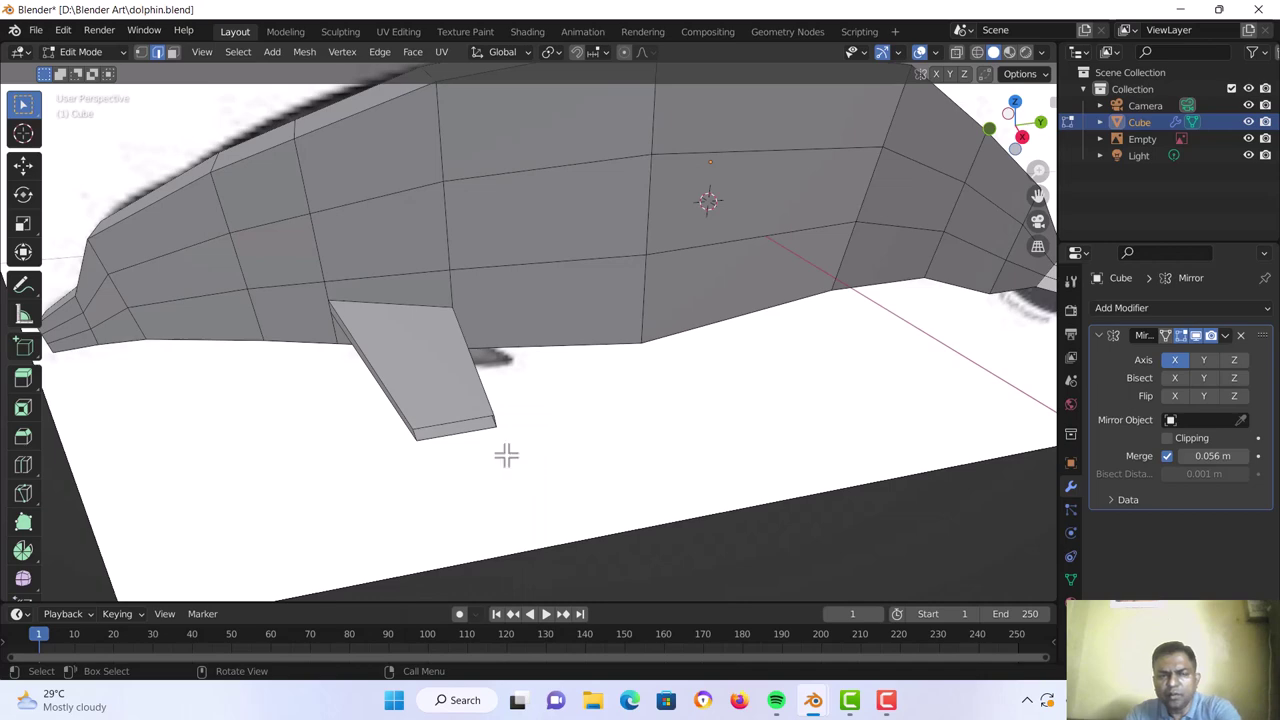
Scale the fin's bottom edge narrower and pull the tip down and back in right view
left_click(457, 434, "shift")
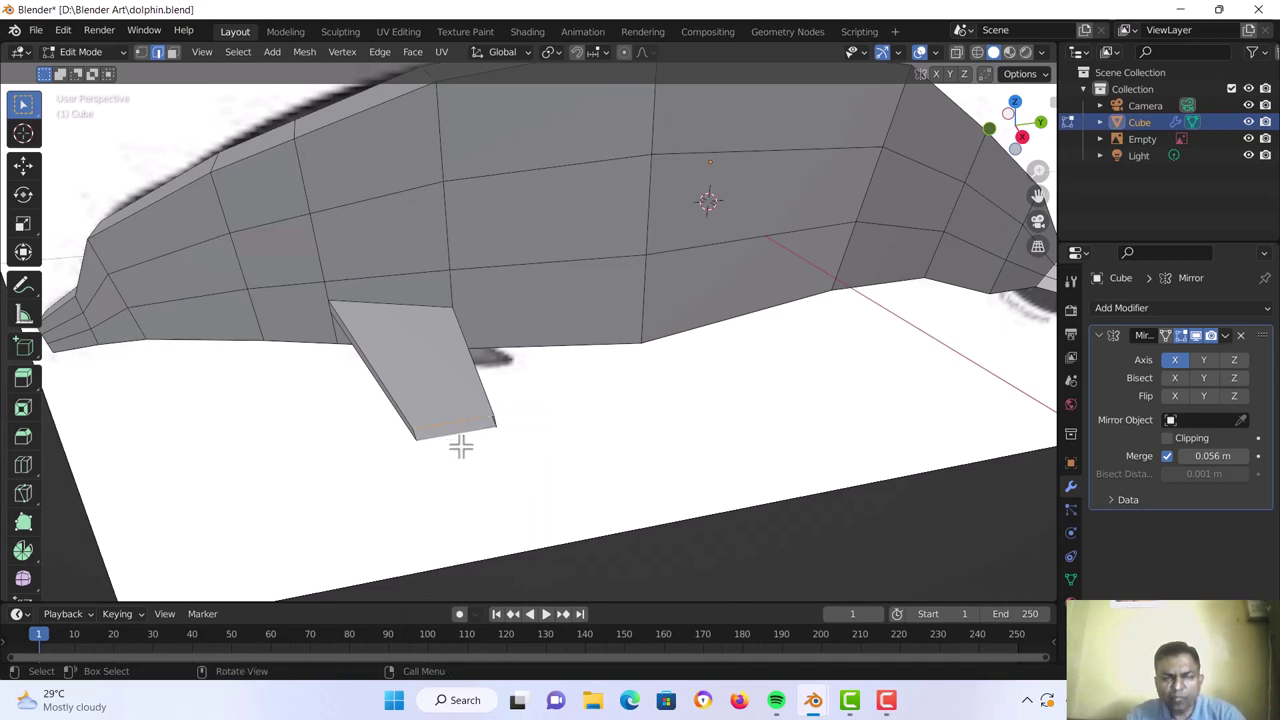
middle_click_drag(474, 454, 628, 529)
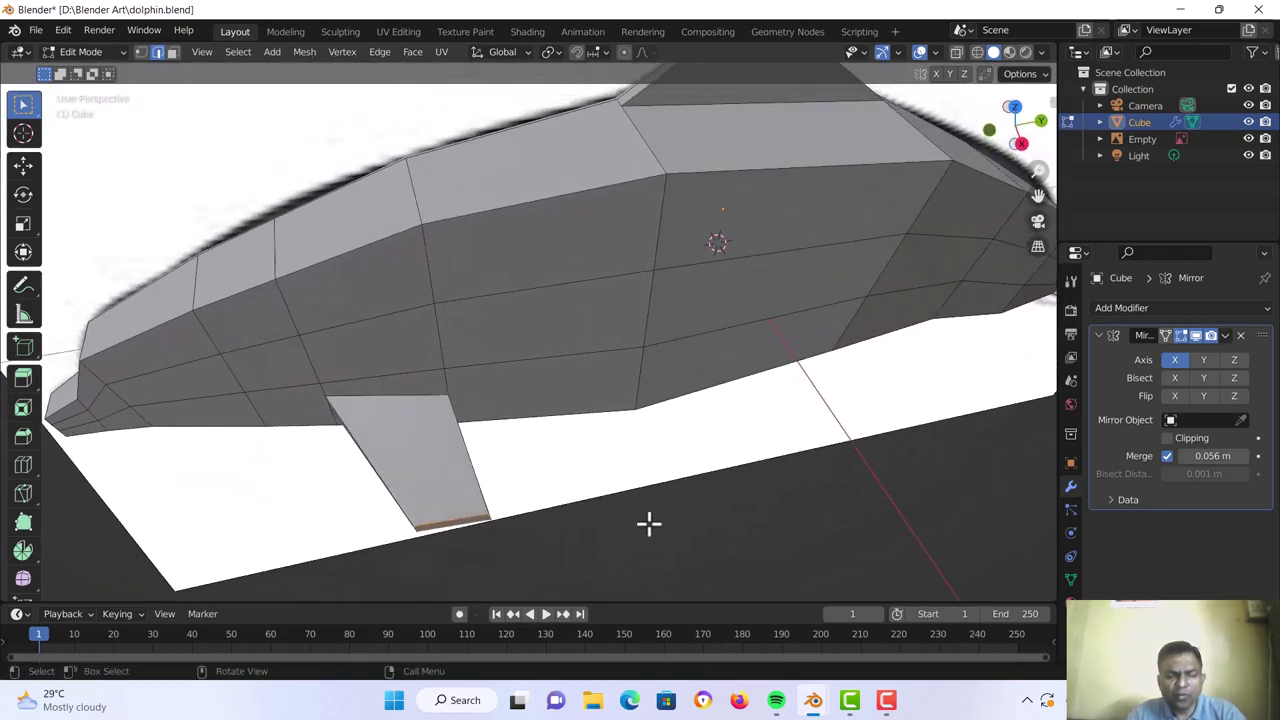
key("s")
left_click(543, 523)
middle_click_drag(543, 523, 477, 421)
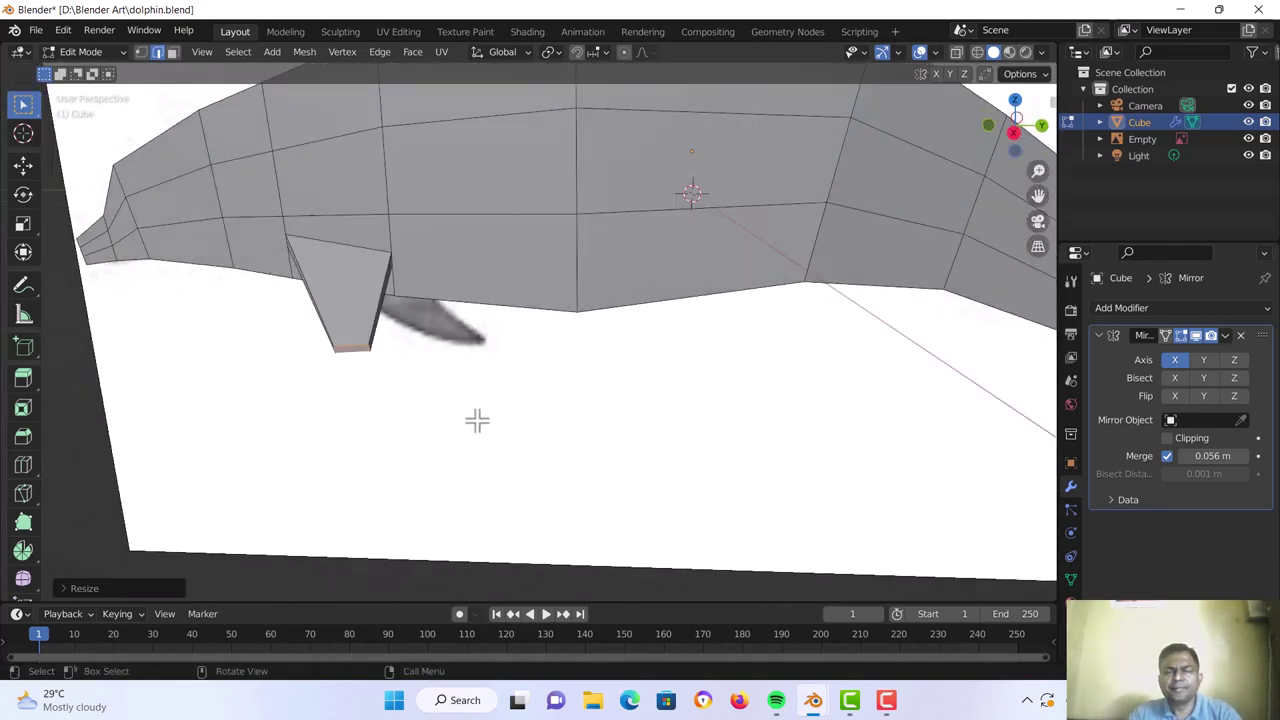
key("KP_3")
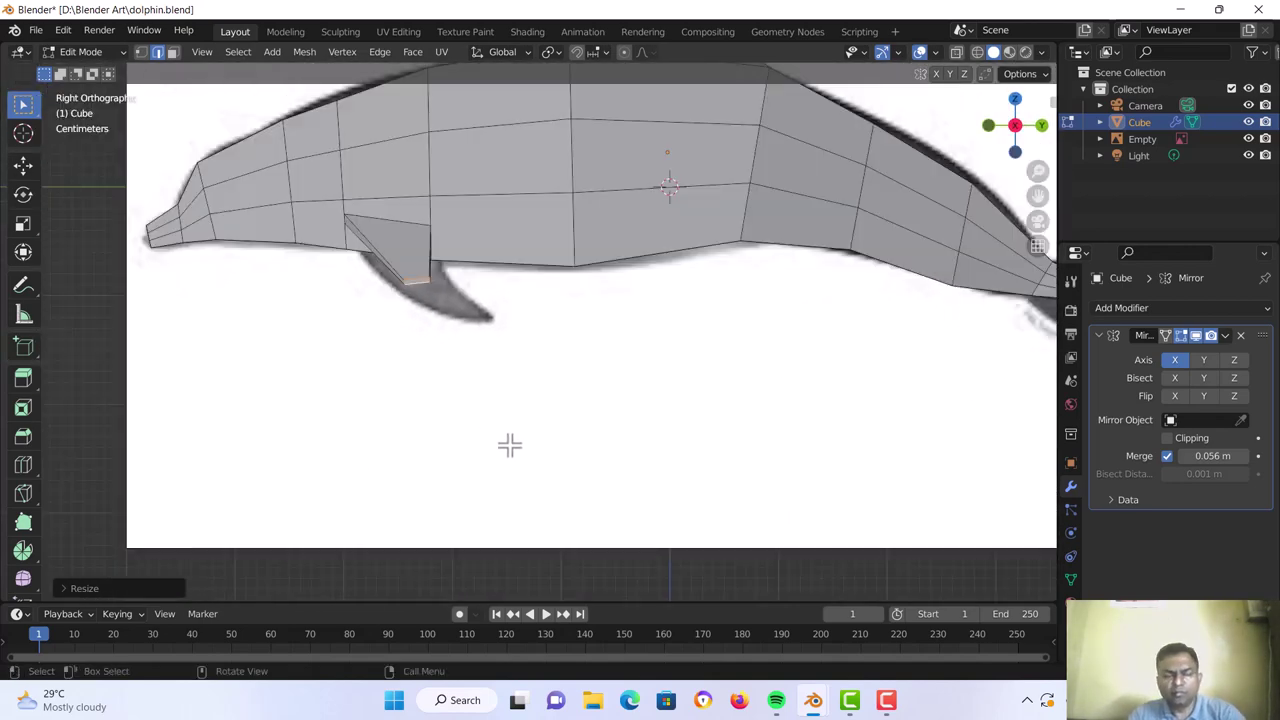
key("g")
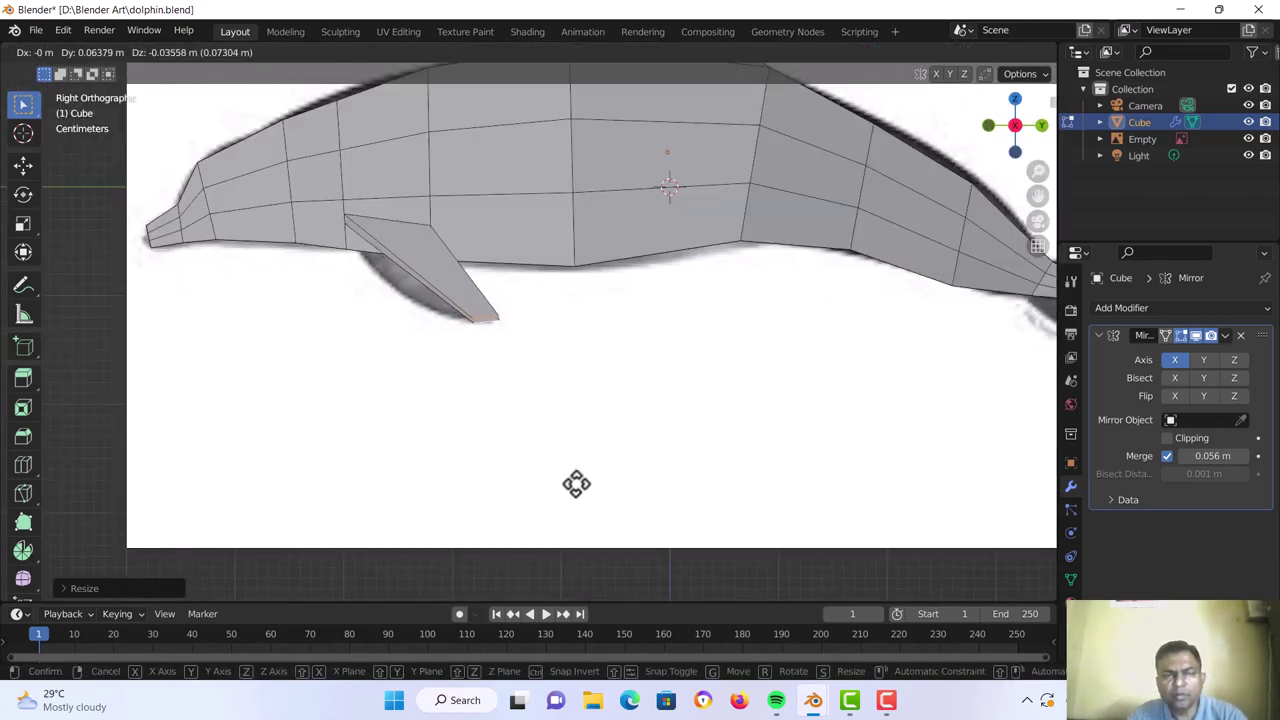
left_click(570, 481)
key("KP_5")
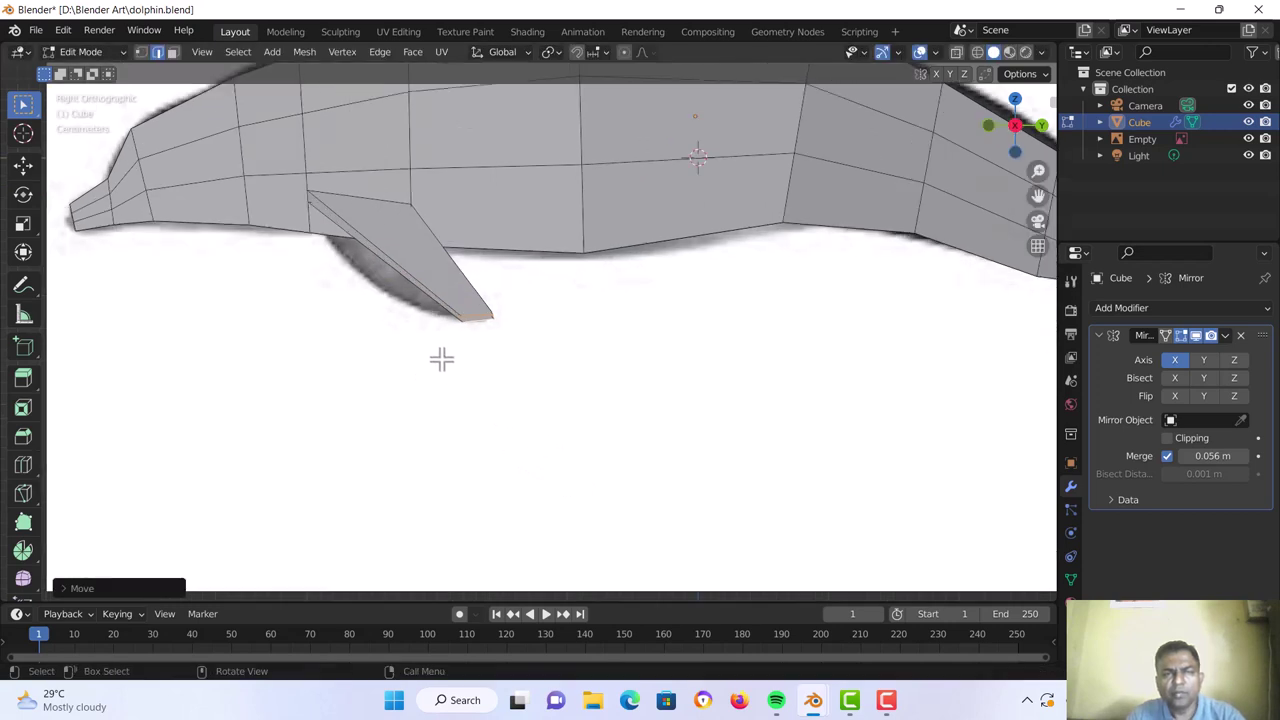
Add an edge loop across the fin, reposition it, and save dolphin.blend
key("ctrl+r")
left_click(421, 312)
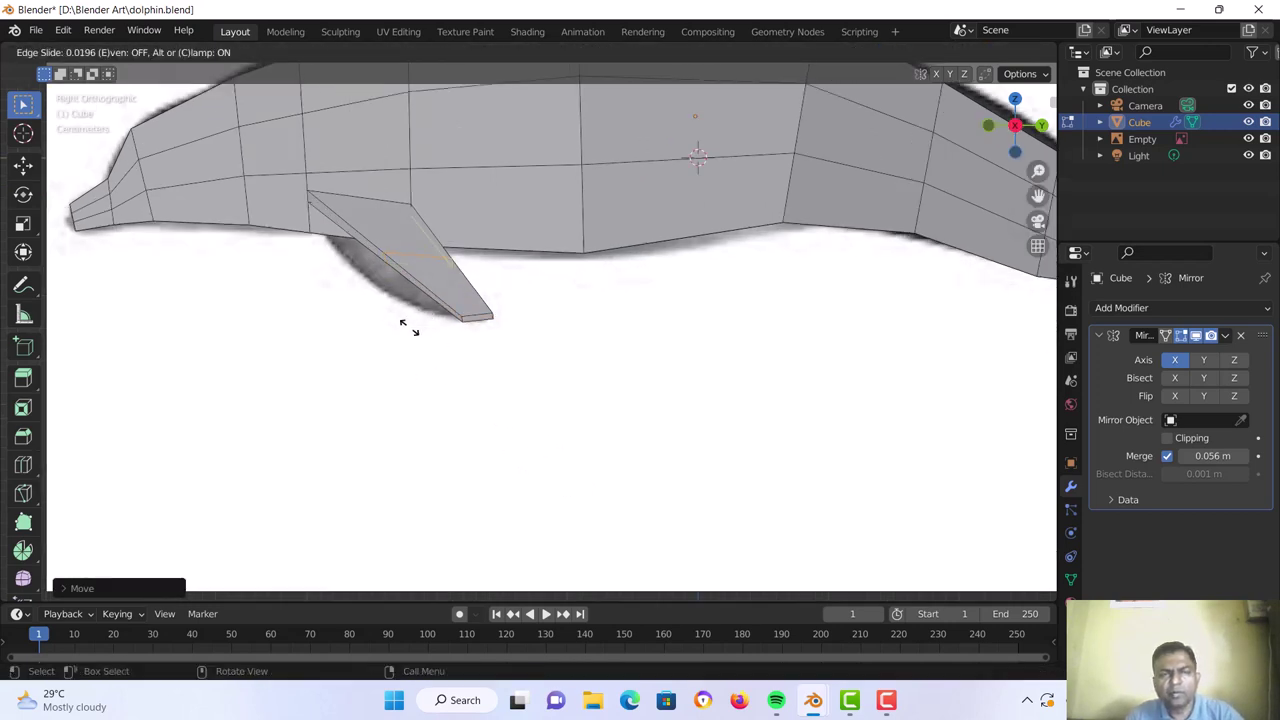
left_click(428, 310)
key("g")
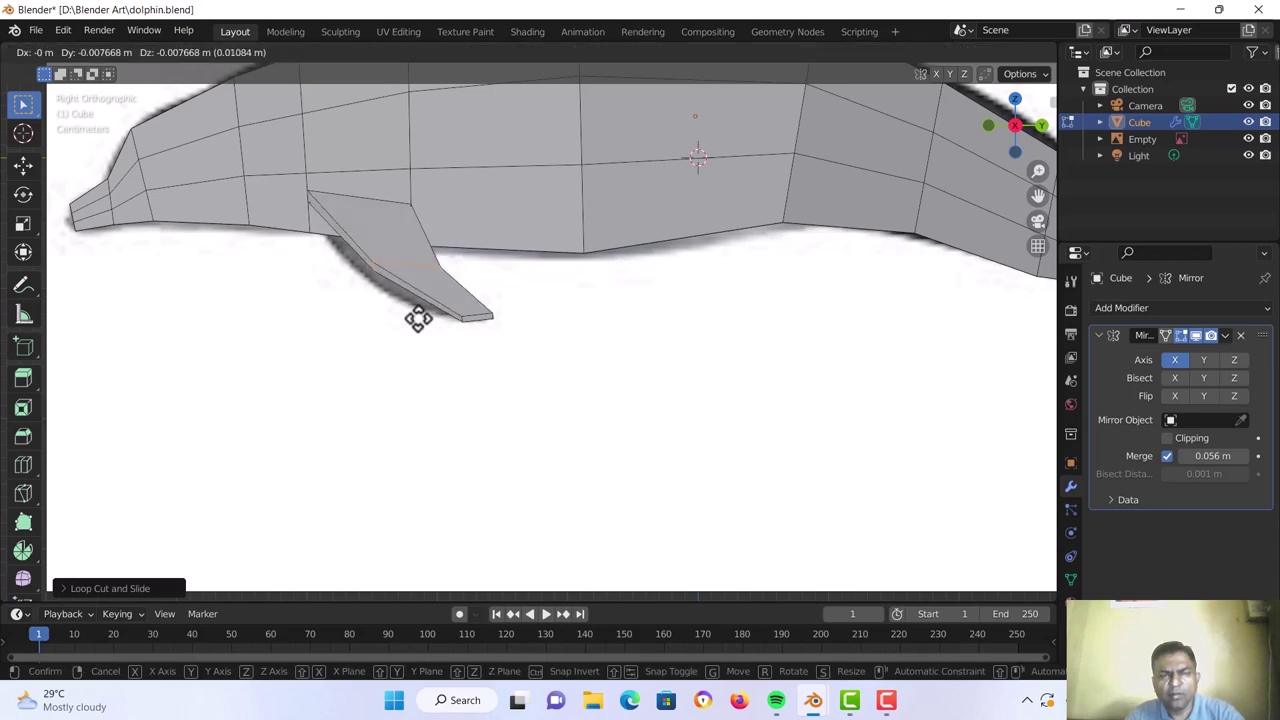
left_click(415, 322)
middle_click_drag(415, 322, 546, 316)
key("ctrl+s")
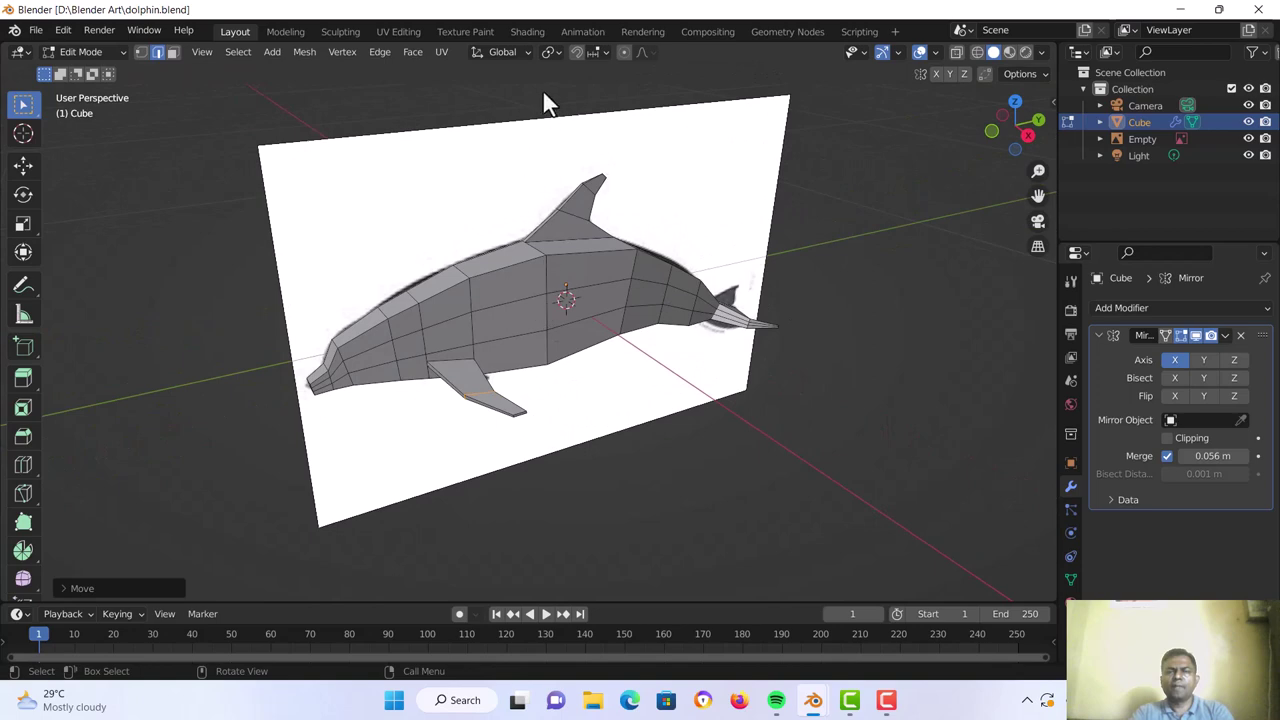
Switch the viewport to wireframe and zoom in on the dolphin's snout
middle_click_drag(529, 400, 583, 380)
scroll(583, 382, "up", 2)
key("z")
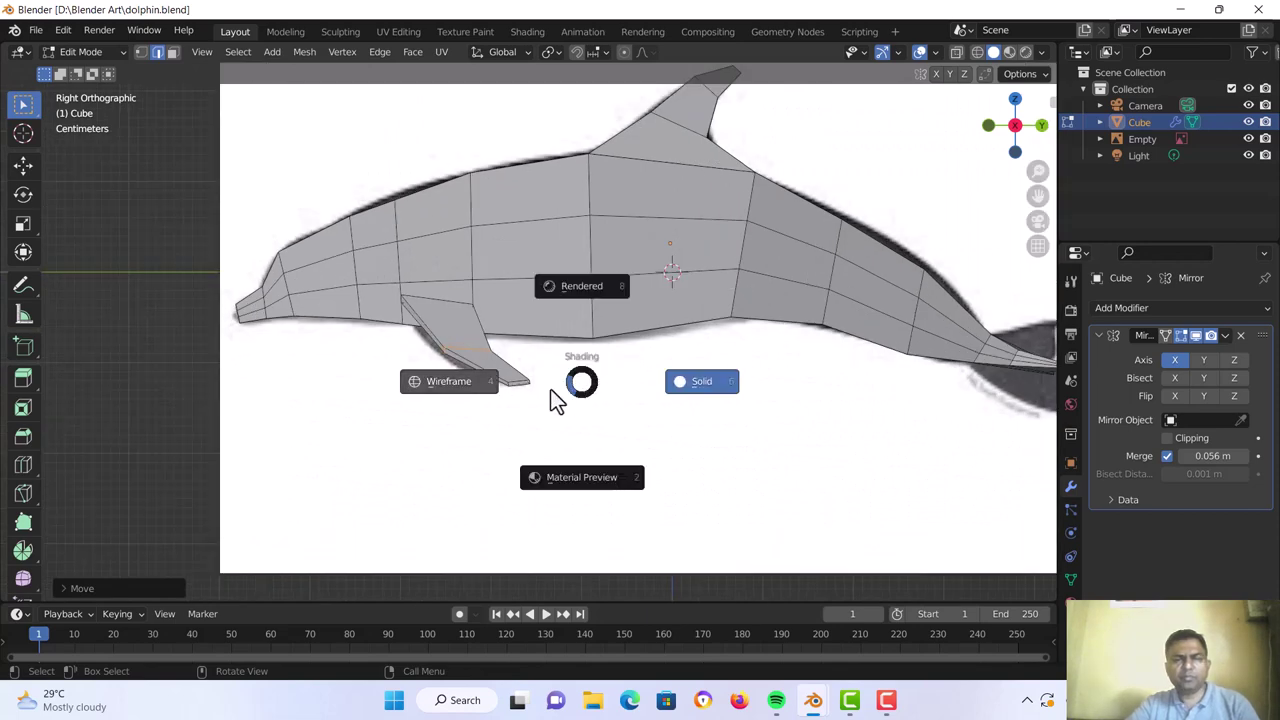
left_click(462, 390)
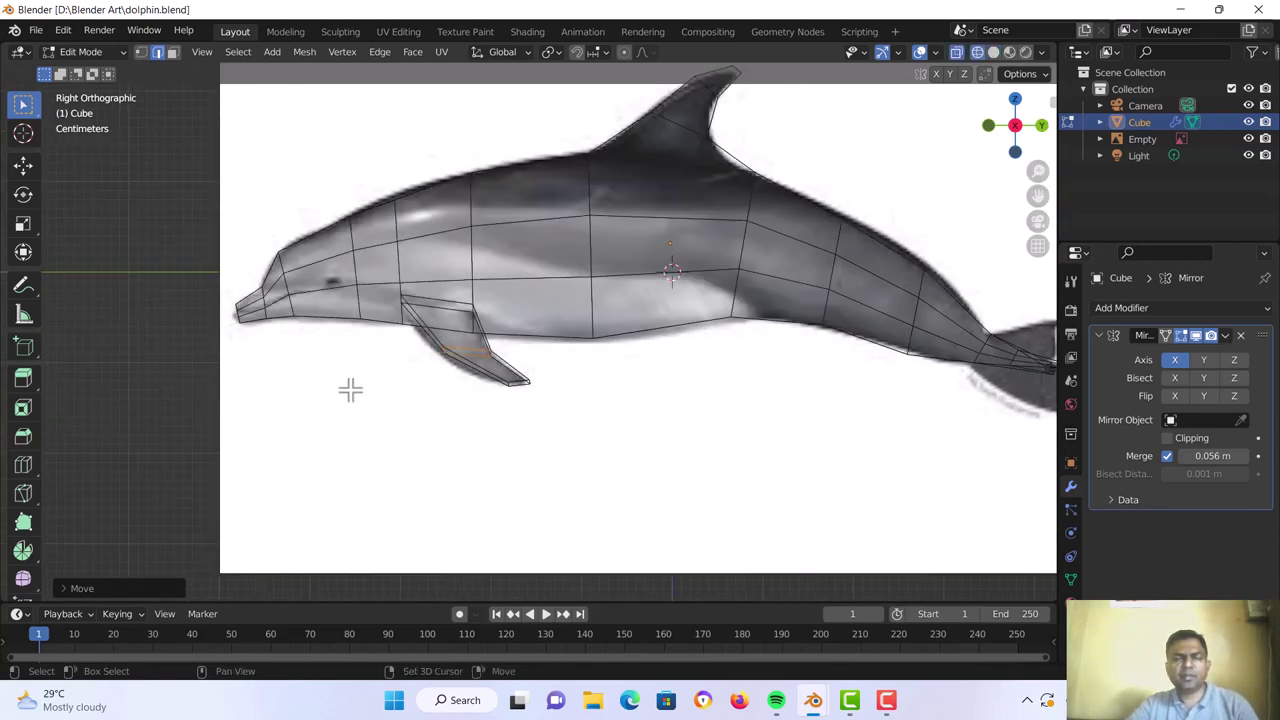
middle_click_drag(349, 389, 473, 396, "shift")
scroll(414, 366, "up", 3)
middle_click_drag(414, 366, 517, 371, "shift")
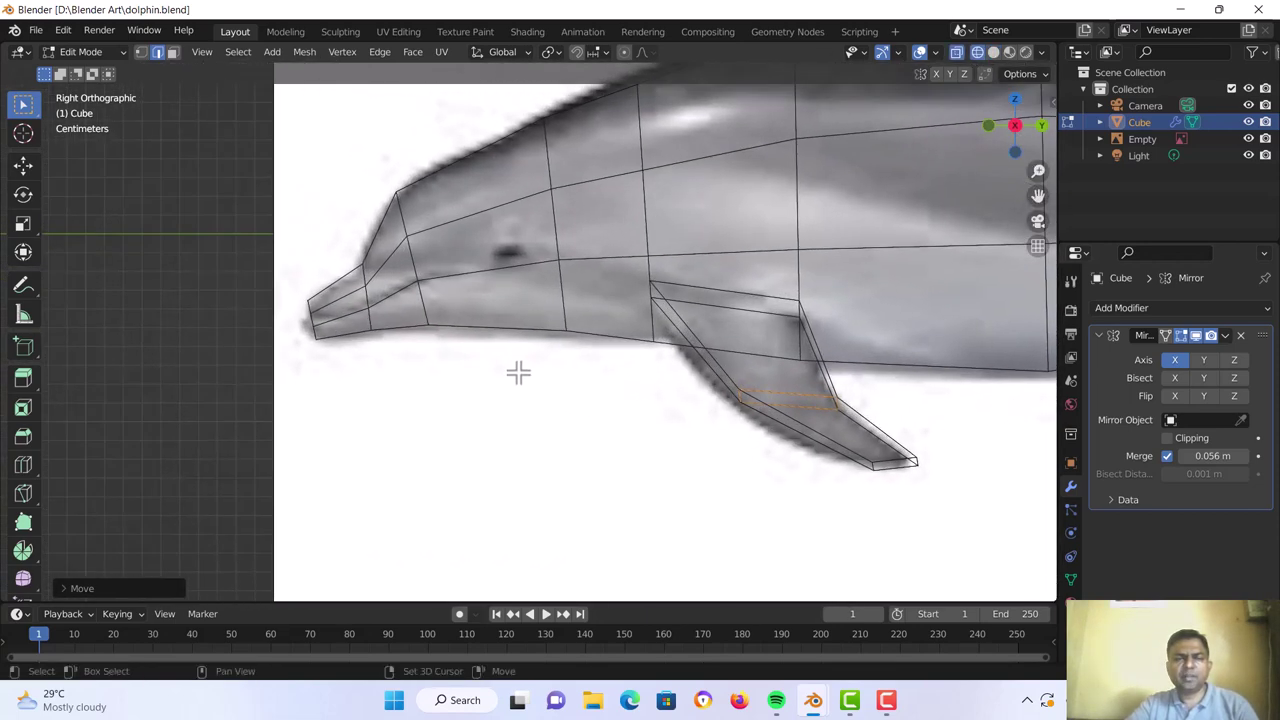
scroll(434, 366, "up", 2)
middle_click_drag(434, 366, 590, 388, "shift")
scroll(476, 350, "up", 1)
middle_click_drag(480, 334, 514, 340, "shift")
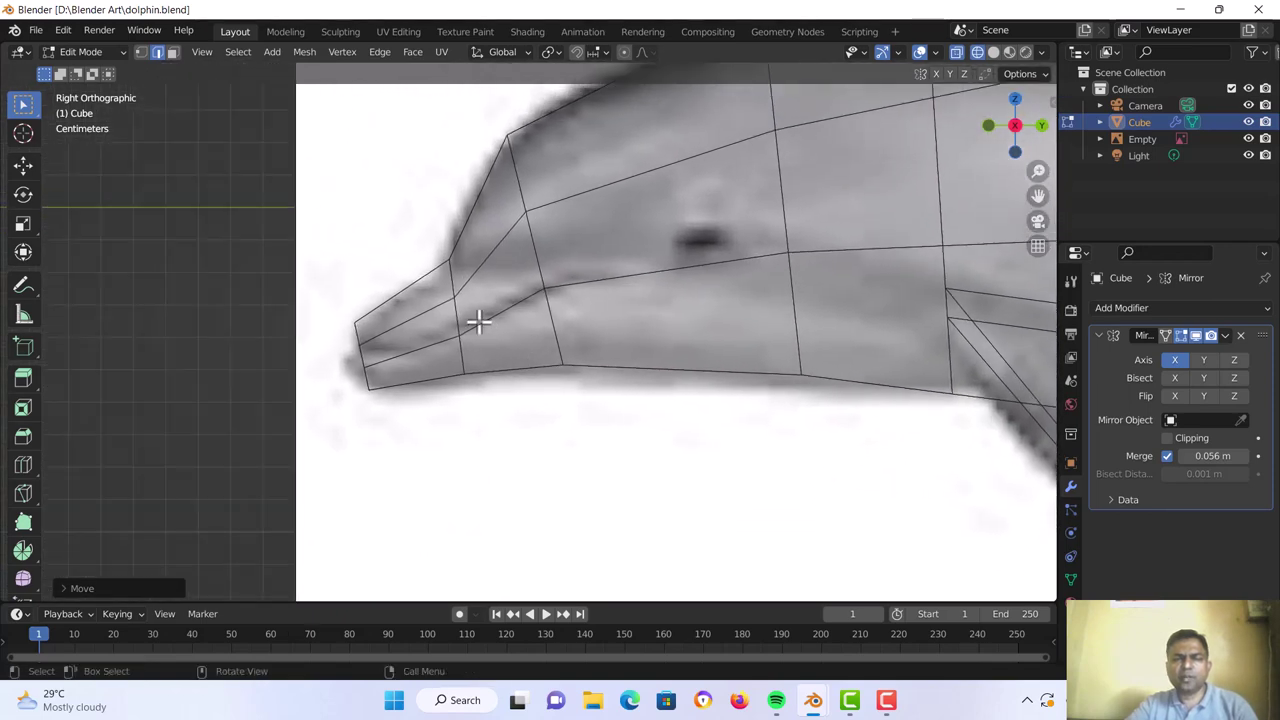
scroll(478, 320, "up", 1)
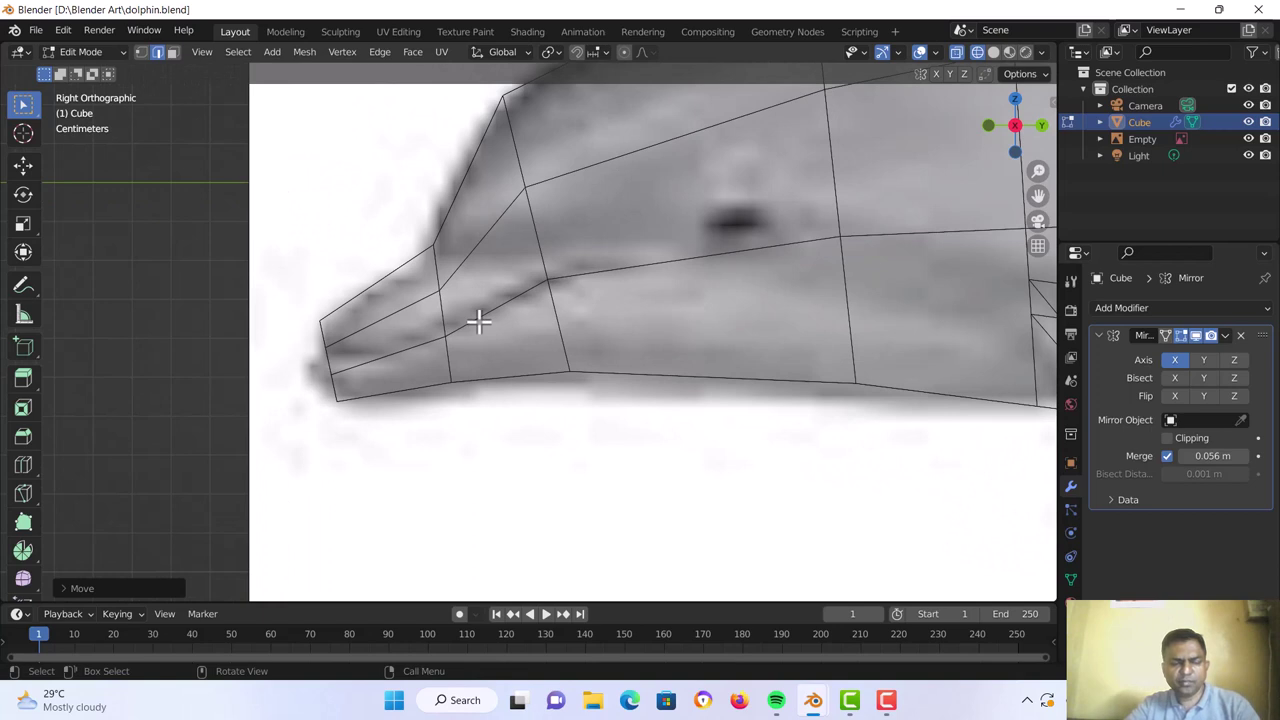
Add an edge loop through the snout and shift it into position
left_click(474, 320)
key("ctrl+r")
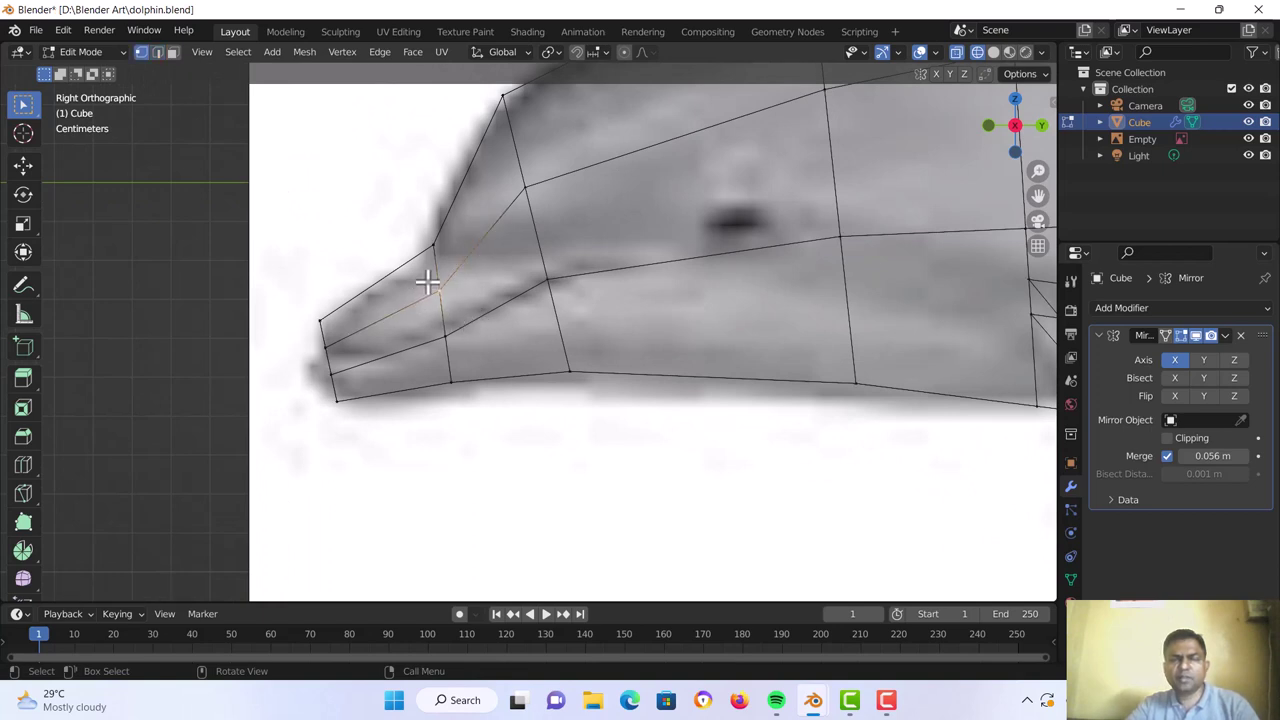
left_click(453, 317)
key("g")
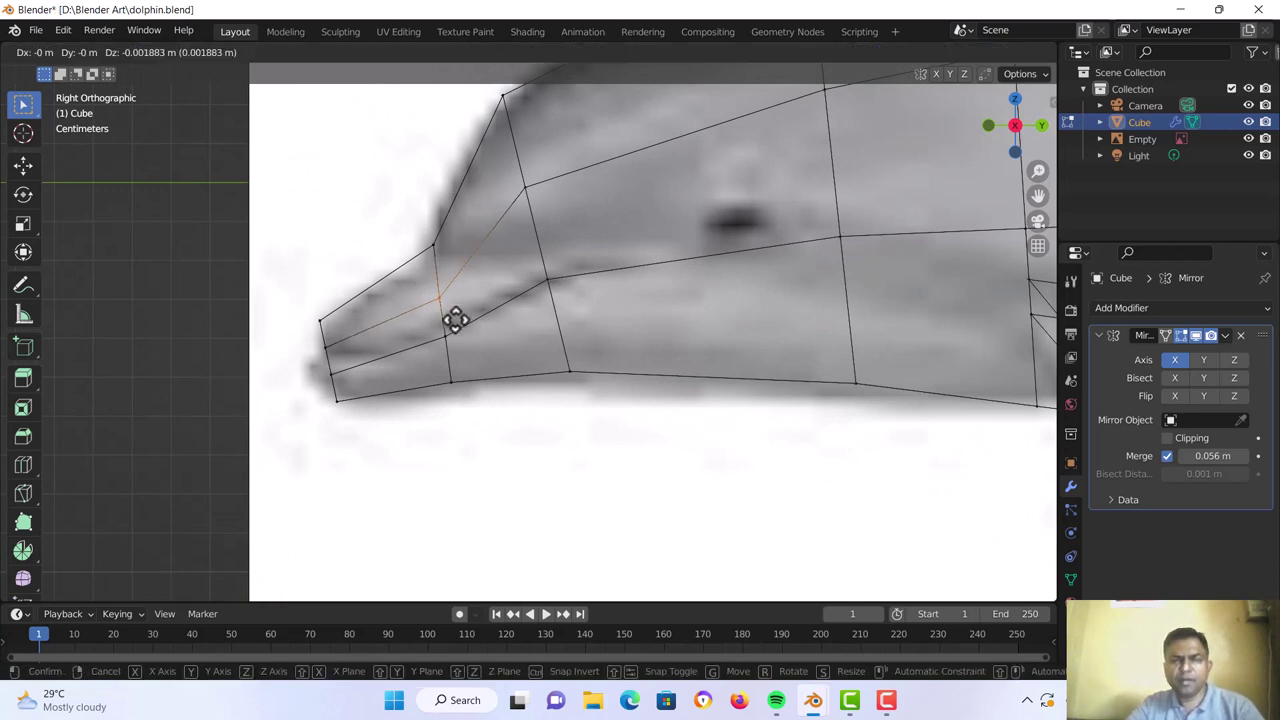
left_click(454, 338)
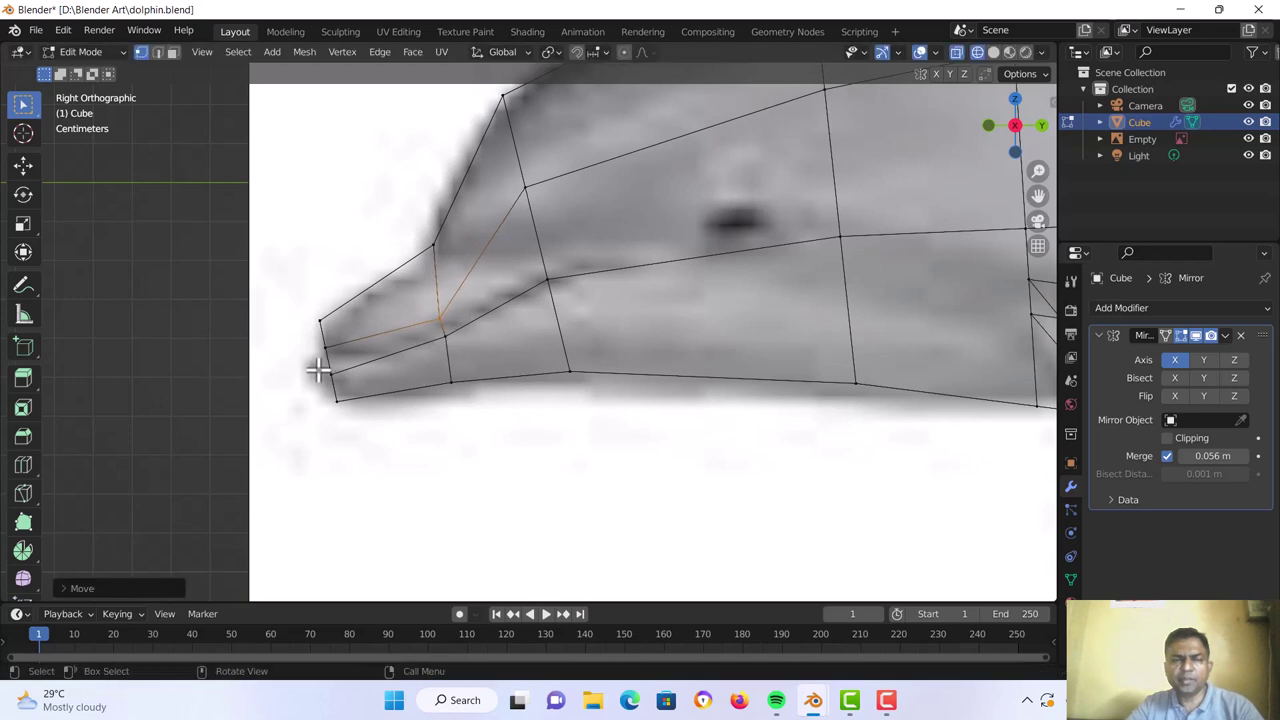
key("g")
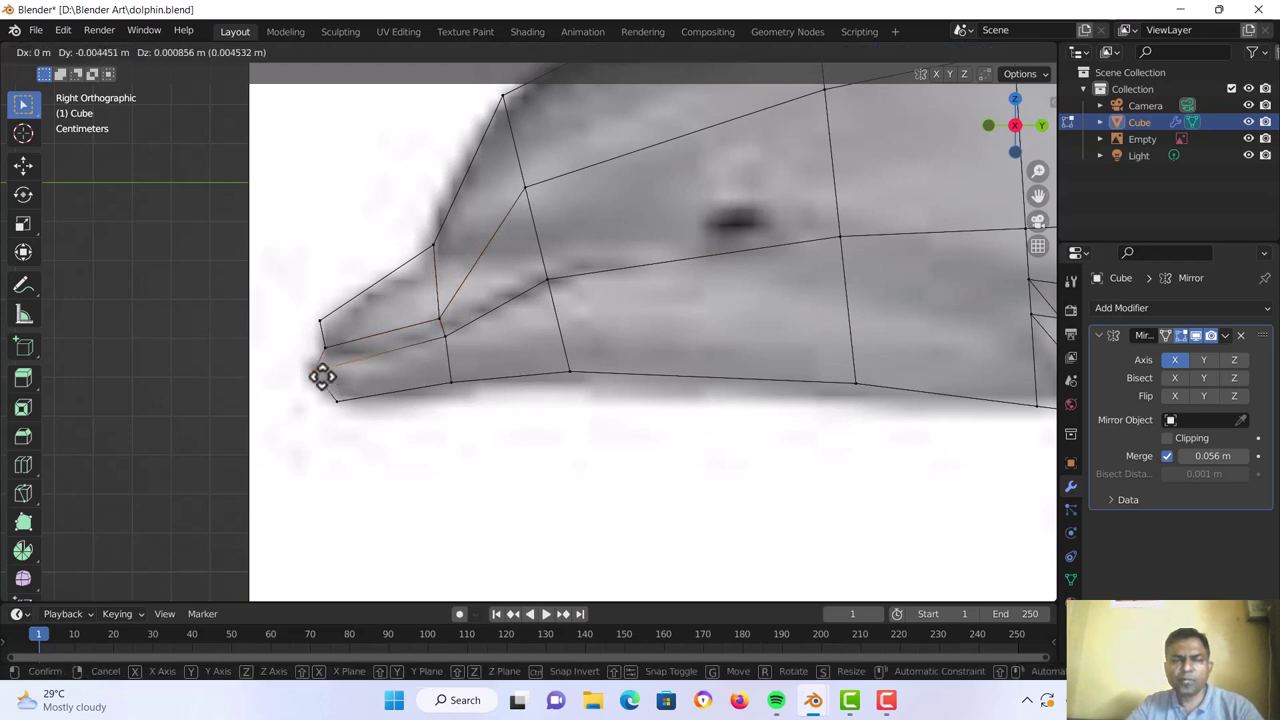
left_click(320, 374)
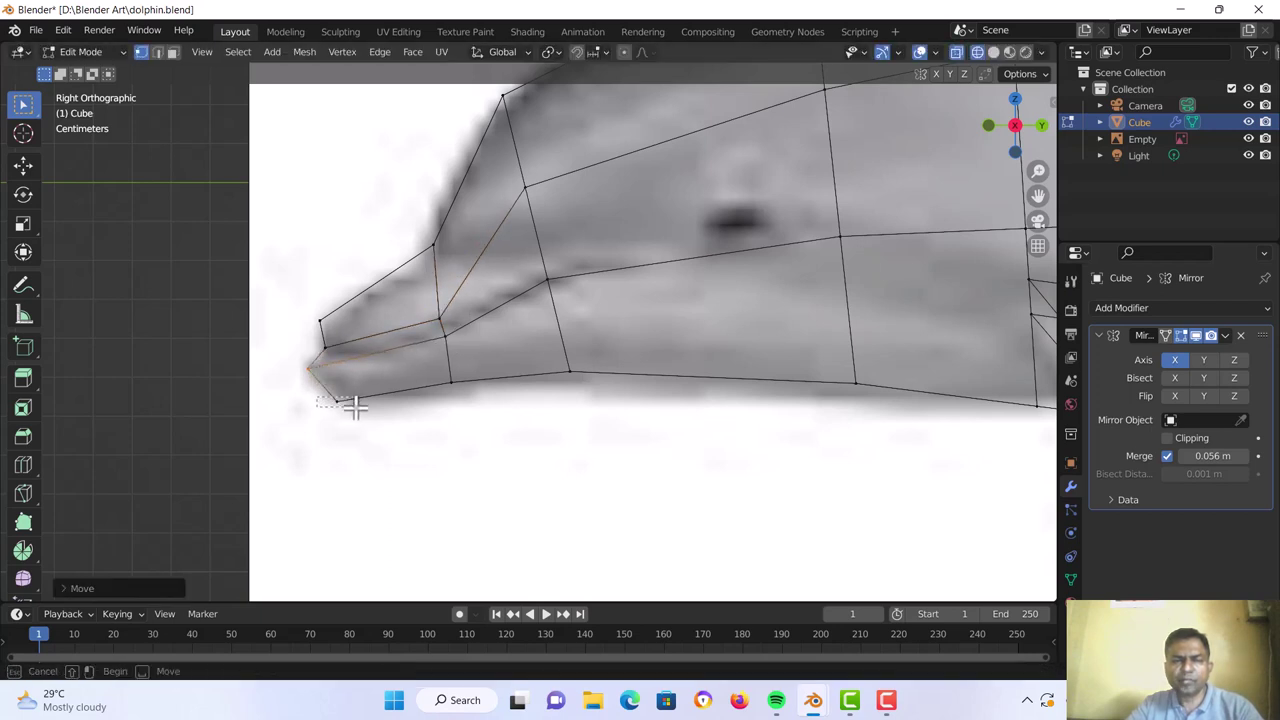
Pull the head and snout vertices onto the reference mouth line
left_click_drag(355, 405, 357, 403)
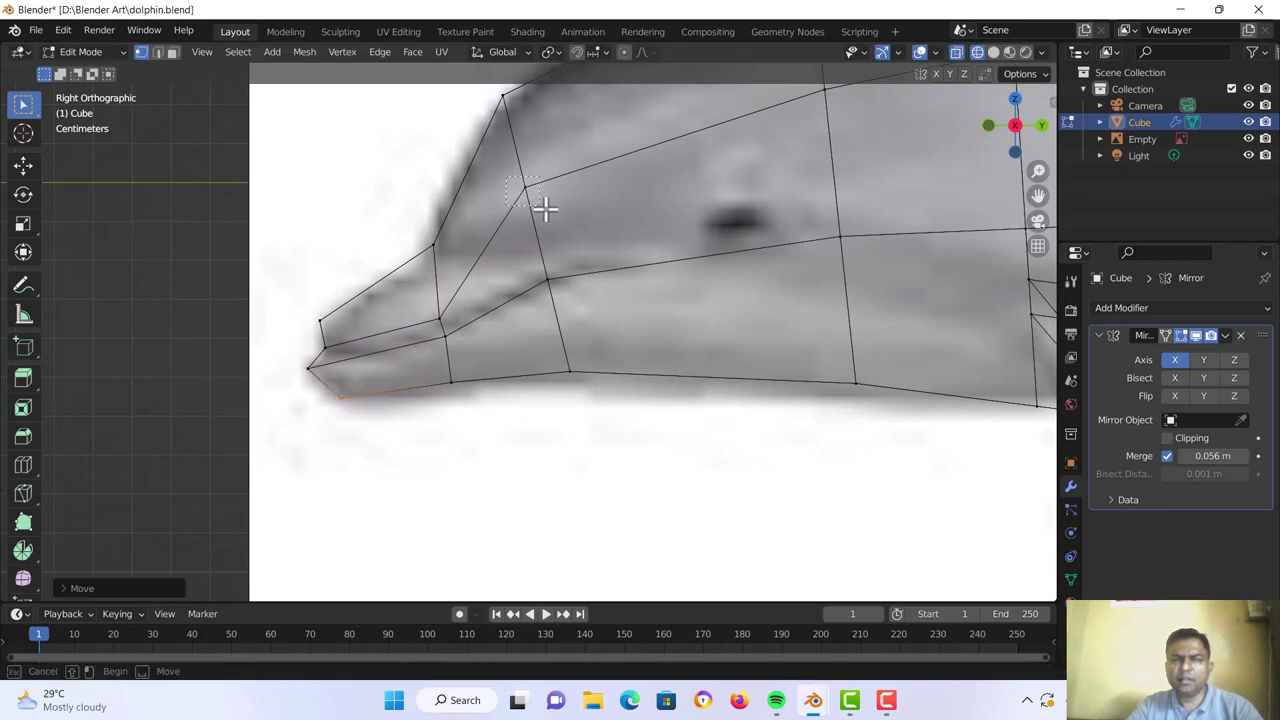
left_click(543, 207)
key("g")
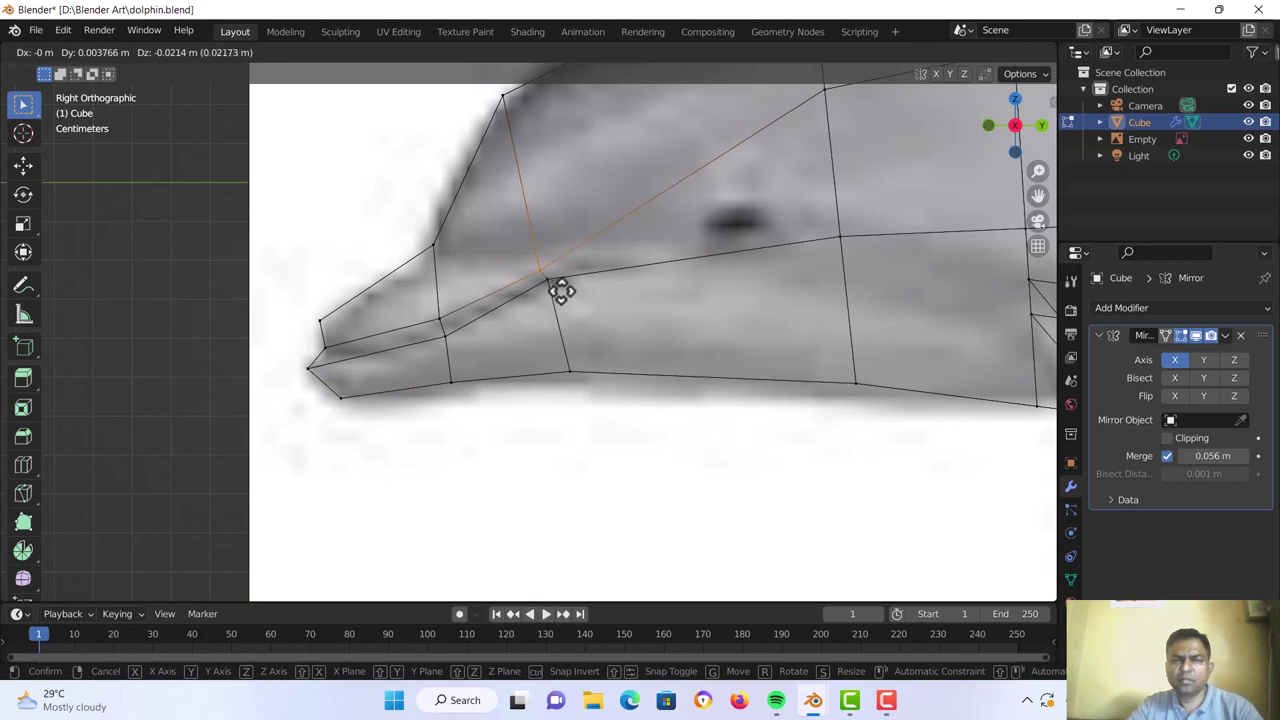
left_click(561, 289)
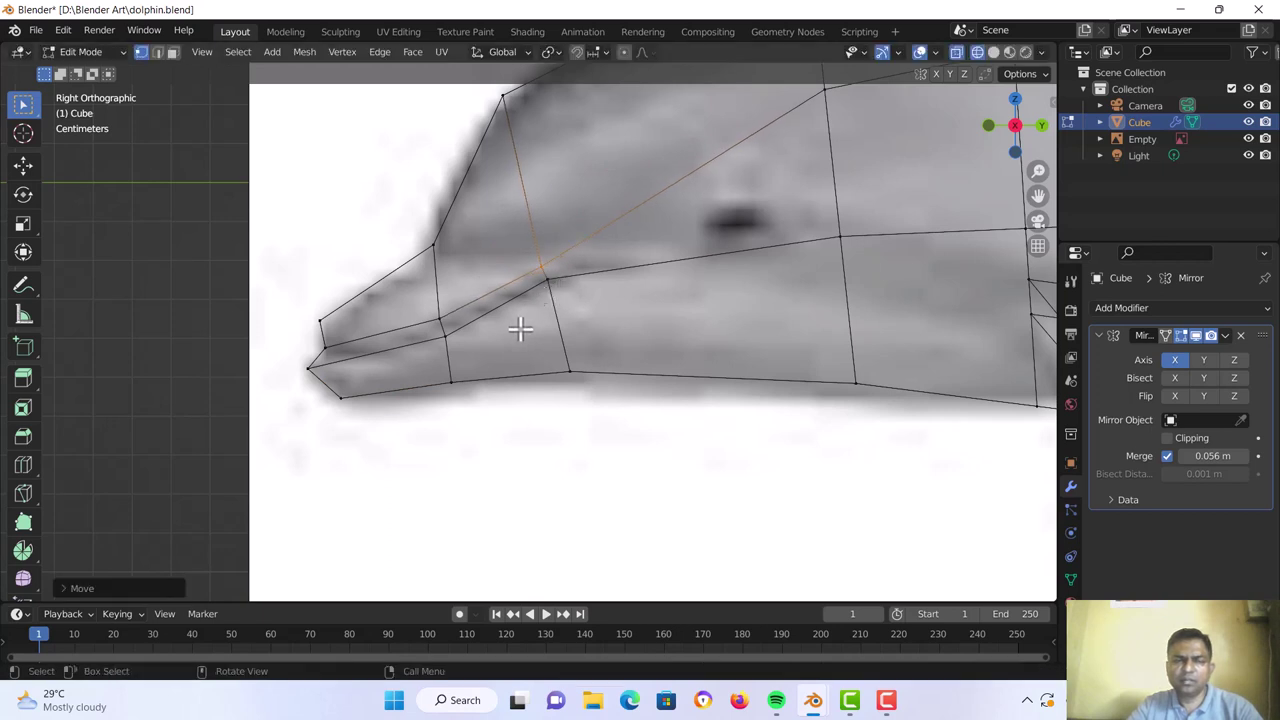
left_click(455, 340, "shift")
key("g")
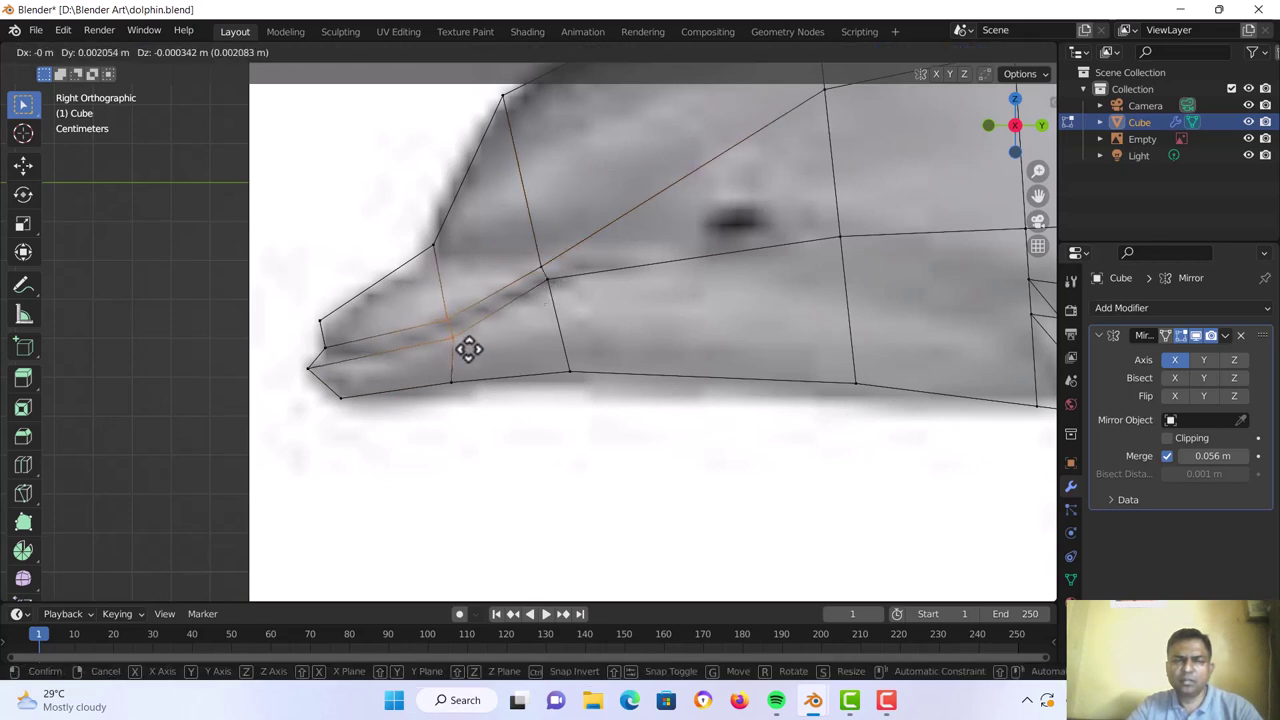
left_click(465, 348)
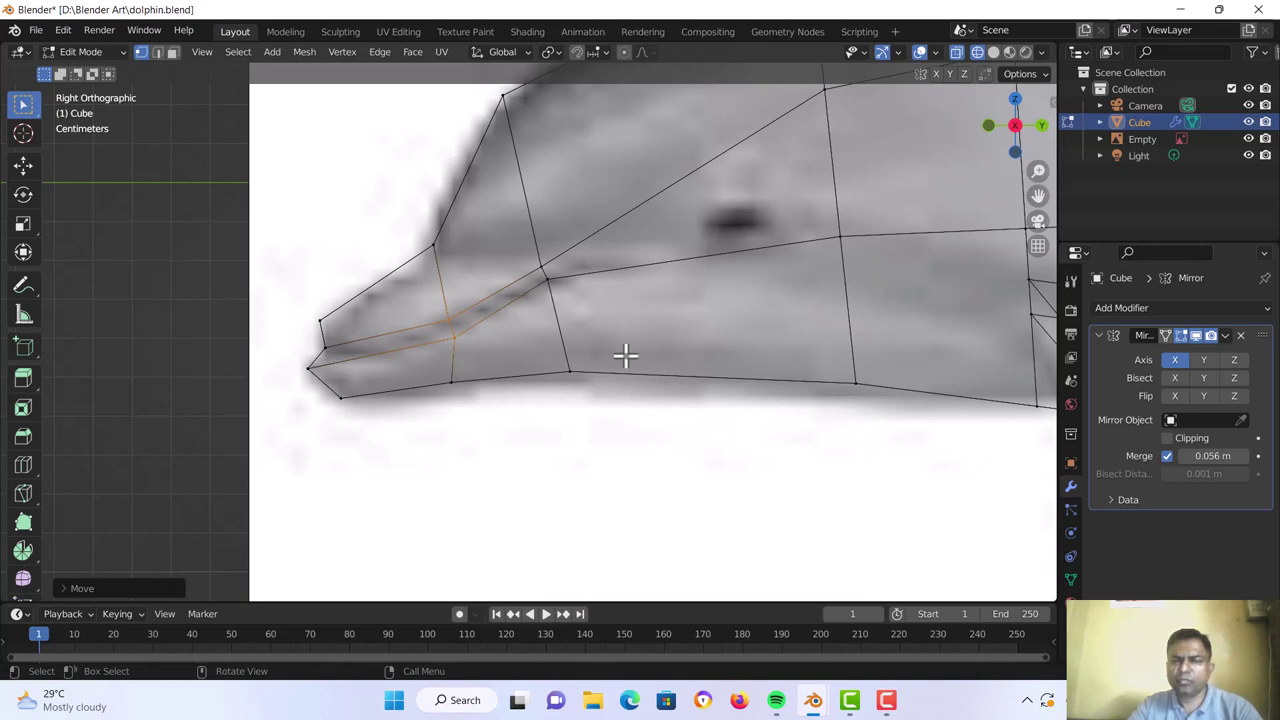
scroll(630, 352, "down", 2)
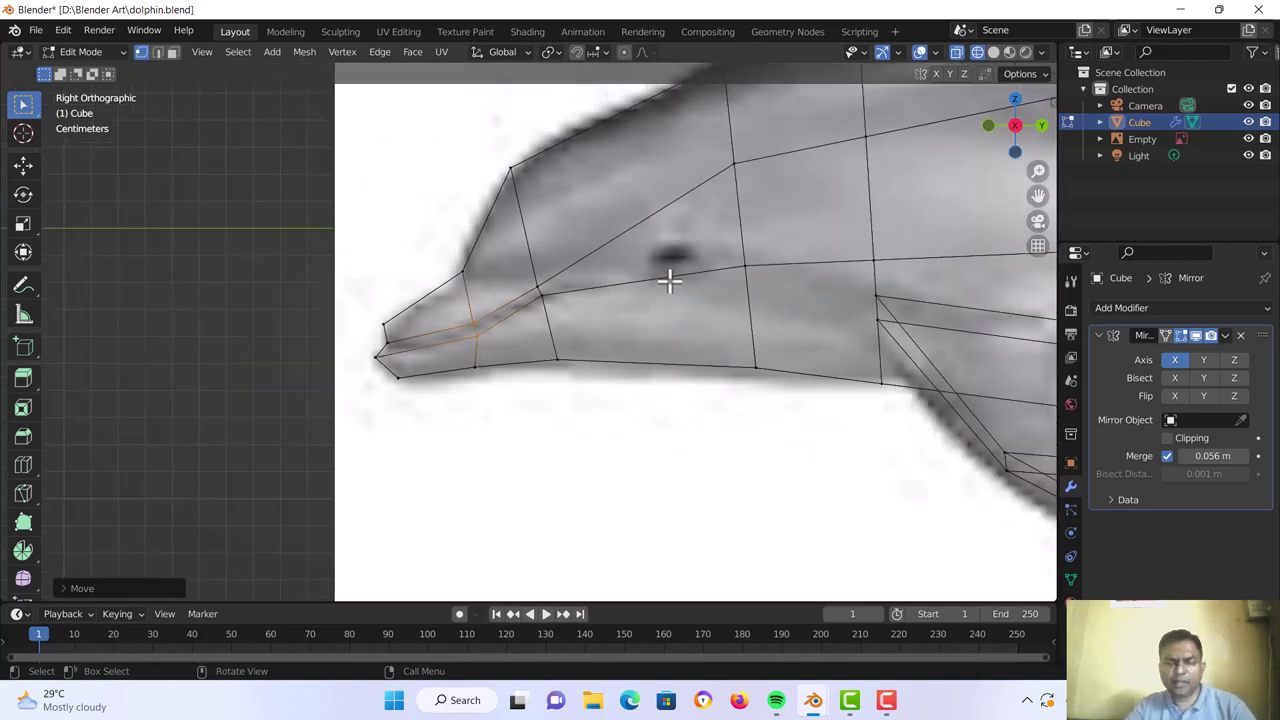
Add two edge loops across the dolphin's head near the eye
key("ctrl+r")
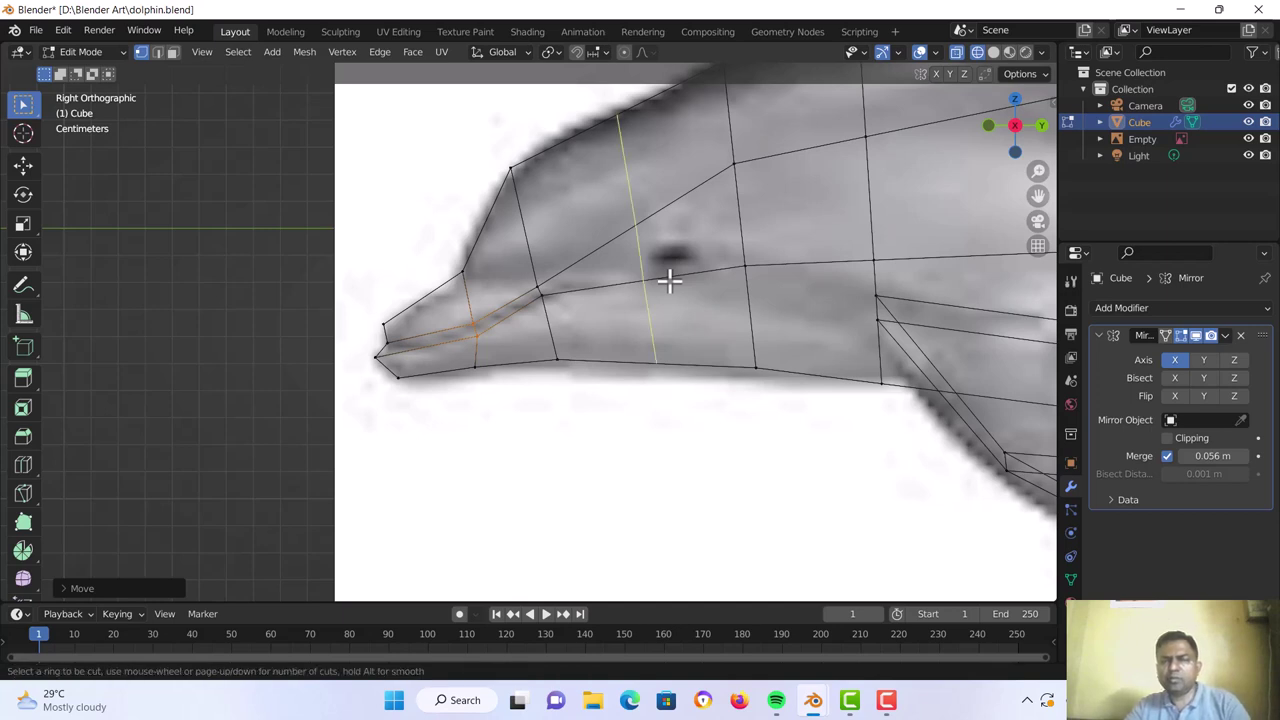
scroll(669, 281, "up", 1)
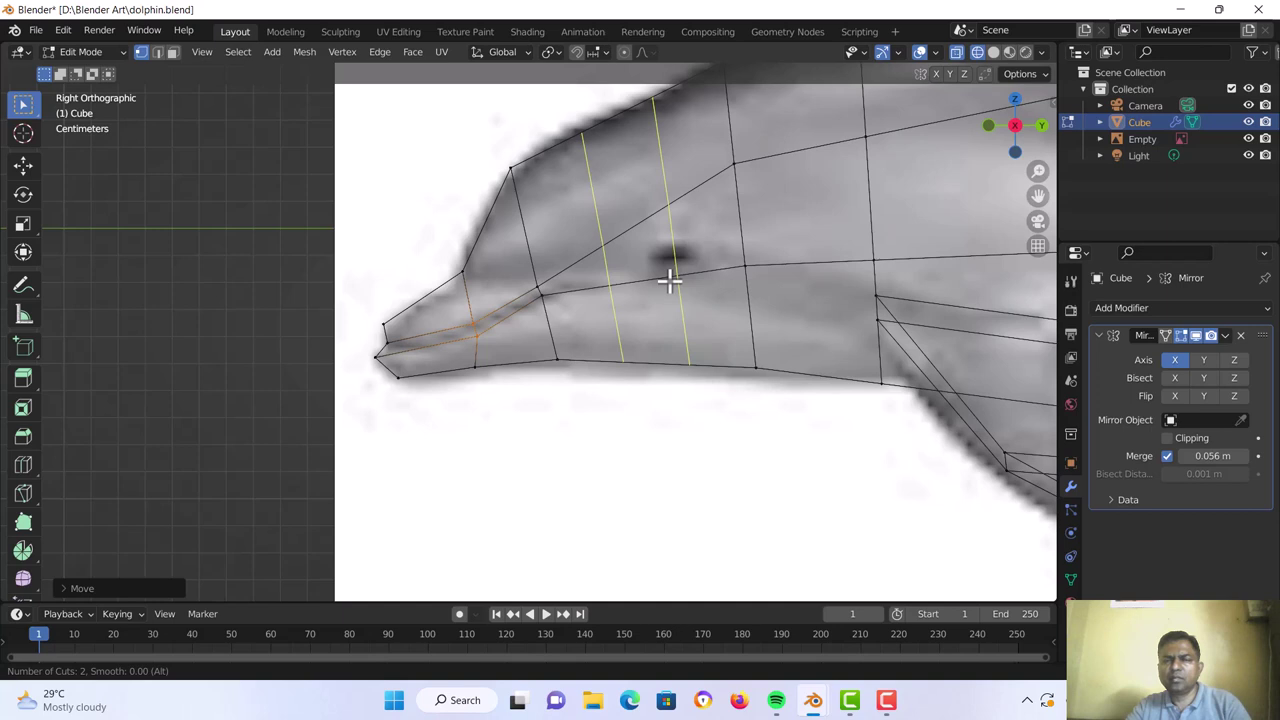
left_click(669, 281)
scroll(676, 300, "up", 1)
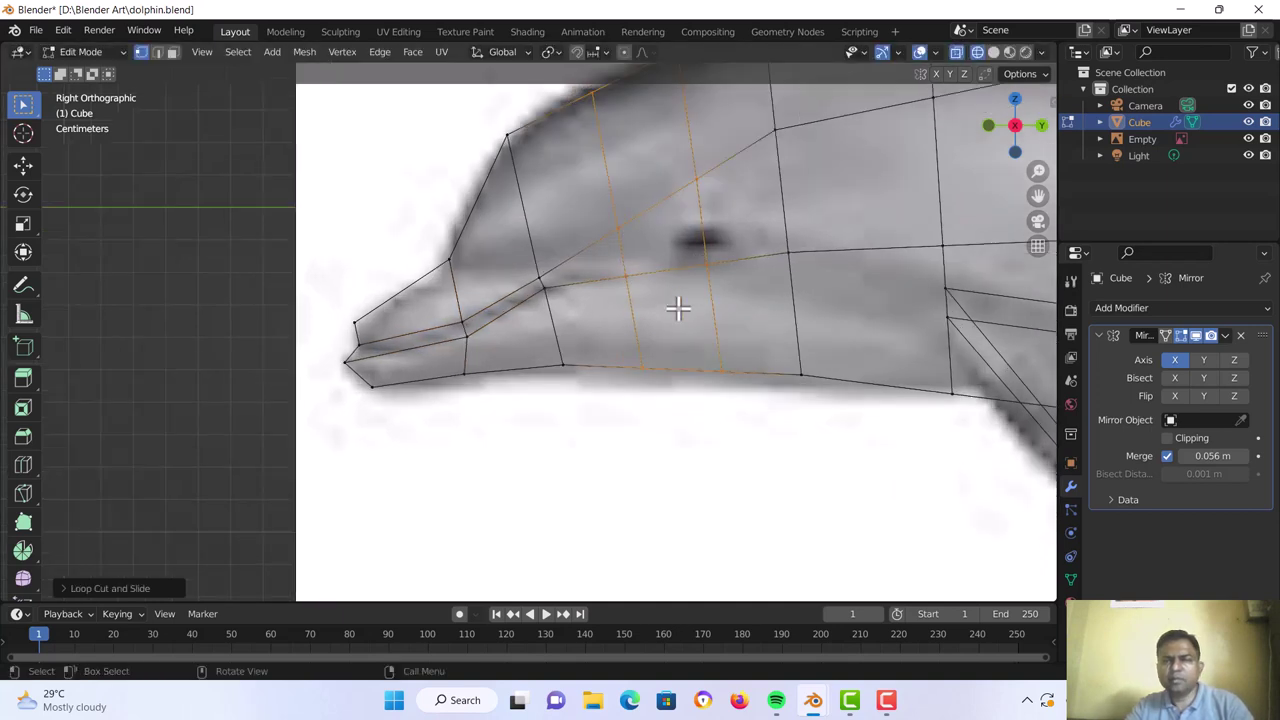
left_click(678, 308)
Move the eye vertex up onto the reference eye and zoom in
left_click(703, 266)
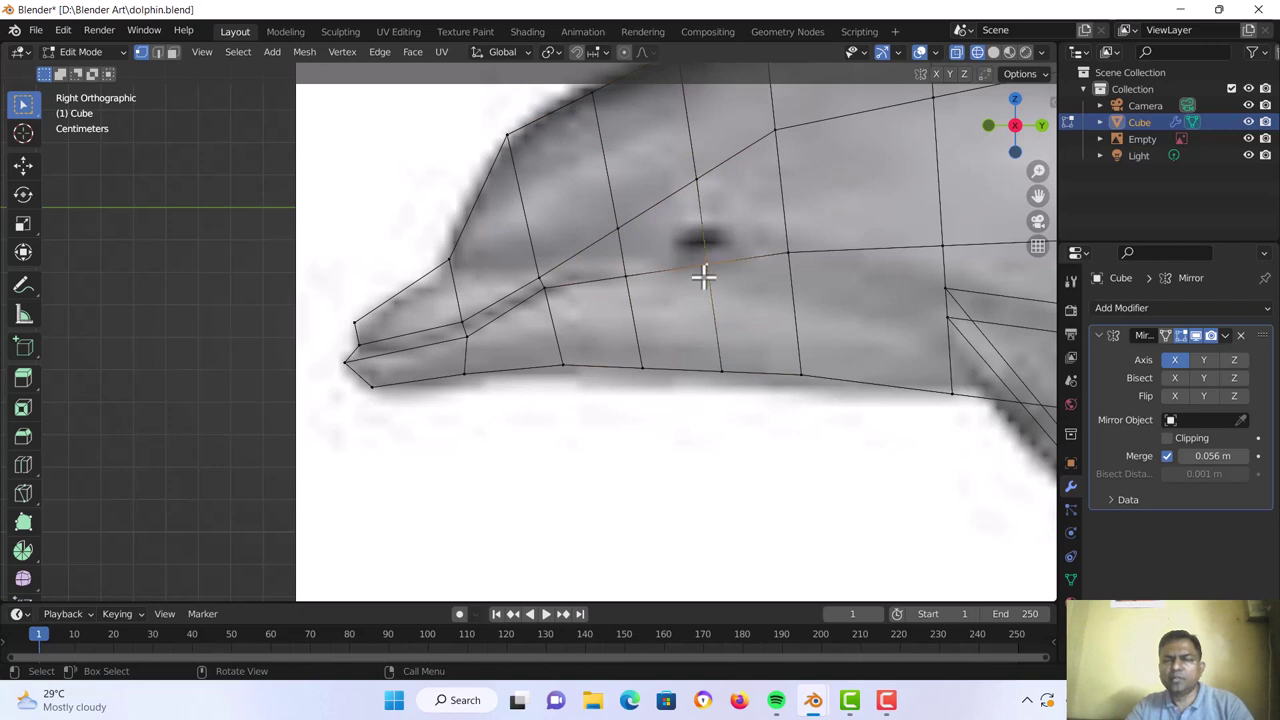
key("g")
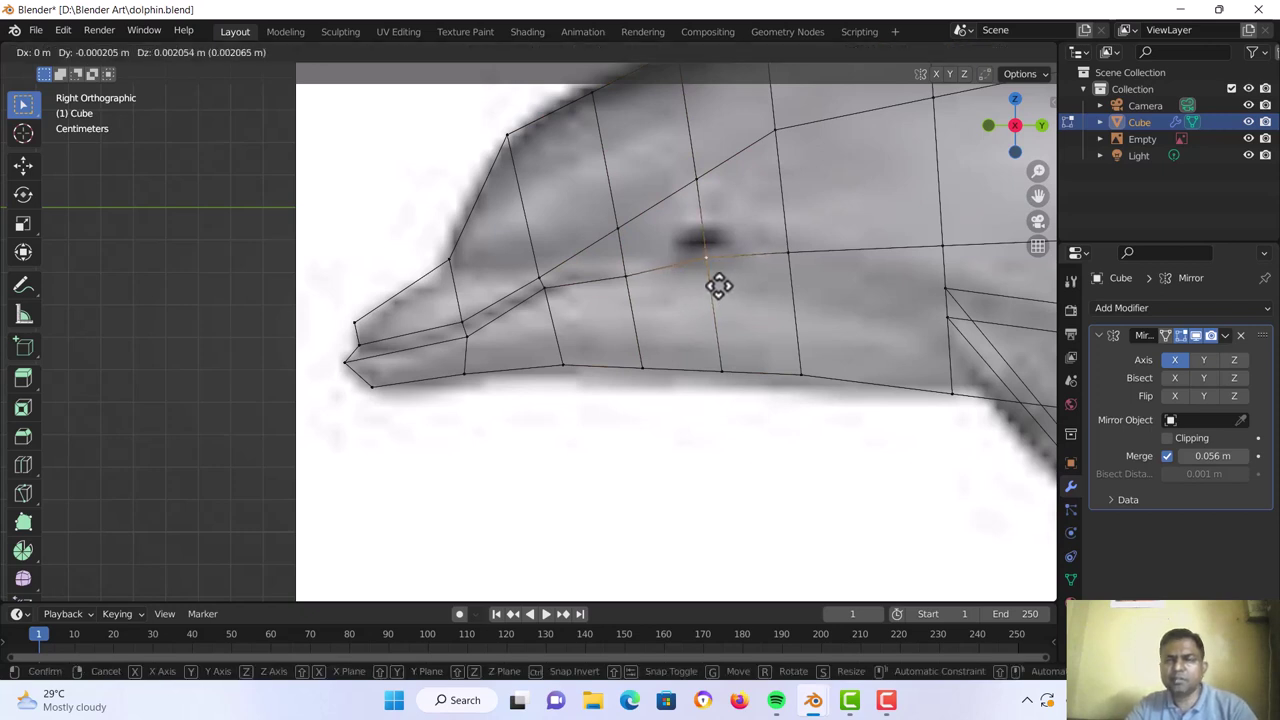
left_click(714, 271)
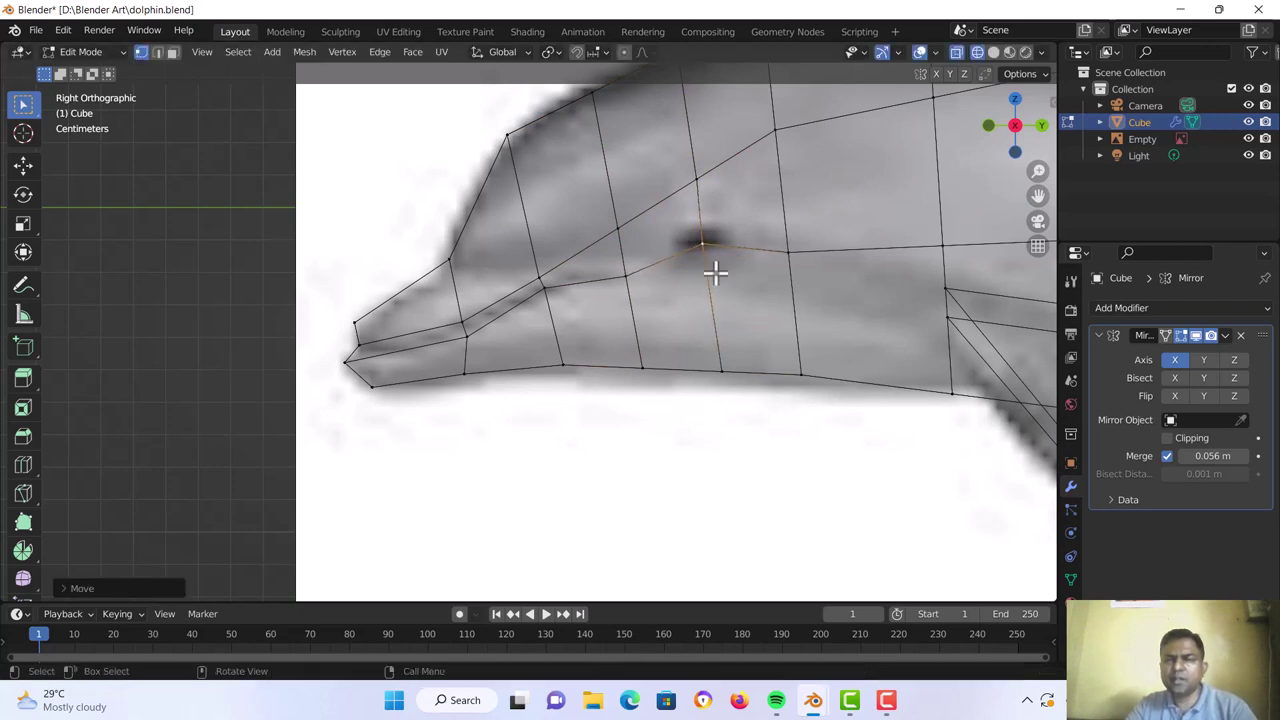
scroll(717, 294, "up", 2)
scroll(755, 288, "up", 3)
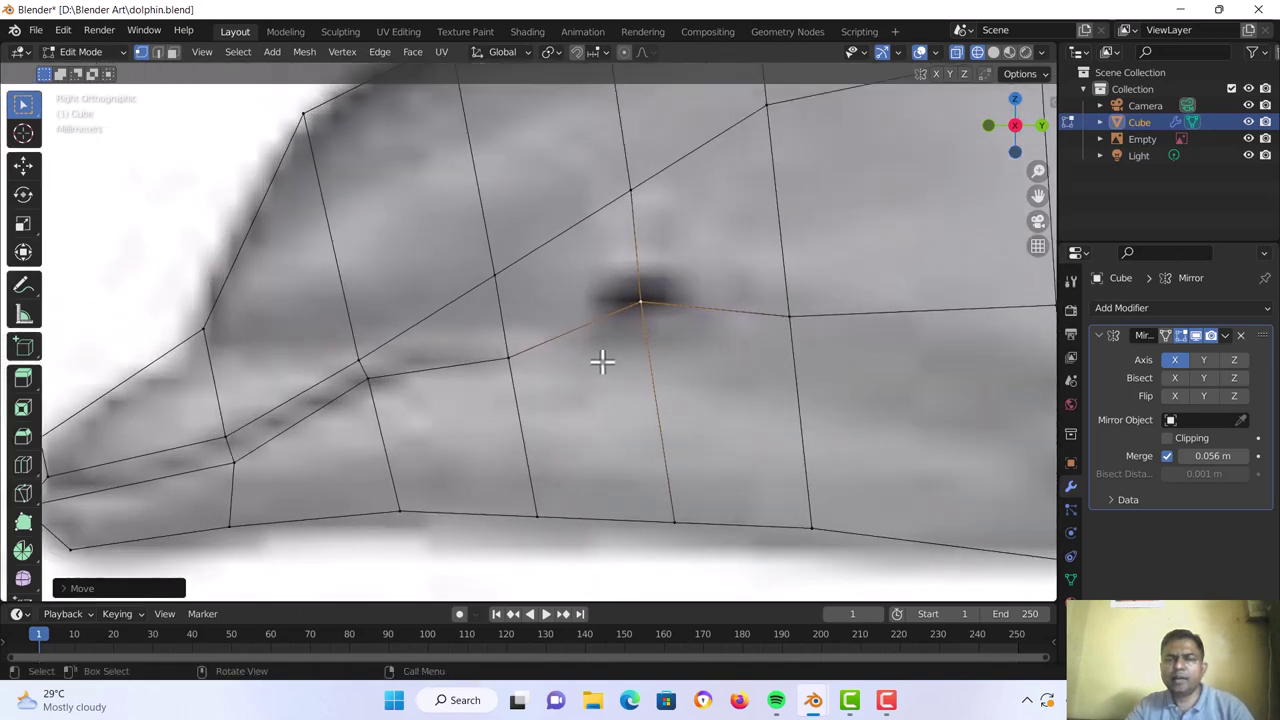
Bevel the eye vertex into a small diamond around the reference eye
right_click(665, 297)
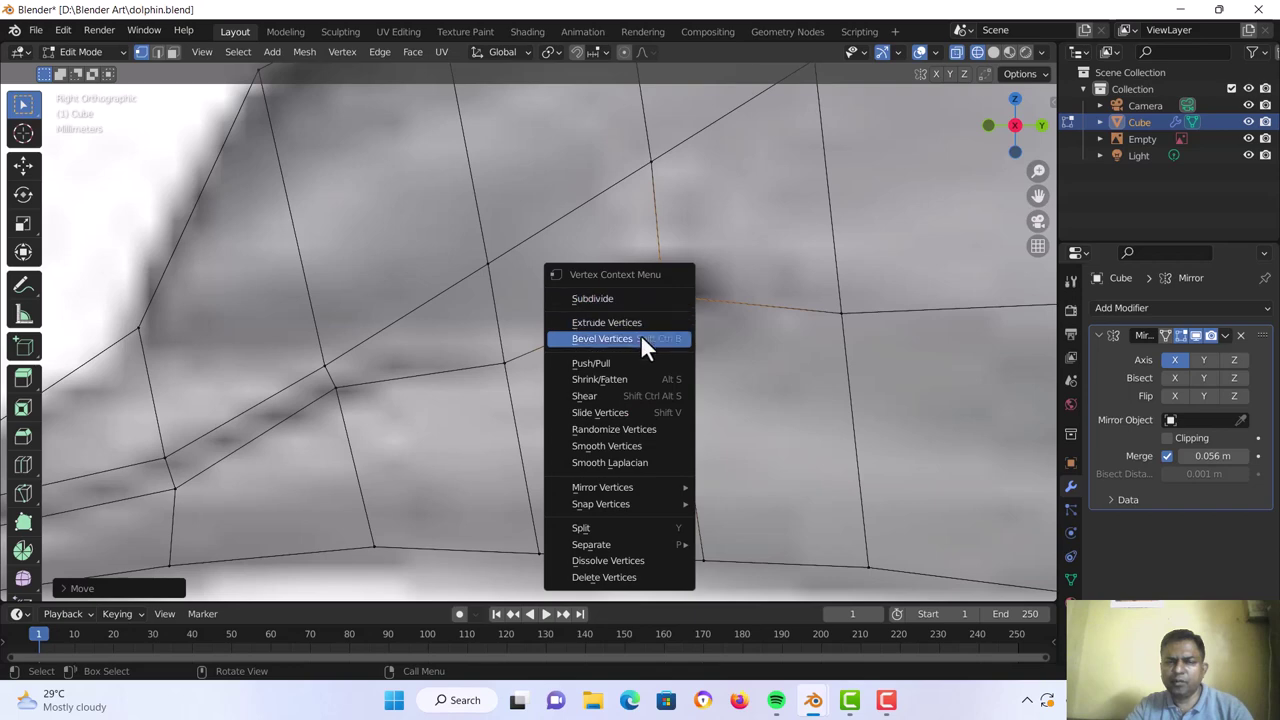
left_click(640, 336)
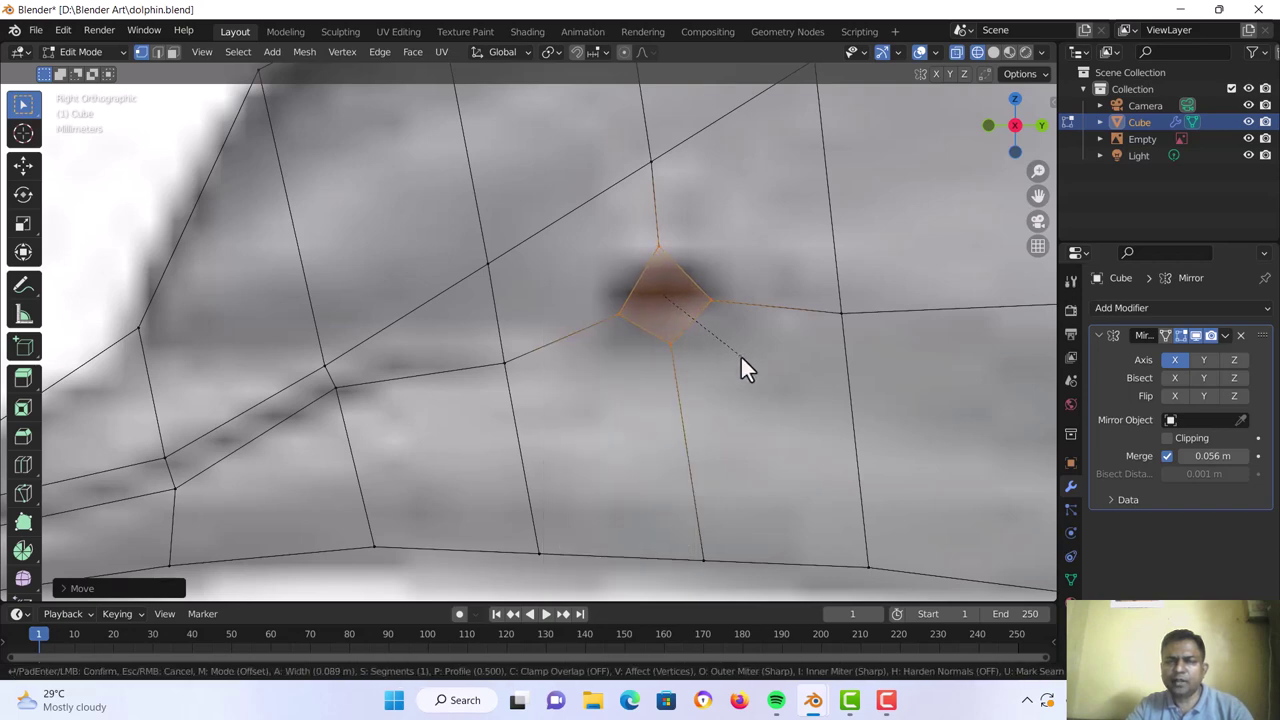
left_click(737, 363)
left_click(643, 335)
Hide the diamond's left corner point and pick its lower corner in side view
left_click(621, 327)
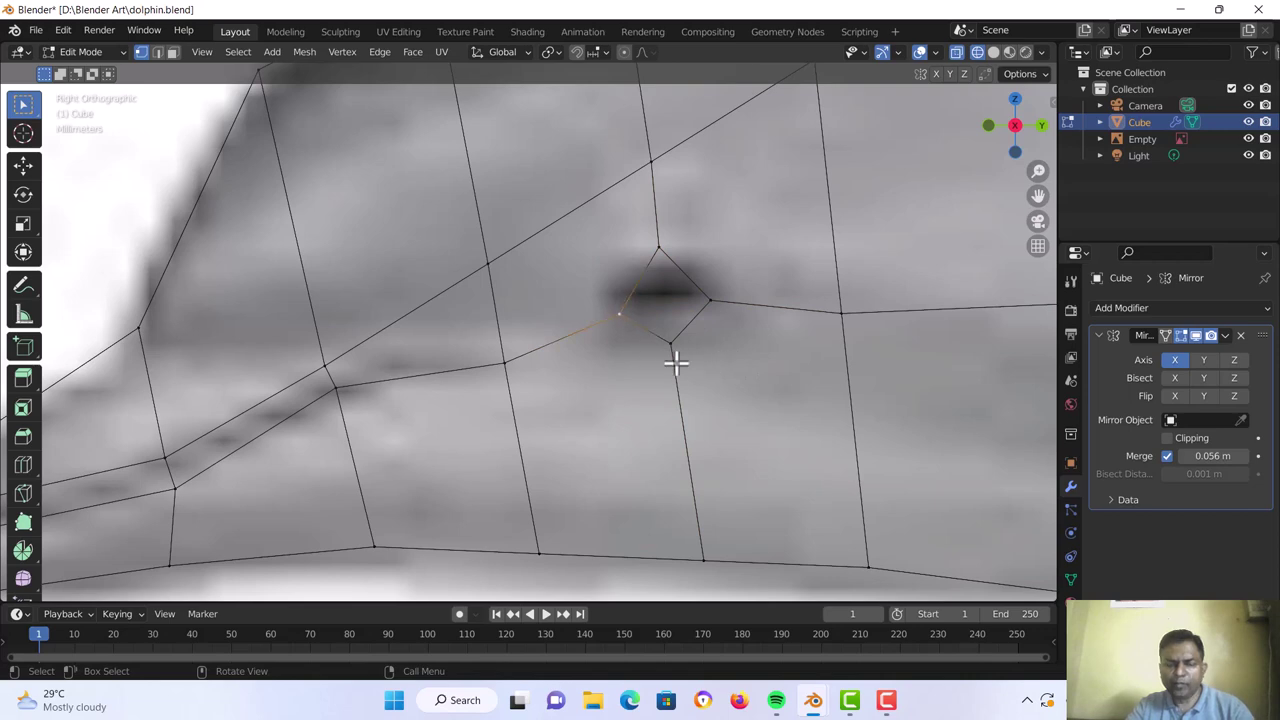
key("h")
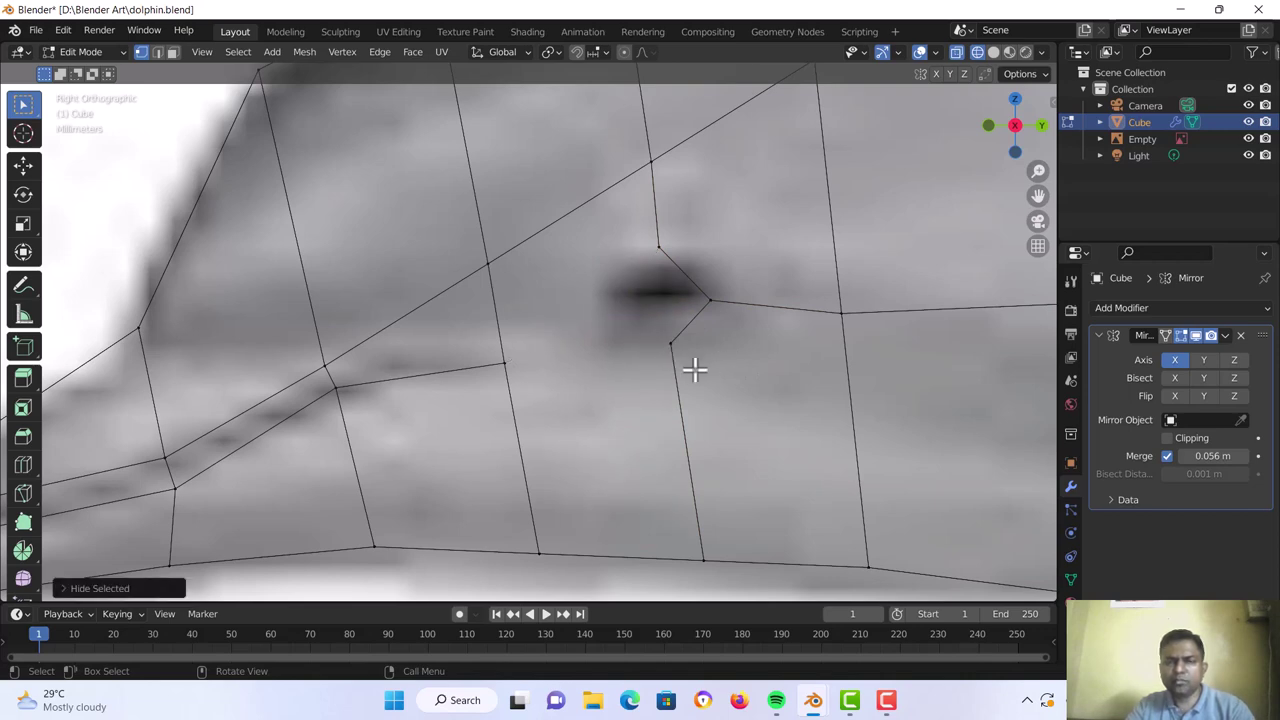
left_click(678, 366)
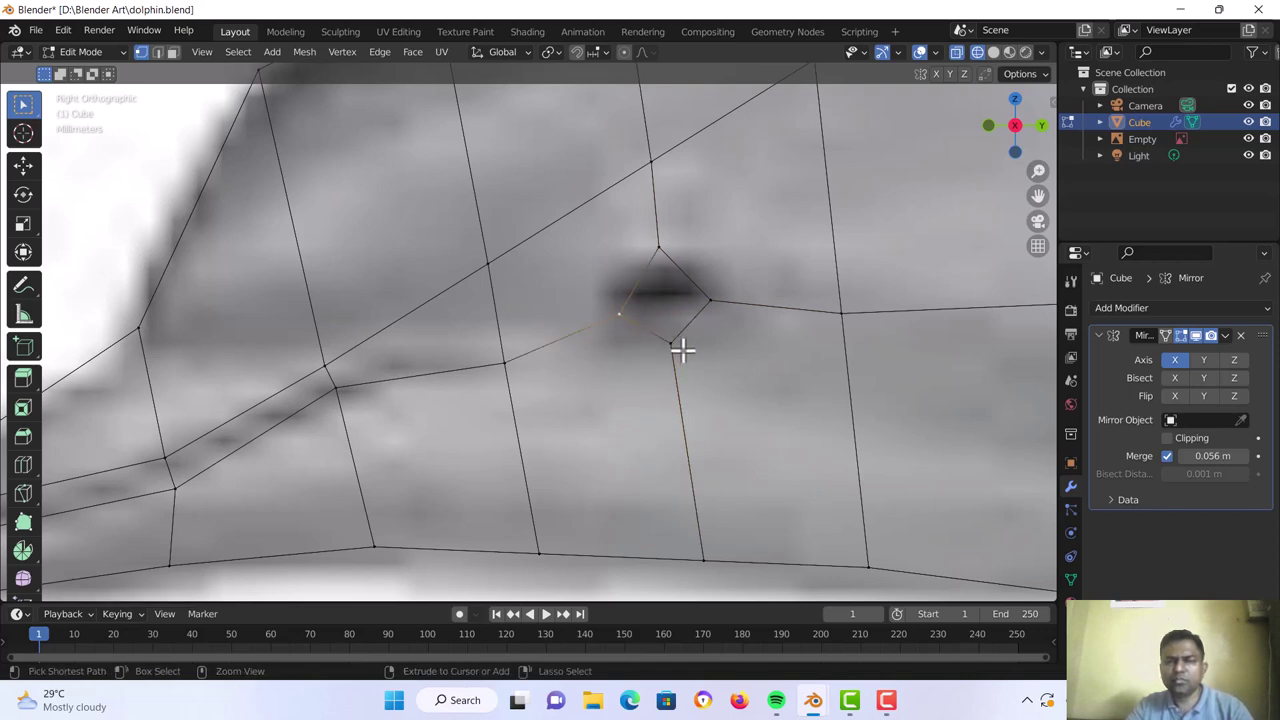
scroll(682, 349, "down", 5)
middle_click_drag(654, 357, 714, 352)
key("KP_3")
scroll(678, 344, "up", 3)
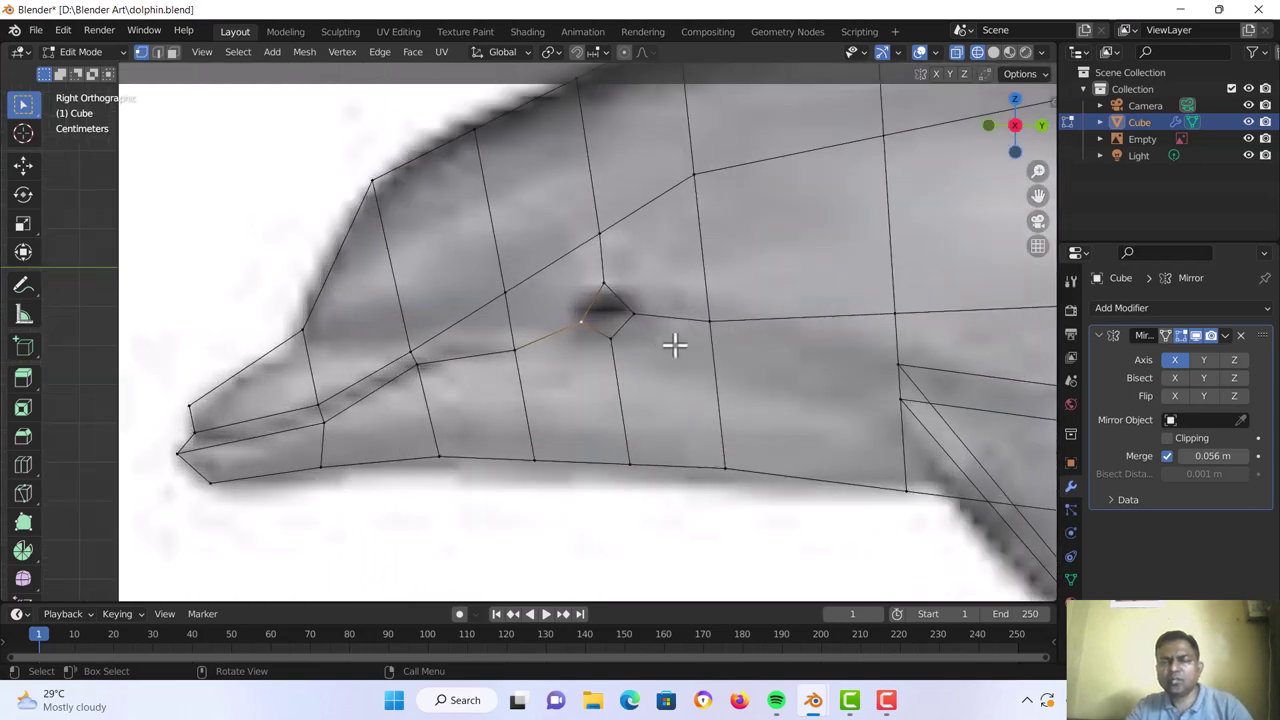
Switch to solid shading and nudge one eye socket corner into place
key("z")
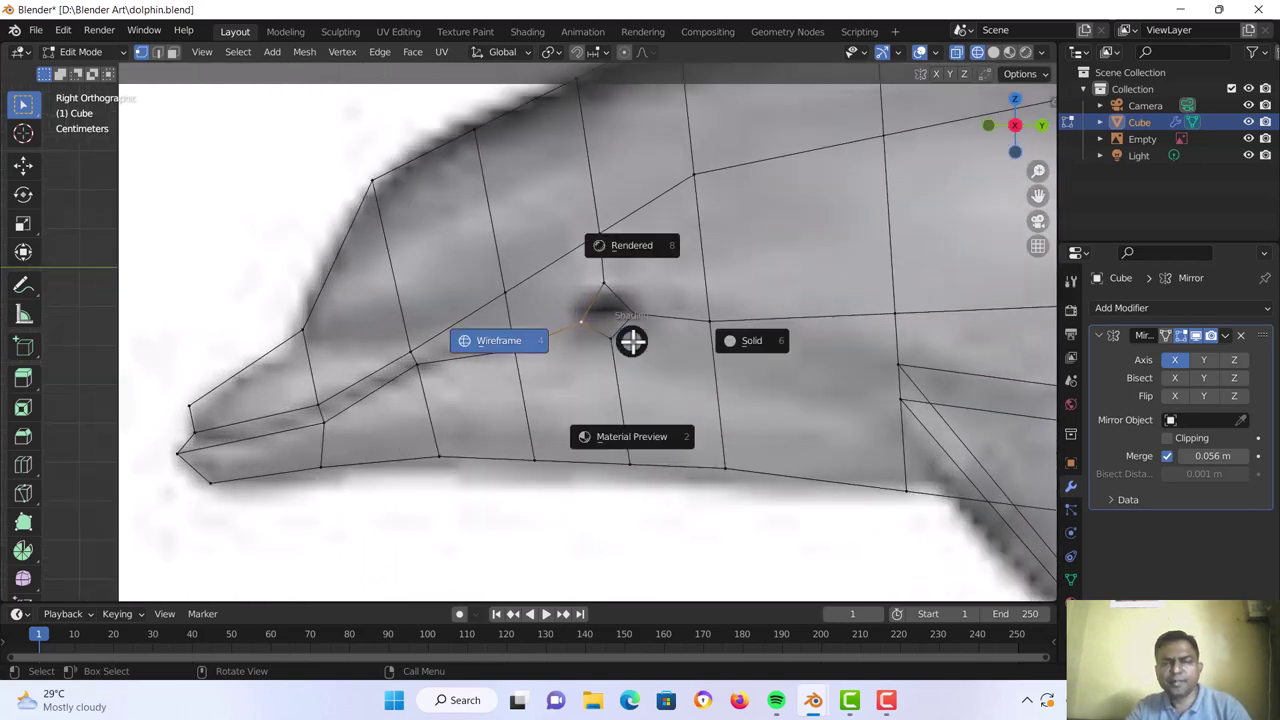
left_click(740, 341)
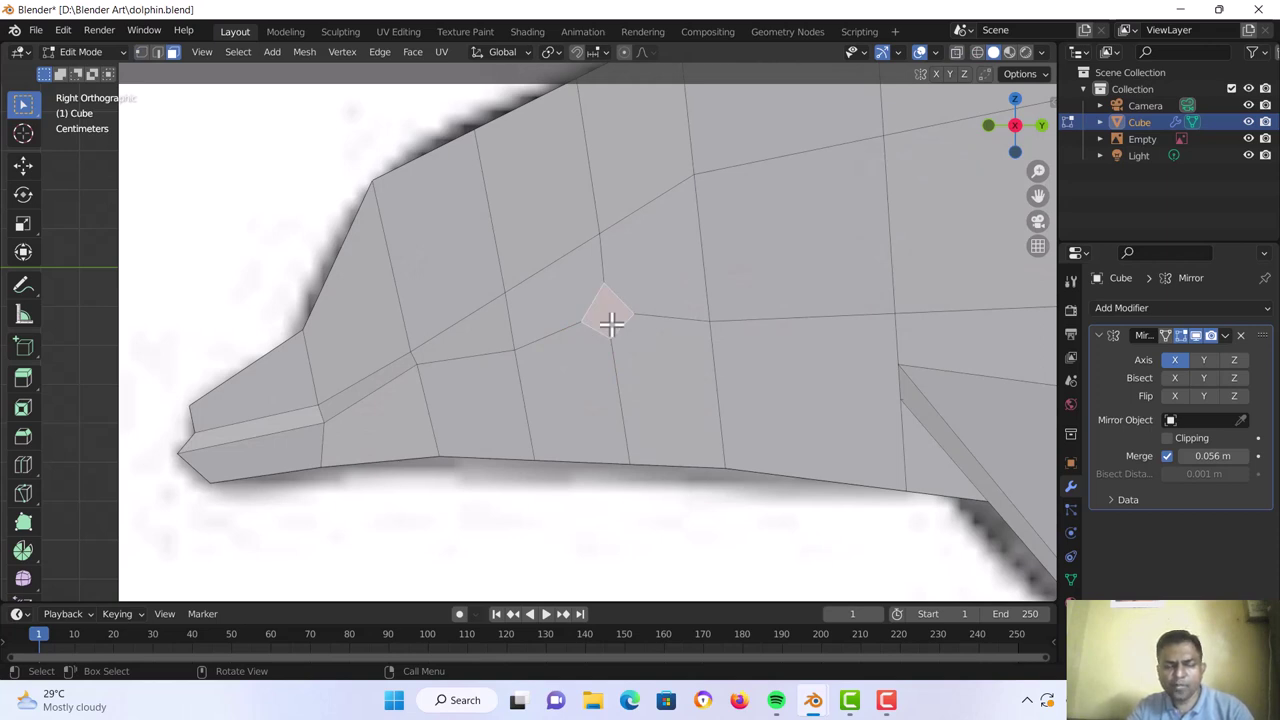
key("g")
left_click(604, 322)
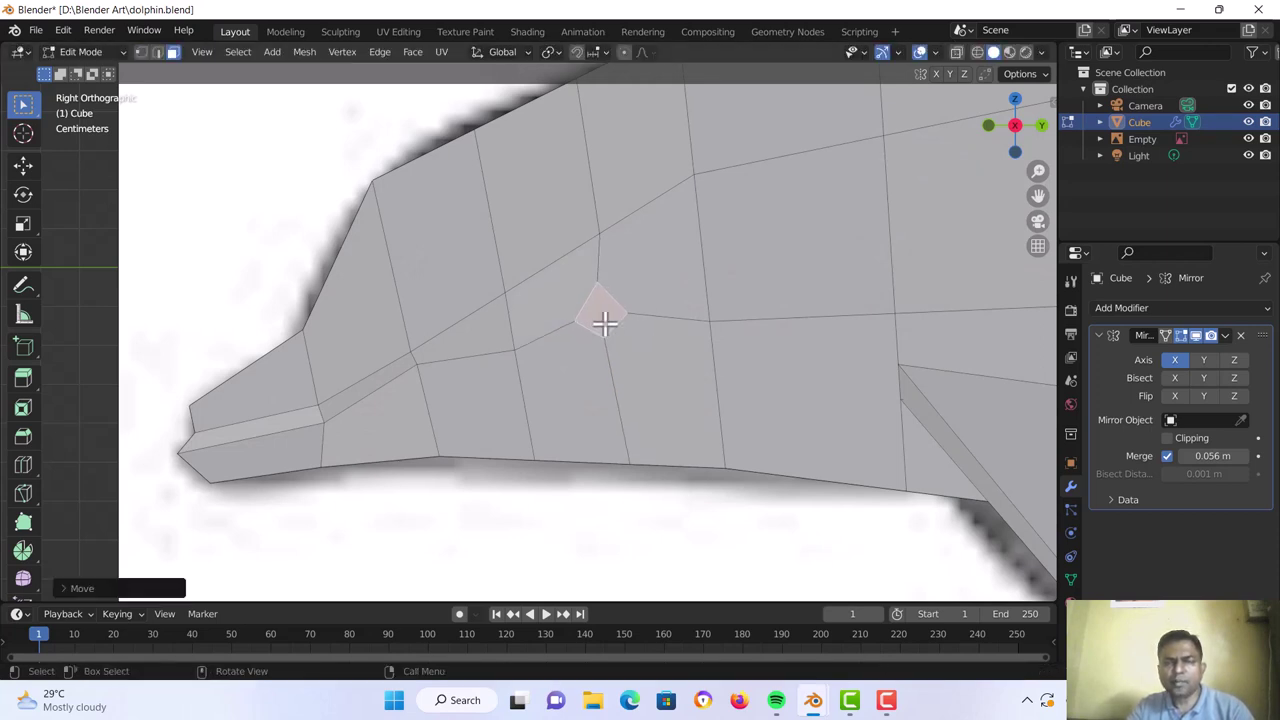
Nudge two more eye diamond corners in vertex mode to tighten the socket shape
key("1")
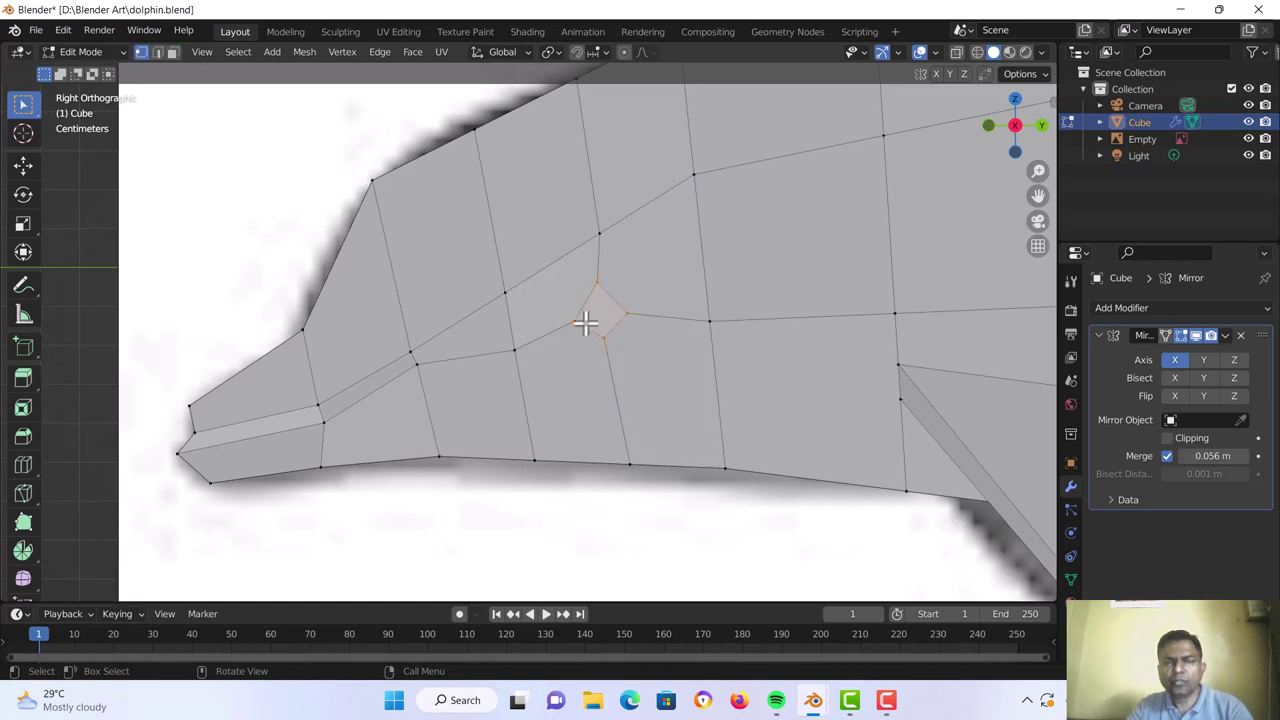
key("g")
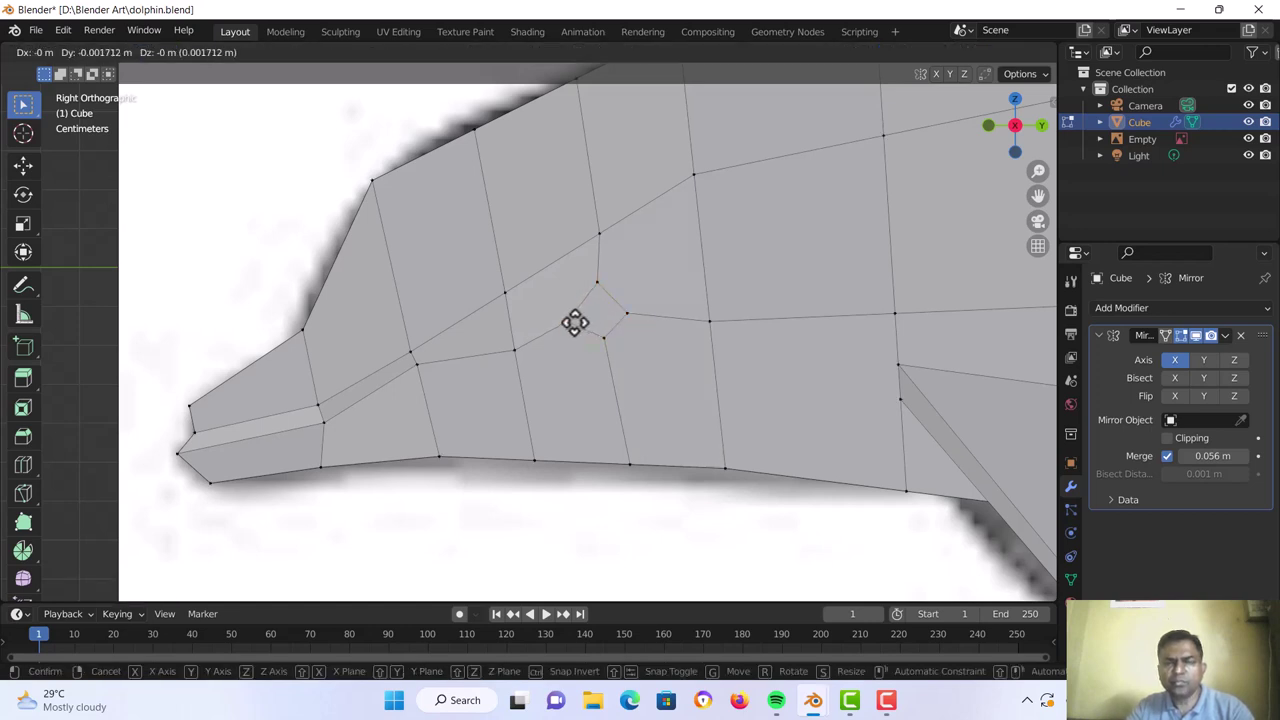
left_click(569, 320)
left_click(628, 311)
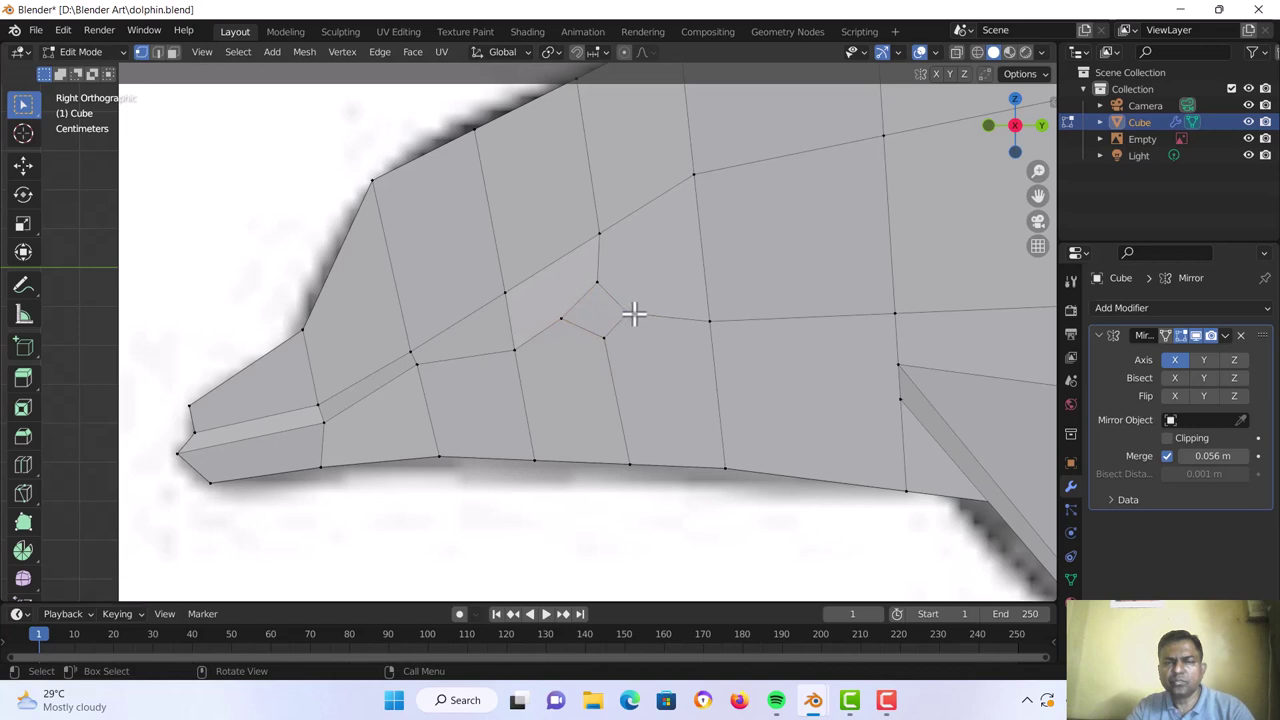
key("g")
left_click(646, 307)
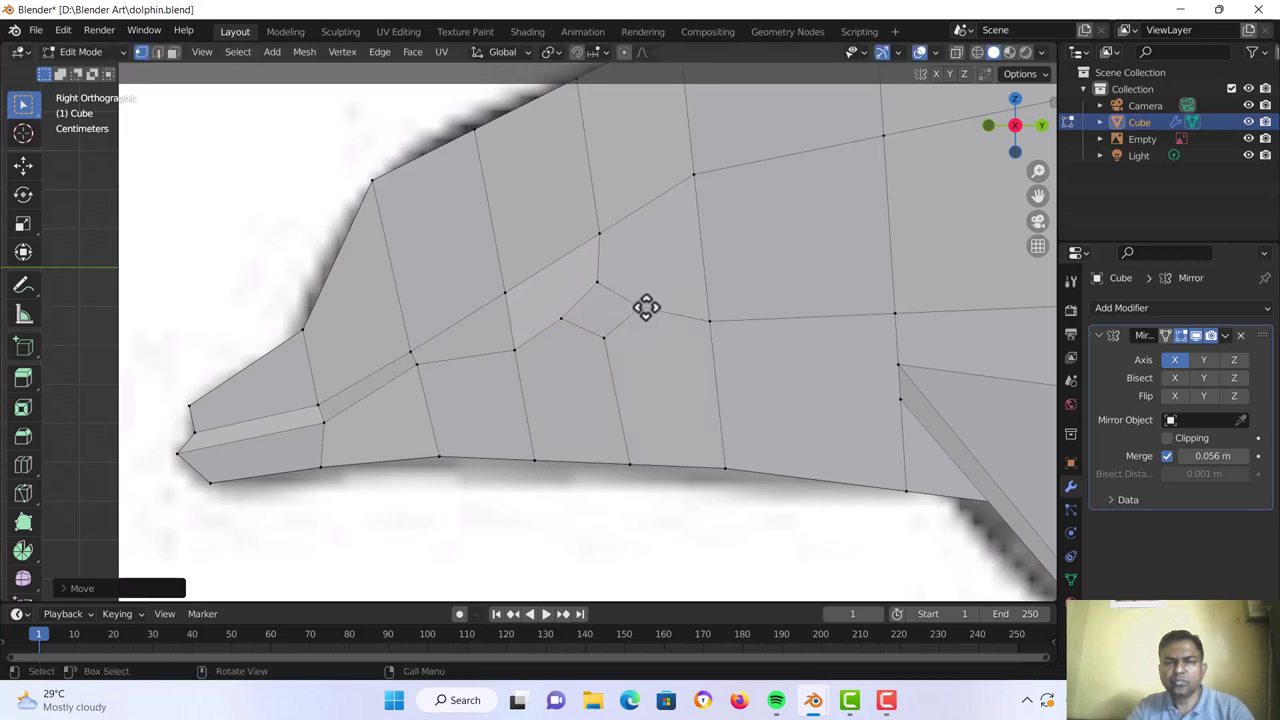
key("3")
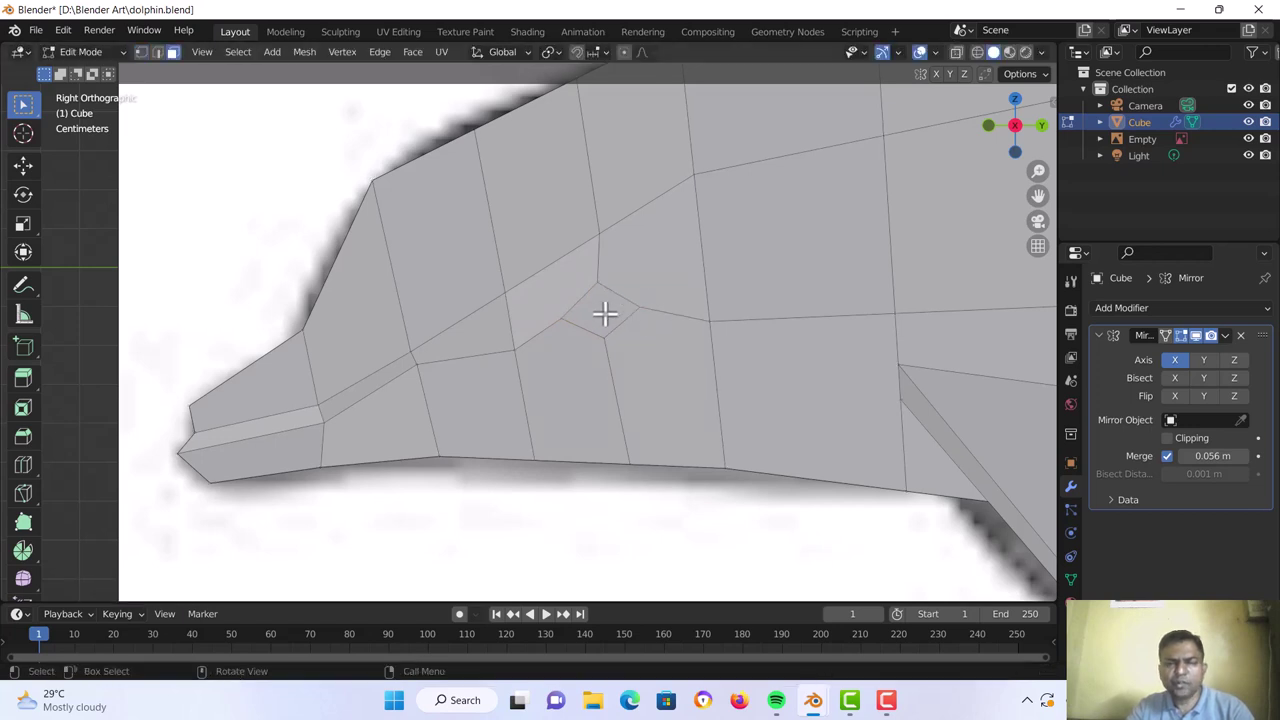
scroll(604, 313, "down", 2)
middle_click_drag(603, 329, 739, 325)
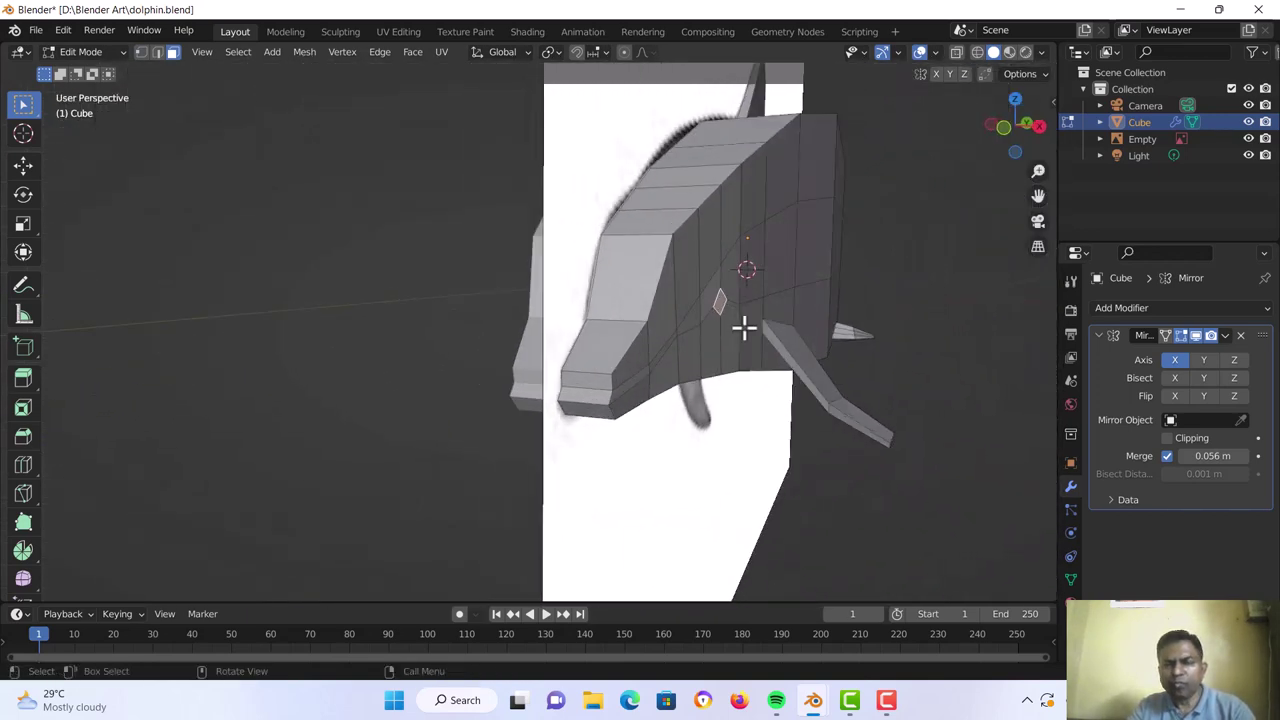
Shift the eye socket face, then pick a face on the dolphin's upper body
key("g")
left_click(750, 328)
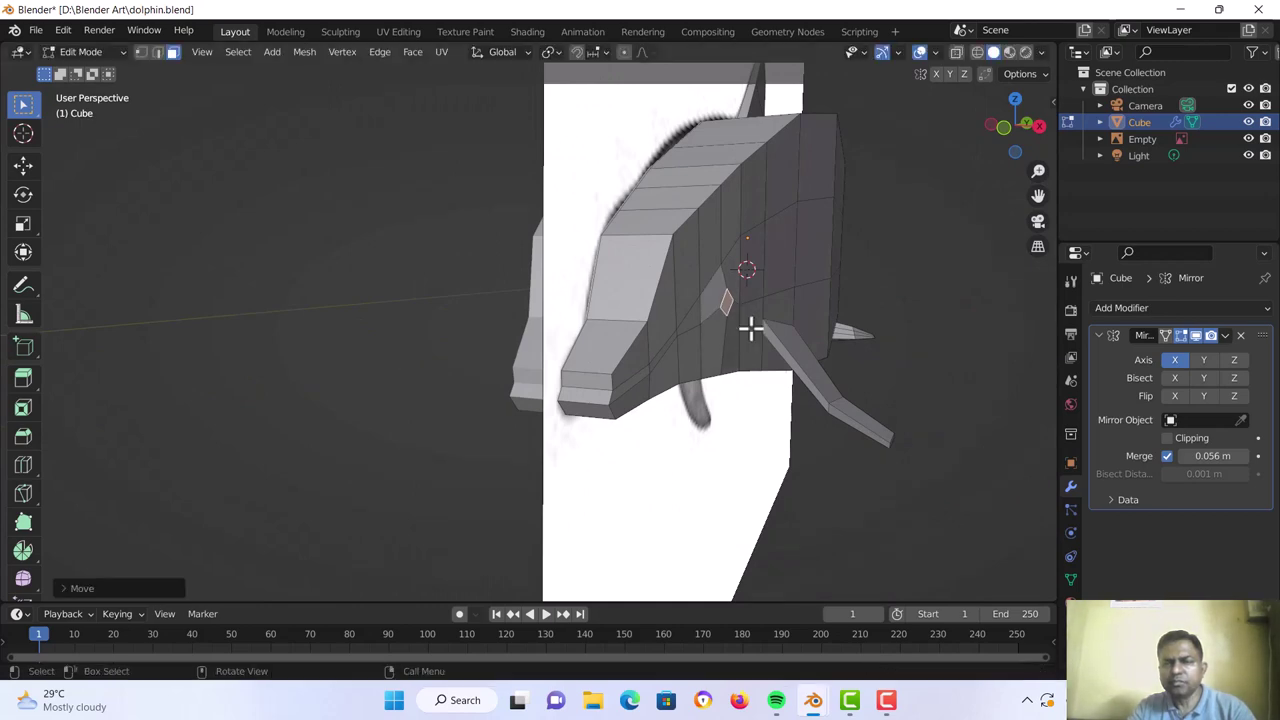
middle_click_drag(751, 329, 704, 318)
middle_click_drag(720, 212, 699, 287)
left_click(705, 213)
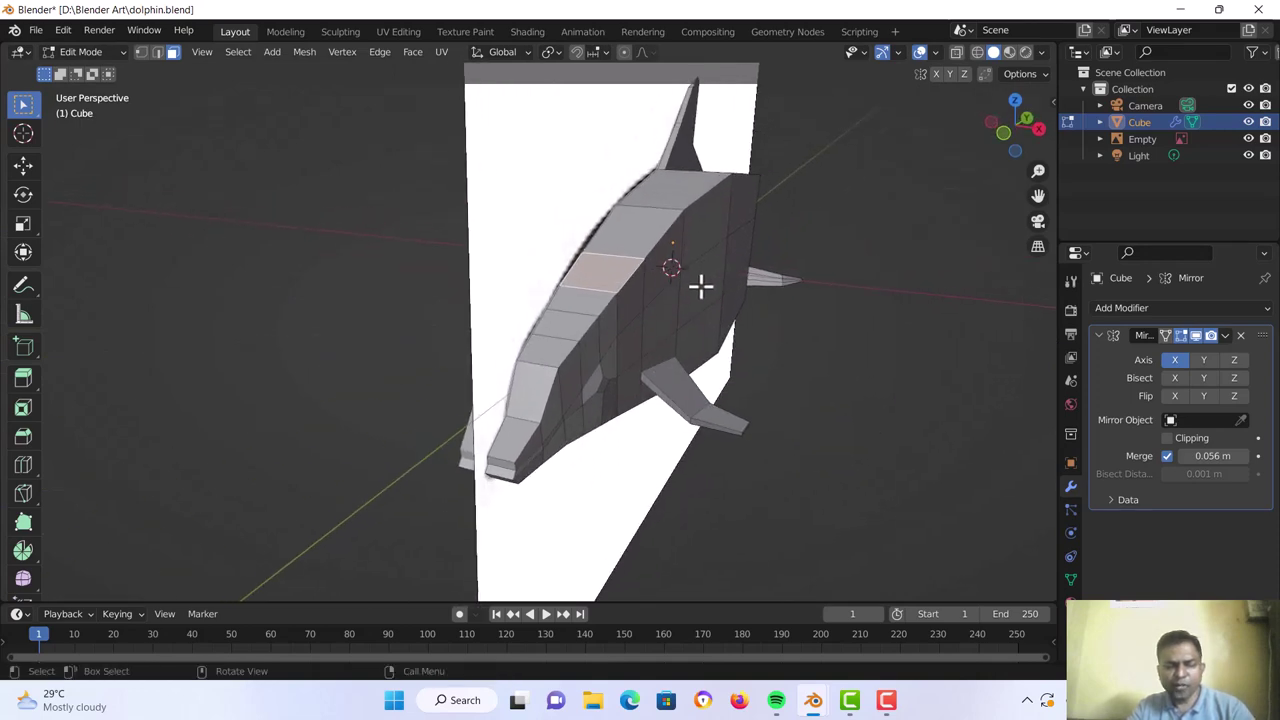
From a front view, move body edges and a vertex to round the dolphin's side
key("2")
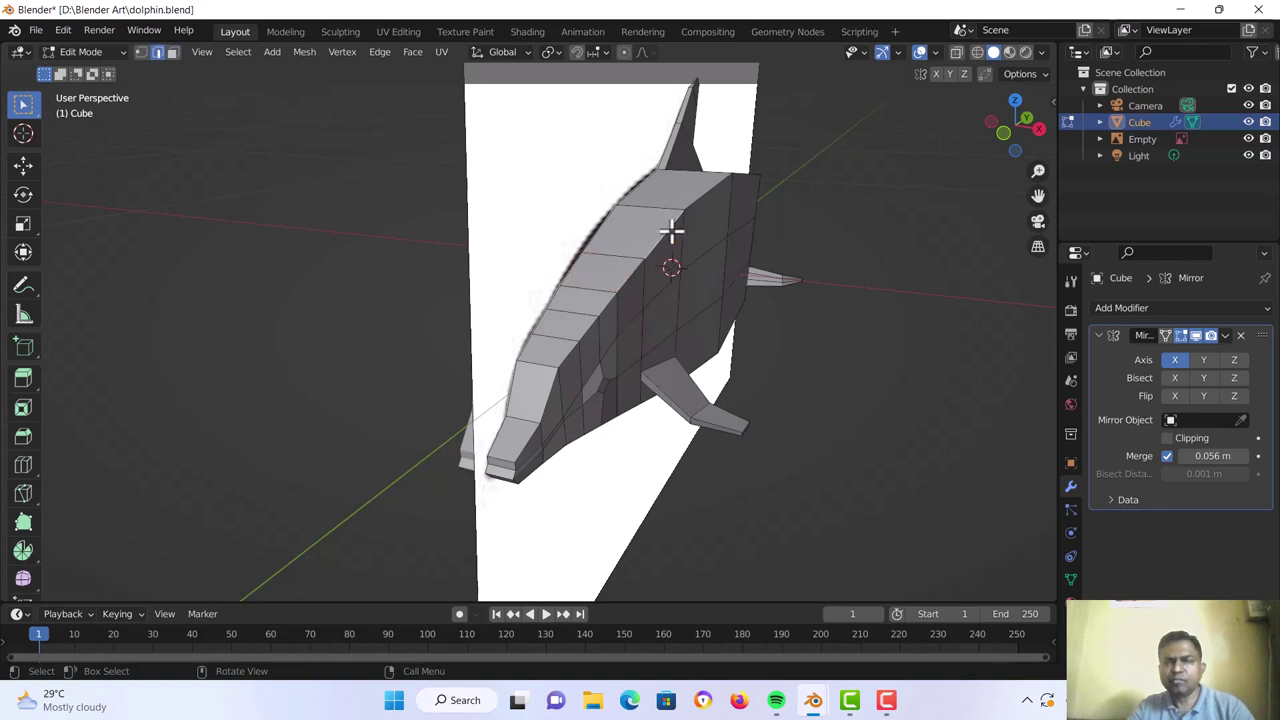
middle_click_drag(670, 270, 721, 296)
key("g")
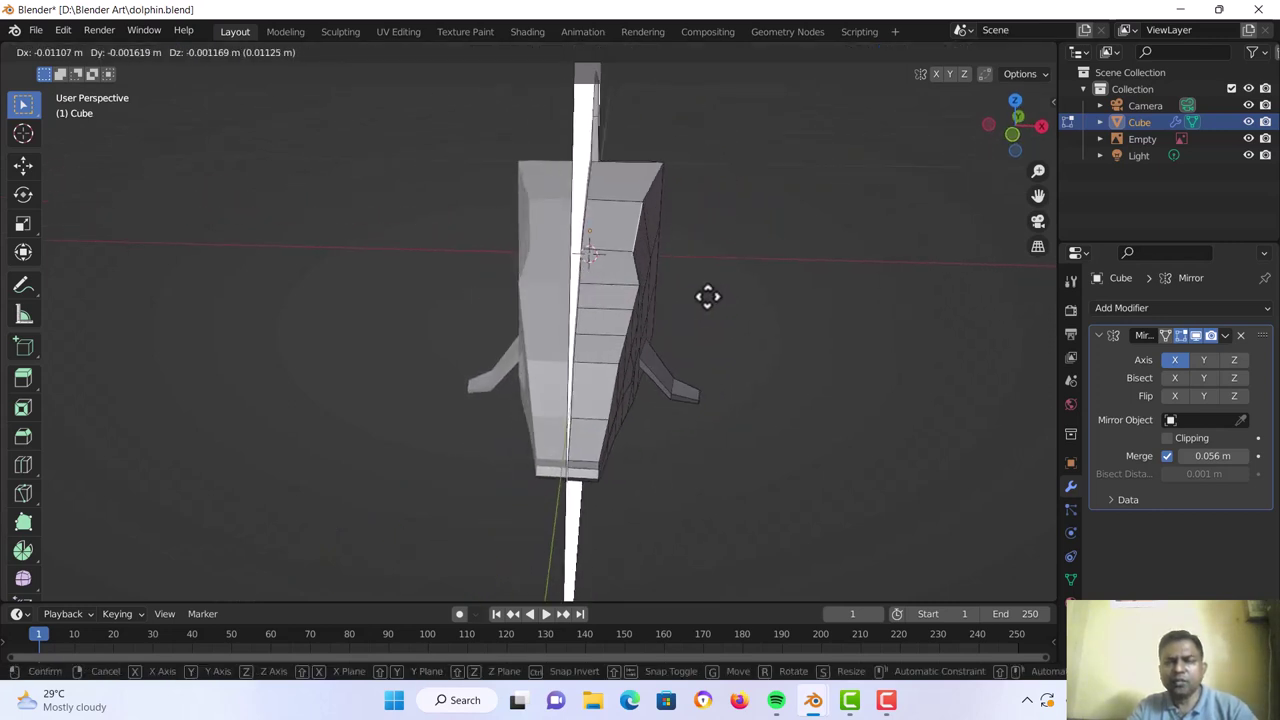
left_click(694, 296)
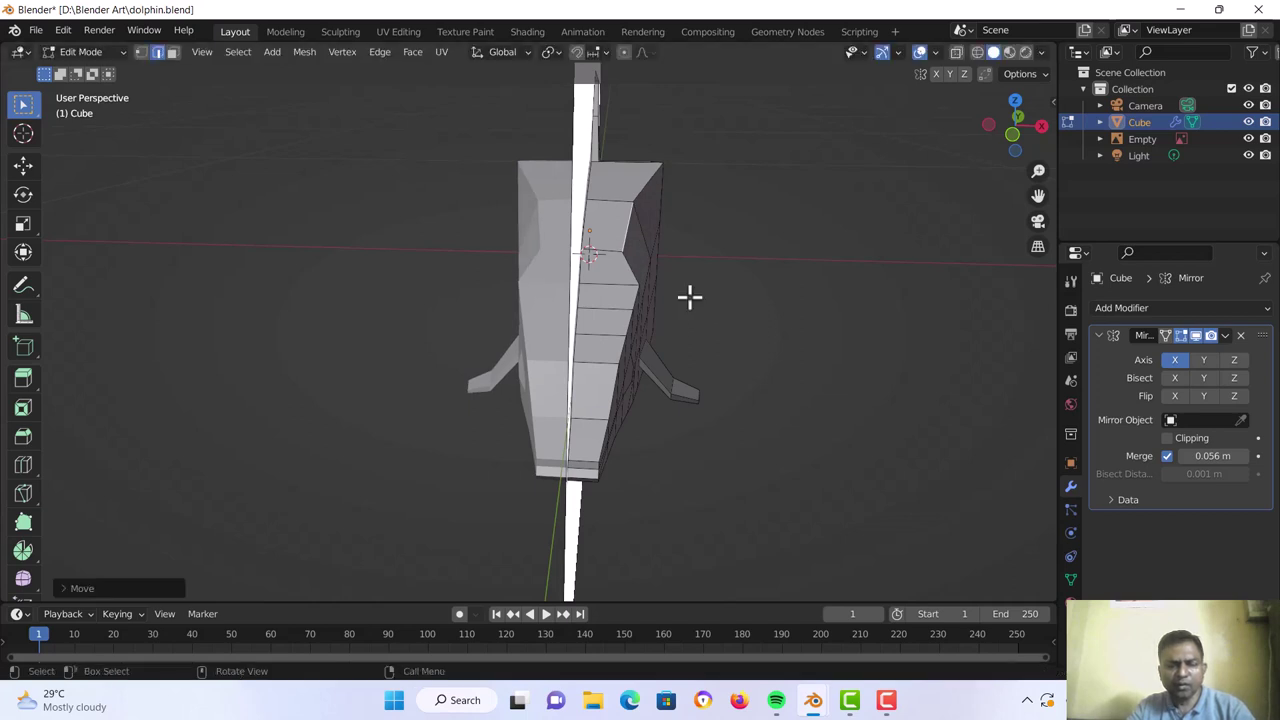
key("1")
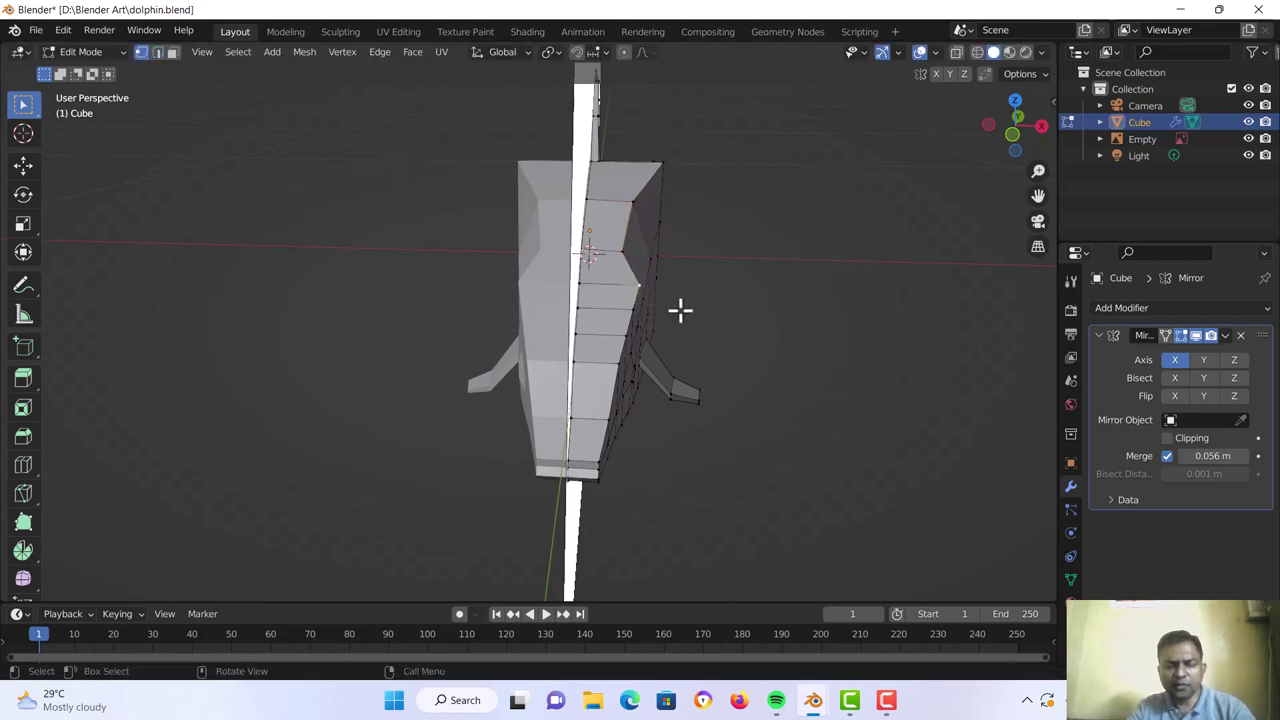
key("g")
left_click(668, 321)
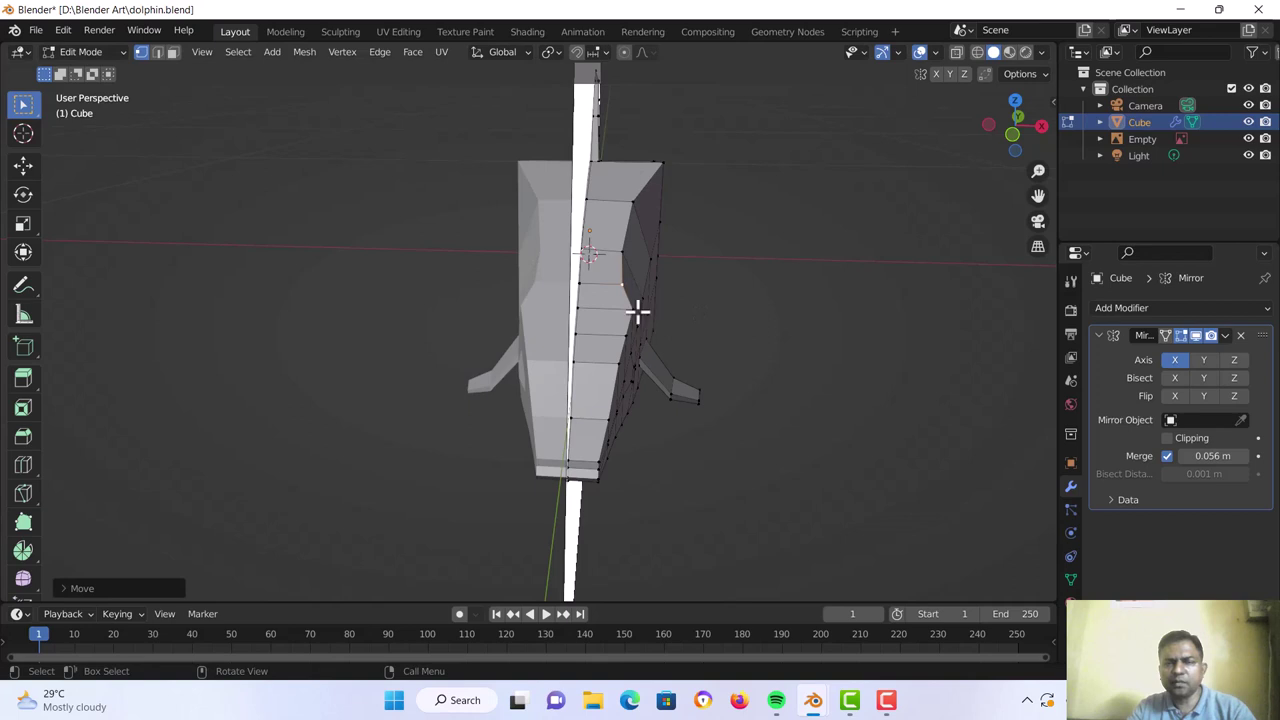
Reposition three side vertices of the body to even out the head's cross-section
key("g")
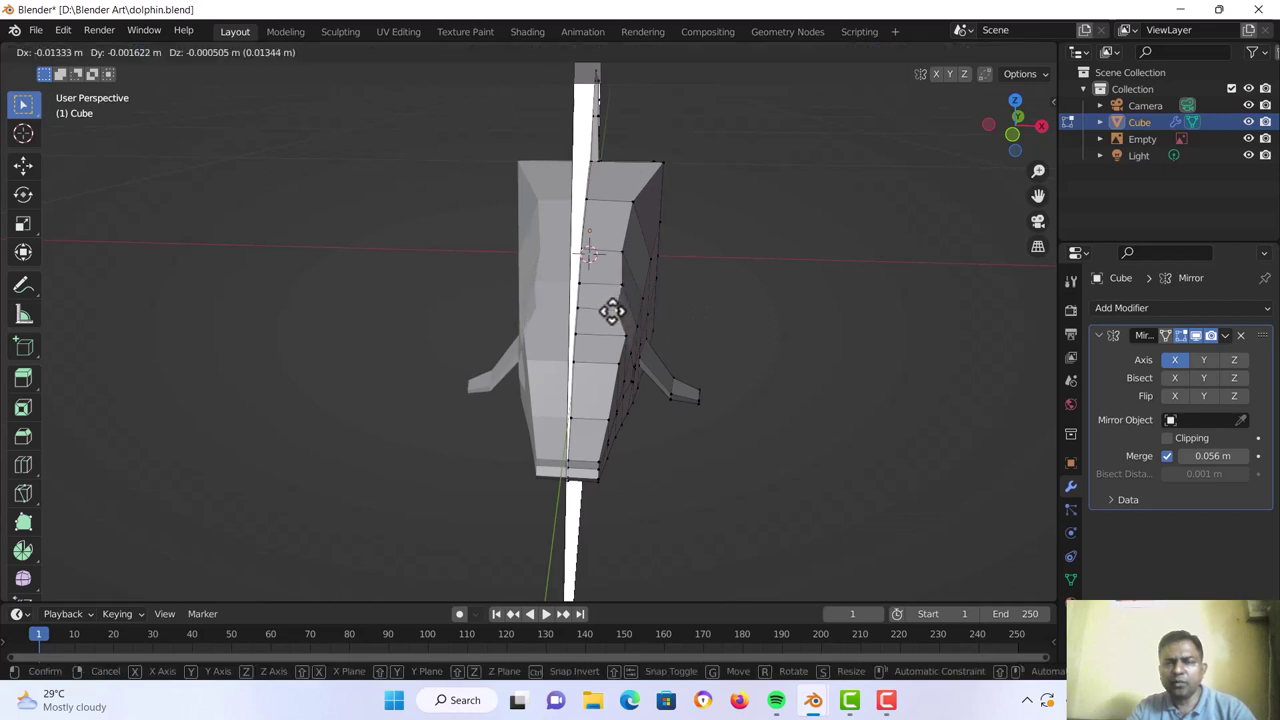
left_click(615, 311)
key("g")
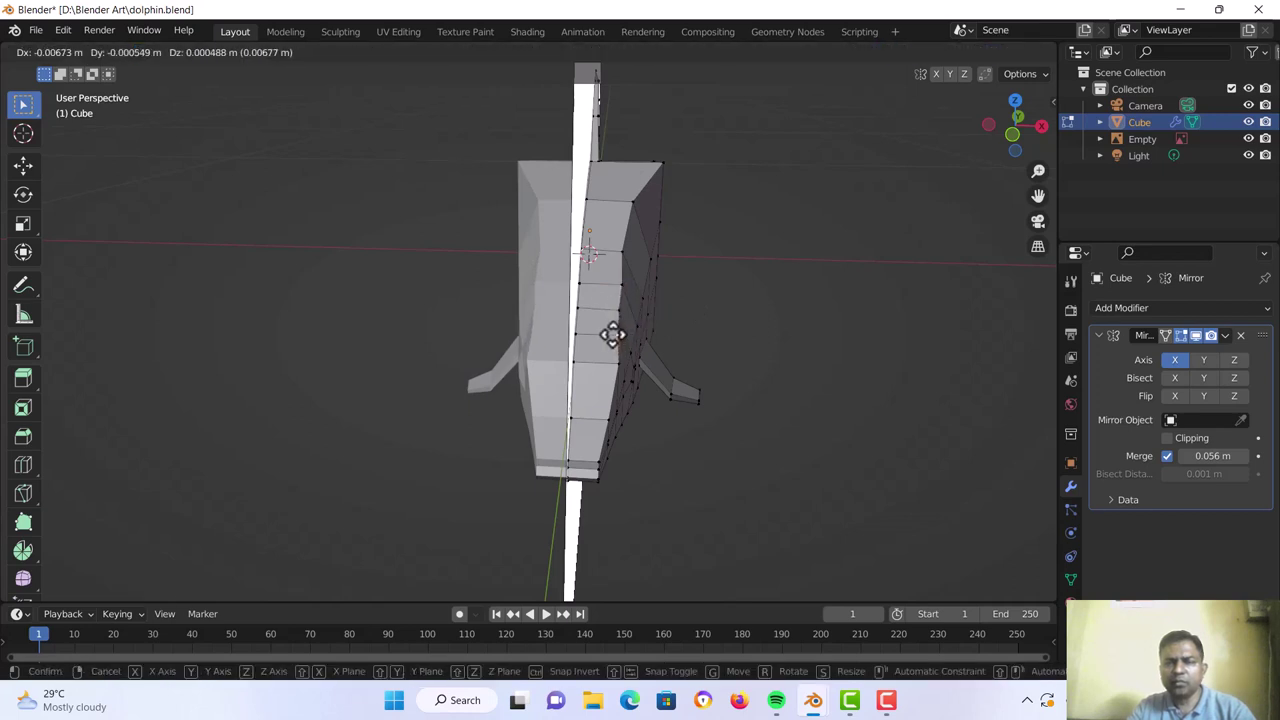
left_click(612, 348)
key("g")
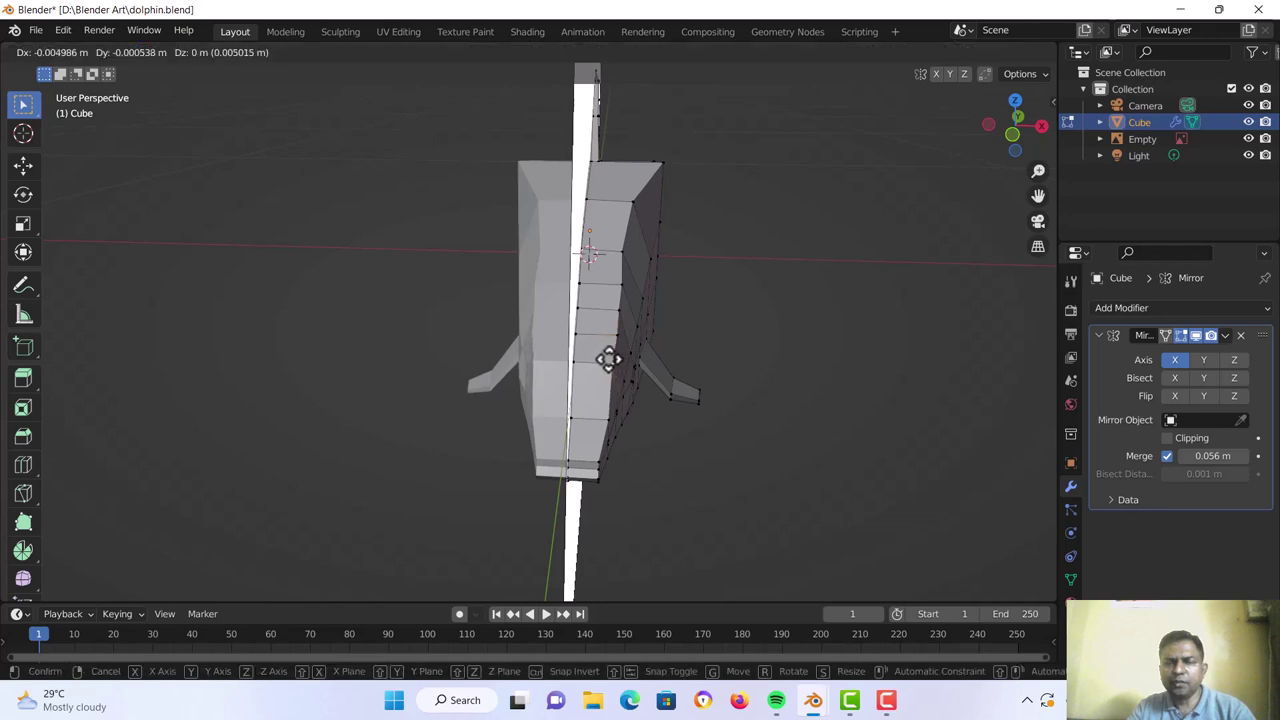
left_click(608, 359)
middle_click_drag(608, 359, 532, 262)
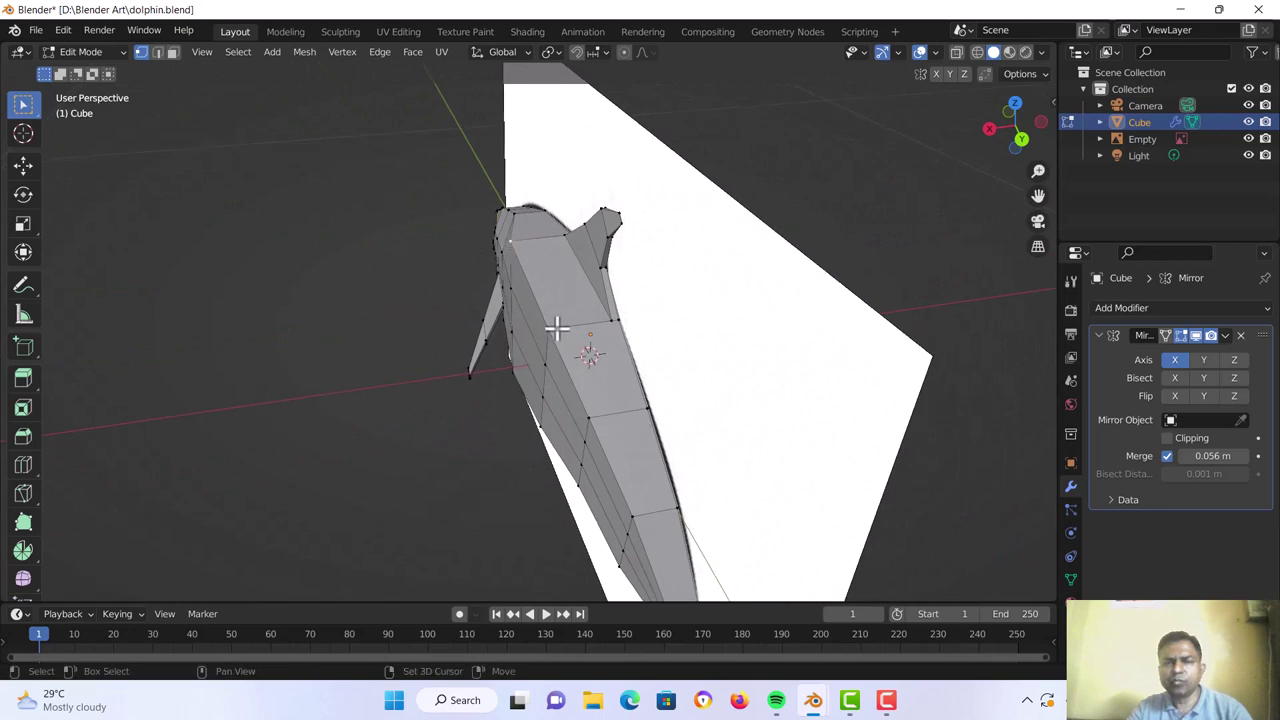
middle_click_drag(557, 328, 531, 314)
Place three more body vertices onto the reference outline from a side view
key("g")
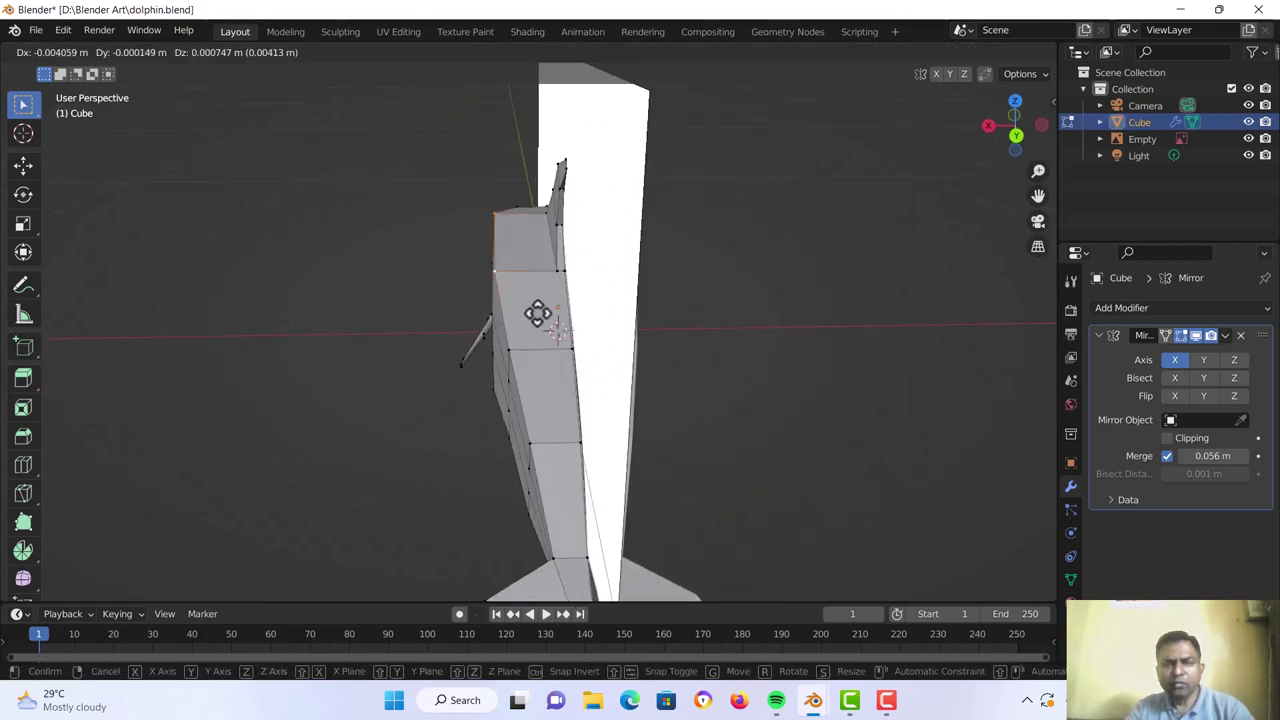
left_click(550, 326)
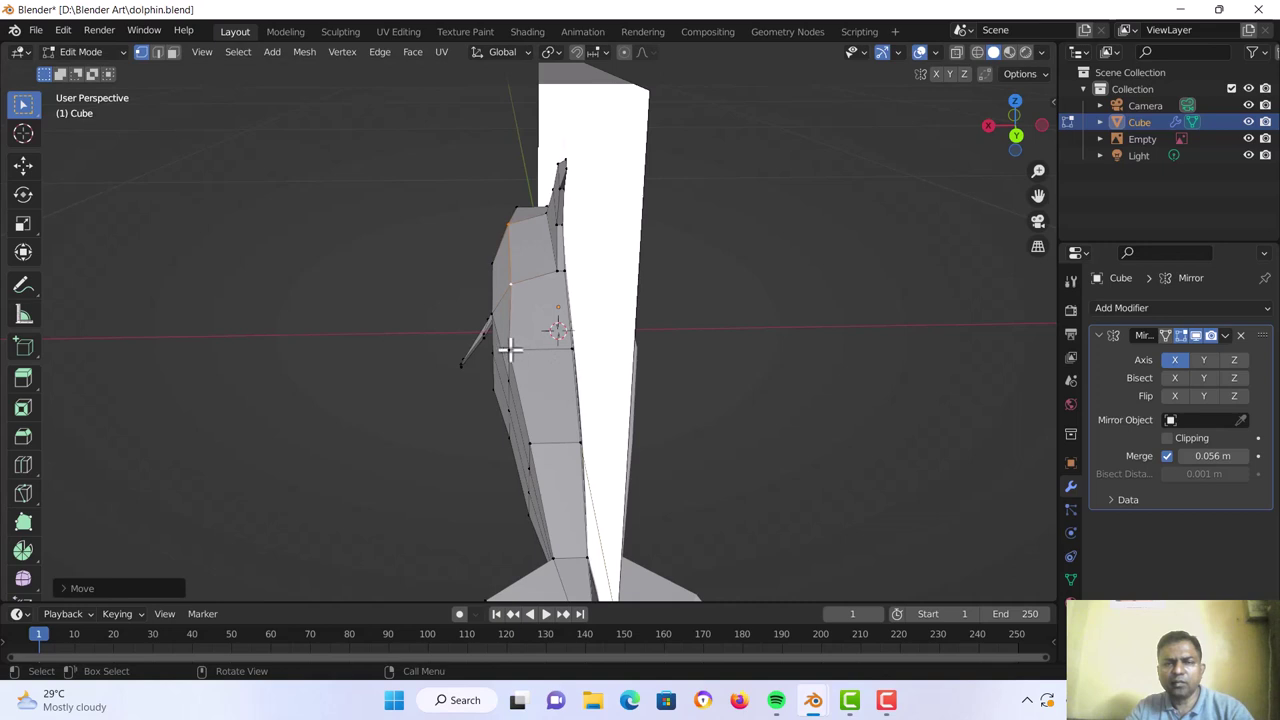
key("g")
left_click(529, 358)
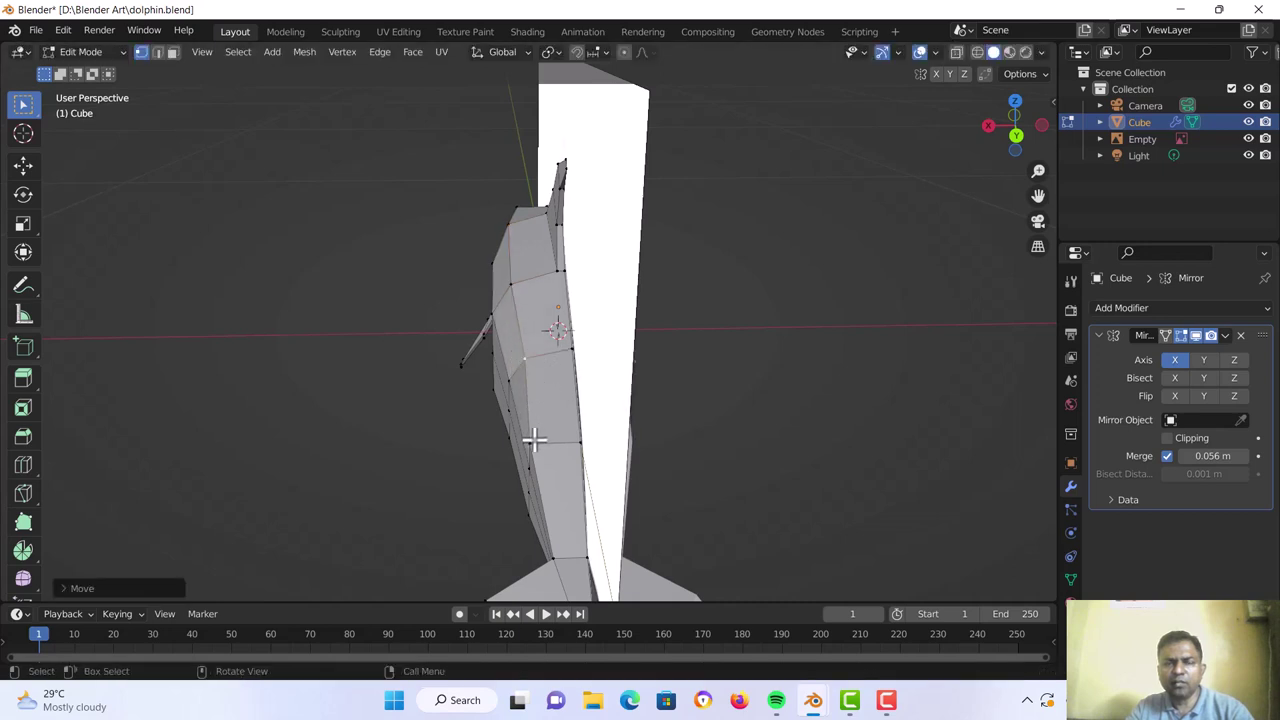
key("g")
left_click(545, 449)
middle_click_drag(545, 449, 583, 323)
scroll(723, 343, "up", 3)
Lower three belly vertices onto the reference image's underside from a side view
scroll(583, 323, "up", 4)
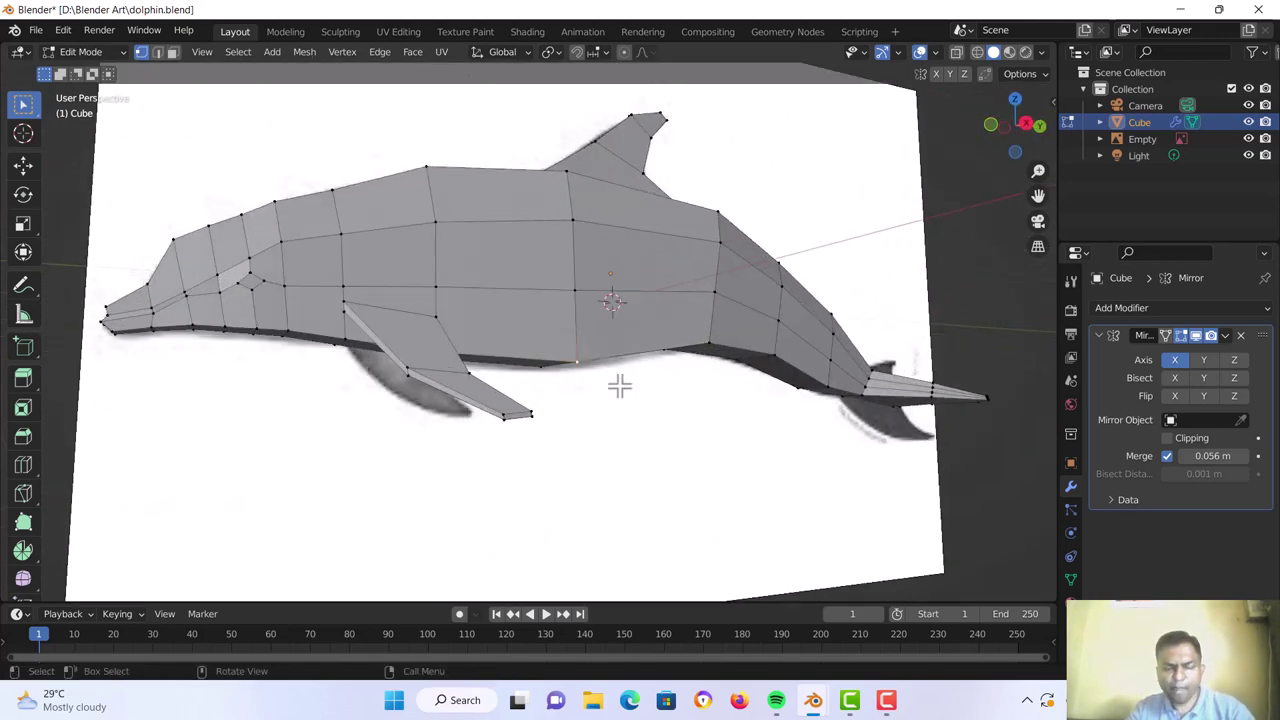
key("g")
left_click(620, 363)
middle_click_drag(620, 363, 728, 323)
key("g")
left_click(732, 308)
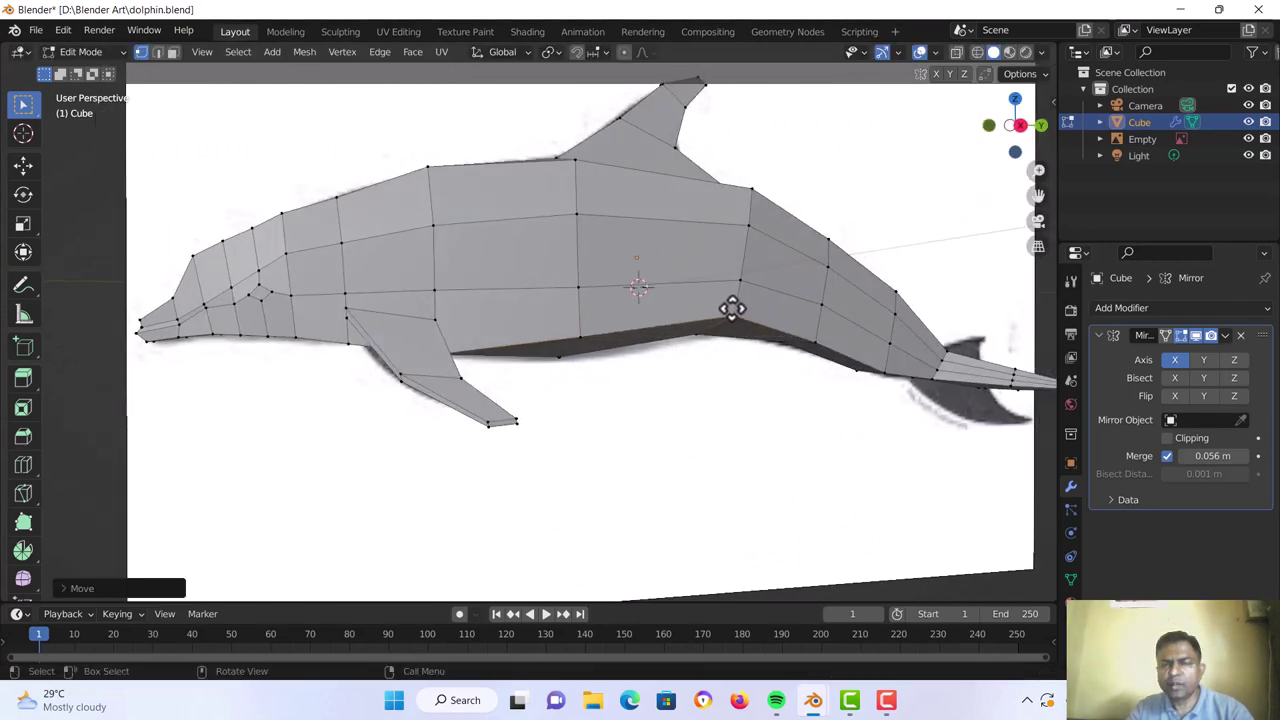
middle_click_drag(497, 348, 451, 380)
key("g")
left_click(457, 371)
middle_click_drag(649, 371, 582, 346)
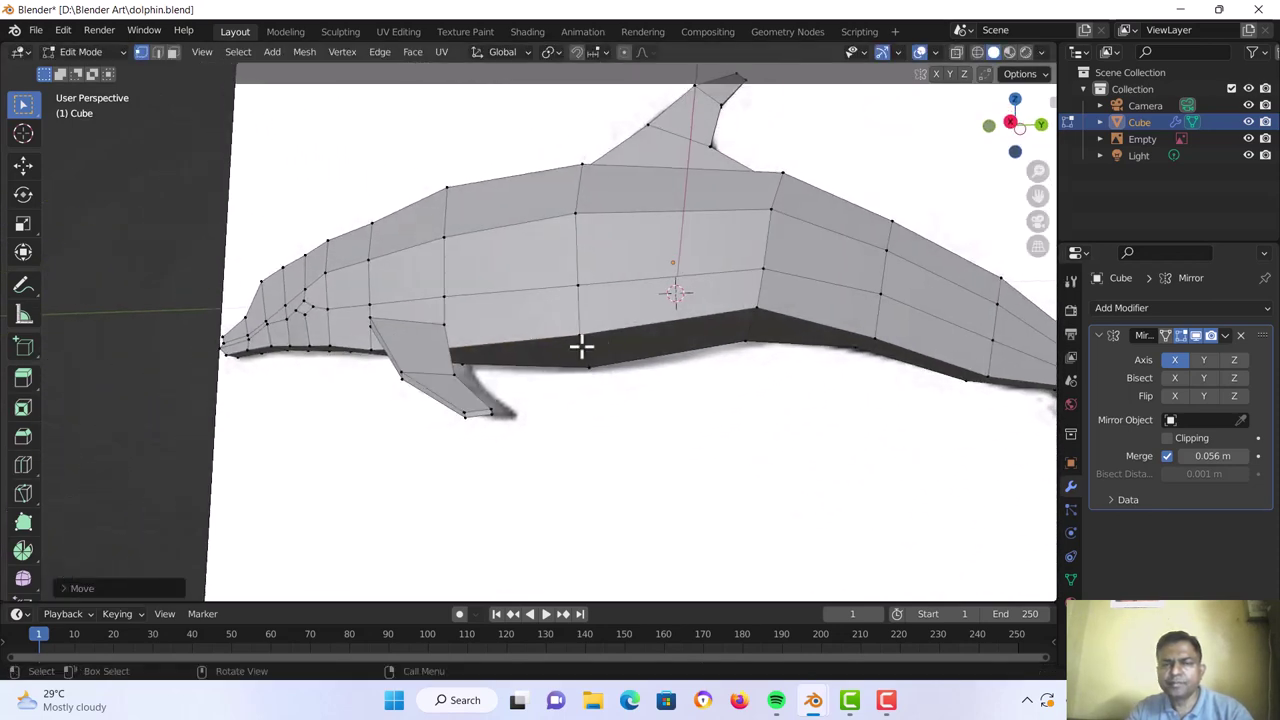
Adjust the tail-edge, top and side body vertices to widen the dolphin's body
key("g")
left_click(986, 354)
middle_click_drag(986, 354, 714, 286)
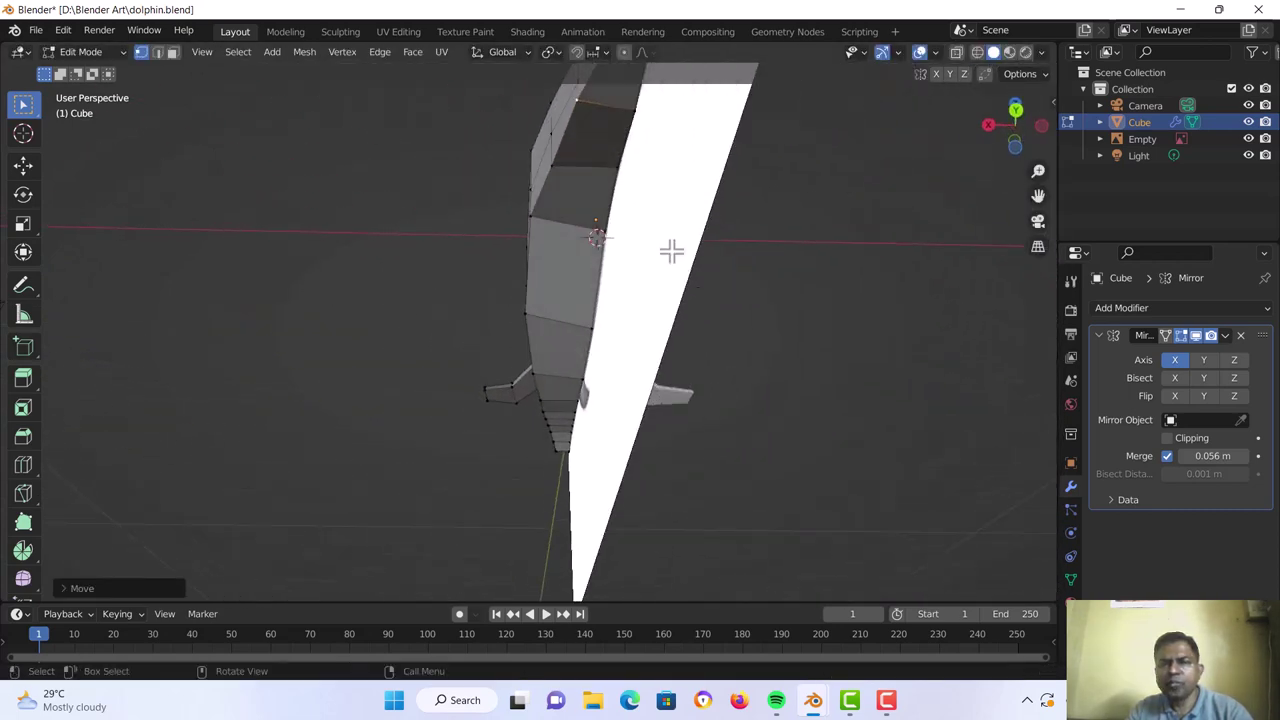
key("g")
left_click(626, 257)
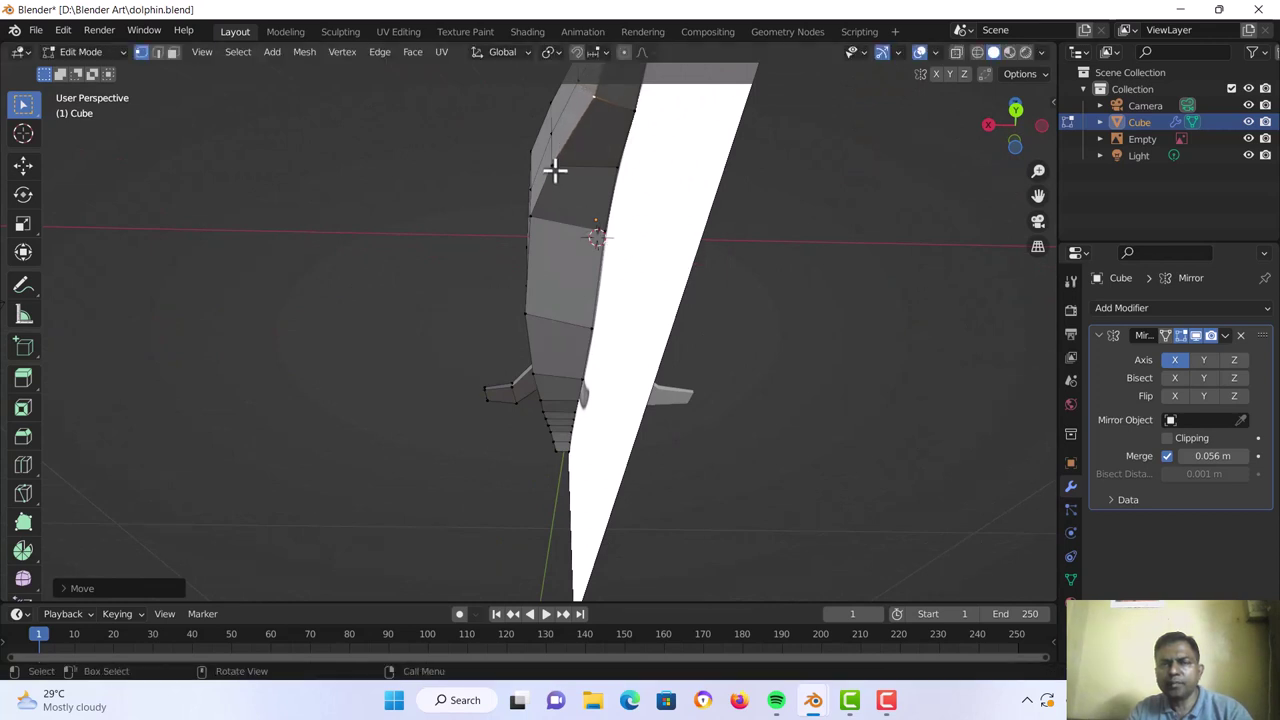
key("g")
left_click(534, 209)
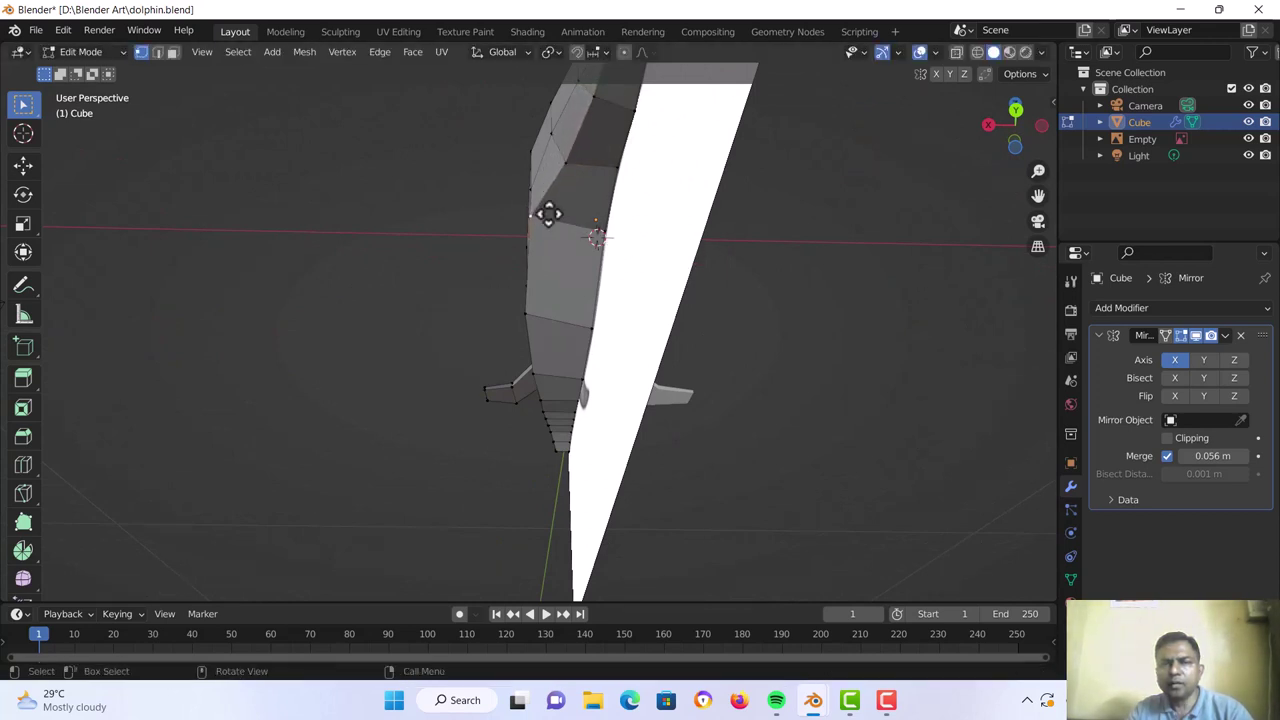
key("g")
left_click(568, 245)
Move two more vertices on the body side into place
left_click(543, 312)
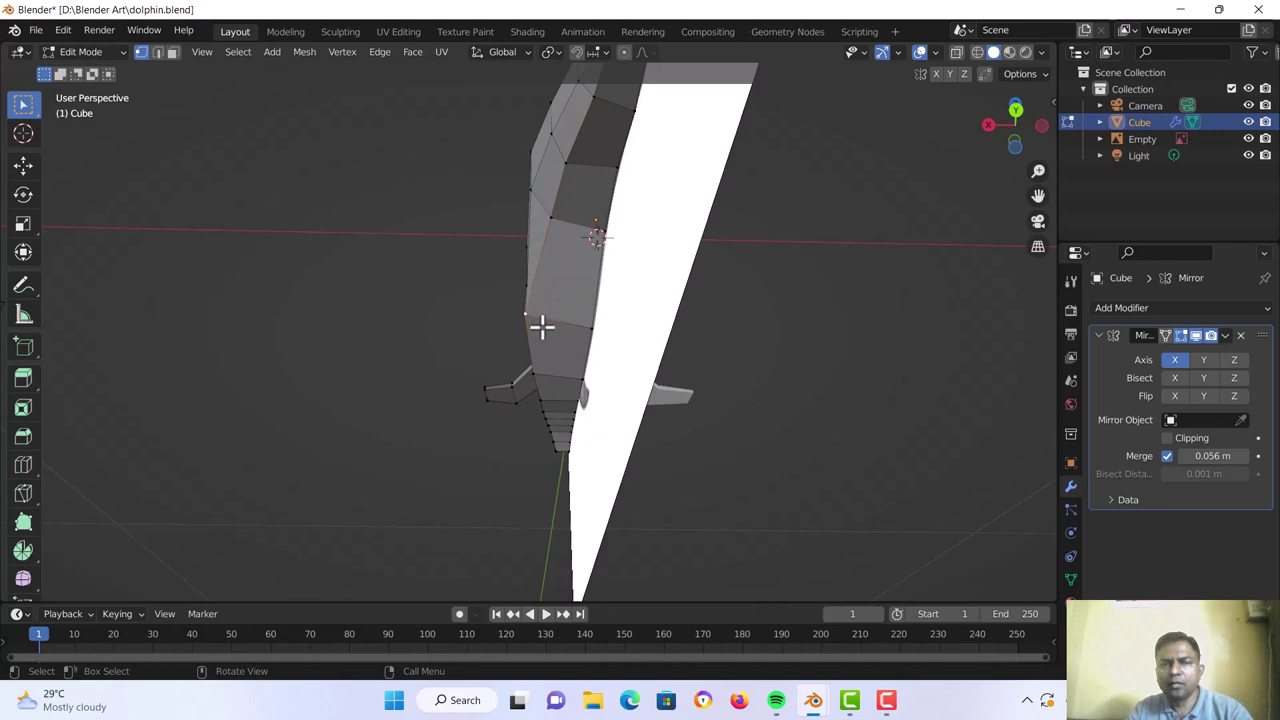
key("g")
left_click(560, 322)
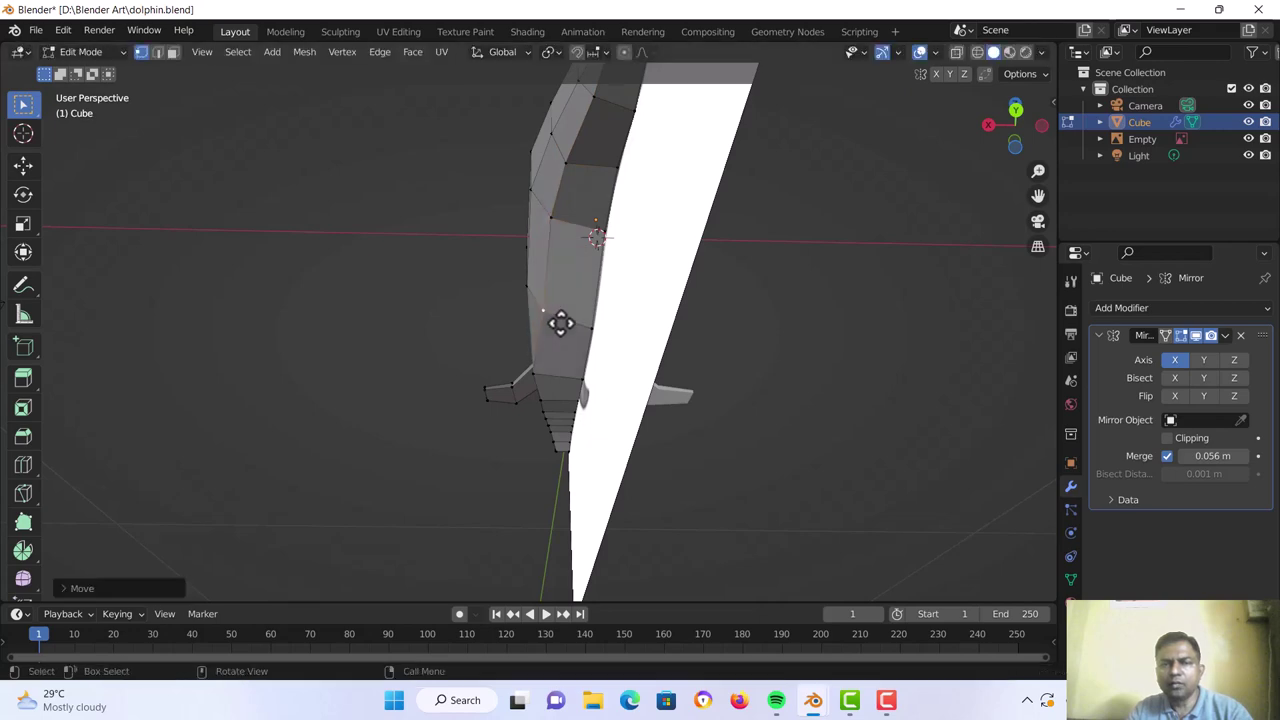
key("g")
left_click(557, 374)
scroll(536, 312, "down", 3)
middle_click_drag(536, 312, 660, 320)
Save the dolphin file with Ctrl+S
key("ctrl+s")
scroll(518, 334, "up", 5)
middle_click_drag(518, 334, 697, 323)
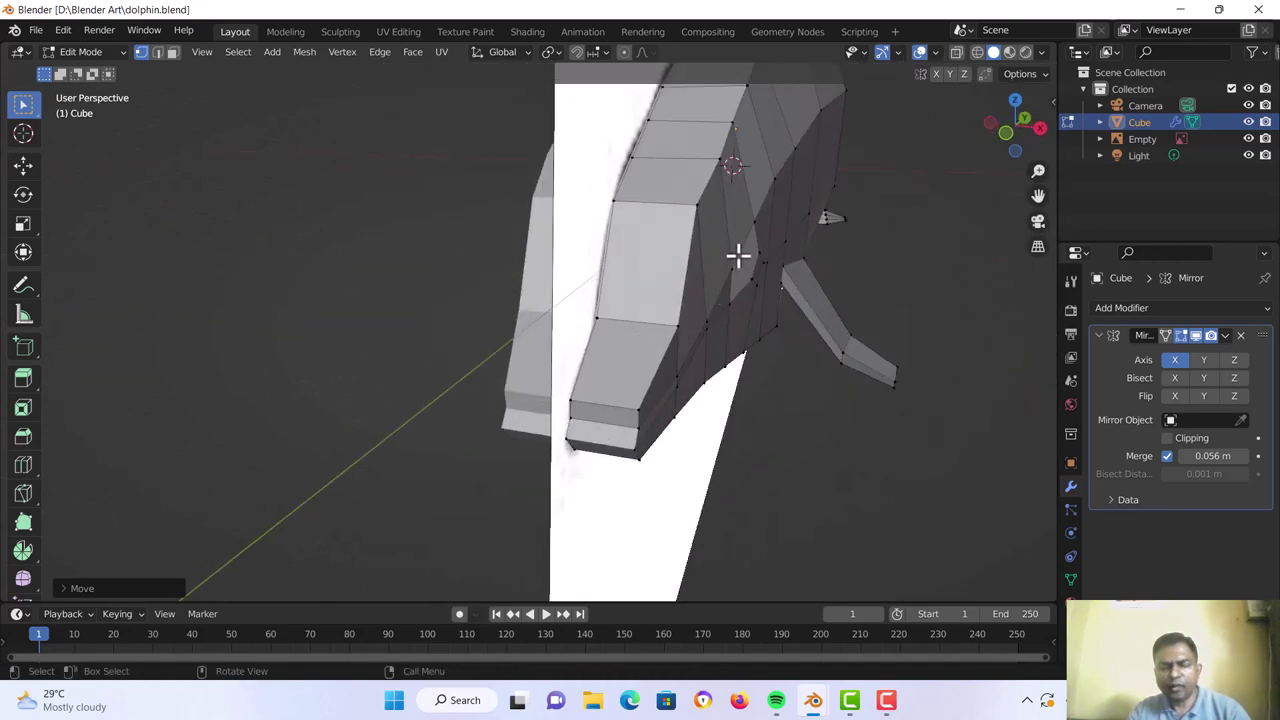
In edge select mode, shift a head edge to shape the eye area
key("2")
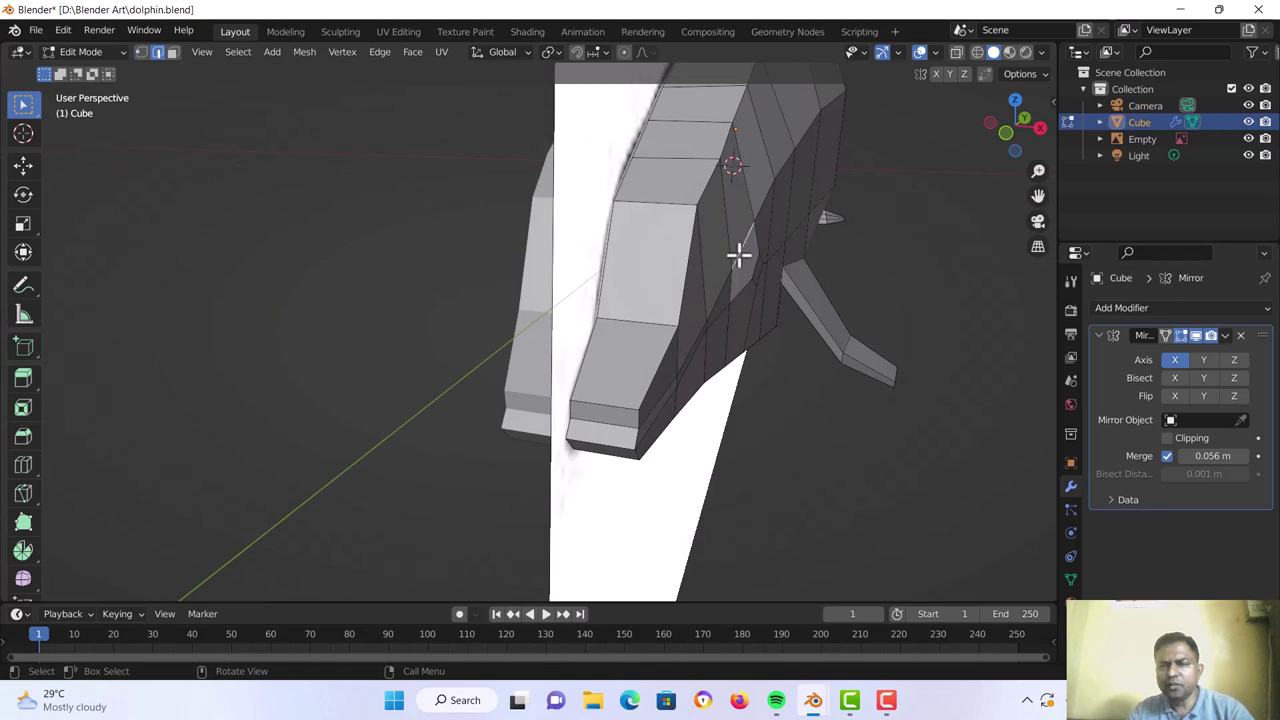
key("g")
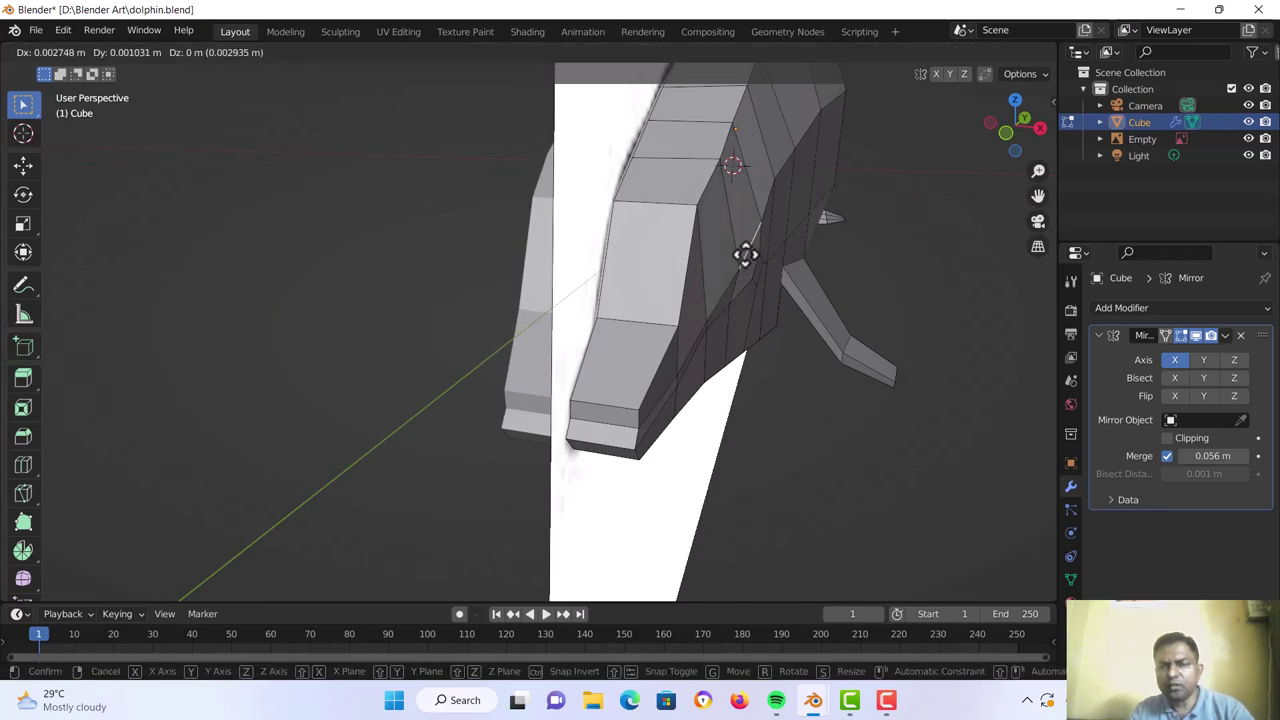
left_click(745, 254)
middle_click_drag(745, 256, 731, 285)
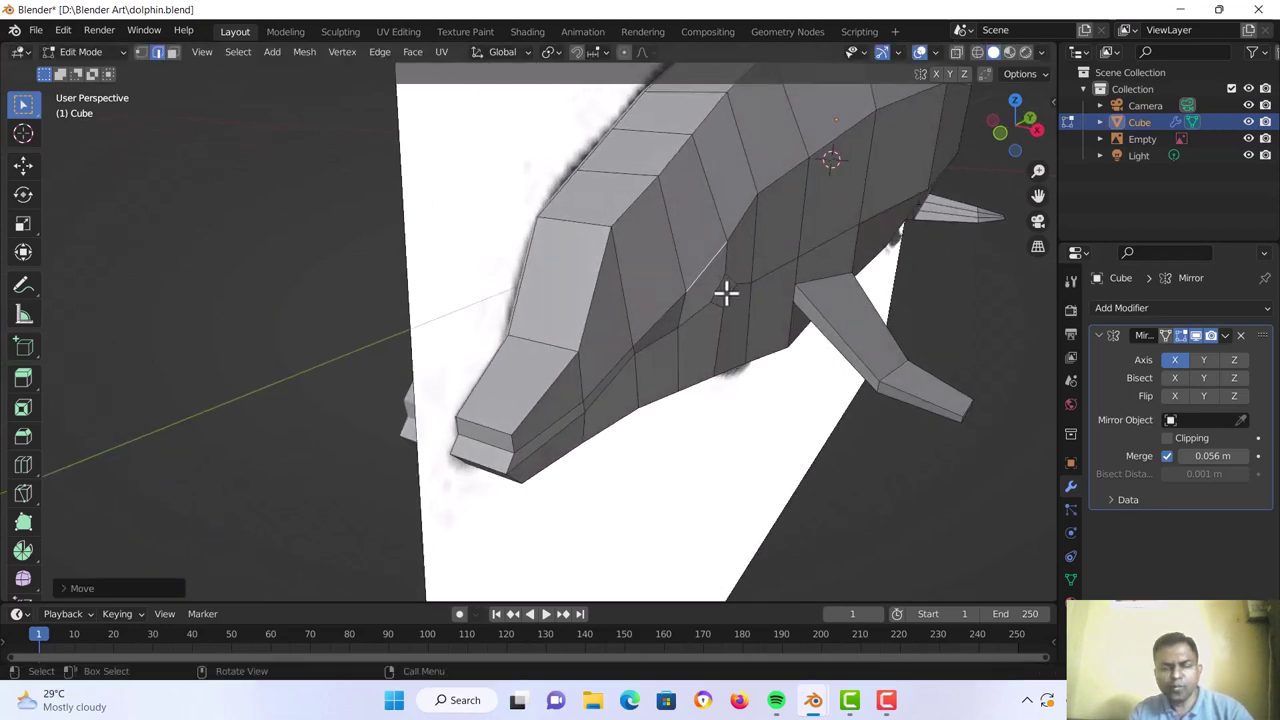
Move and slightly rotate the diamond eye face so it sits flatter on the head
key("3")
middle_click_drag(738, 329, 774, 357)
key("g")
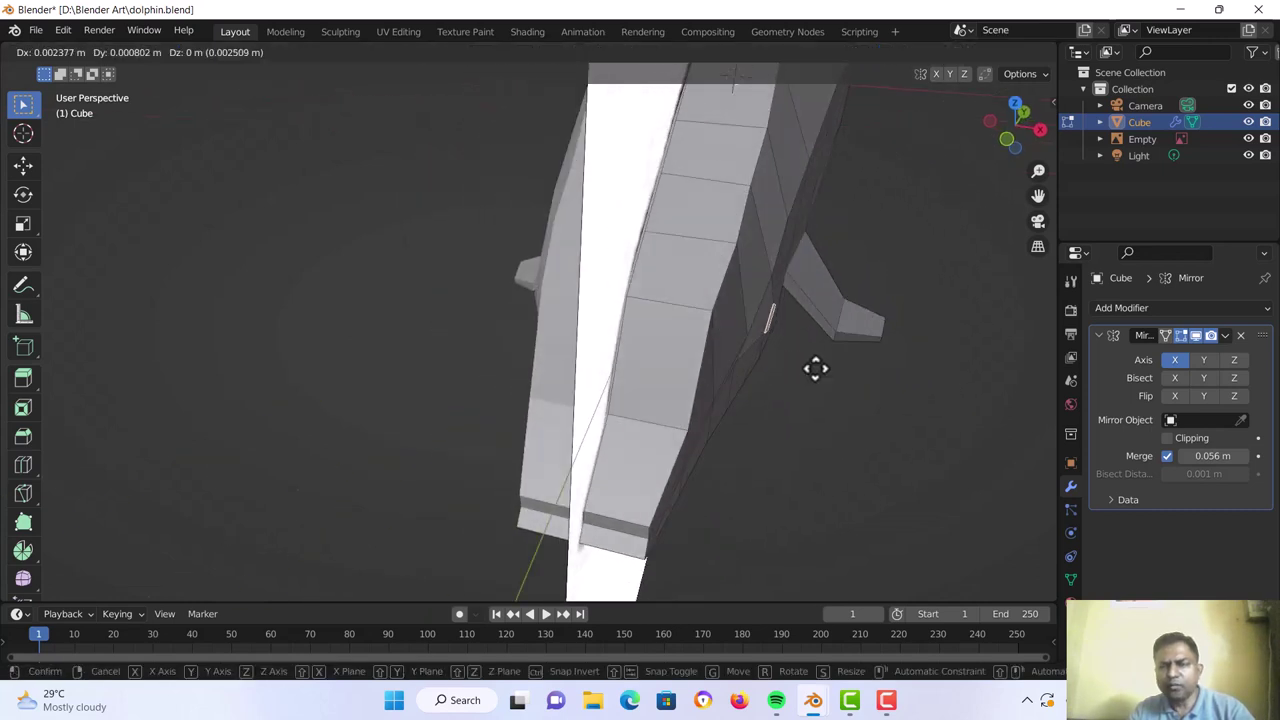
left_click(820, 370)
key("r")
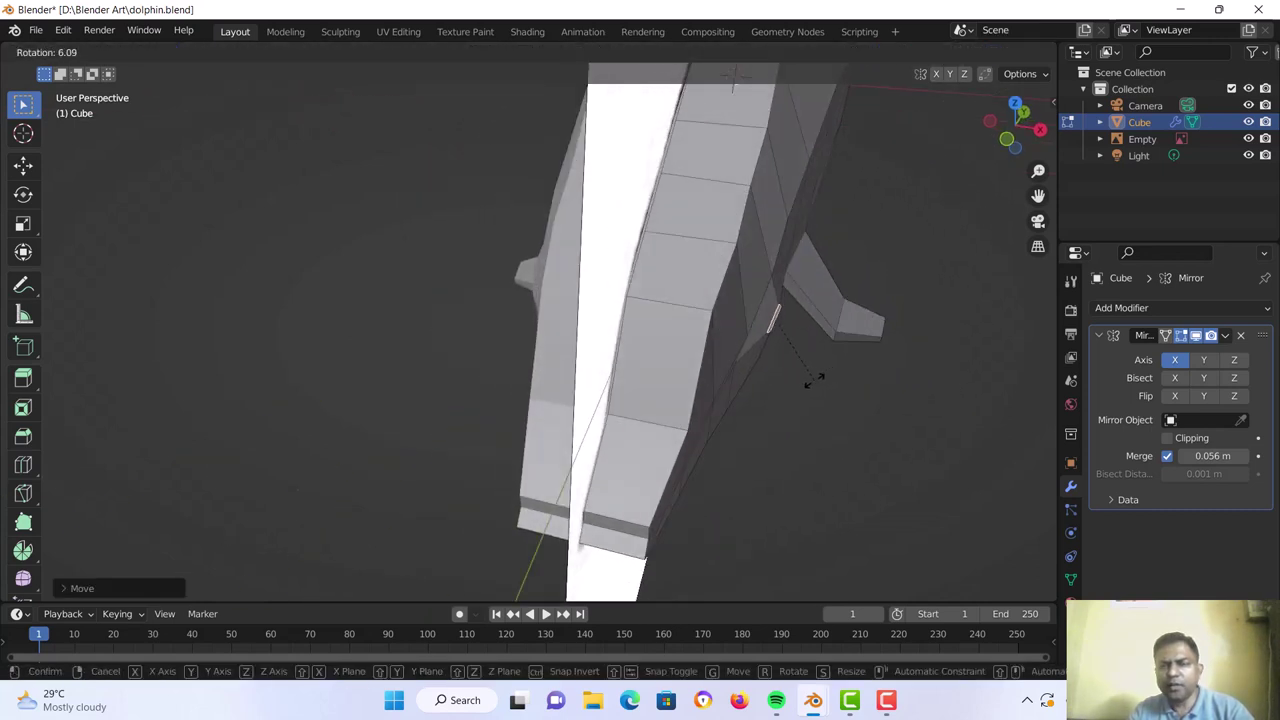
left_click(795, 383)
middle_click_drag(791, 383, 621, 339)
scroll(628, 283, "up", 2)
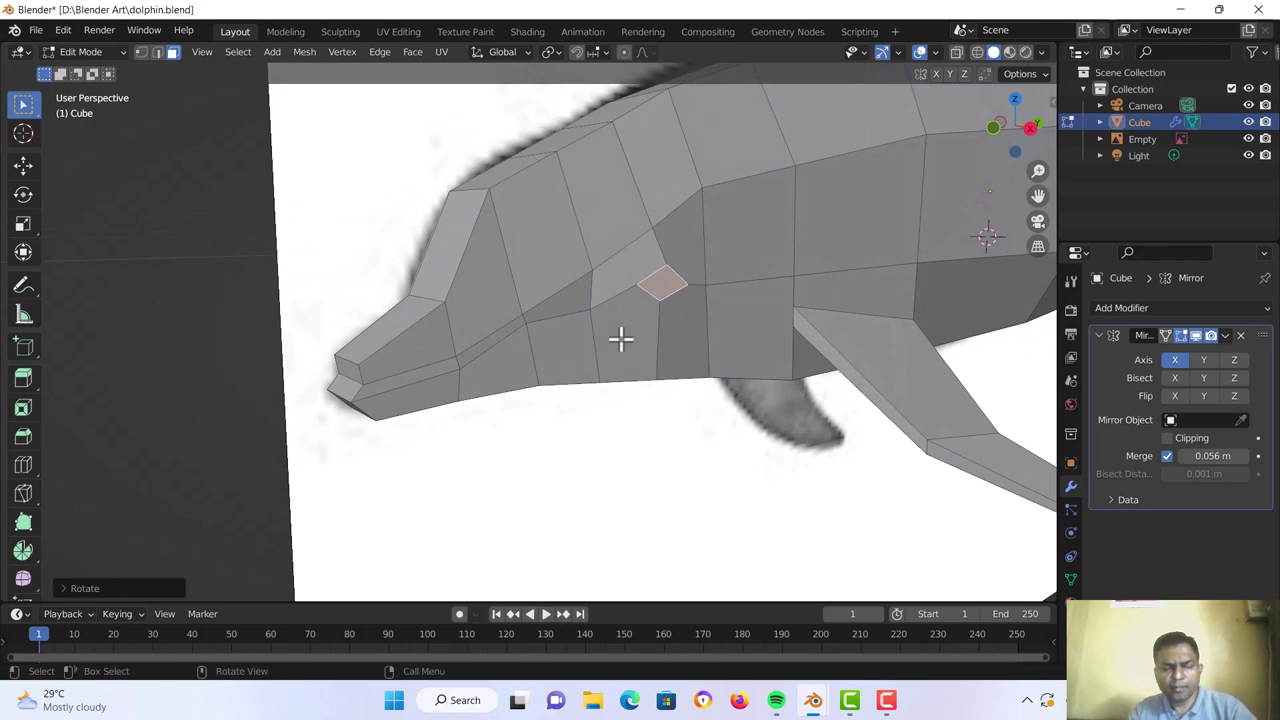
Adjust two head vertices in vertex select mode to refine the snout
key("1")
middle_click_drag(704, 311, 766, 418)
key("g")
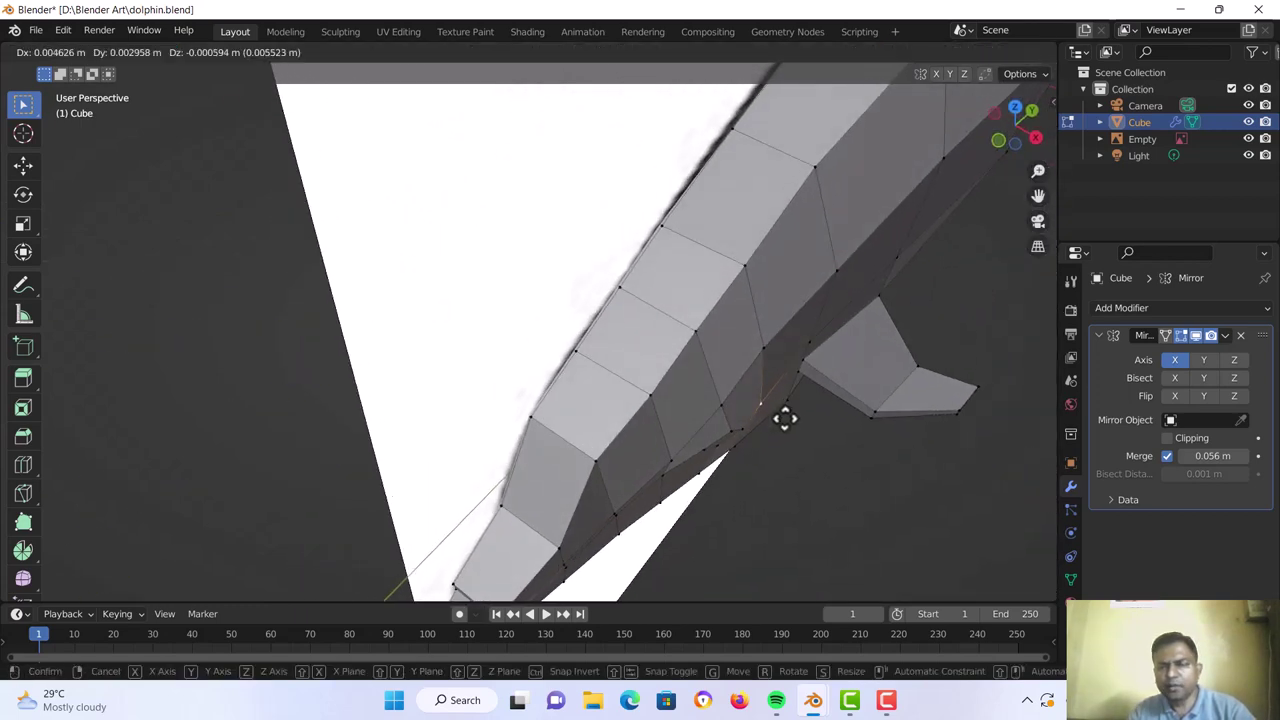
left_click(789, 424)
middle_click_drag(751, 391, 671, 363)
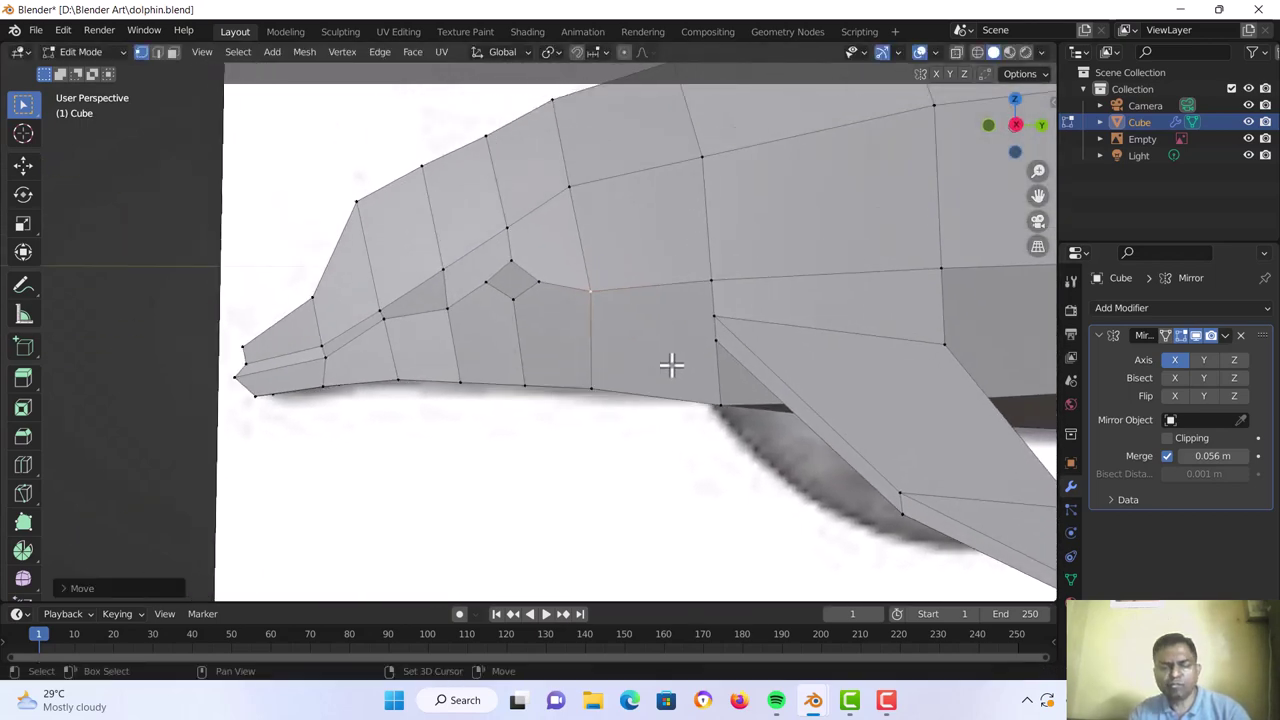
key("g")
left_click(670, 341)
middle_click_drag(557, 337, 536, 393)
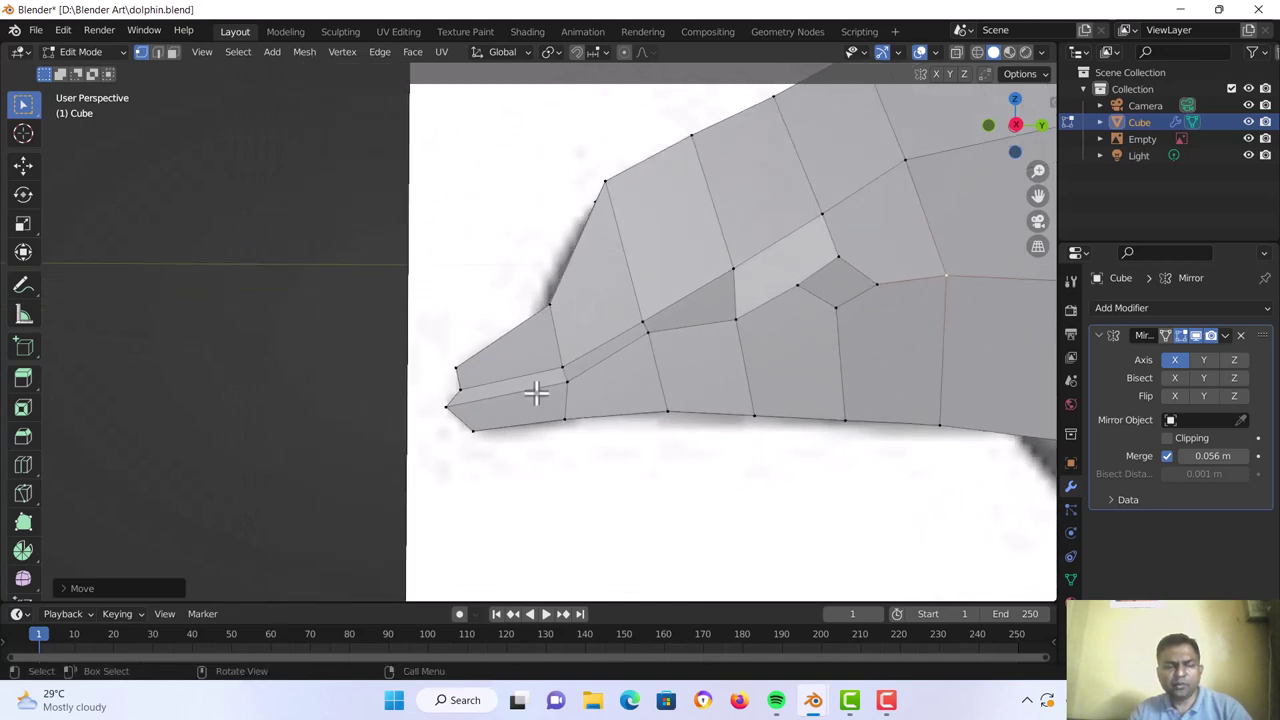
Delete the two thin mouth faces to open the mouth line, then exit Edit Mode
key("3")
left_click(549, 379)
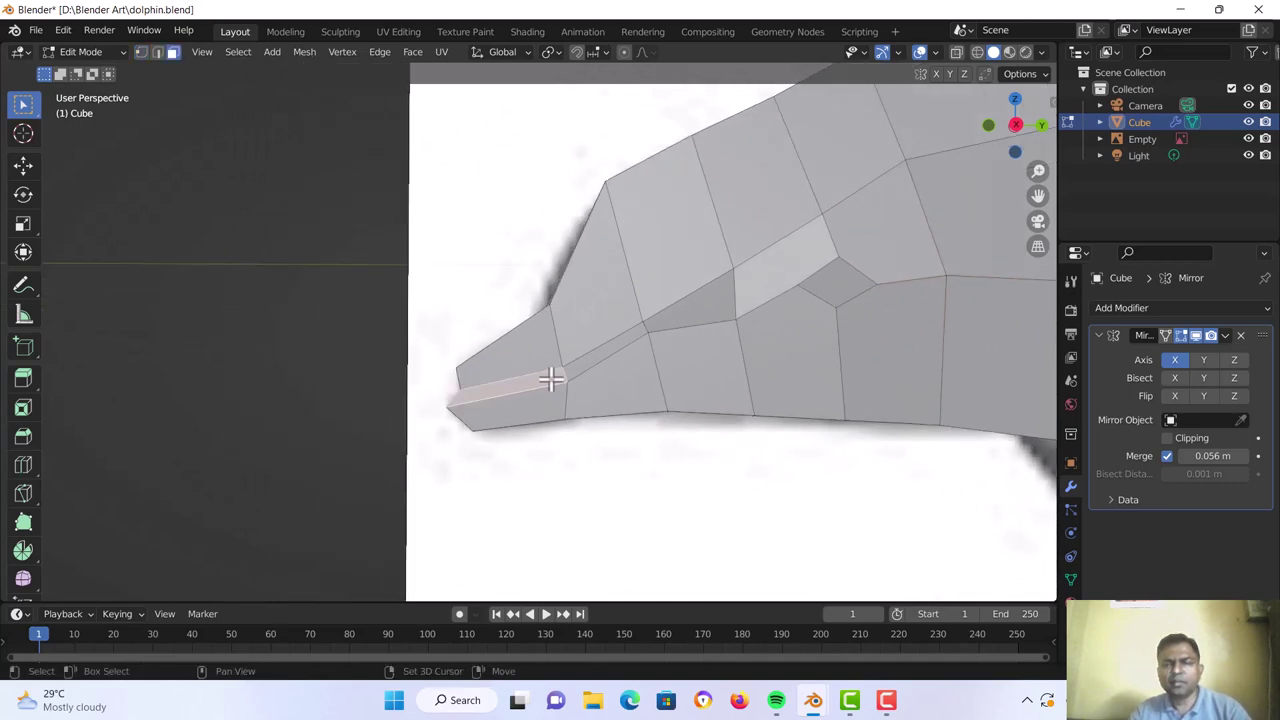
left_click(580, 366, "shift")
middle_click_drag(543, 400, 621, 376)
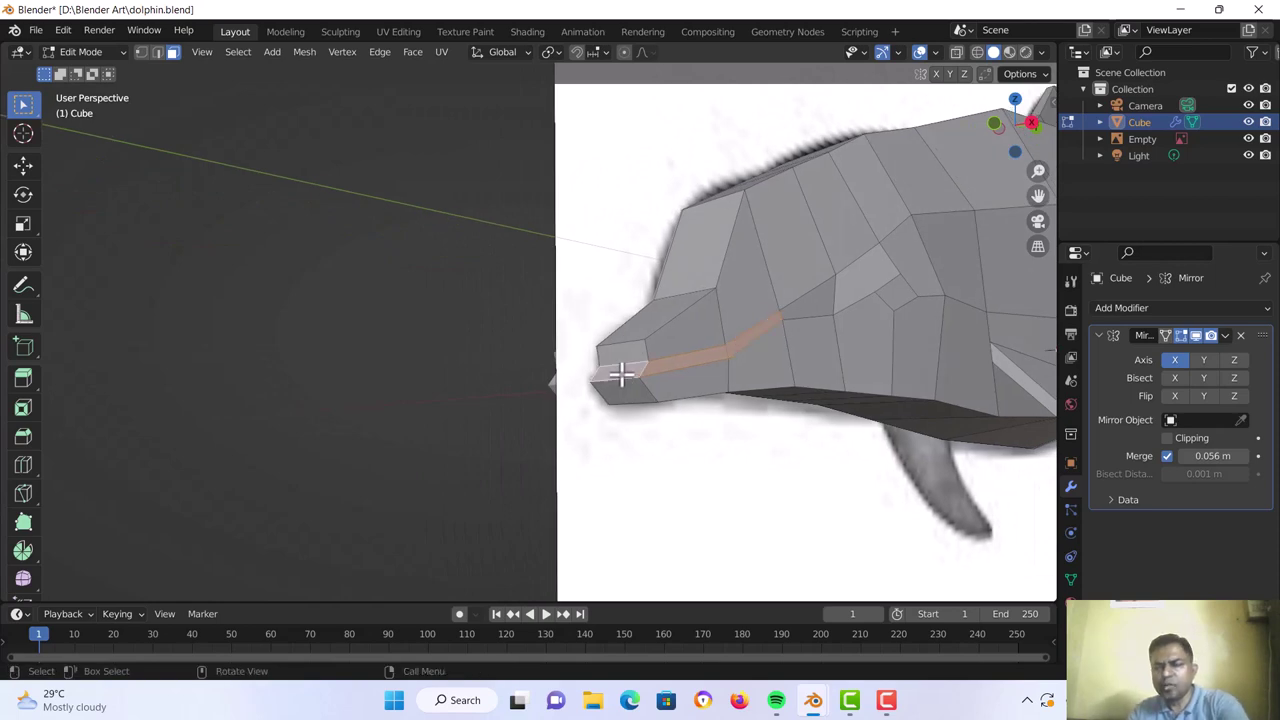
key("x")
left_click(616, 392)
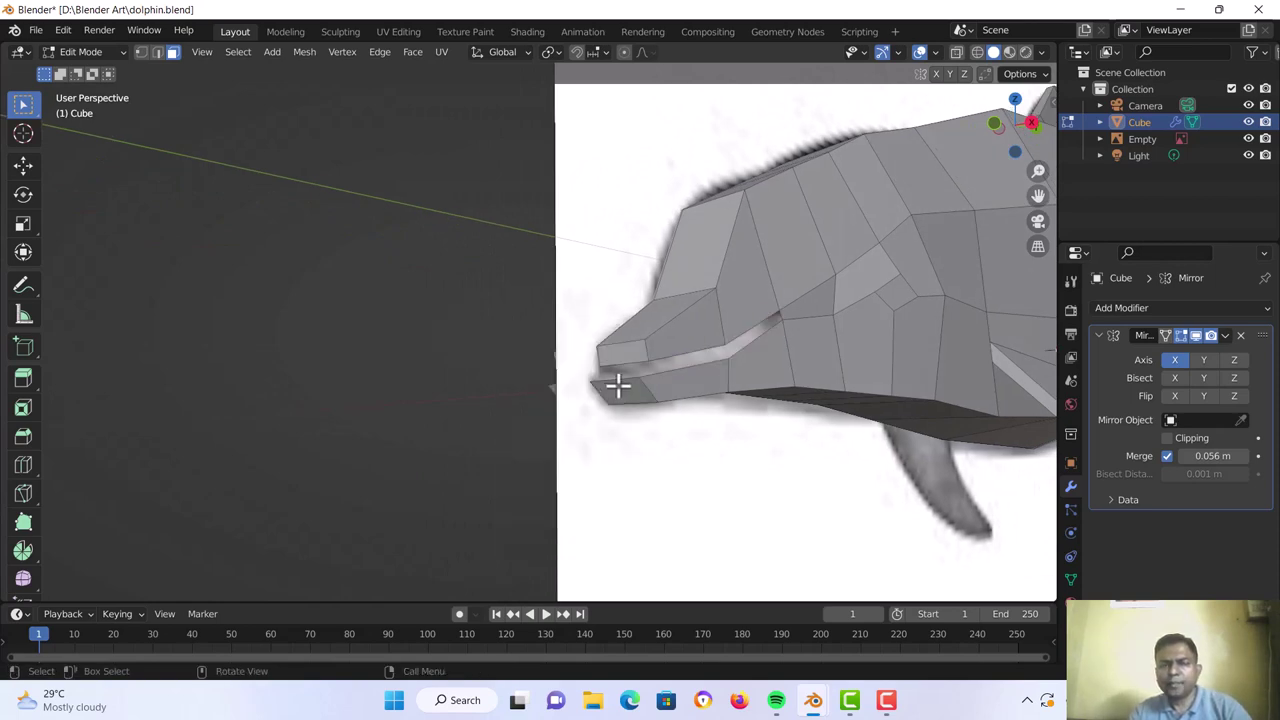
mouse_move(617, 383)
middle_mouse_down()
mouse_move(603, 431)
mouse_move(697, 417)
mouse_move(705, 383)
mouse_move(643, 361)
middle_mouse_up()
key("Tab")
key("Tab")
Extrude the eye face in place, scale it smaller and reposition it
scroll(637, 368, "up", 5)
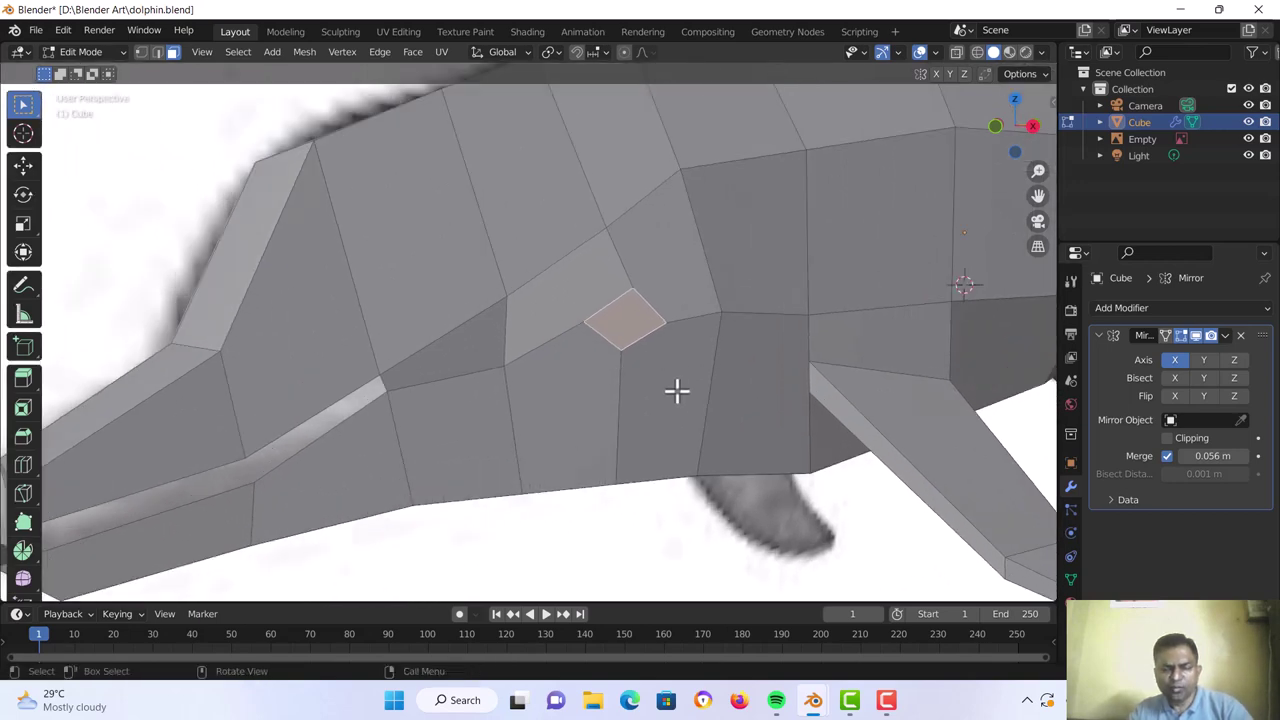
key("e")
right_click(677, 391)
key("s")
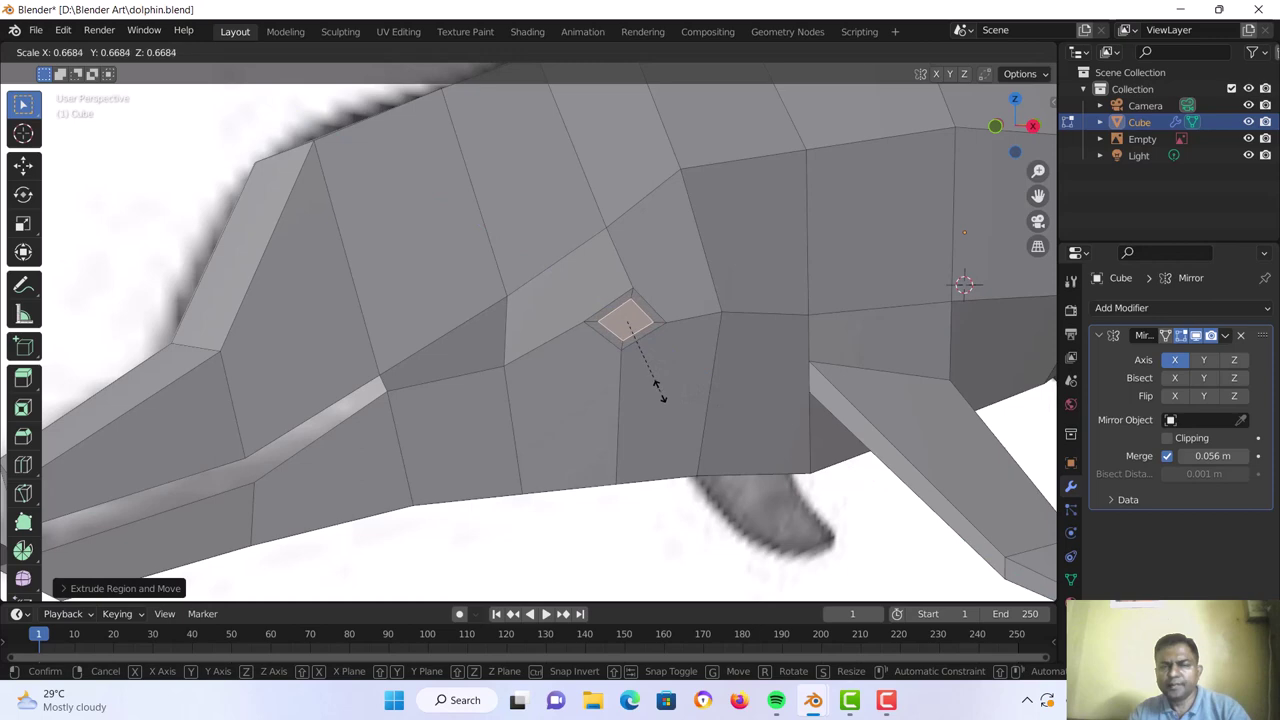
left_click(652, 385)
middle_click_drag(652, 385, 667, 388)
key("g")
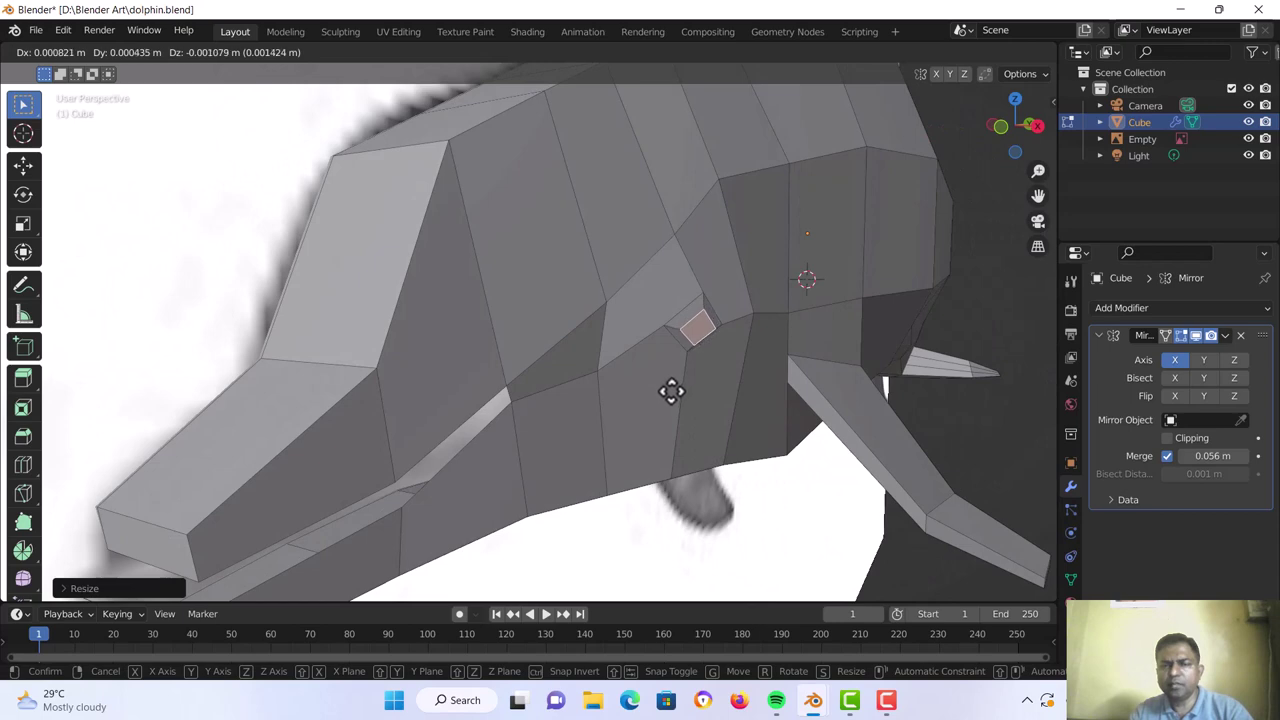
left_click(675, 390)
middle_click_drag(674, 386, 654, 368)
scroll(637, 377, "up", 6)
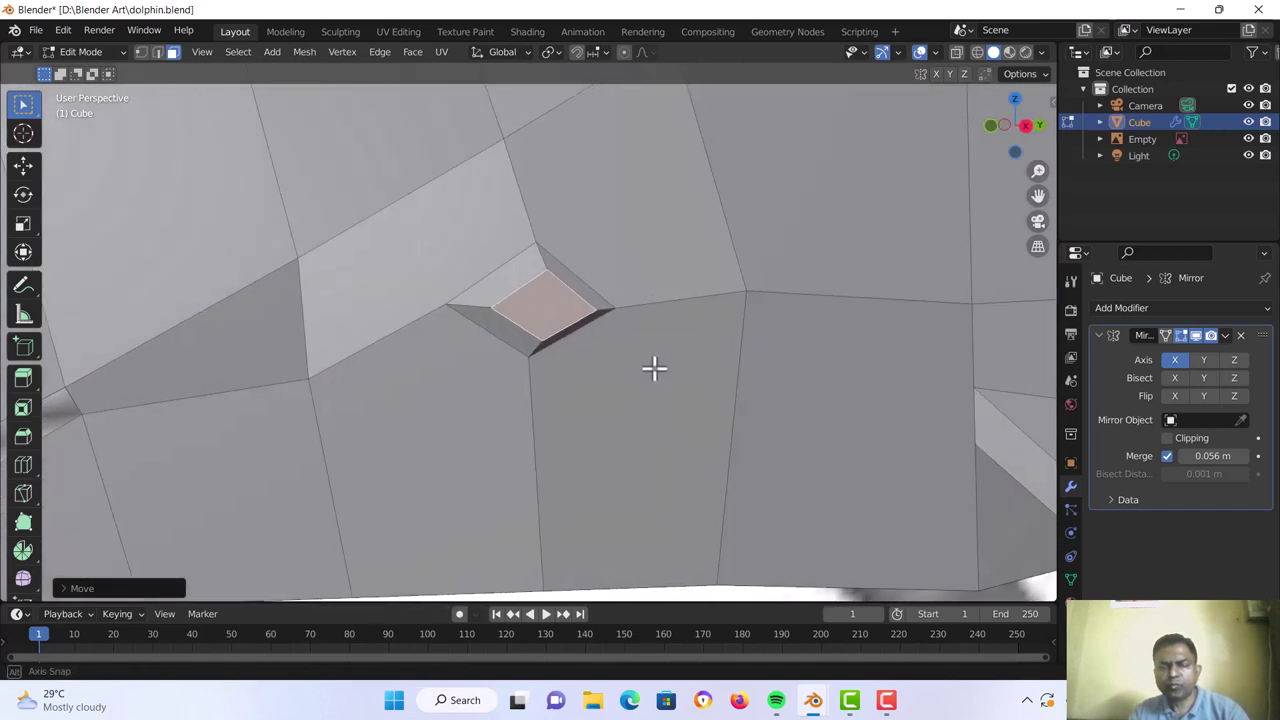
Extrude and shrink the eye face again, then push it inward into a recessed socket
key("e")
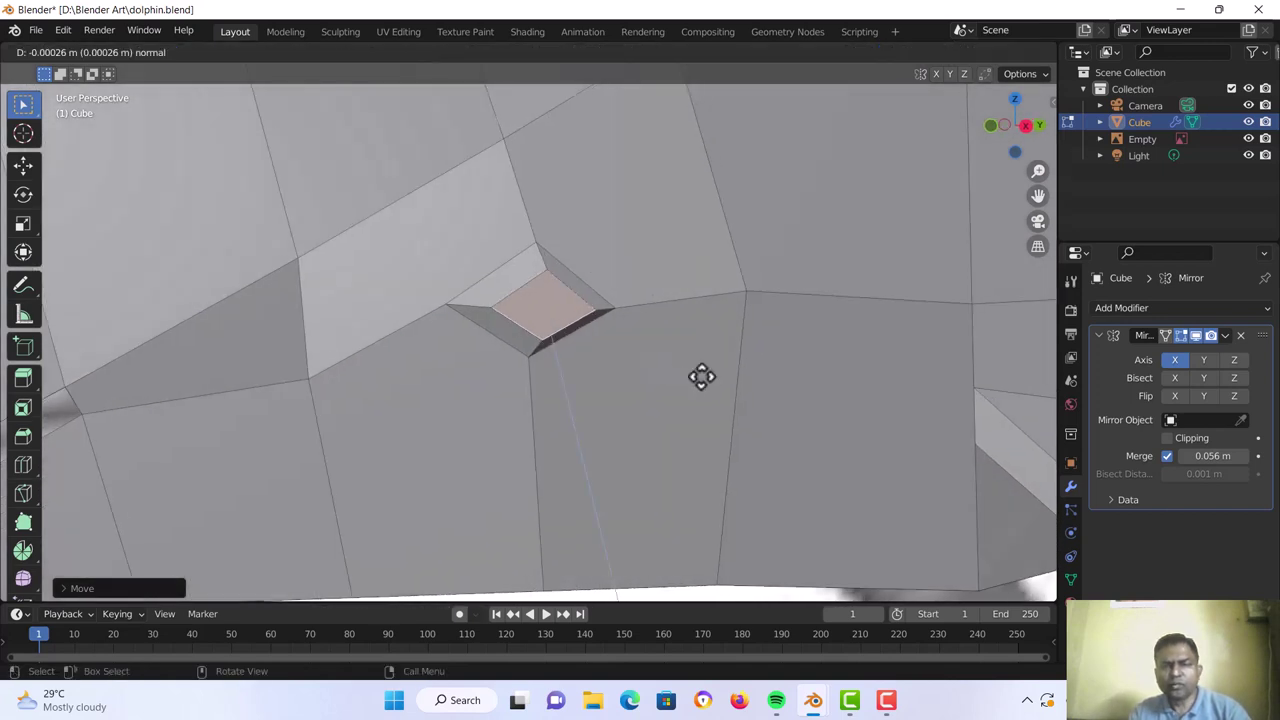
right_click(701, 377)
key("s")
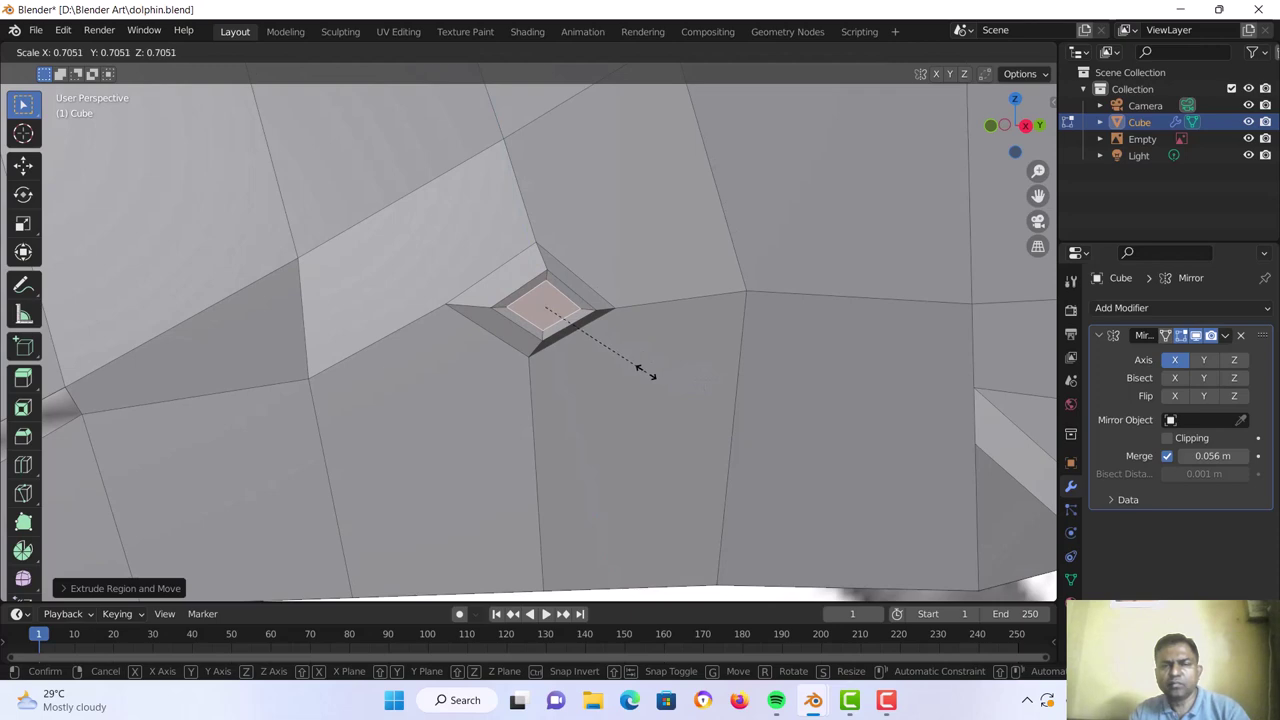
left_click(635, 372)
middle_click_drag(640, 375, 774, 397)
key("g")
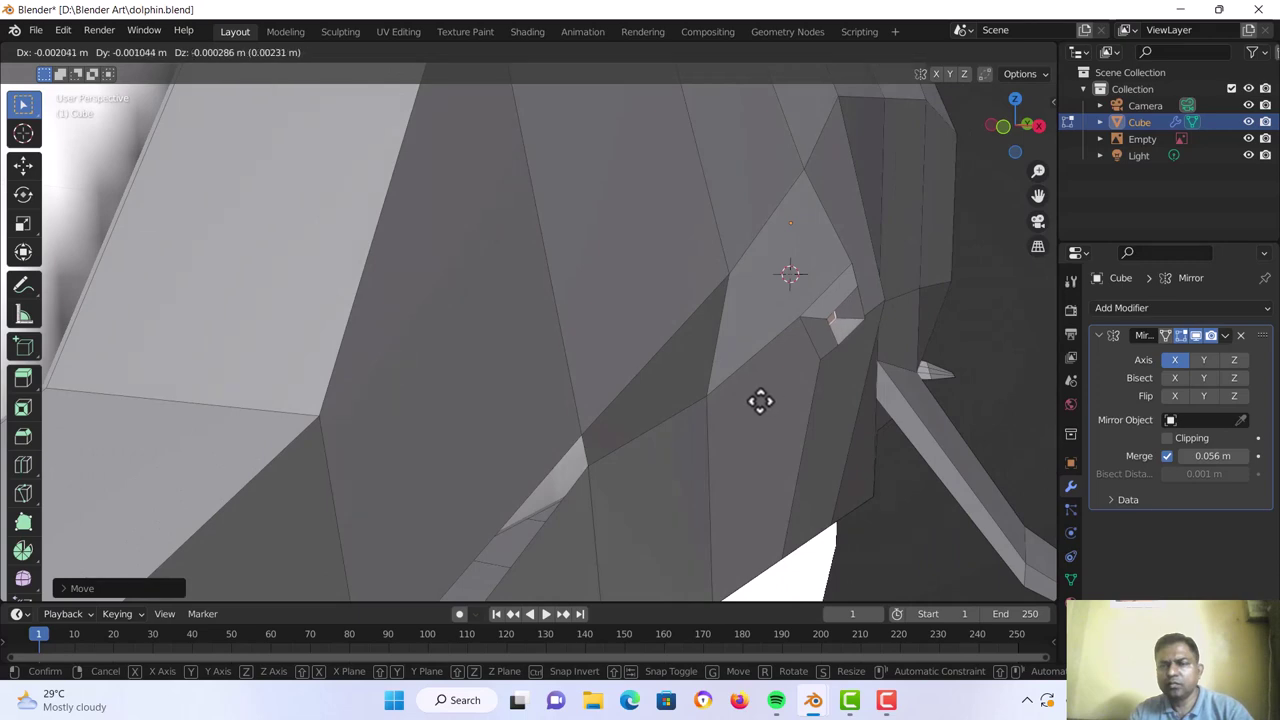
left_click(757, 400)
middle_click_drag(754, 397, 641, 388)
Shift the inset eye socket face slightly and view the dolphin from three-quarter front
key("g")
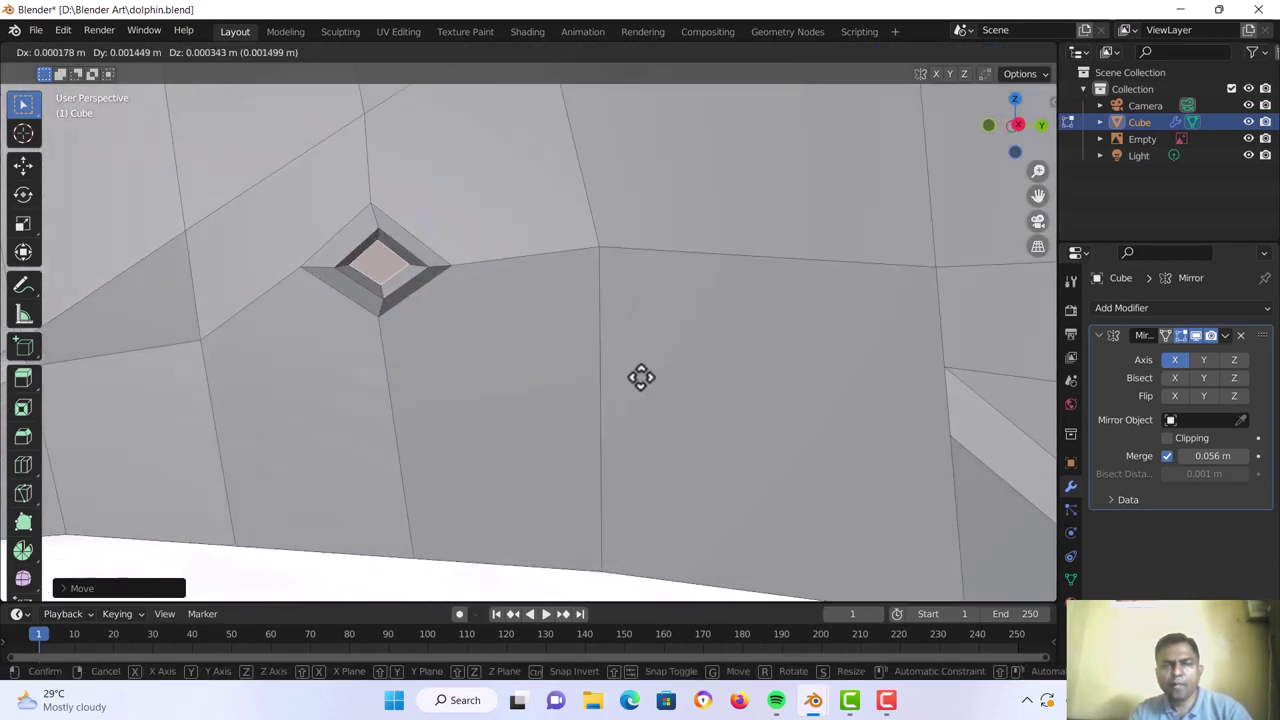
left_click(643, 376)
scroll(589, 380, "down", 4)
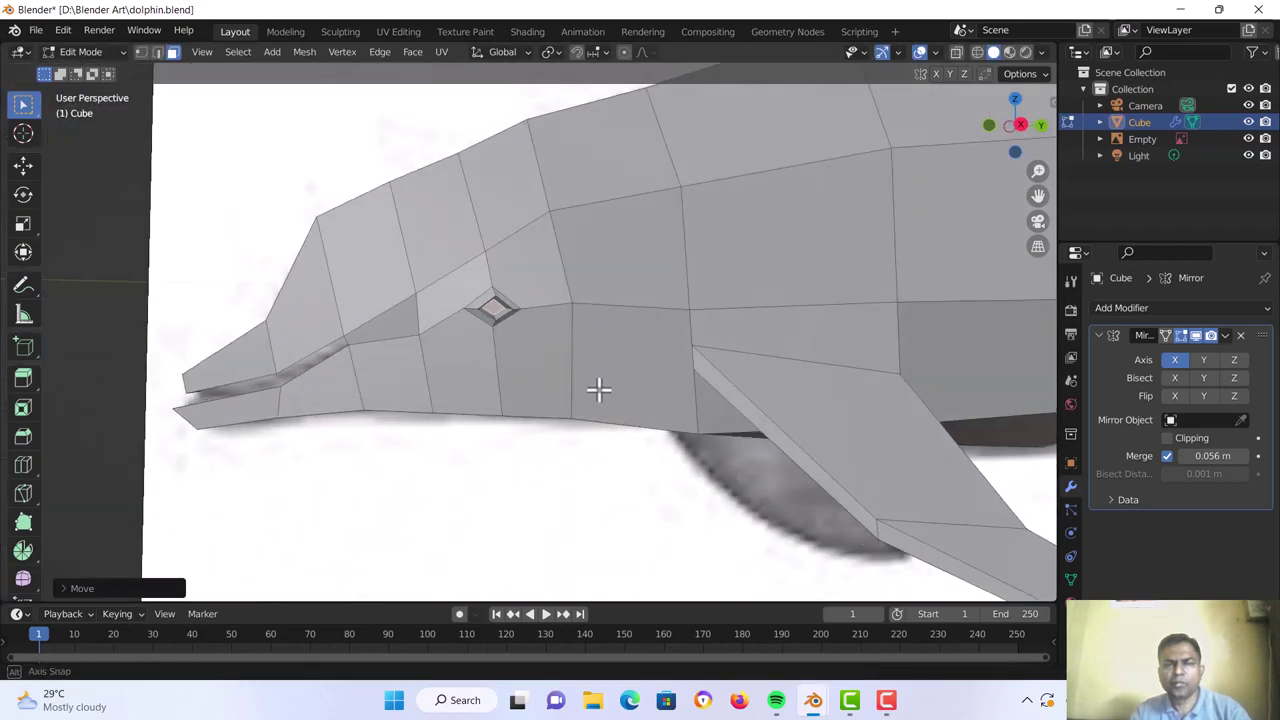
scroll(565, 456, "down", 3)
middle_click_drag(549, 434, 637, 428)
key("ctrl")
Return to Object Mode and select the dolphin mesh
middle_click_drag(630, 390, 546, 300)
key("Tab")
left_click(546, 300)
left_click(543, 305)
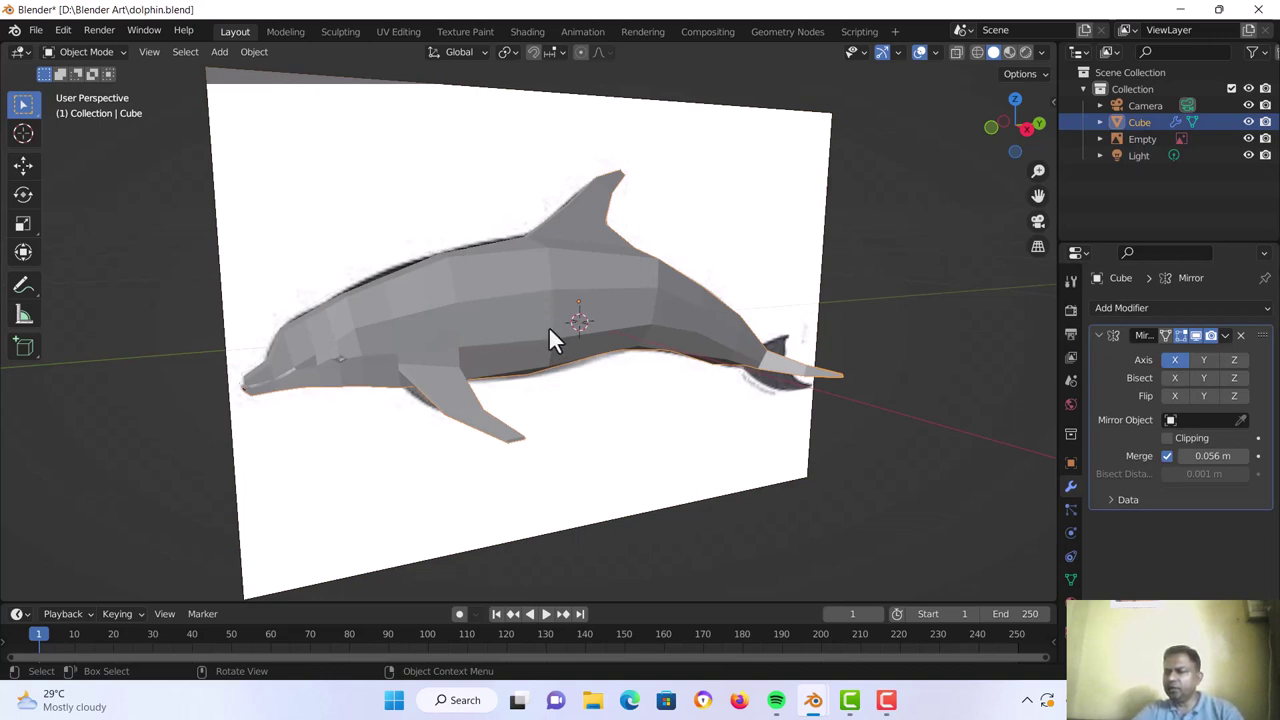
middle_click_drag(519, 333, 568, 308)
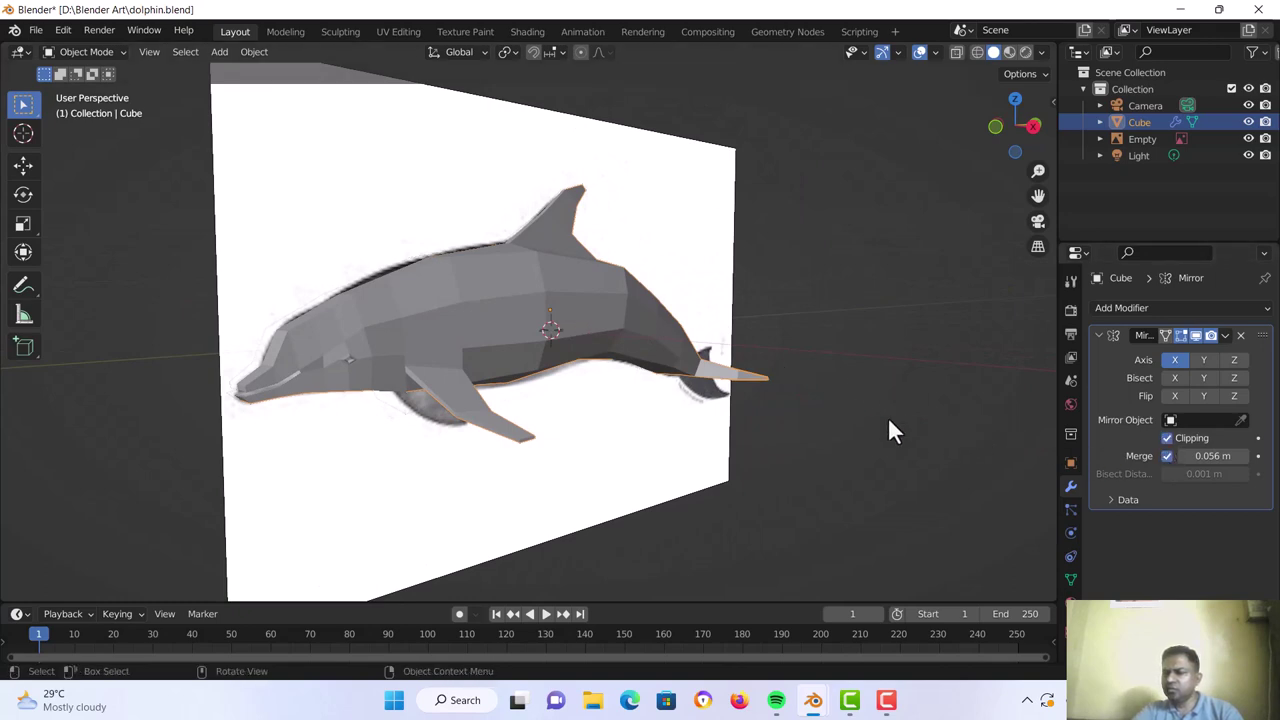
middle_click_drag(516, 330, 692, 353)
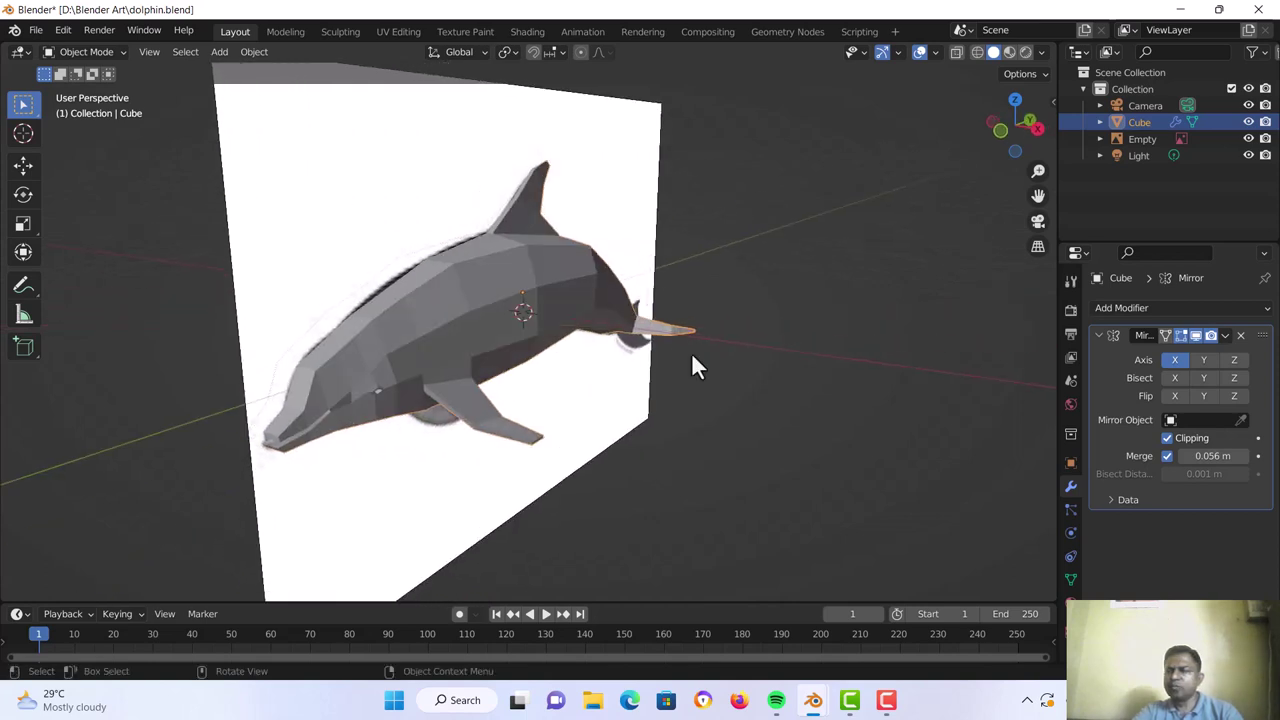
Apply the Mirror modifier so the dolphin becomes one real mesh
left_click(1225, 336)
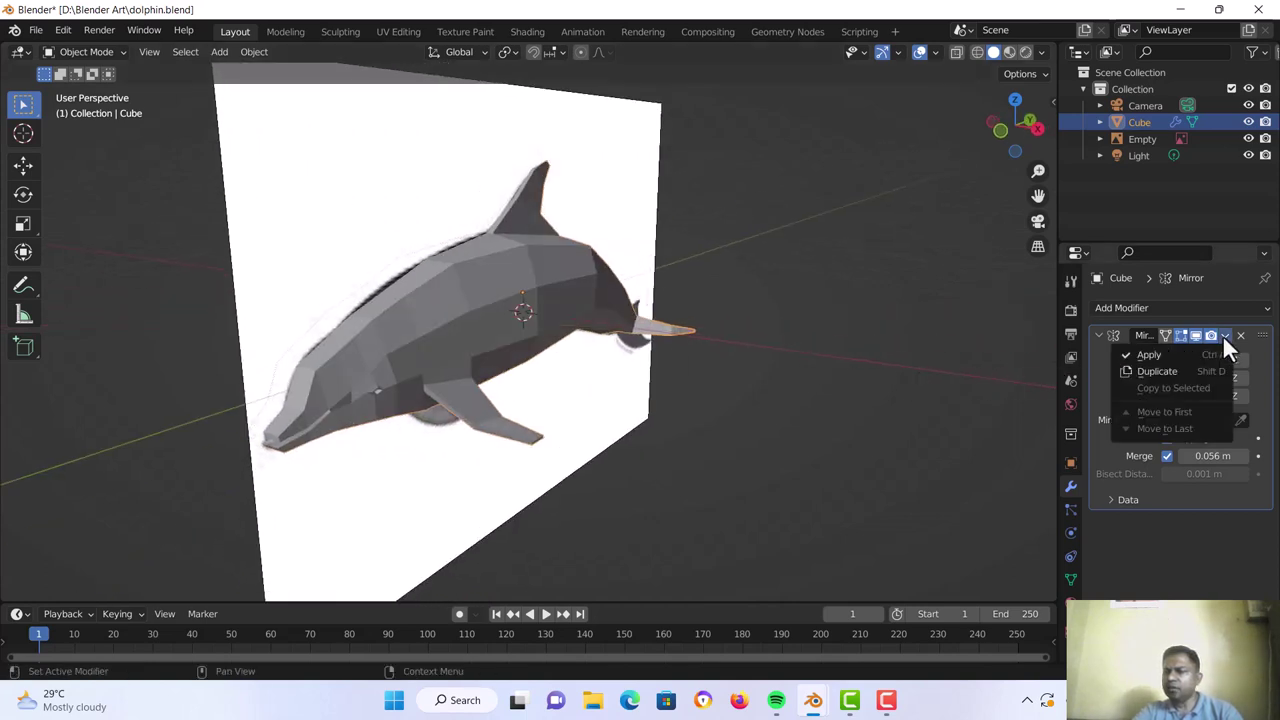
left_click(1164, 347)
left_click(470, 315)
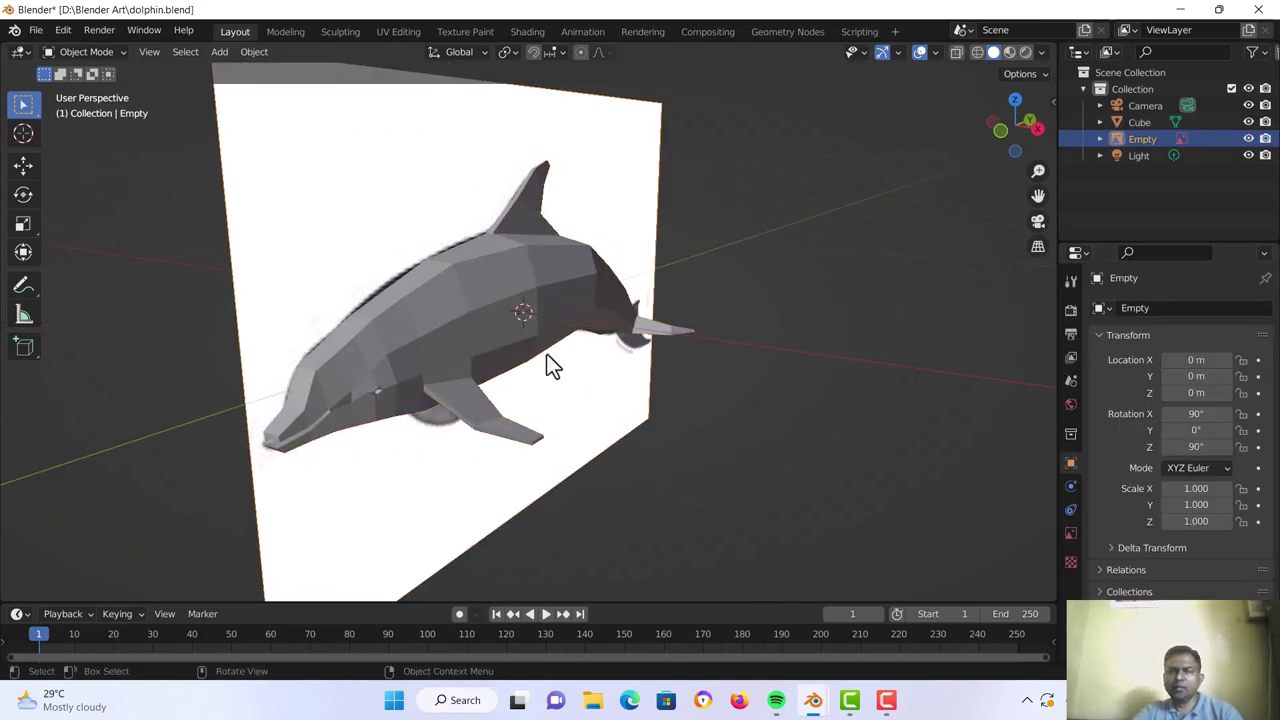
middle_click_drag(546, 353, 588, 357)
left_click(510, 295)
mouse_move(491, 329)
middle_mouse_down()
mouse_move(504, 323)
mouse_move(469, 327)
middle_mouse_up()
Add a level-2 Subdivision Surface modifier to the dolphin and apply Shade Smooth
left_click(1115, 307)
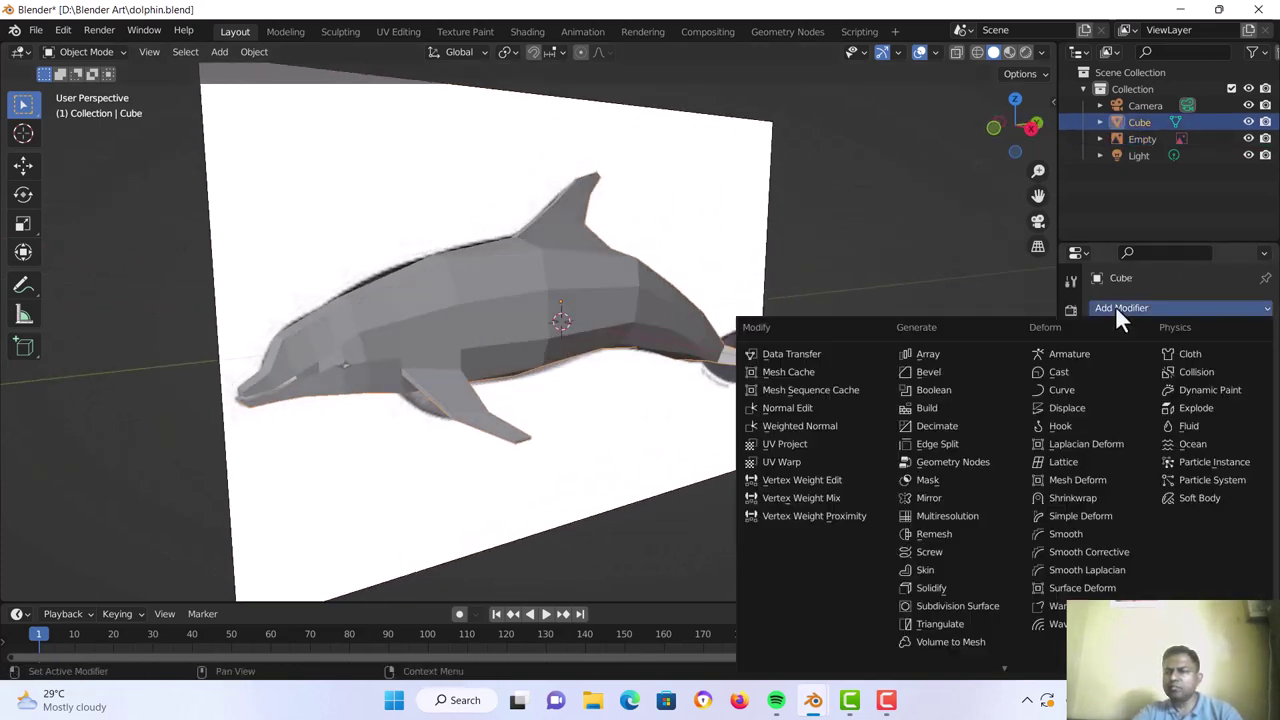
left_click(993, 605)
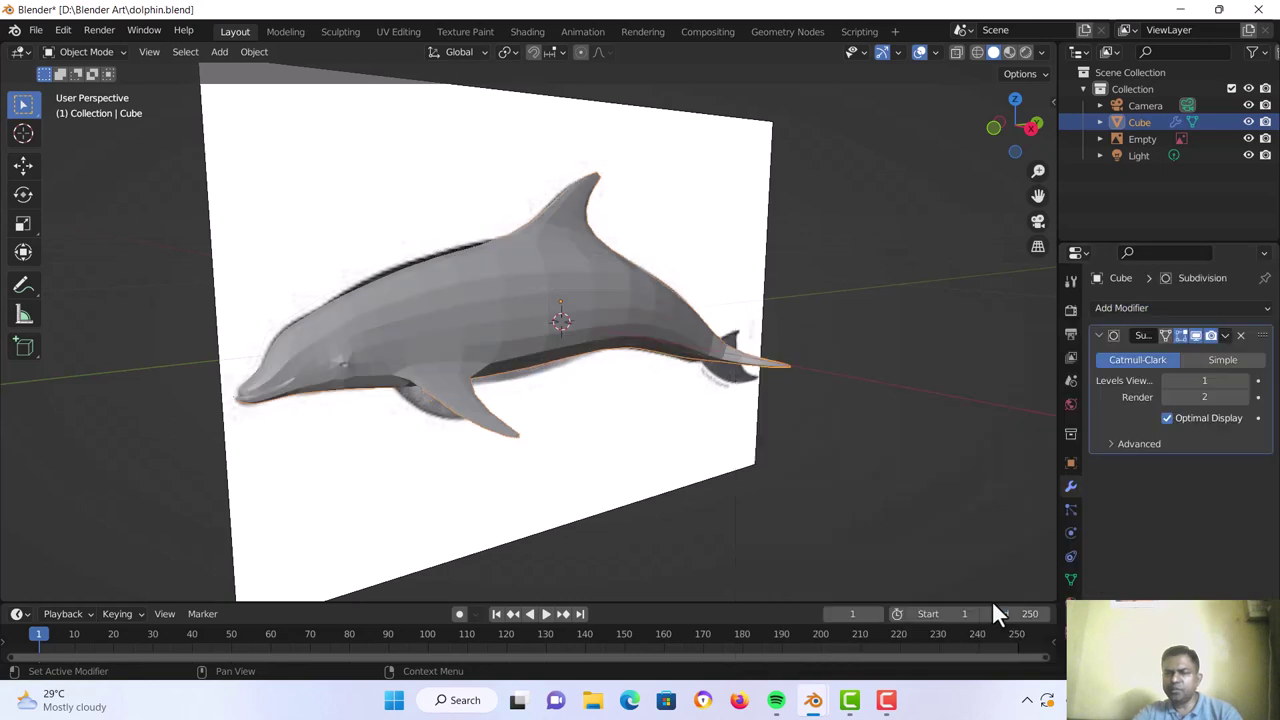
middle_click_drag(509, 331, 478, 304)
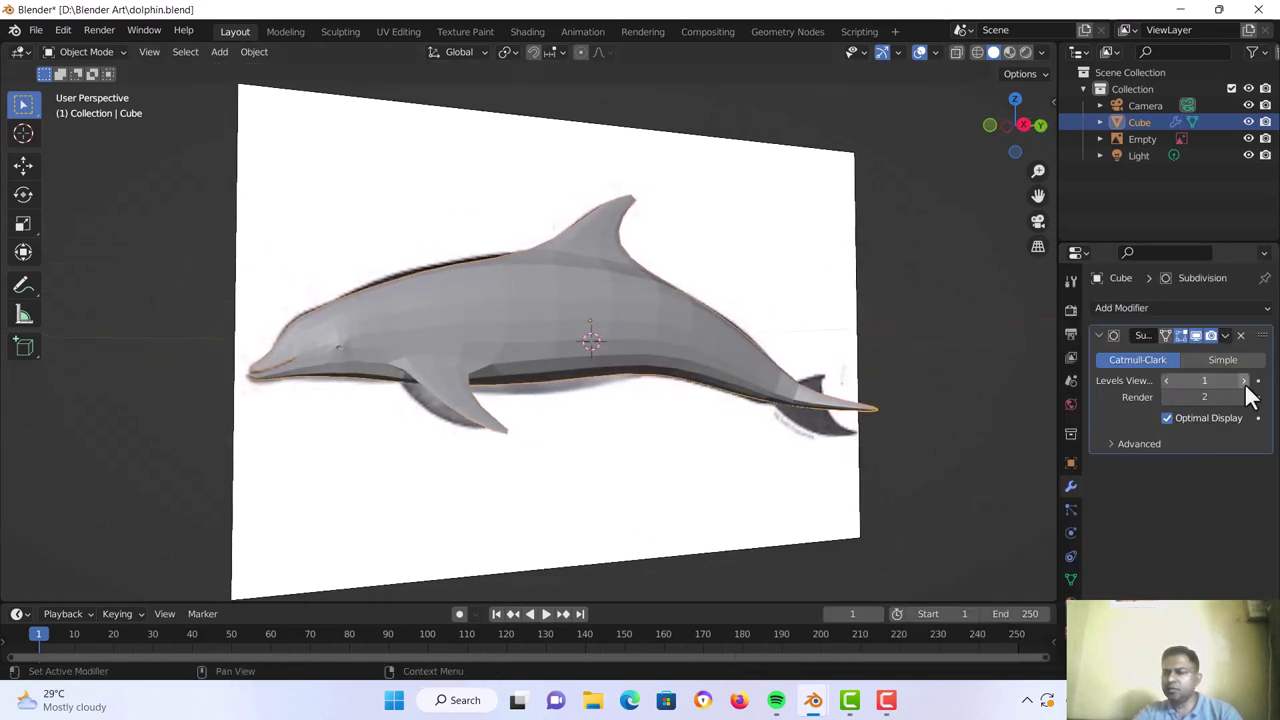
right_click(521, 332)
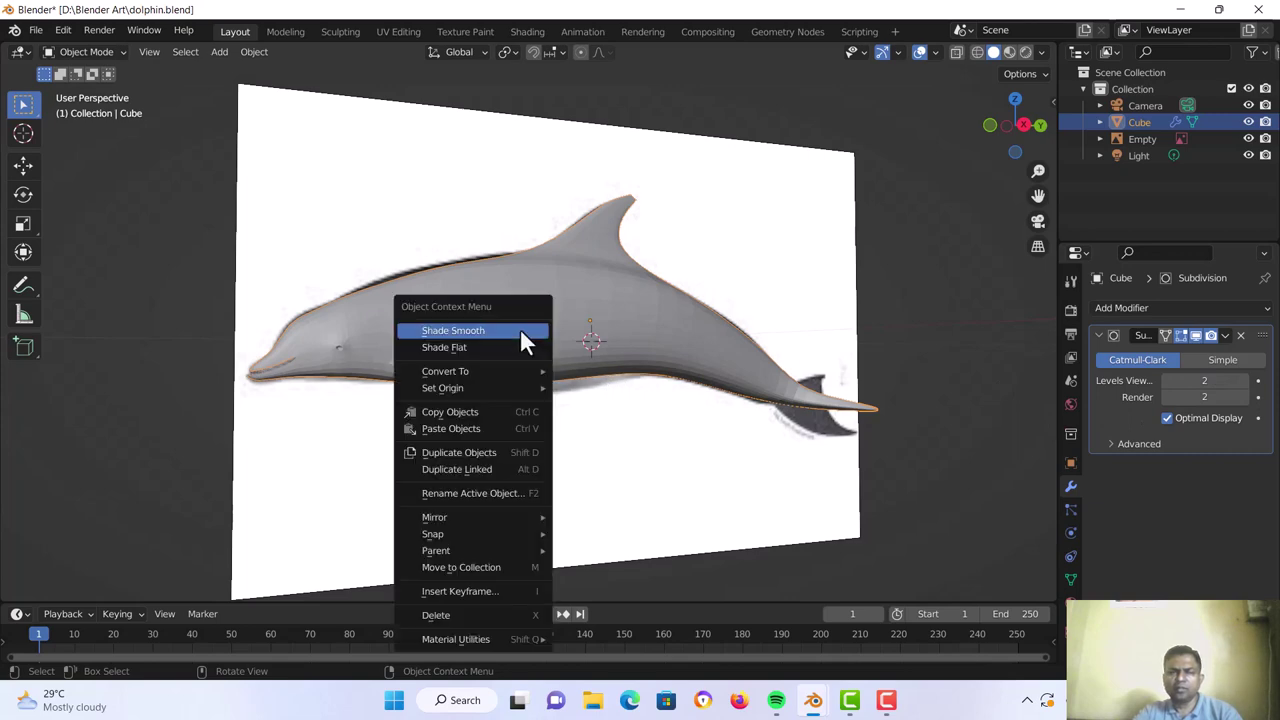
left_click(520, 330)
mouse_move(474, 397)
middle_mouse_down()
mouse_move(523, 397)
mouse_move(562, 348)
mouse_move(742, 365)
mouse_move(760, 345)
mouse_move(640, 345)
mouse_move(531, 372)
mouse_move(494, 416)
mouse_move(595, 402)
mouse_move(570, 340)
mouse_move(640, 280)
middle_mouse_up()
left_click(709, 223)
middle_click_drag(701, 248, 704, 292)
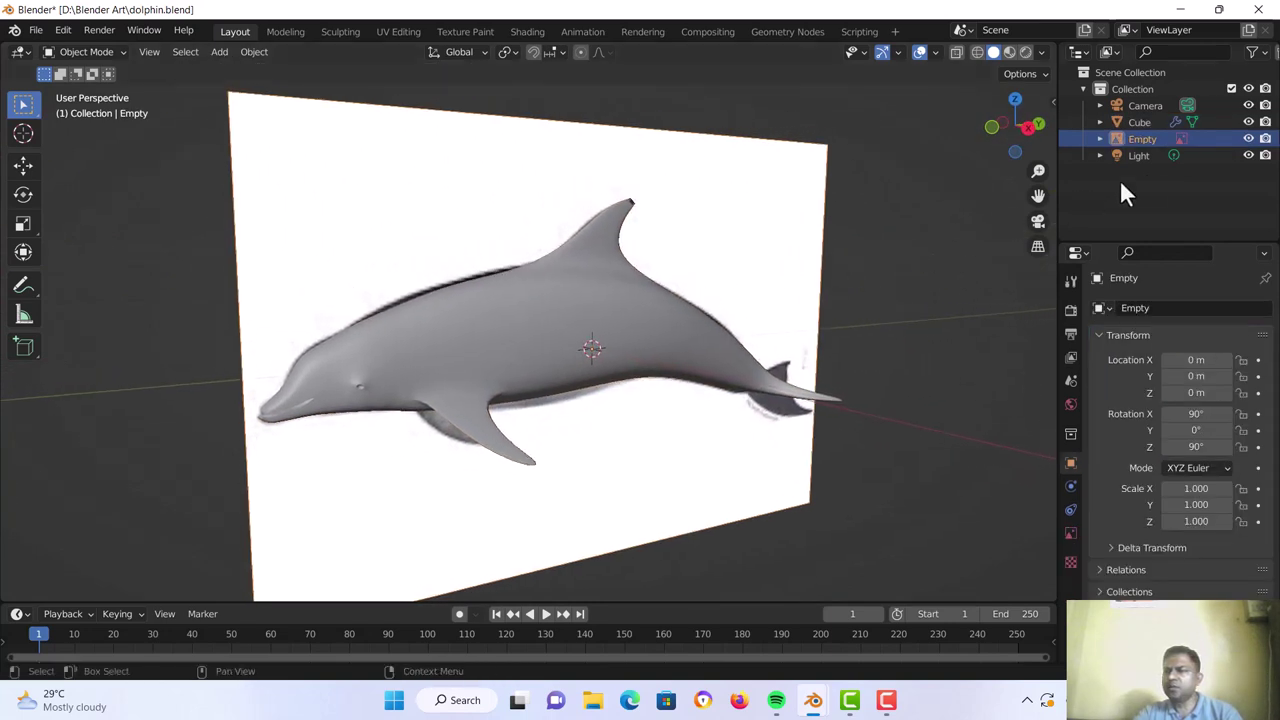
Hide the reference image Empty in the Outliner and select the dolphin mesh
left_click(1249, 139)
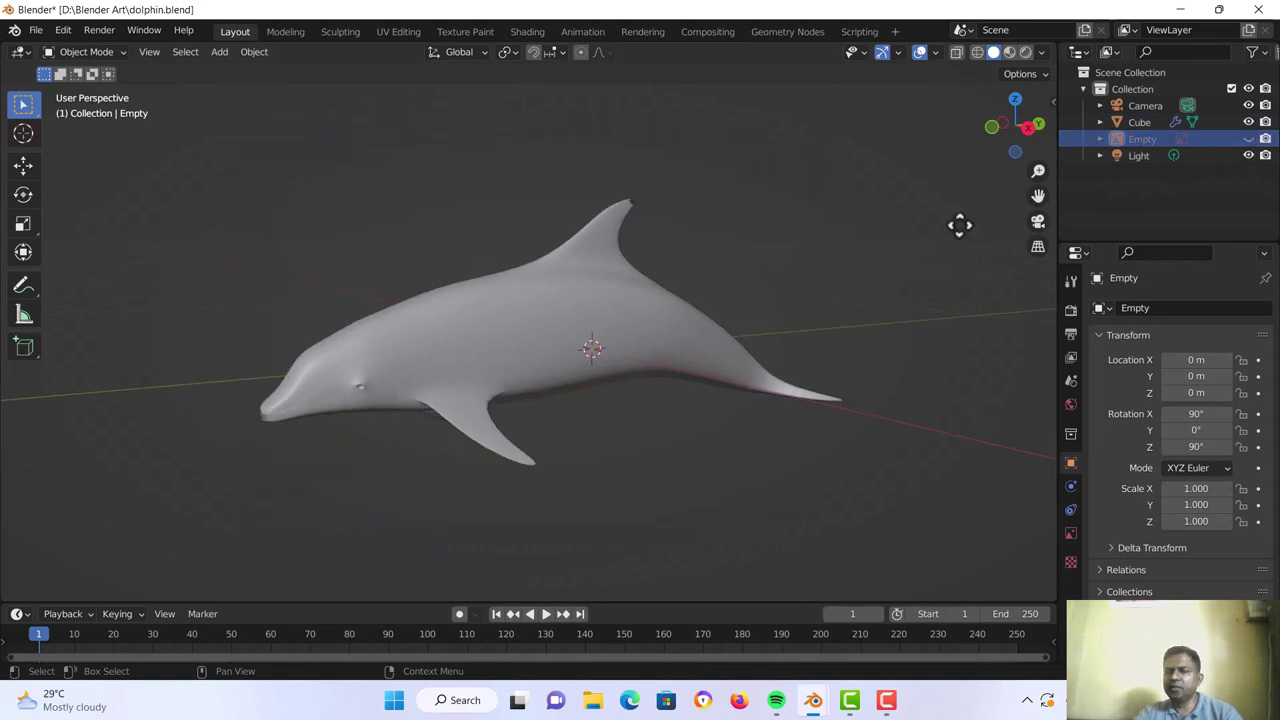
middle_click_drag(960, 222, 494, 343)
left_click(503, 285)
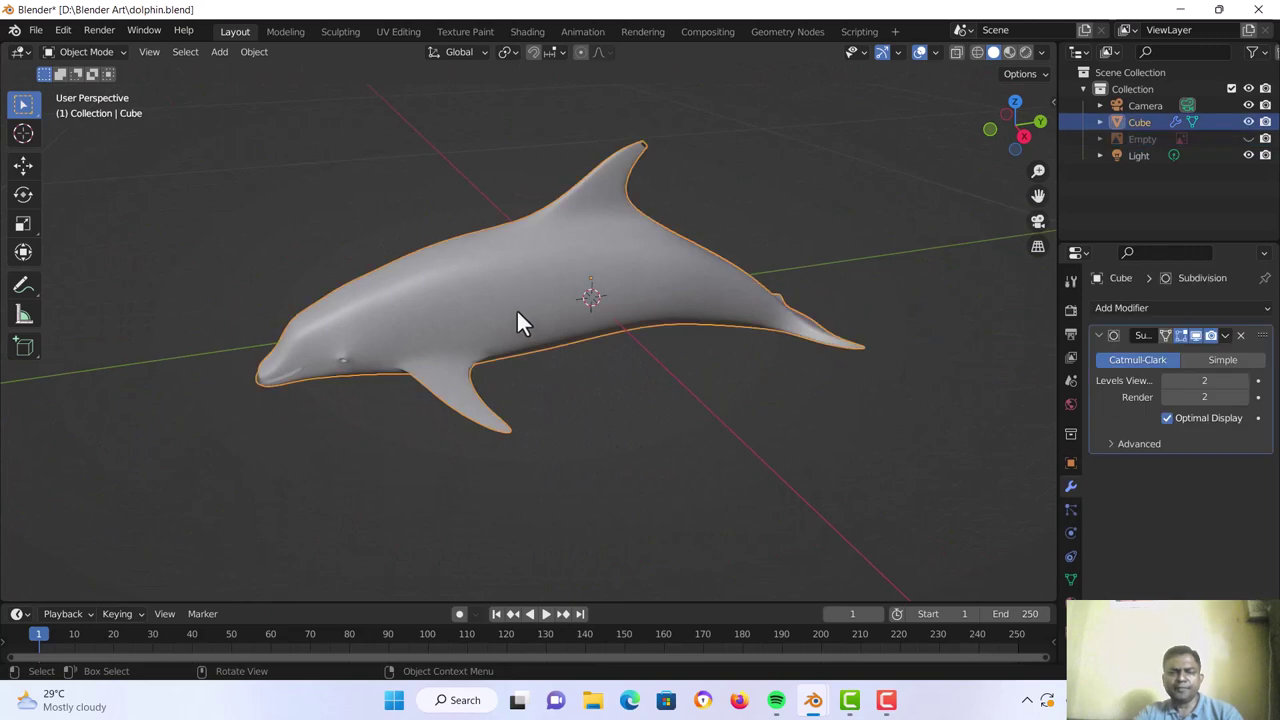
Enter Edit Mode on the dolphin and zoom in on the dorsal fin
key("Tab")
key("Tab")
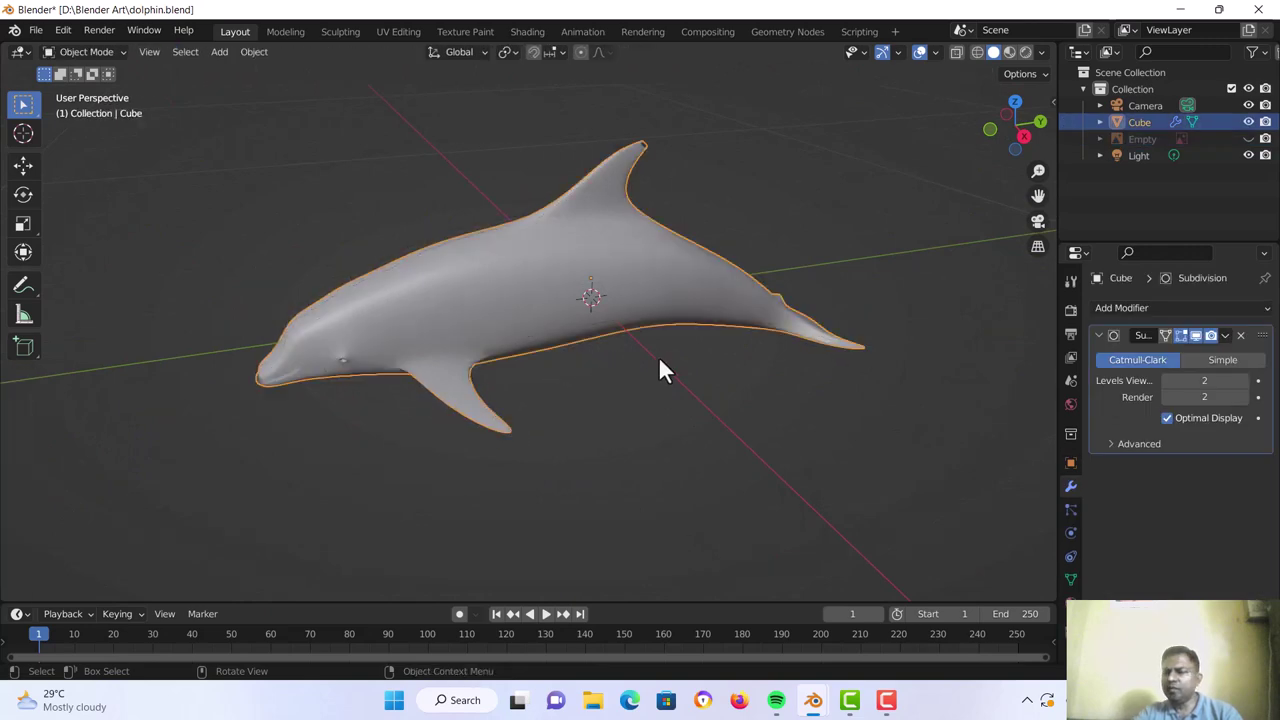
middle_click_drag(658, 370, 589, 420)
scroll(621, 306, "up", 3)
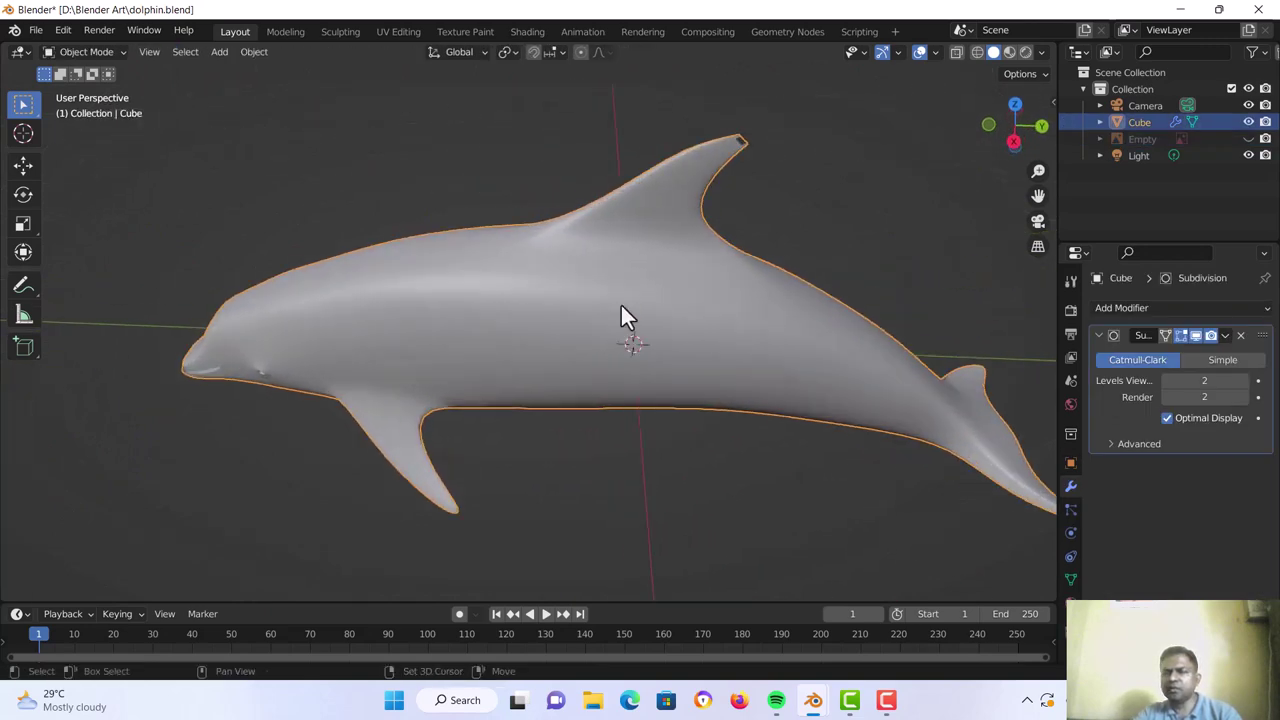
middle_click_drag(620, 316, 503, 466)
key("Tab")
middle_click_drag(611, 343, 484, 364)
scroll(614, 340, "up", 3)
Vertex-slide the dorsal fin tip's vertices into a sharper, angled tip
key("g")
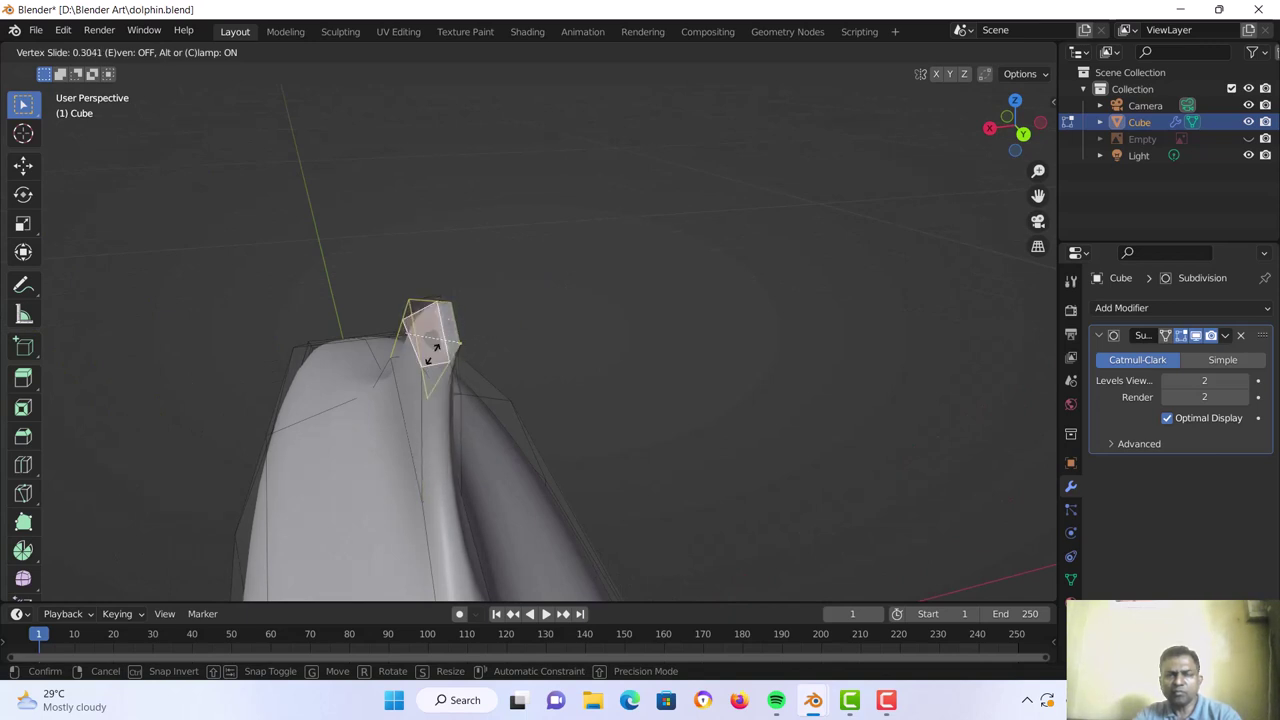
left_click(432, 354)
middle_click_drag(432, 354, 594, 362)
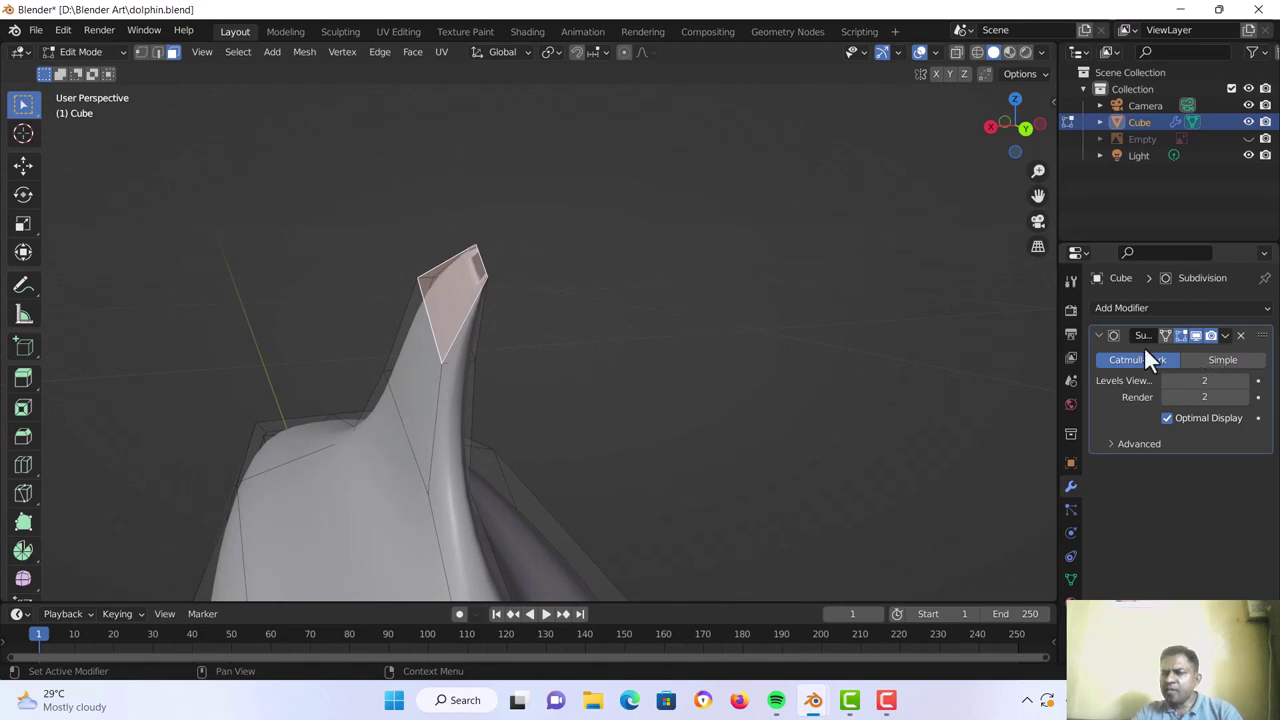
Delete the Subdivision Surface modifier and check the fin tip shape in Object and Edit Mode
left_click(1240, 336)
key("Tab")
middle_click_drag(602, 350, 709, 411)
key("Tab")
left_click(466, 306)
key("Tab")
key("Tab")
scroll(710, 322, "down", 6)
key("Tab")
middle_click_drag(576, 409, 585, 360)
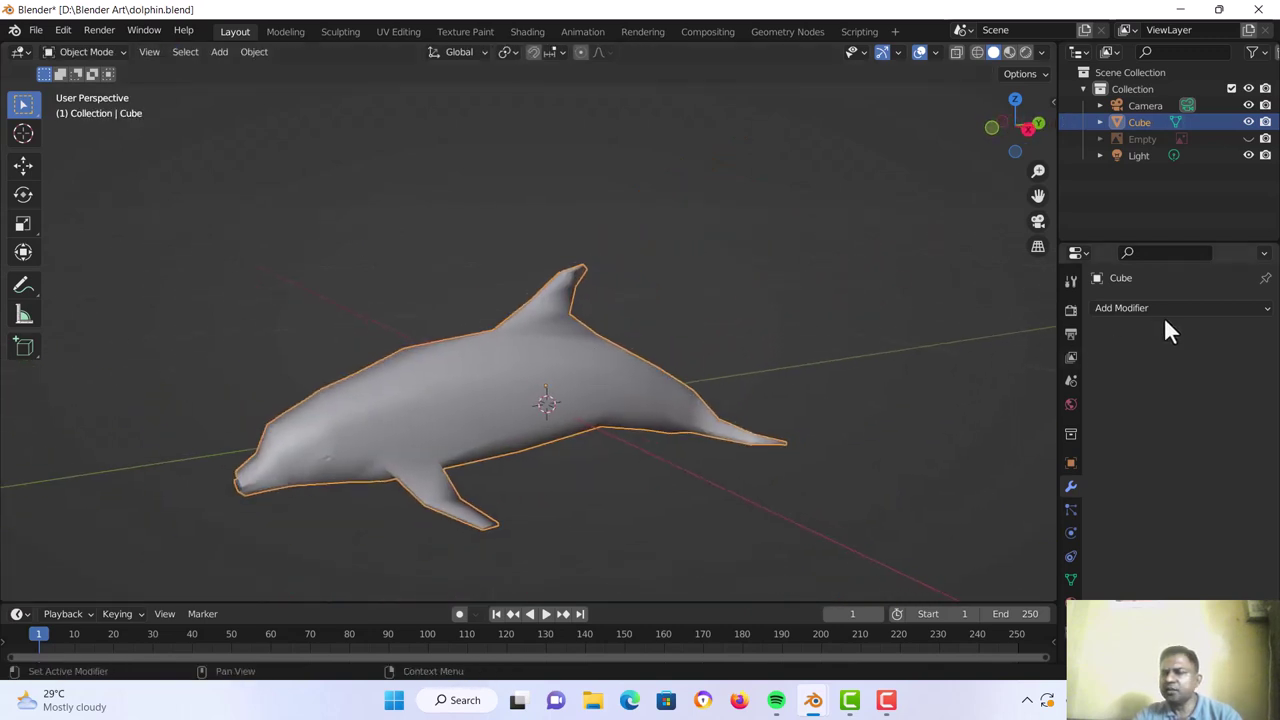
Add a Subdivision Surface modifier with Levels Viewport 1 to the dolphin
left_click(1145, 308)
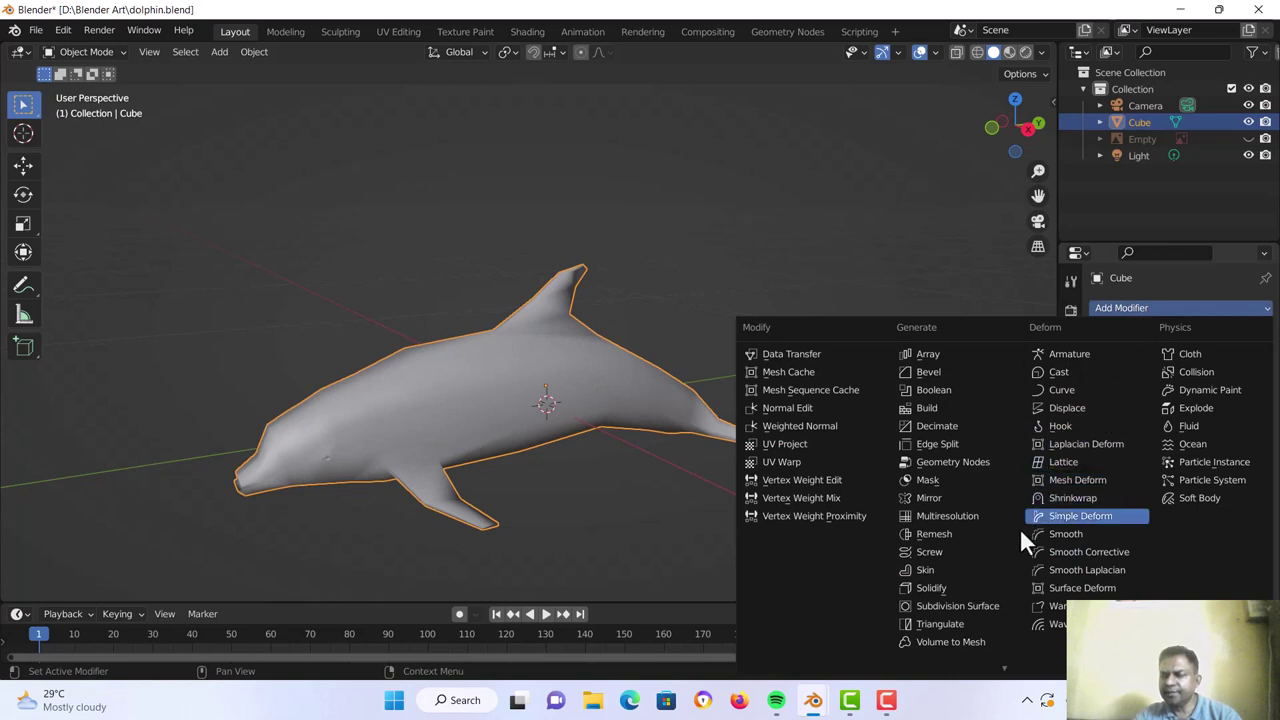
left_click(972, 608)
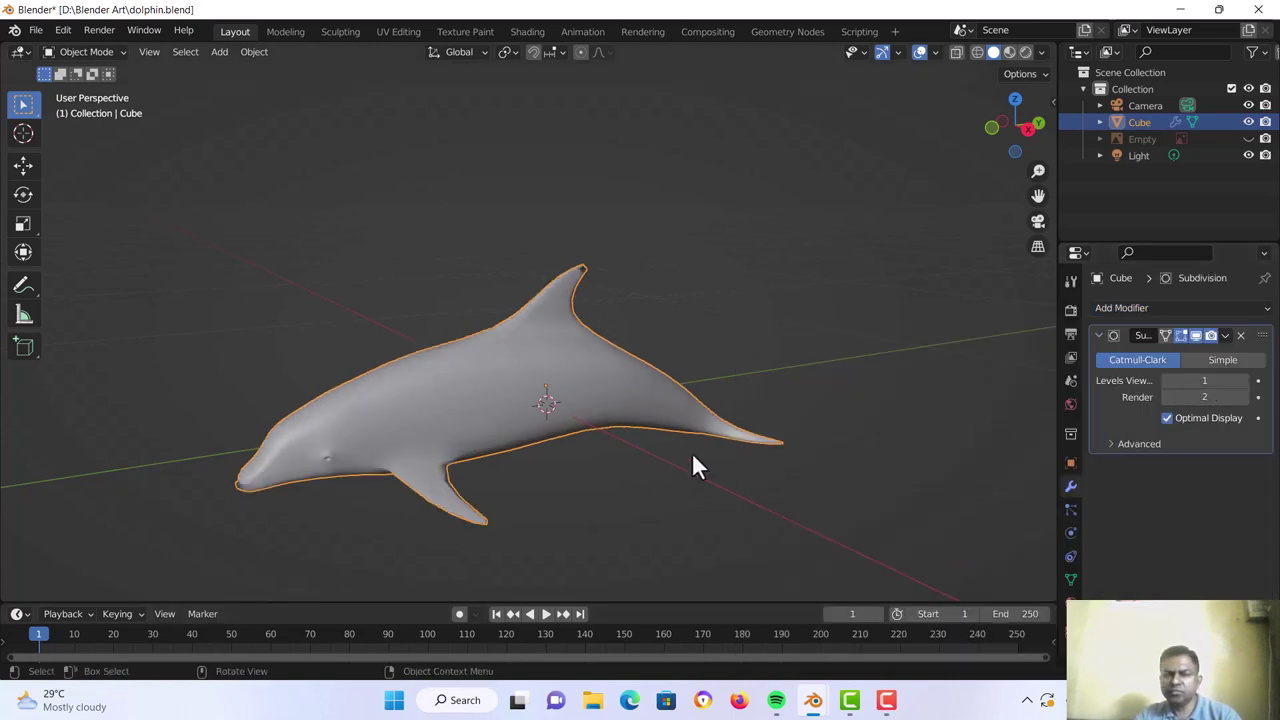
middle_click_drag(504, 414, 469, 371)
key("Tab")
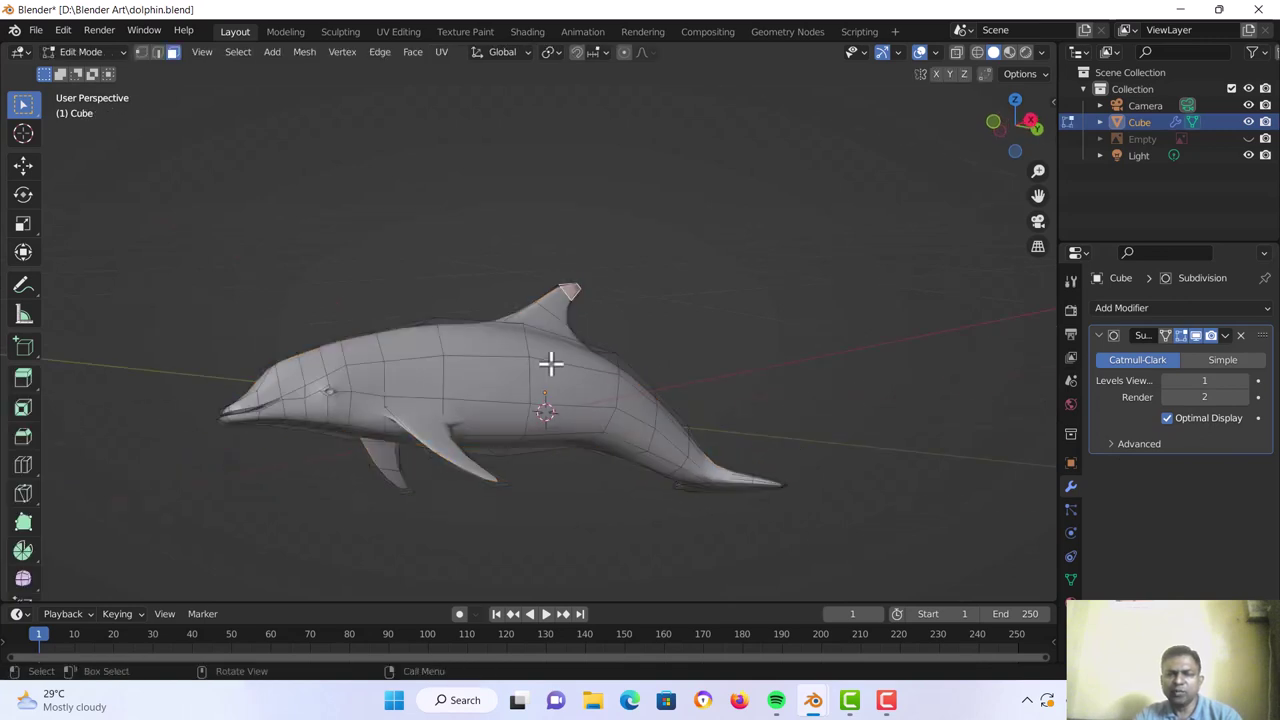
key("Tab")
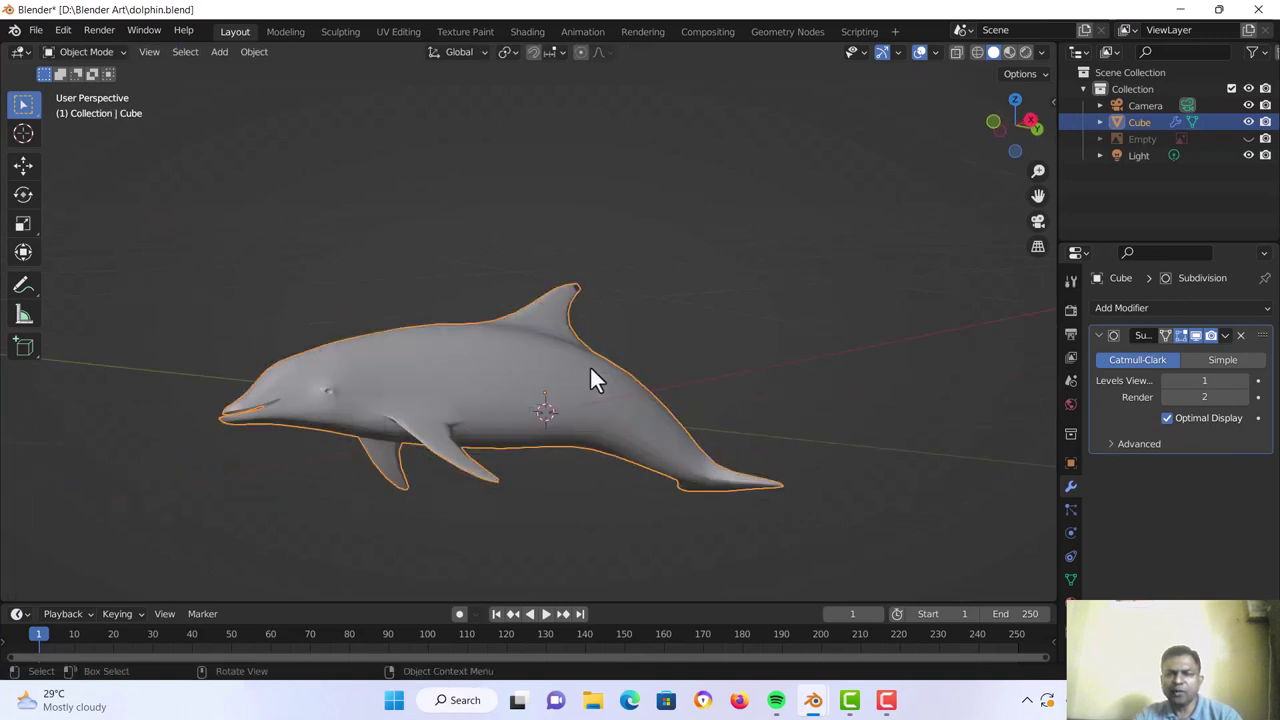
Apply the Subdivision Surface modifier and inspect the denser mesh in Edit Mode
left_click(1225, 337)
left_click(1187, 357)
key("Tab")
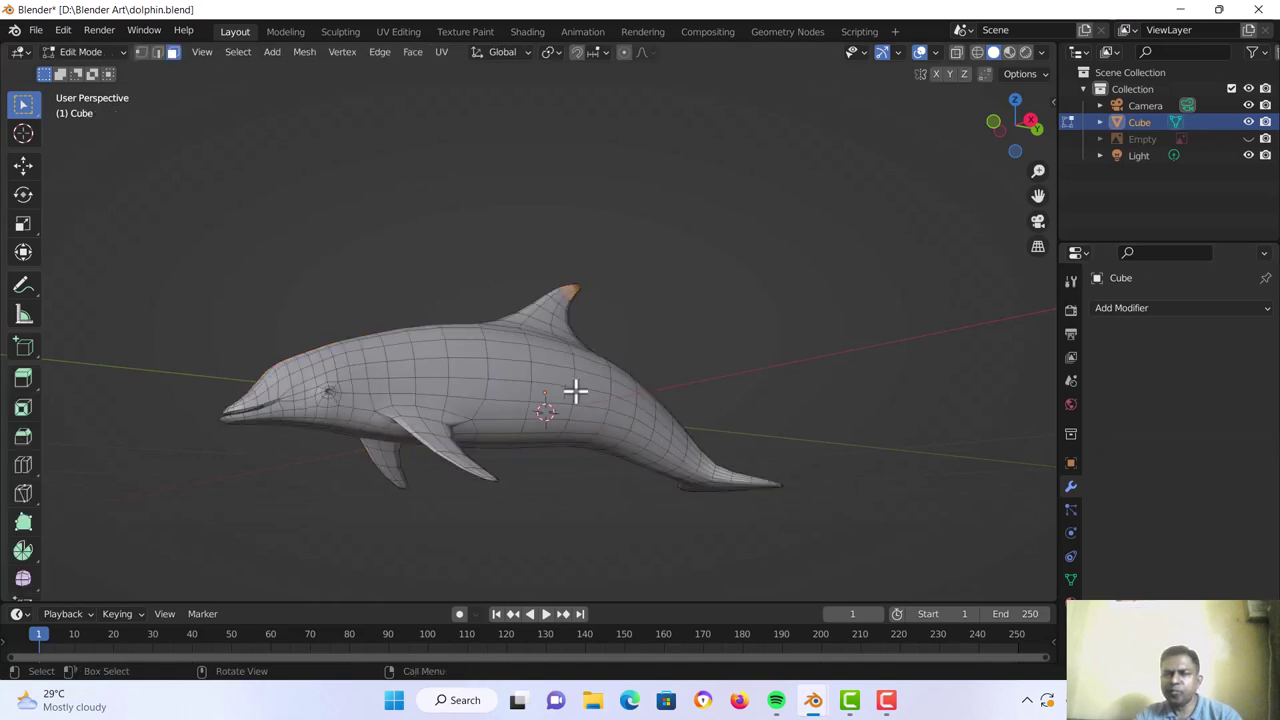
middle_click_drag(575, 391, 423, 317)
key("Tab")
key("Tab")
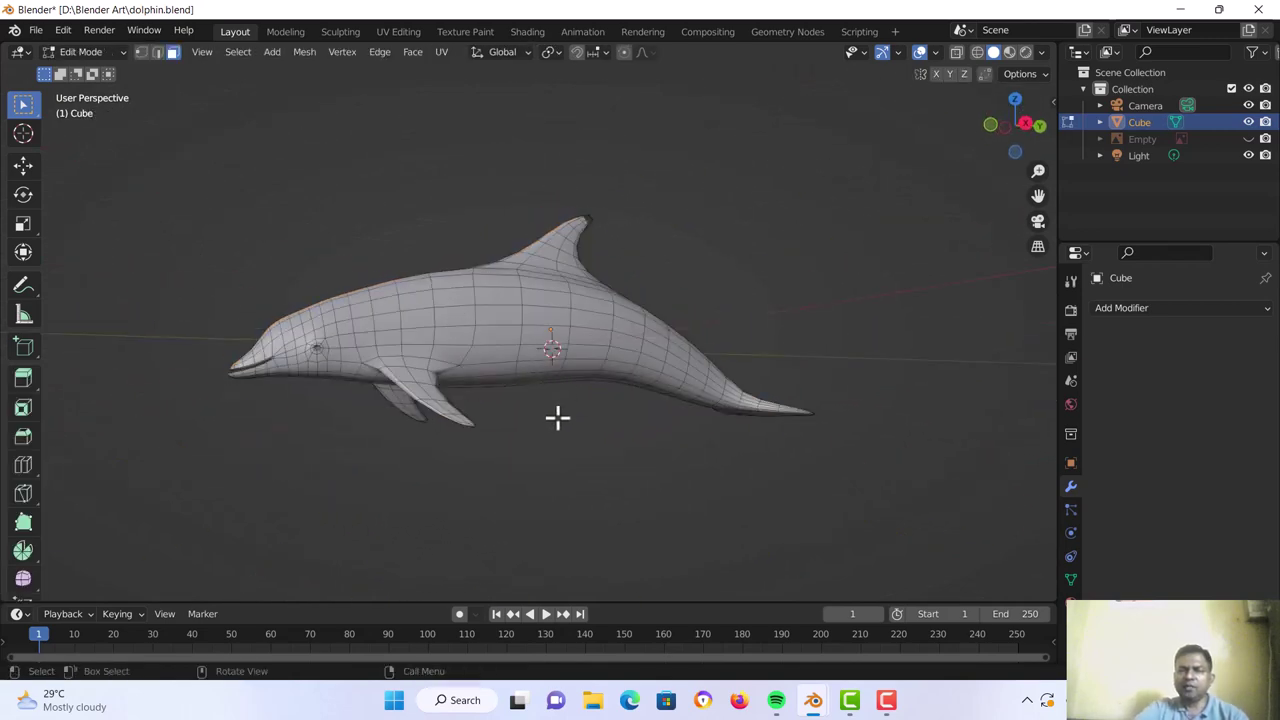
middle_click_drag(558, 418, 591, 360)
middle_click_drag(469, 359, 745, 366)
middle_click_drag(632, 398, 652, 359)
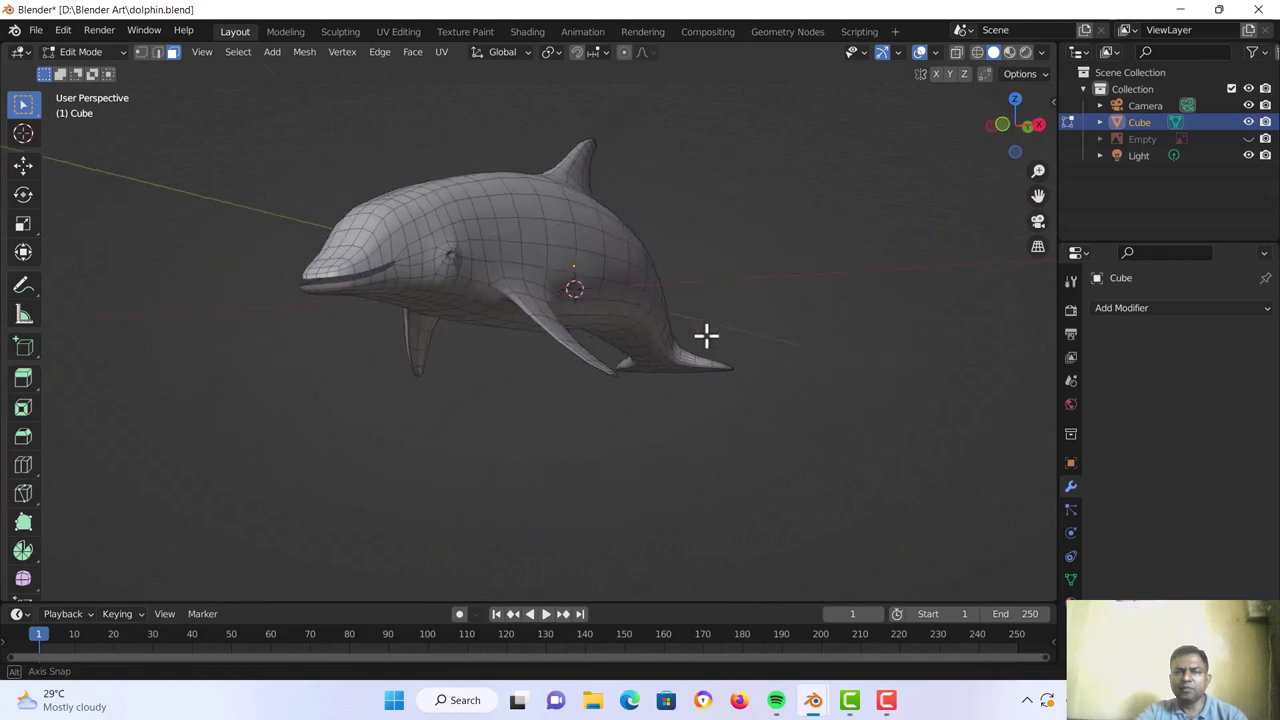
middle_click_drag(698, 315, 616, 333)
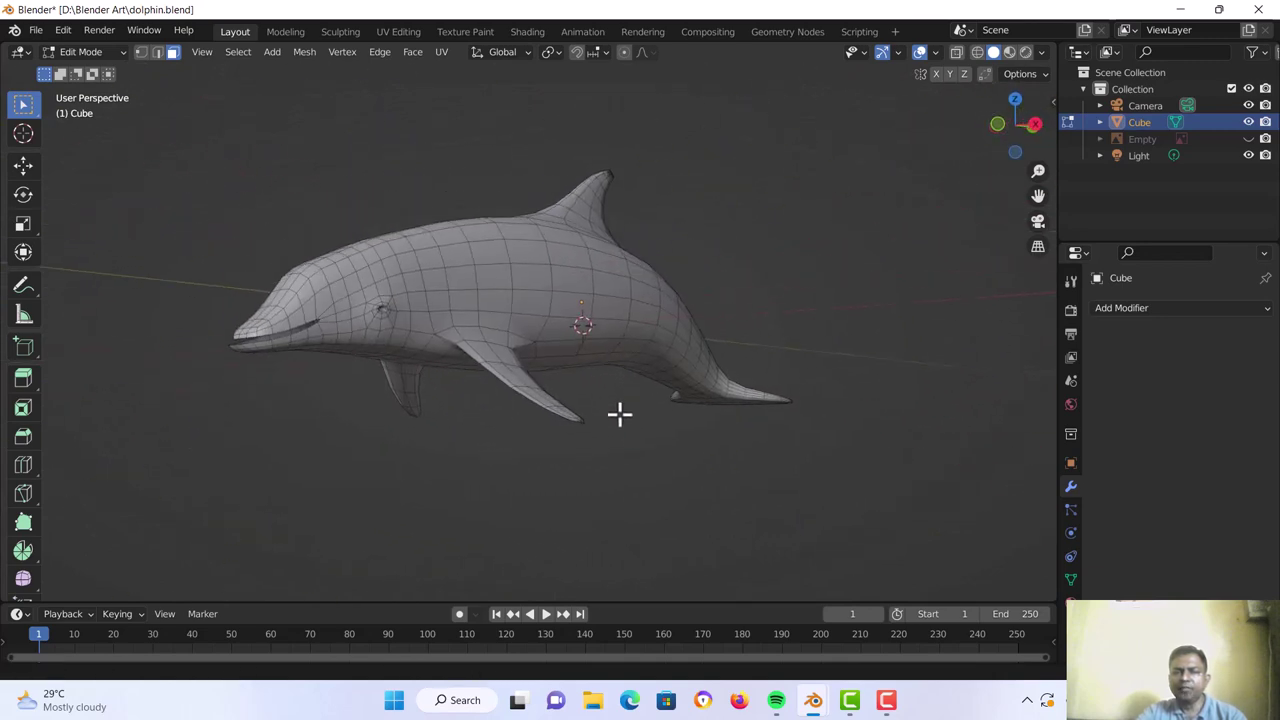
middle_click_drag(619, 413, 557, 416)
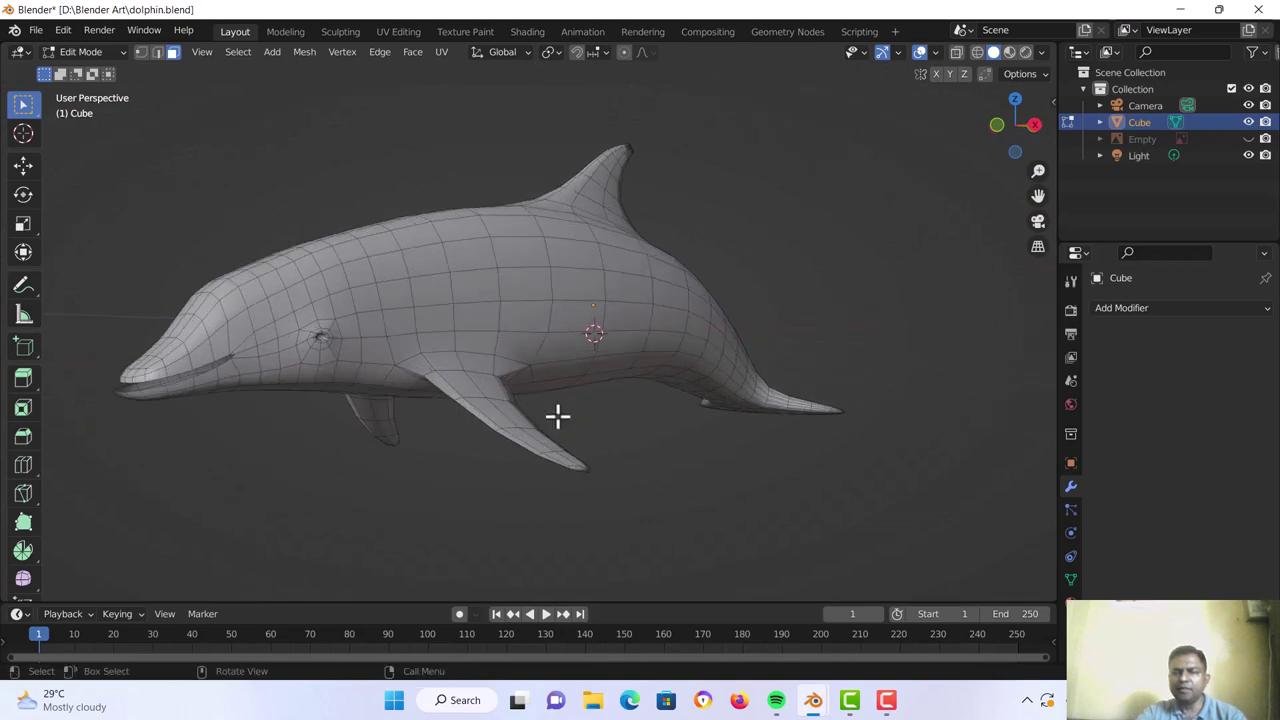